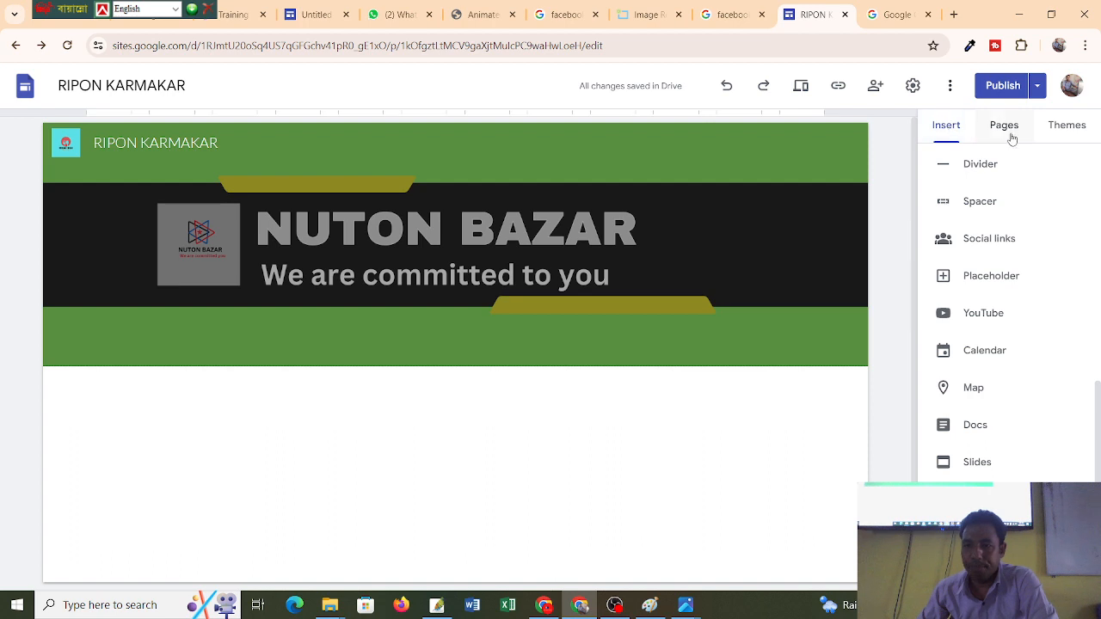
Switch the side panel between Insert and Pages, ending on the page list showing only Home.
{"action": "left_click", "coordinate": [1009, 129]}
{"action": "left_click", "coordinate": [957, 126]}
{"action": "scroll", "coordinate": [1010, 216], "scroll_direction": "up", "scroll_amount": 7}
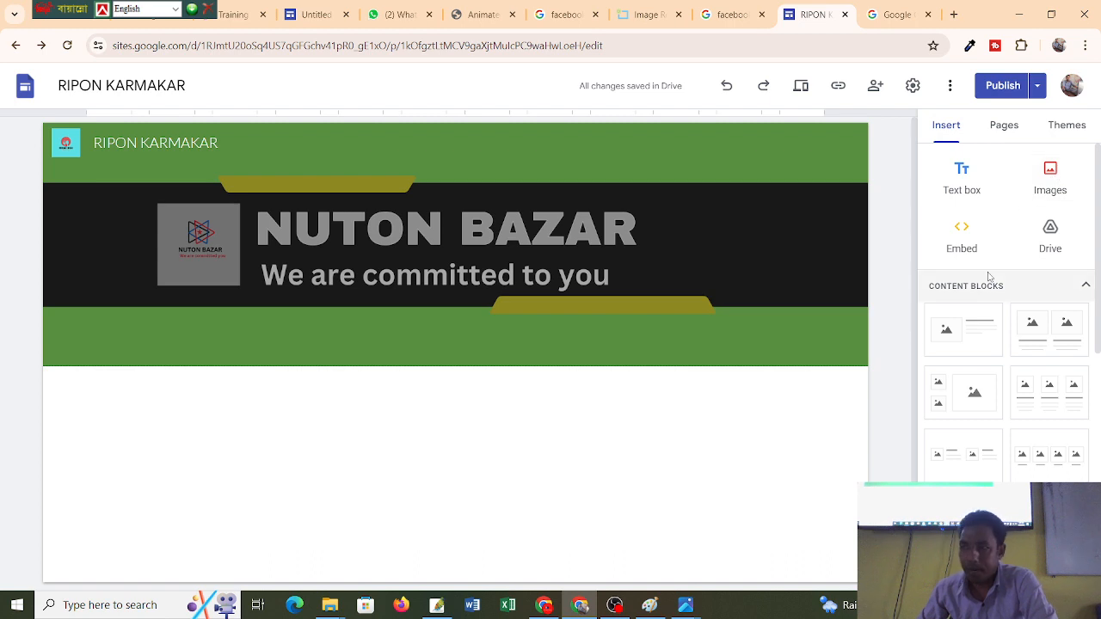
{"action": "scroll", "coordinate": [932, 393], "scroll_direction": "down", "scroll_amount": 5}
{"action": "scroll", "coordinate": [931, 394], "scroll_direction": "up", "scroll_amount": 5}
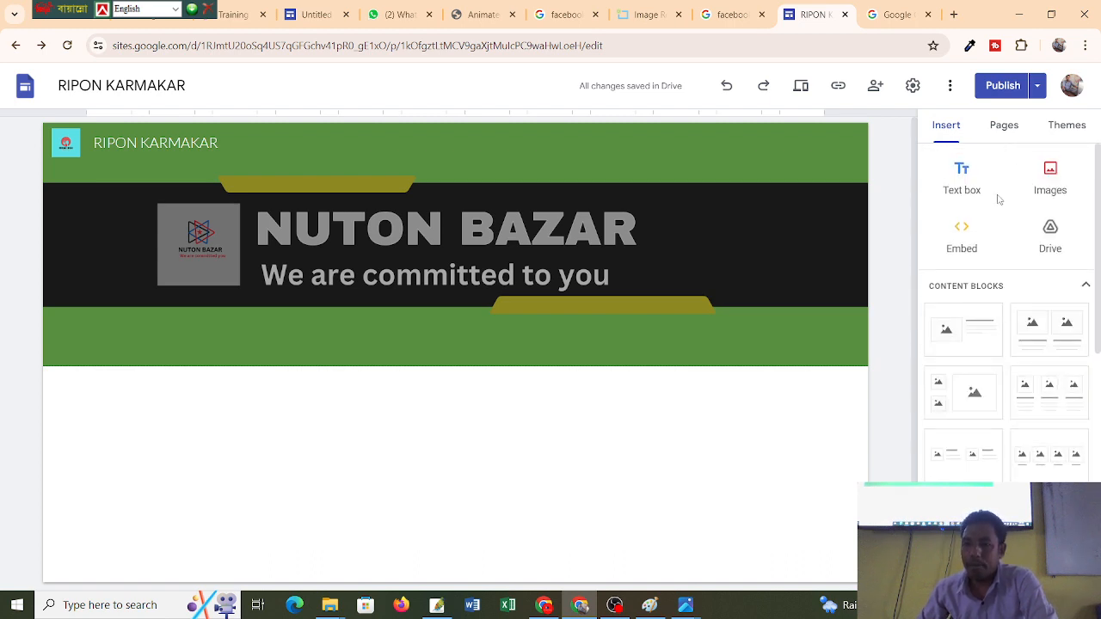
{"action": "left_click", "coordinate": [1002, 123]}
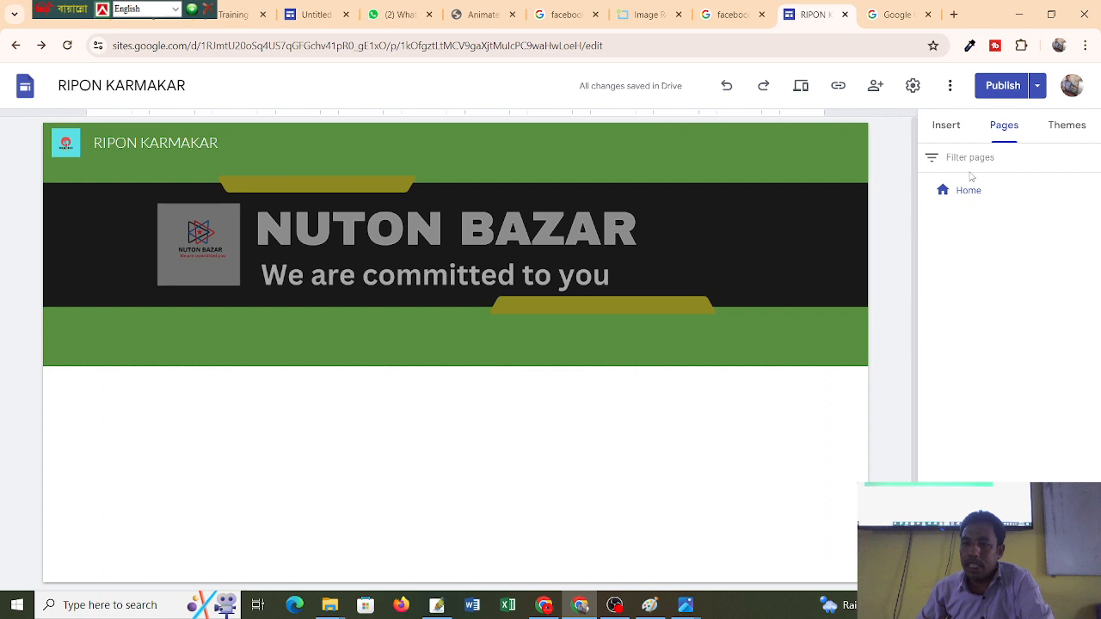
Try pink, purple and teal colours on the Simple theme, then restore it to blue.
{"action": "left_click", "coordinate": [1075, 136]}
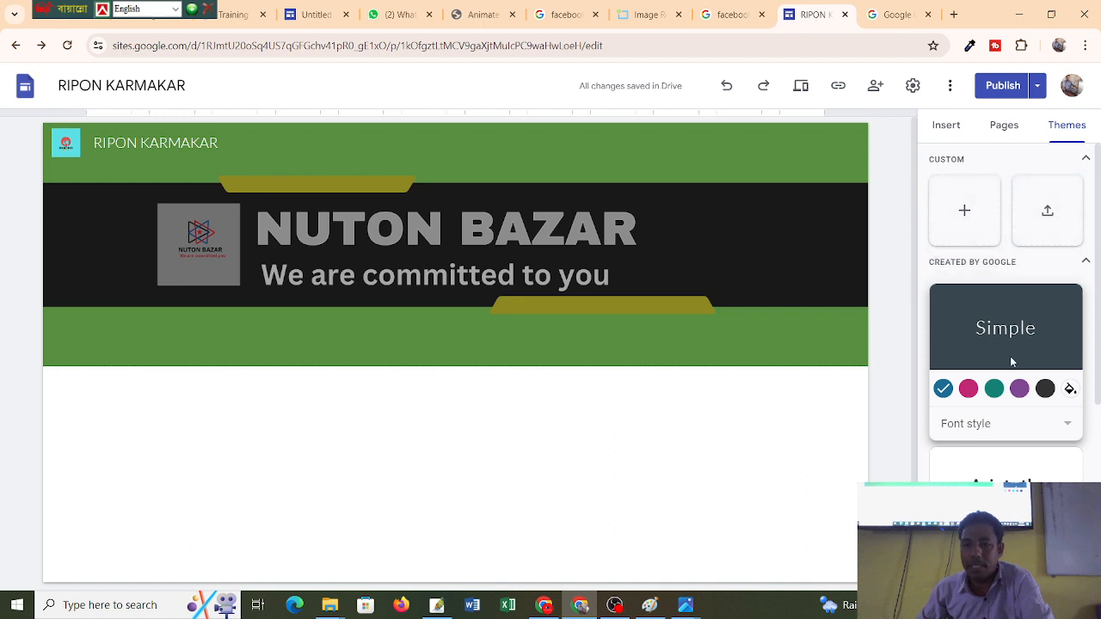
{"action": "scroll", "coordinate": [1010, 356], "scroll_direction": "down", "scroll_amount": 2}
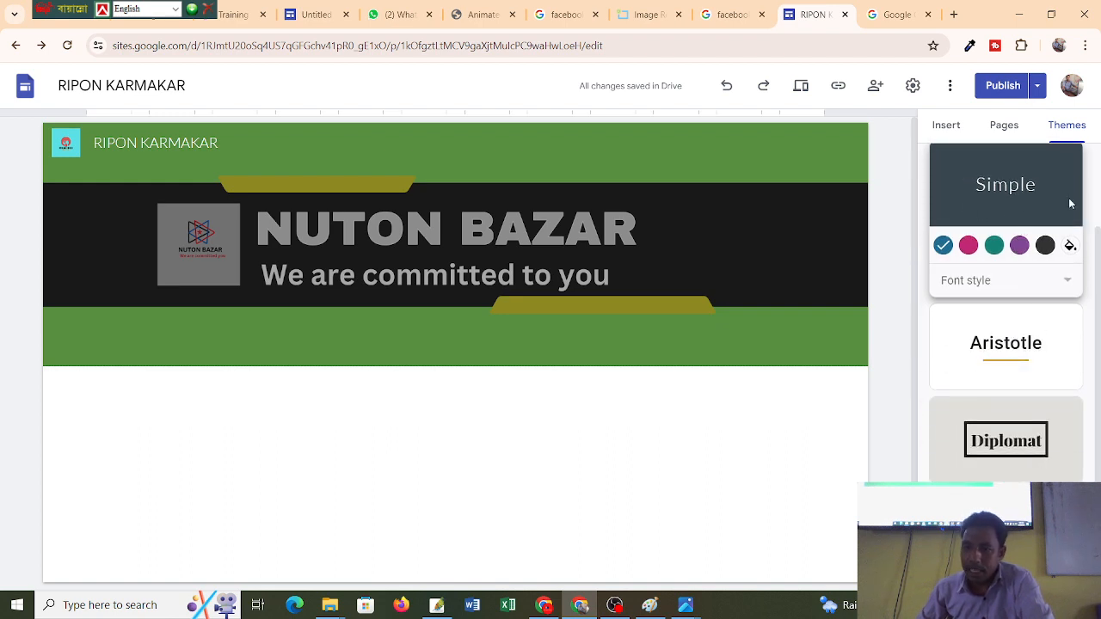
{"action": "left_click", "coordinate": [968, 246]}
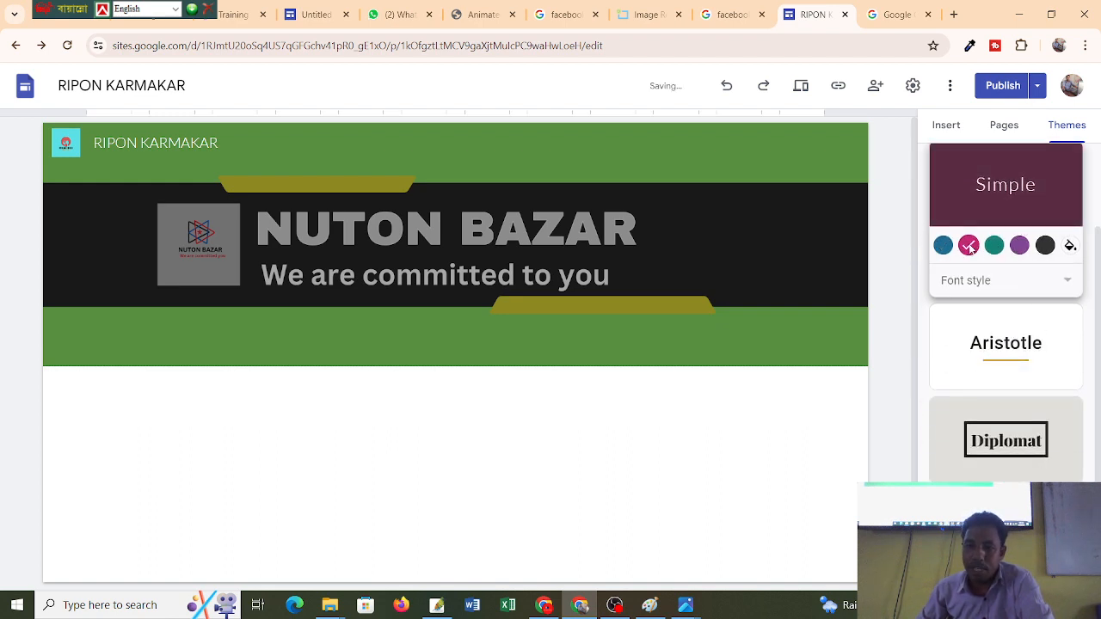
{"action": "left_click", "coordinate": [1019, 246]}
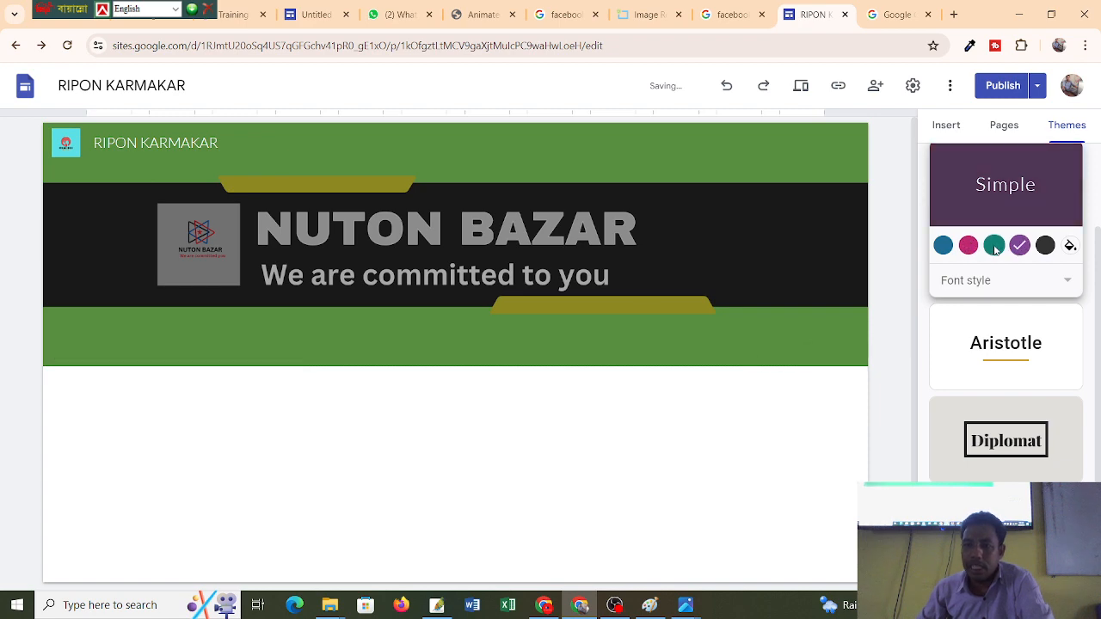
{"action": "left_click", "coordinate": [995, 247]}
{"action": "left_click", "coordinate": [968, 246]}
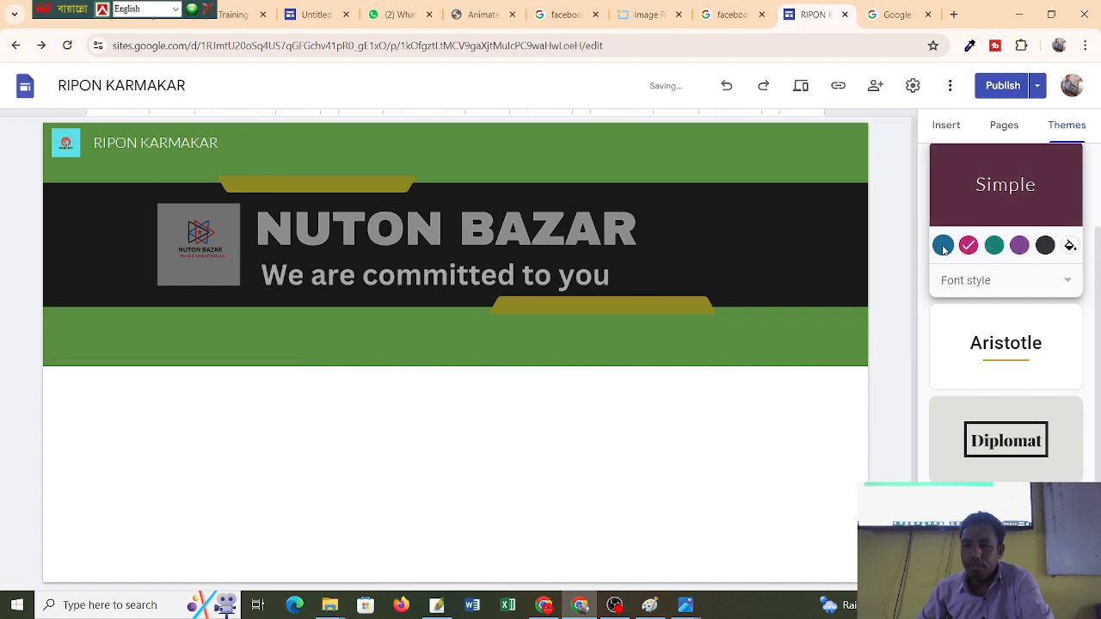
{"action": "left_click", "coordinate": [943, 247]}
{"action": "scroll", "coordinate": [1030, 347], "scroll_direction": "down", "scroll_amount": 3}
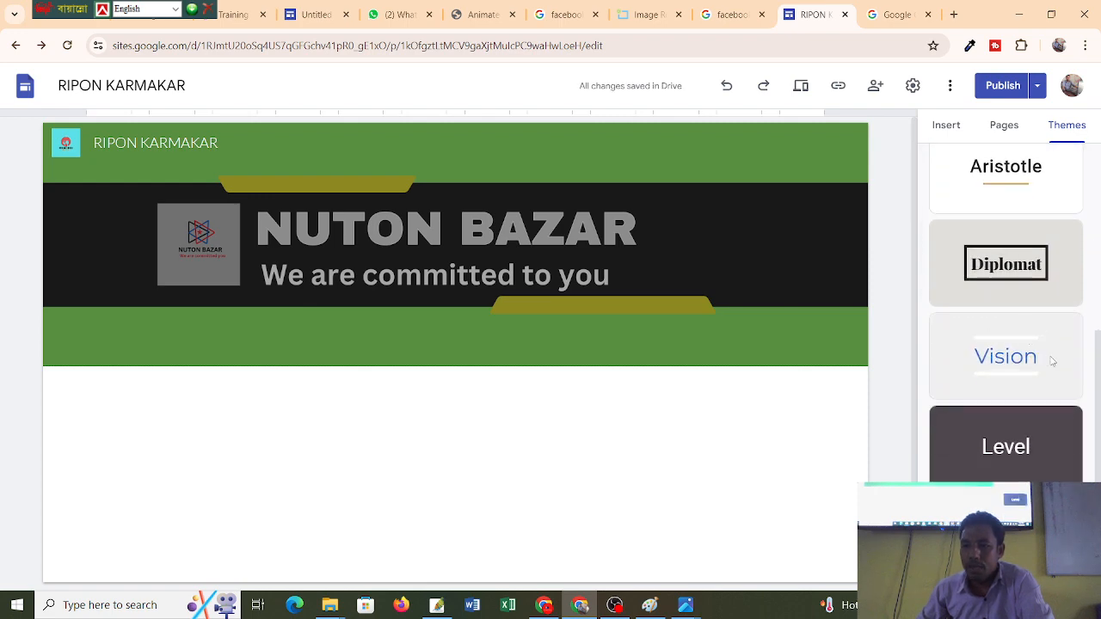
{"action": "scroll", "coordinate": [1022, 456], "scroll_direction": "up", "scroll_amount": 5}
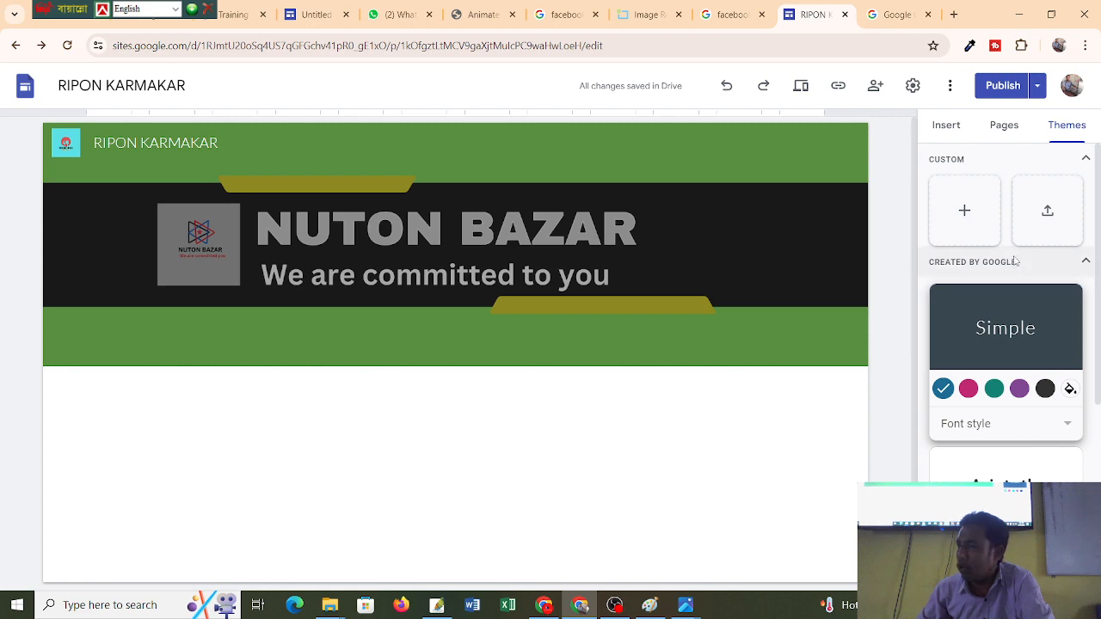
{"action": "scroll", "coordinate": [978, 468], "scroll_direction": "down", "scroll_amount": 4}
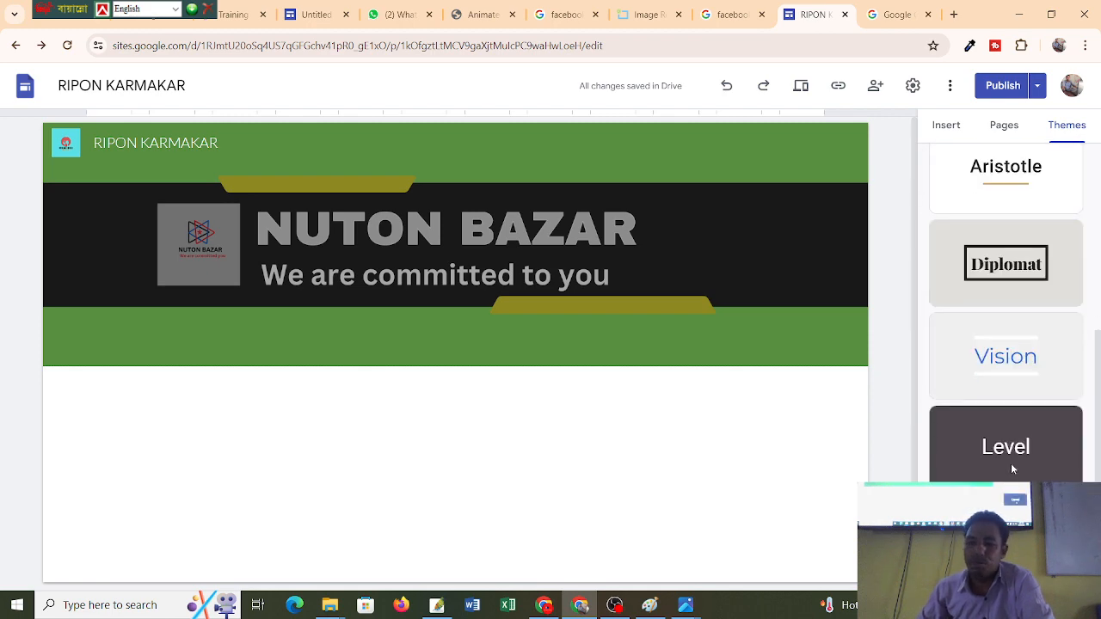
{"action": "scroll", "coordinate": [1010, 463], "scroll_direction": "up", "scroll_amount": 4}
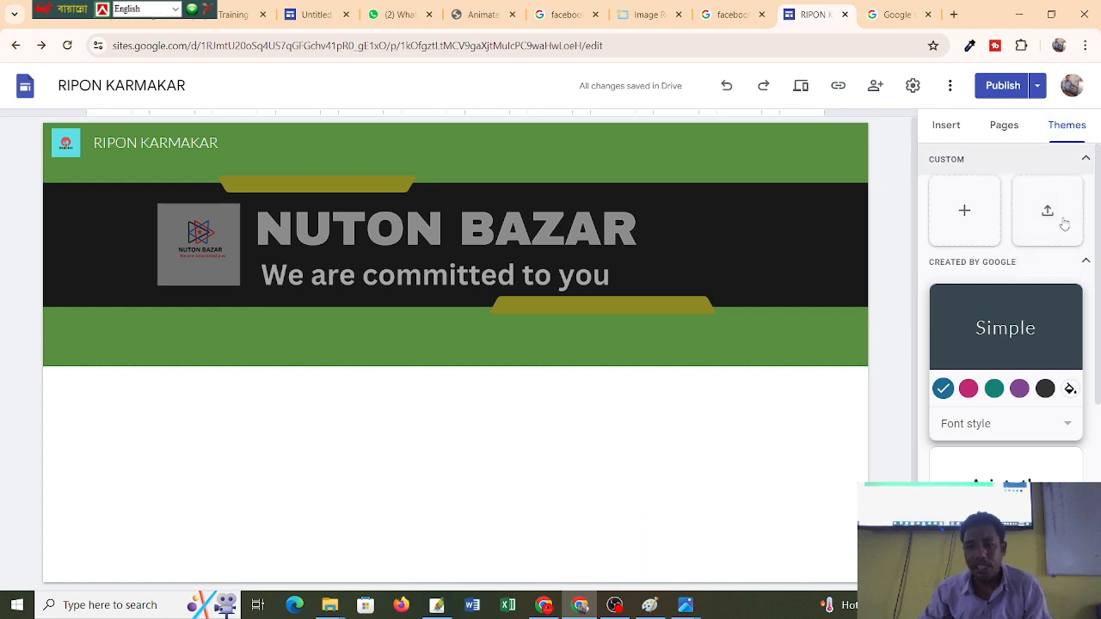
{"action": "scroll", "coordinate": [1058, 294], "scroll_direction": "down", "scroll_amount": 4}
{"action": "scroll", "coordinate": [1018, 342], "scroll_direction": "up", "scroll_amount": 4}
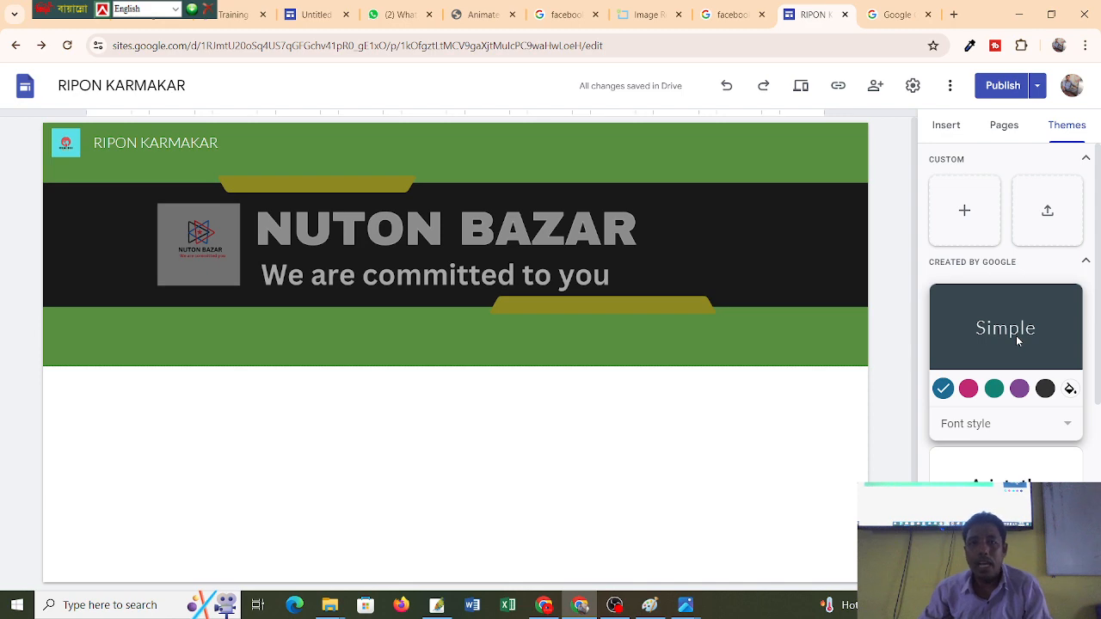
Browse the insertable elements, then open the Home page's options menu in the Pages list.
{"action": "left_click", "coordinate": [957, 126]}
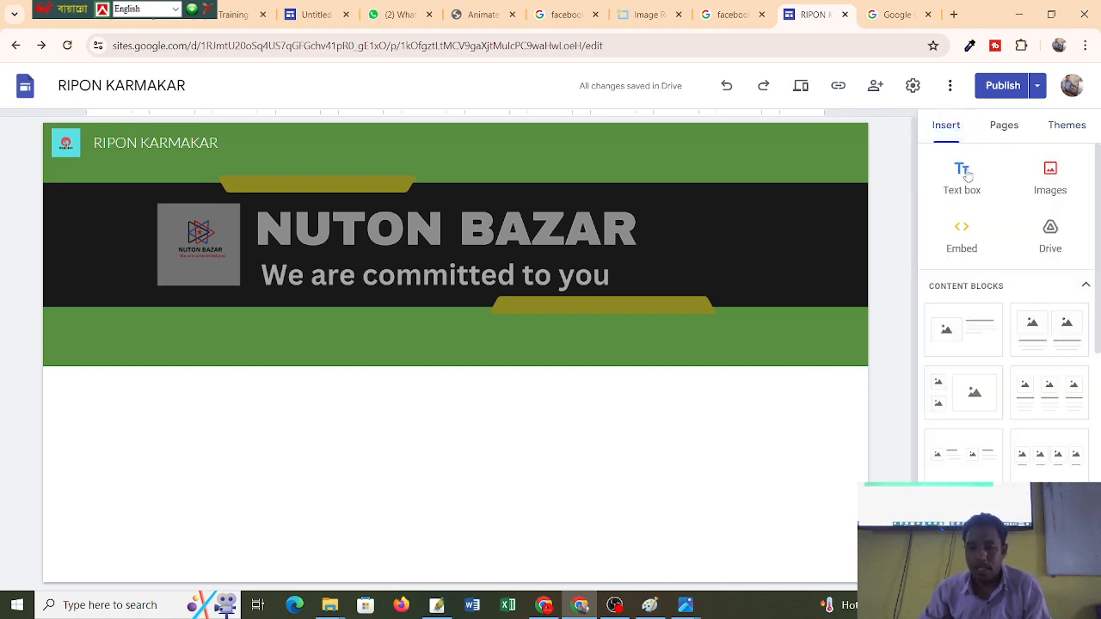
{"action": "scroll", "coordinate": [1013, 332], "scroll_direction": "down", "scroll_amount": 1}
{"action": "scroll", "coordinate": [1014, 332], "scroll_direction": "up", "scroll_amount": 1}
{"action": "scroll", "coordinate": [1015, 331], "scroll_direction": "down", "scroll_amount": 10}
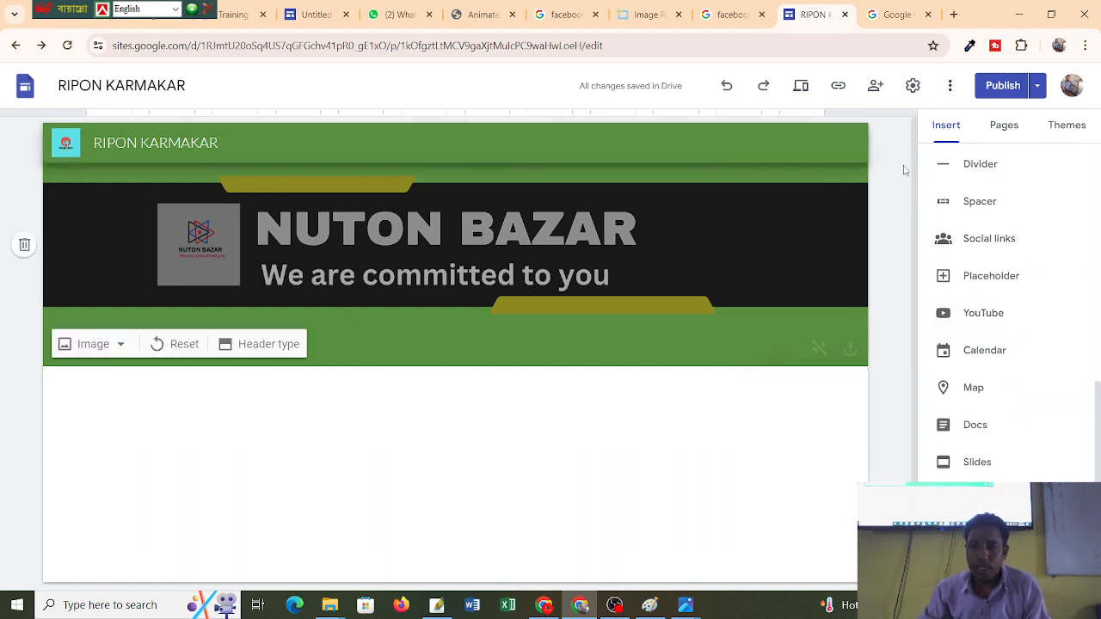
{"action": "scroll", "coordinate": [1060, 225], "scroll_direction": "up", "scroll_amount": 6}
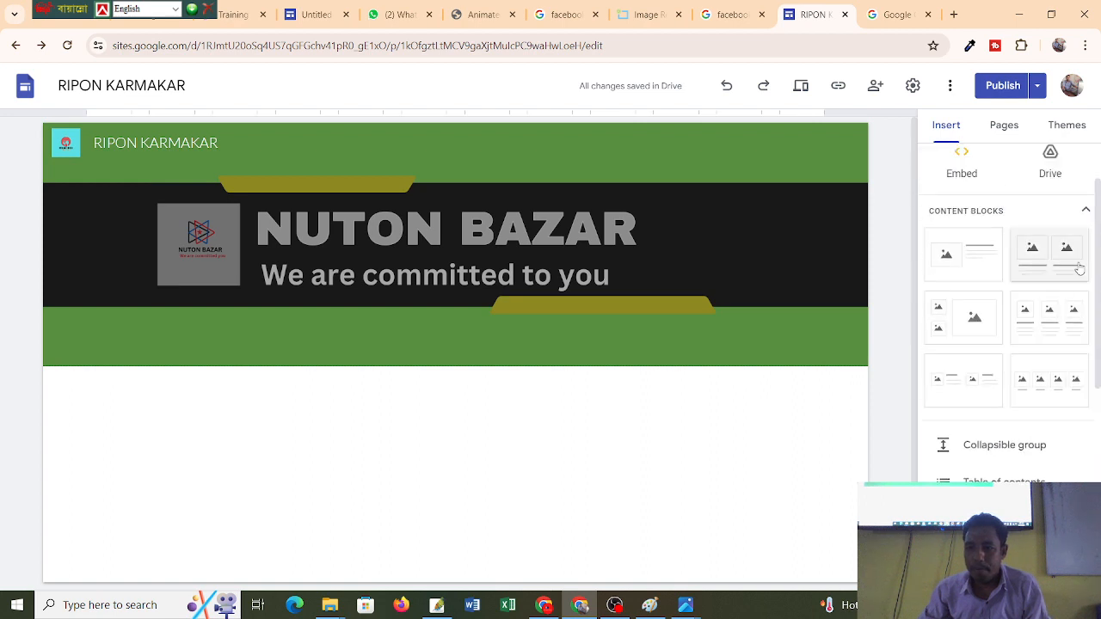
{"action": "left_click", "coordinate": [1004, 128]}
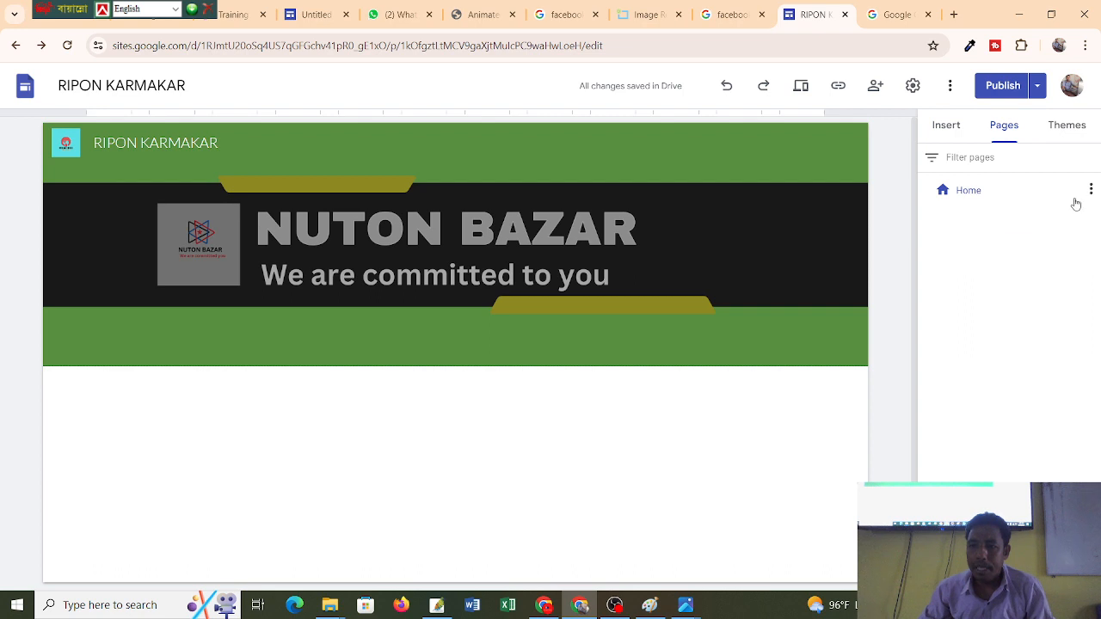
{"action": "left_click", "coordinate": [1092, 189]}
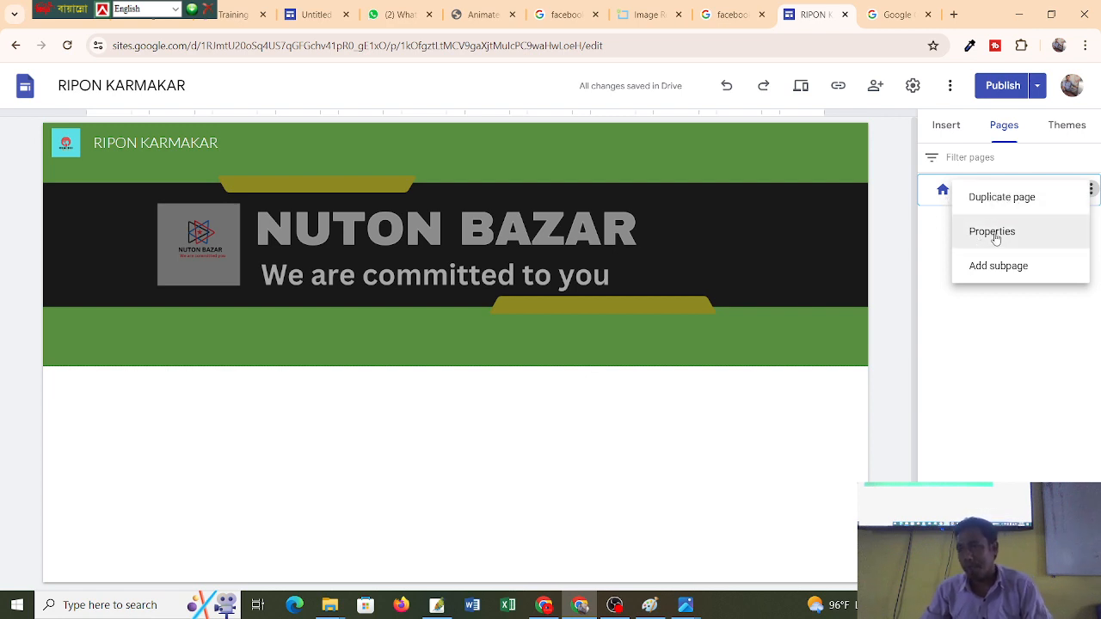
Close the Home page menu and return to the Pages list, ready to add a page.
{"action": "left_click", "coordinate": [968, 352]}
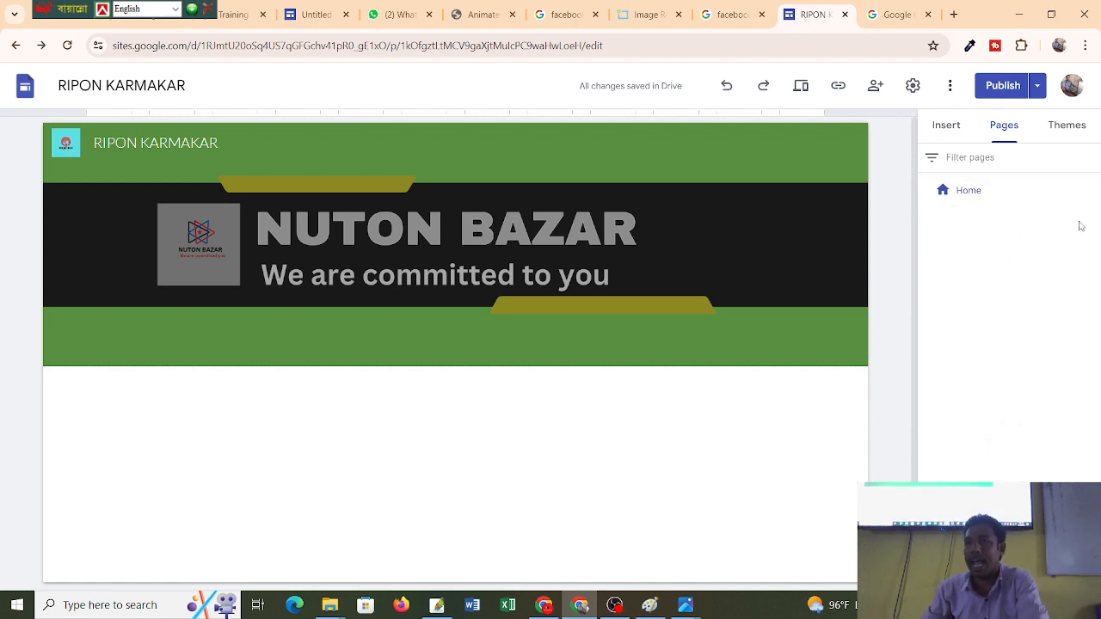
{"action": "left_click", "coordinate": [948, 134]}
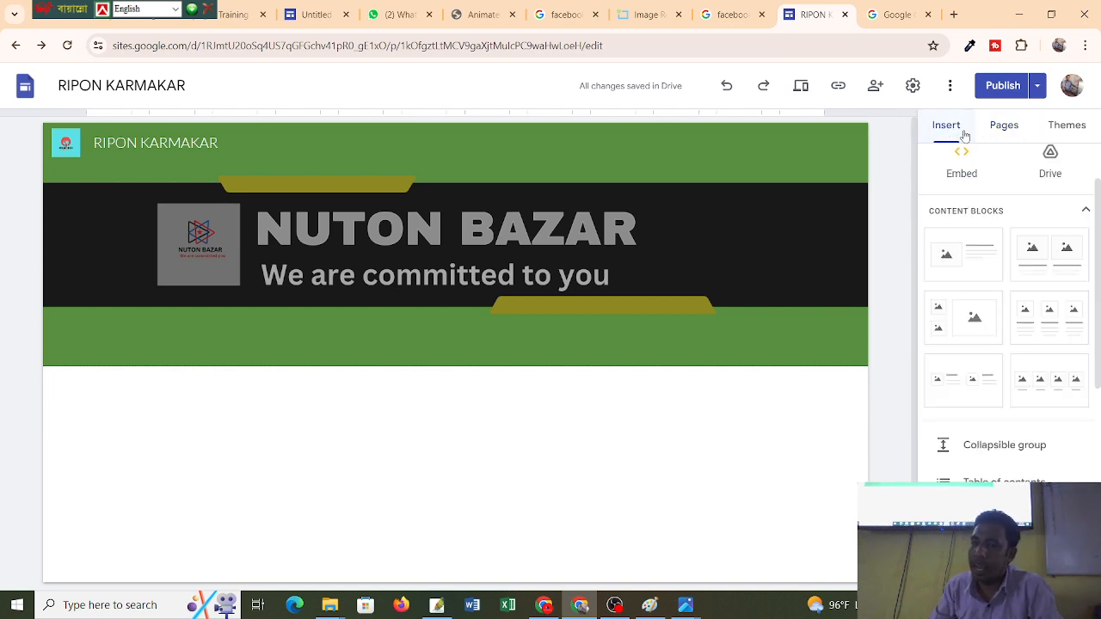
{"action": "left_click", "coordinate": [1016, 135]}
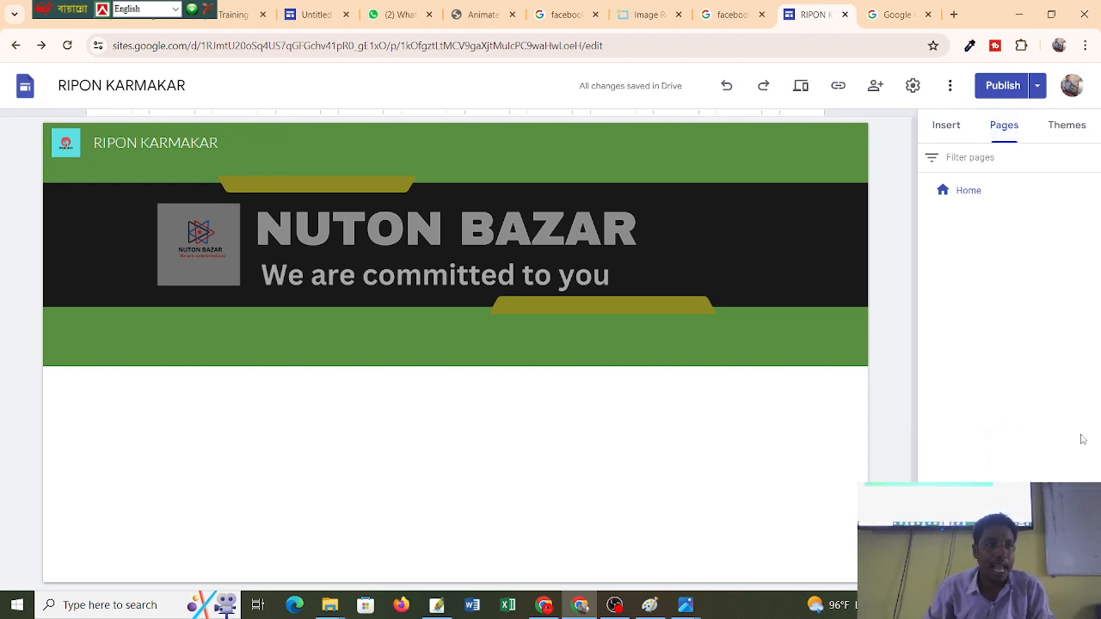
{"action": "mouse_move", "coordinate": [1009, 551]}
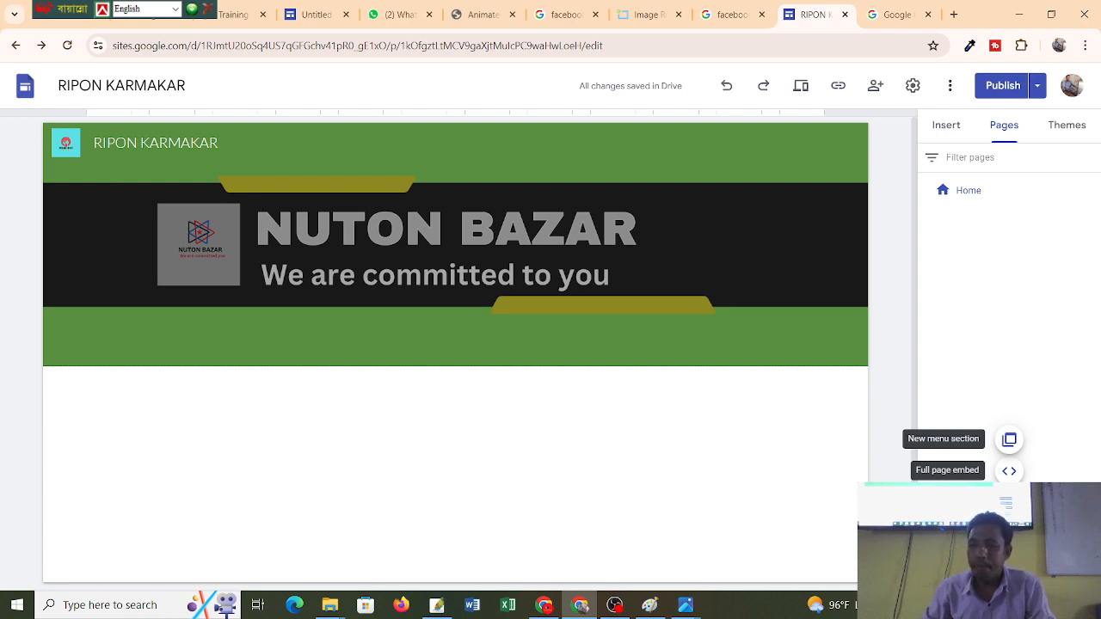
{"action": "left_click", "coordinate": [1009, 542]}
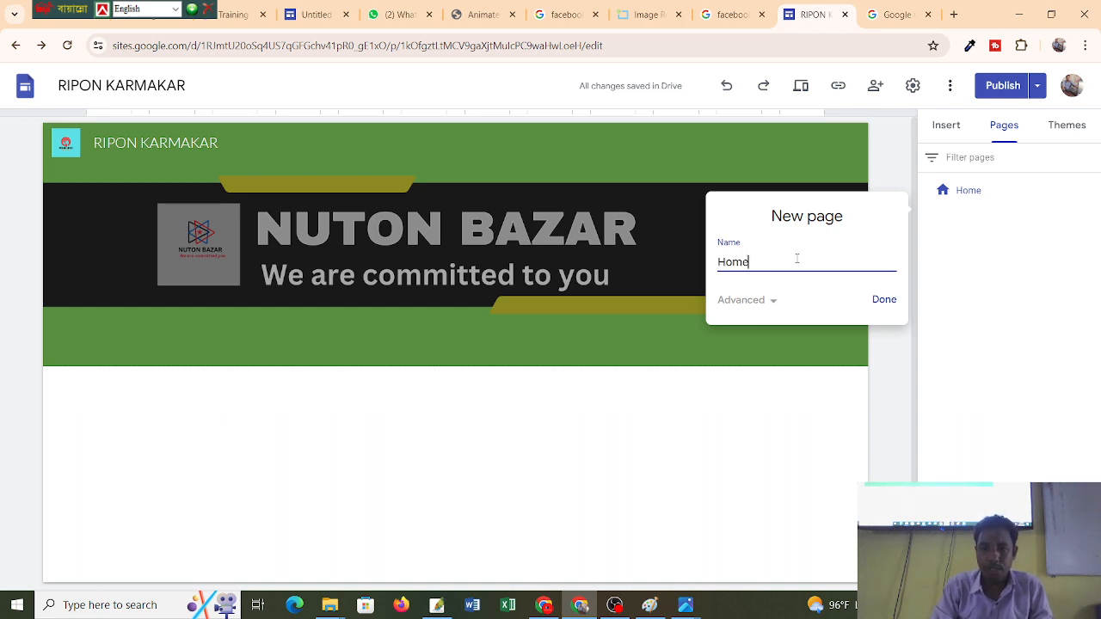
{"action": "left_click", "coordinate": [891, 307]}
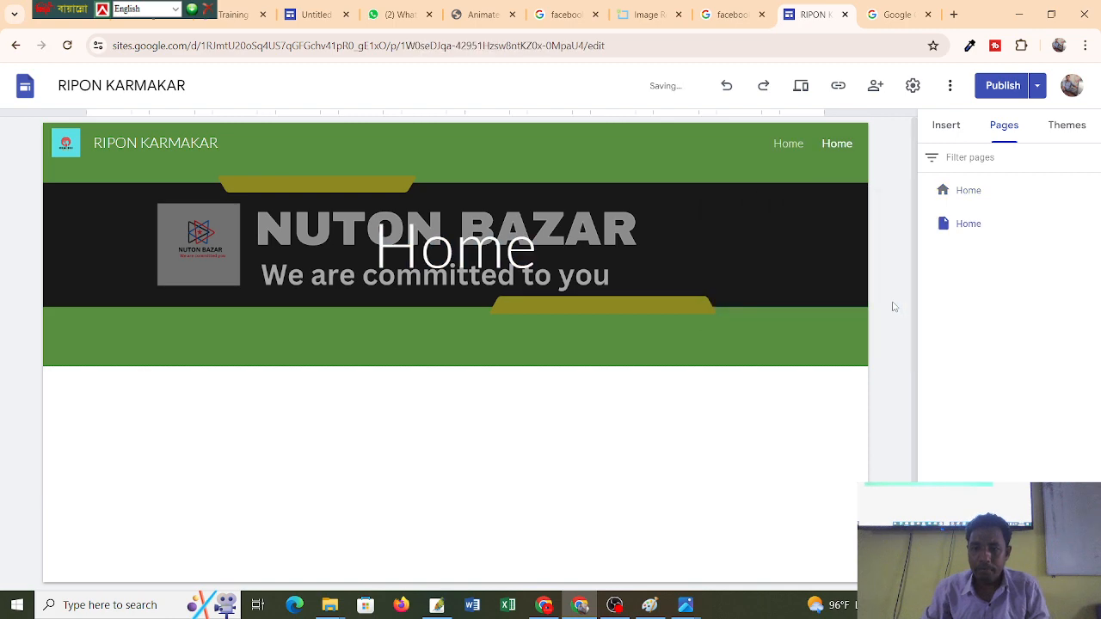
{"action": "left_click", "coordinate": [994, 190]}
{"action": "left_click", "coordinate": [1090, 190]}
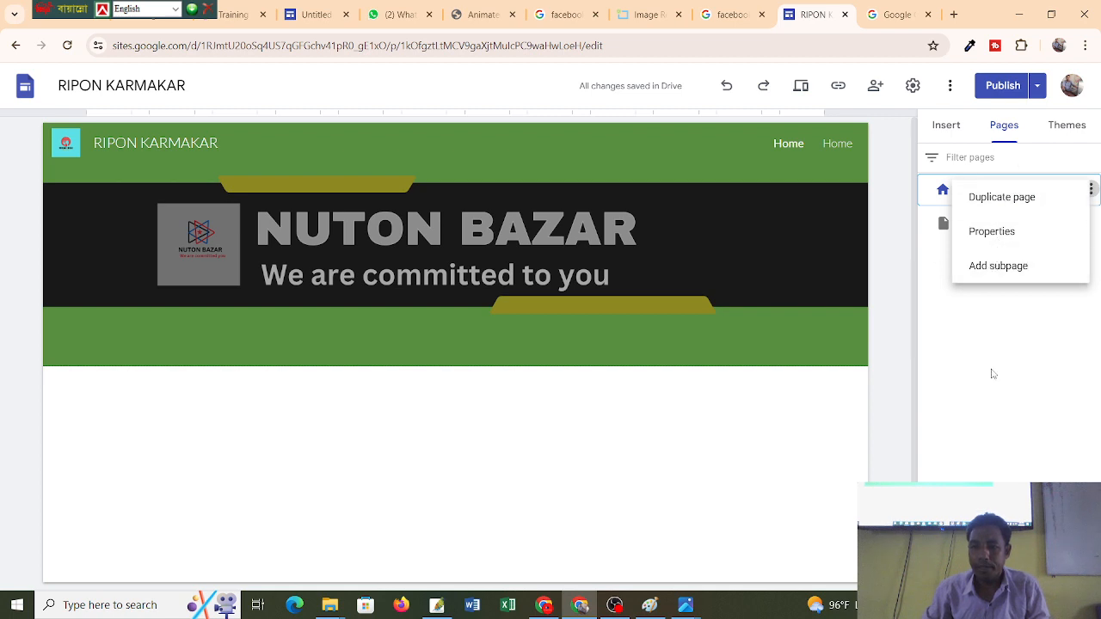
{"action": "left_click", "coordinate": [994, 373]}
{"action": "double_click", "coordinate": [967, 191]}
{"action": "right_click", "coordinate": [967, 193]}
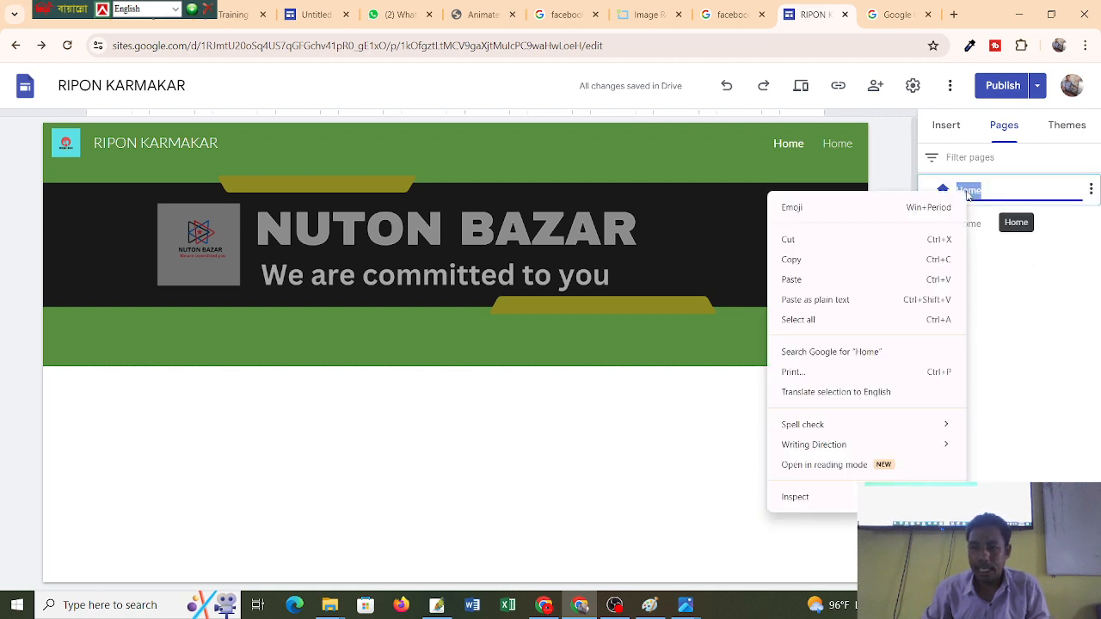
{"action": "left_click", "coordinate": [1047, 300]}
{"action": "left_click", "coordinate": [1091, 190]}
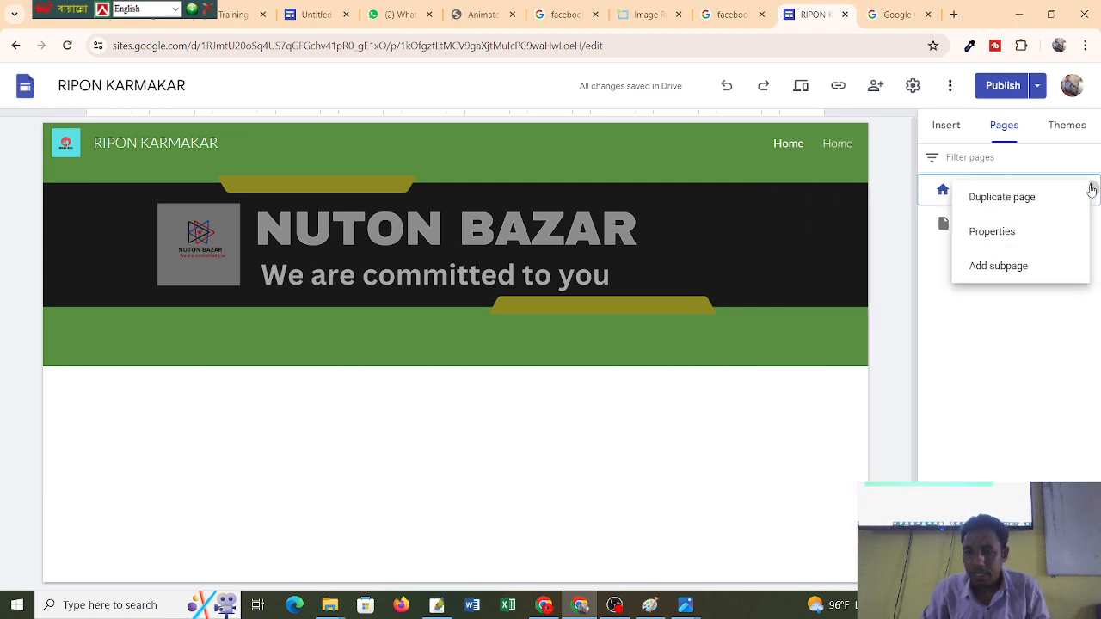
{"action": "left_click", "coordinate": [1008, 388]}
{"action": "left_click", "coordinate": [1093, 223]}
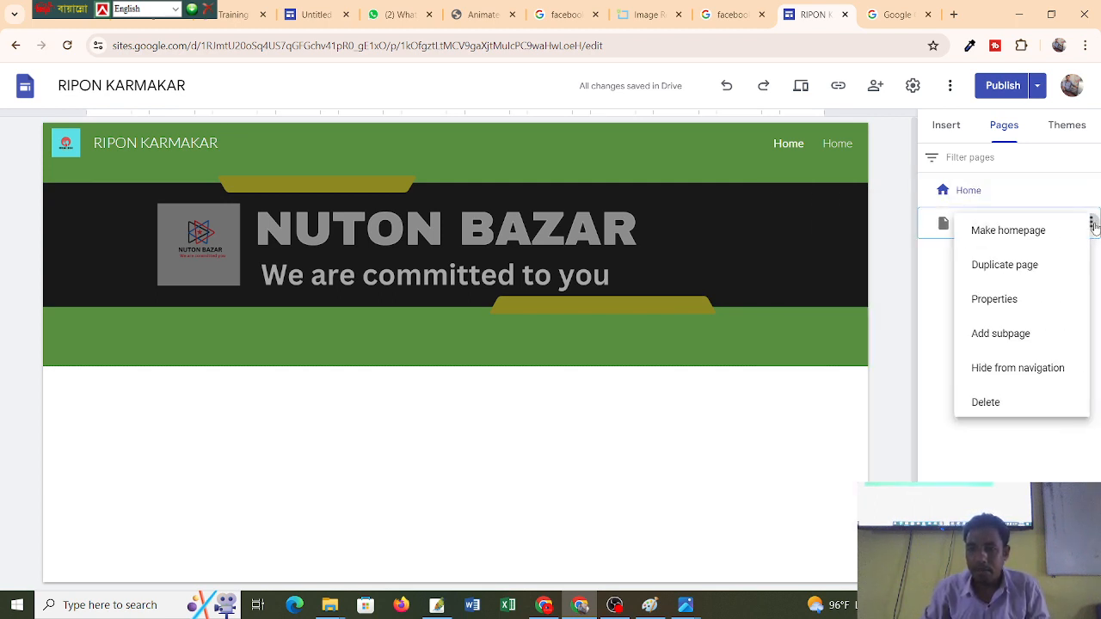
{"action": "left_click", "coordinate": [986, 403]}
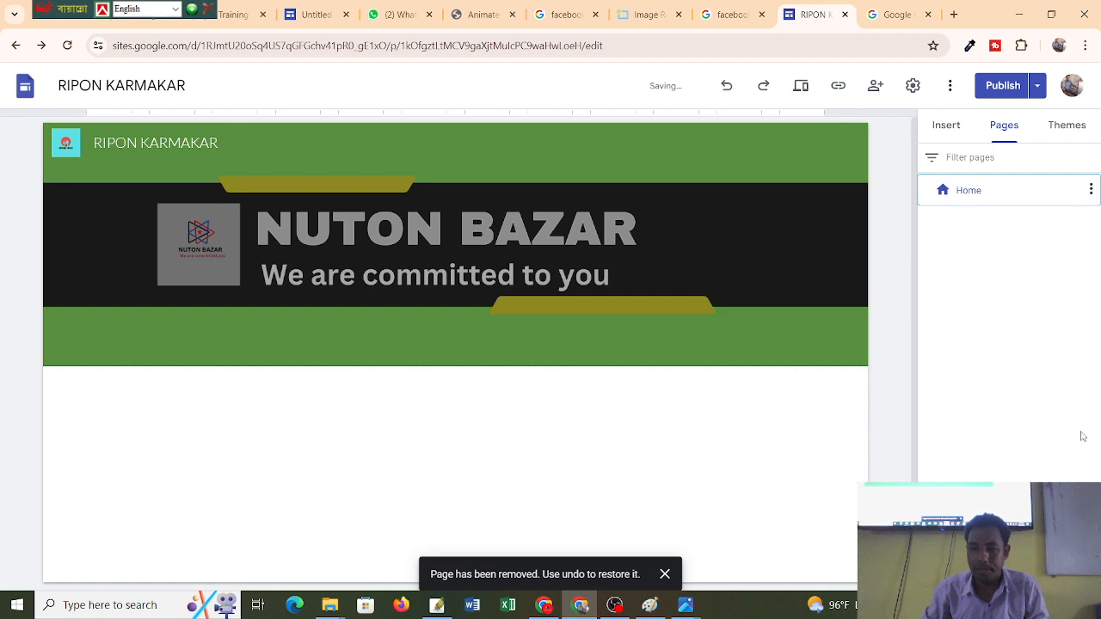
{"action": "left_click", "coordinate": [1010, 550]}
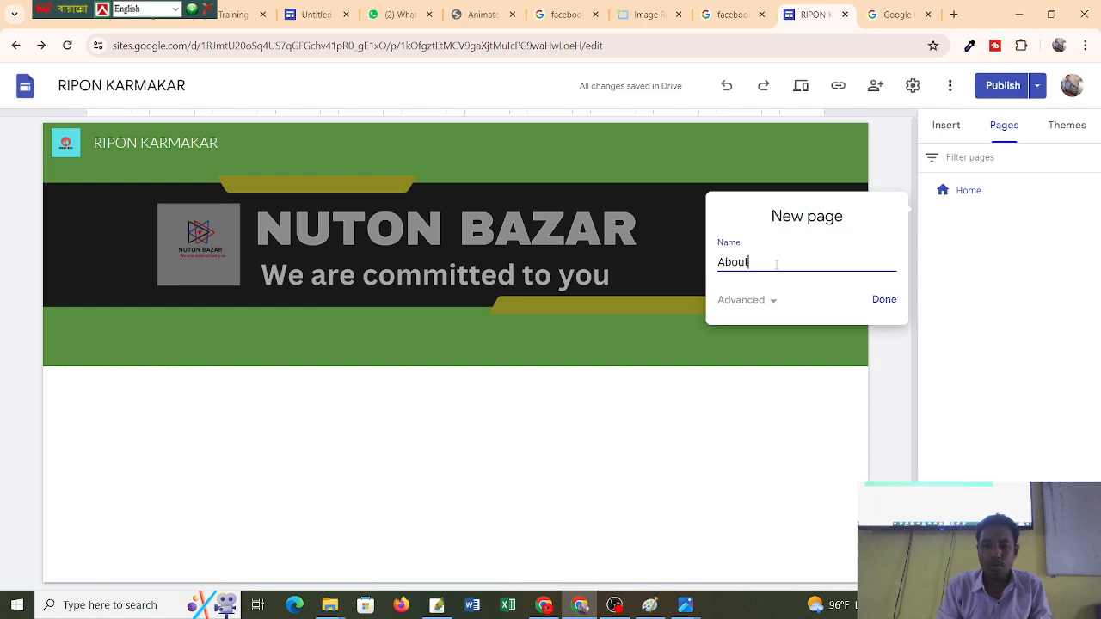
Create the About Us and Contact Us pages, then switch to the Untitled example site.
{"action": "type", "text": "U"}
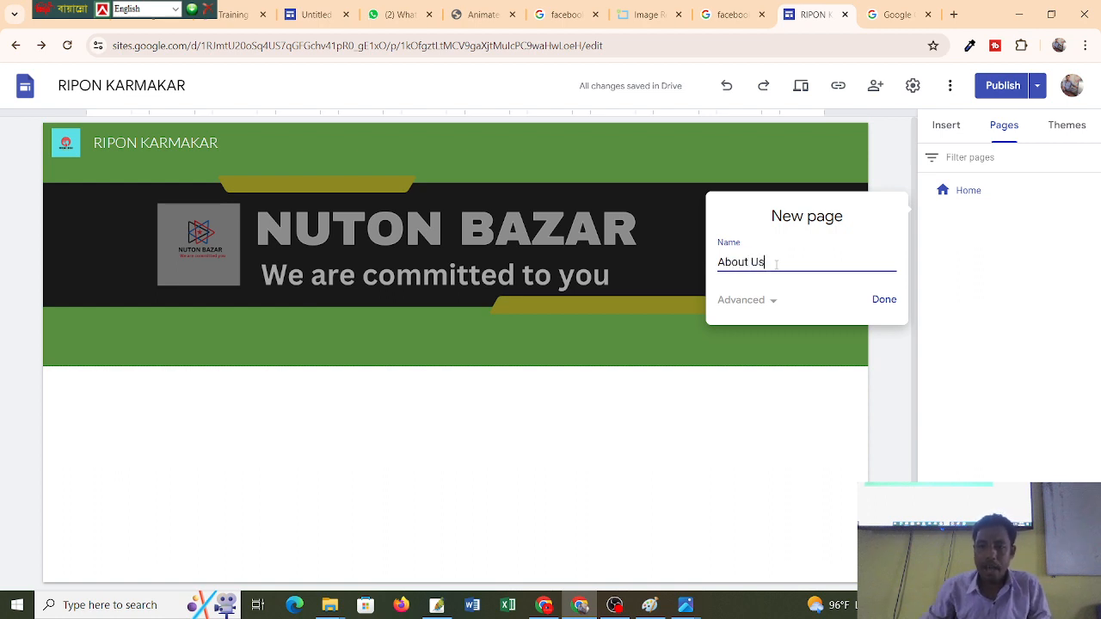
{"action": "type", "text": "s"}
{"action": "left_click", "coordinate": [885, 300]}
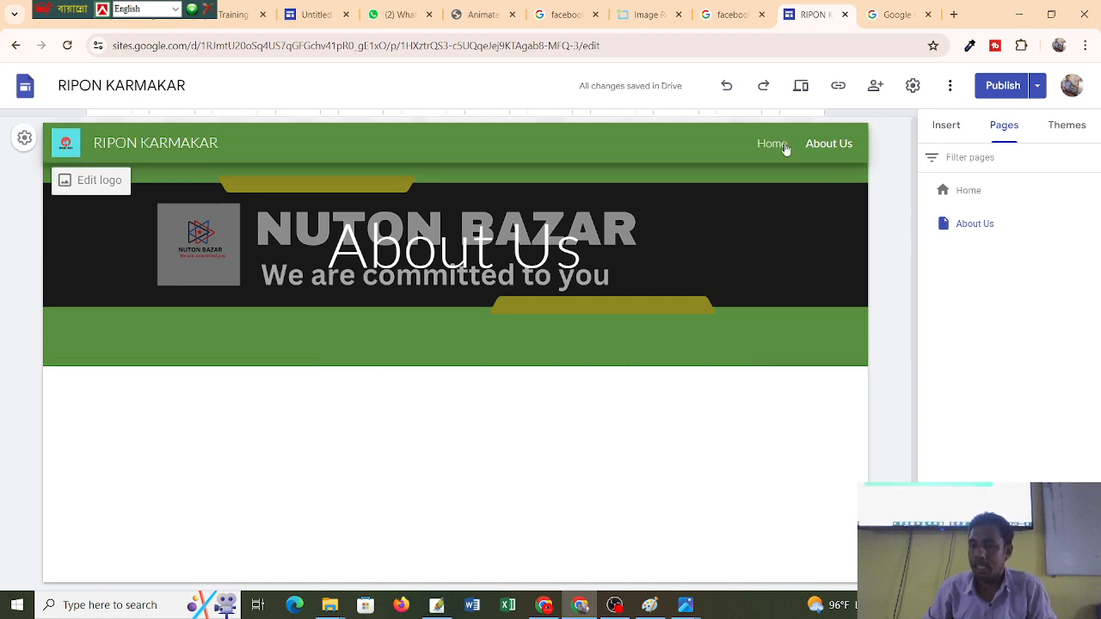
{"action": "left_click", "coordinate": [1008, 465]}
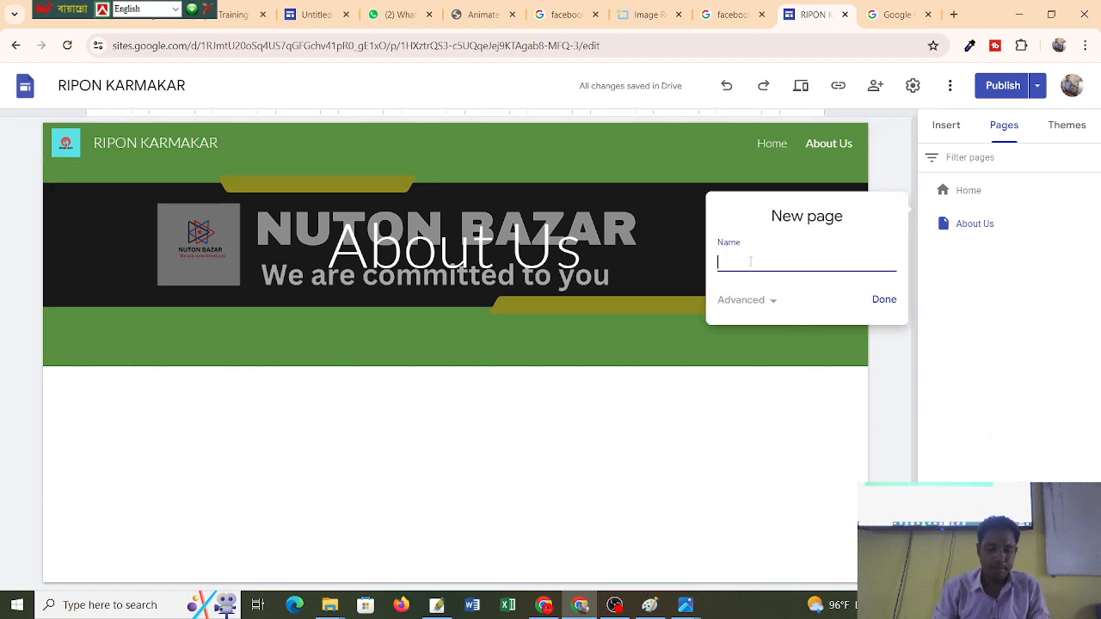
{"action": "type", "text": "Conta"}
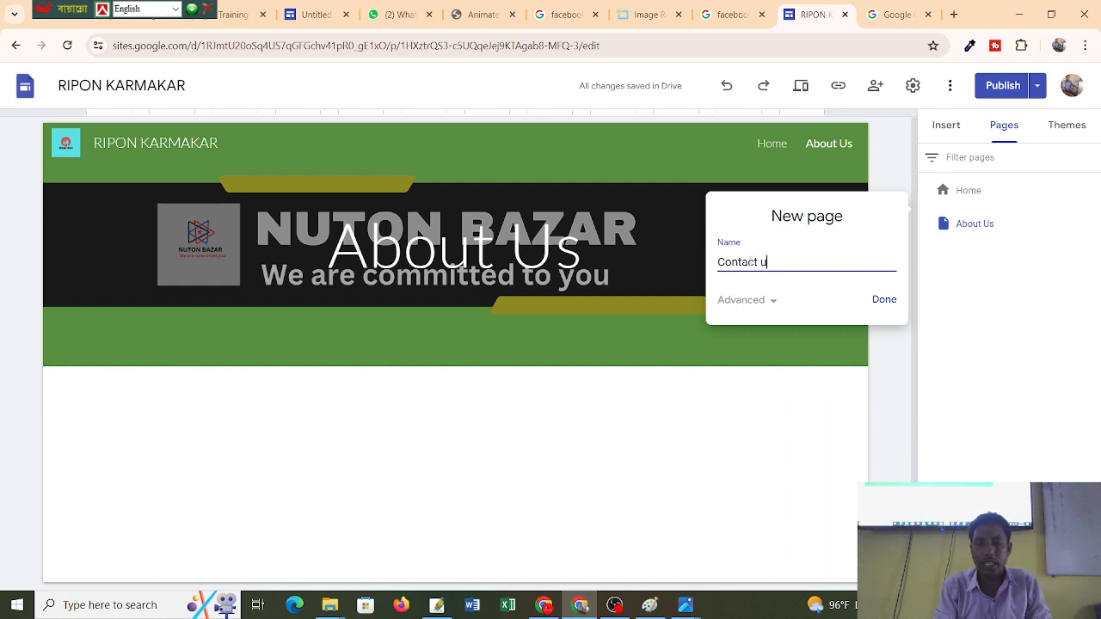
{"action": "type", "text": "ct Us"}
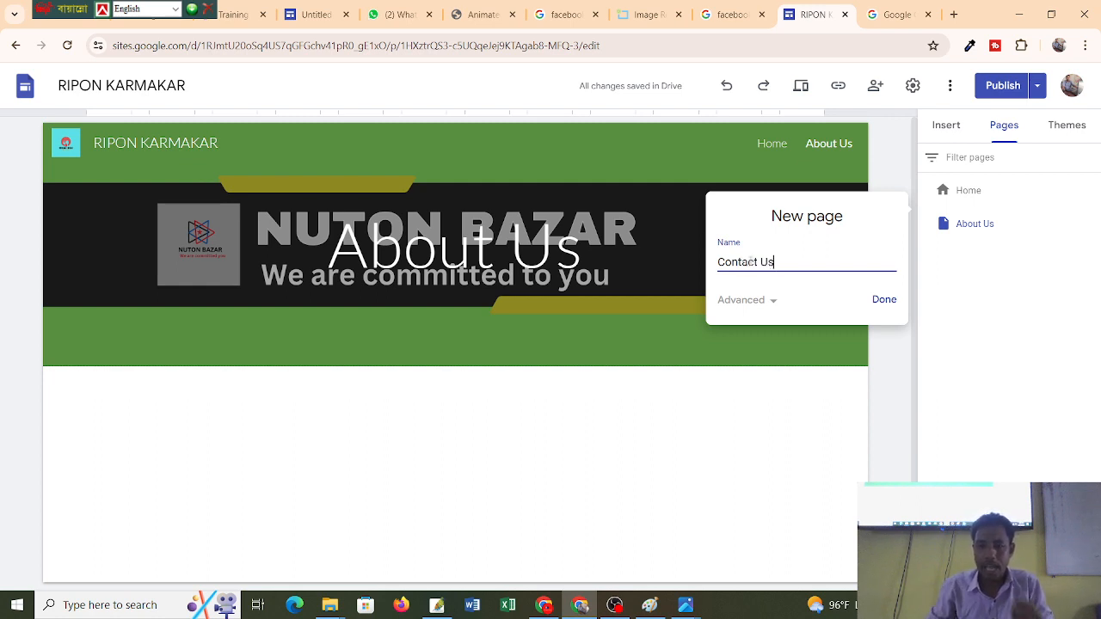
{"action": "left_click", "coordinate": [881, 301]}
{"action": "mouse_move", "coordinate": [772, 187]}
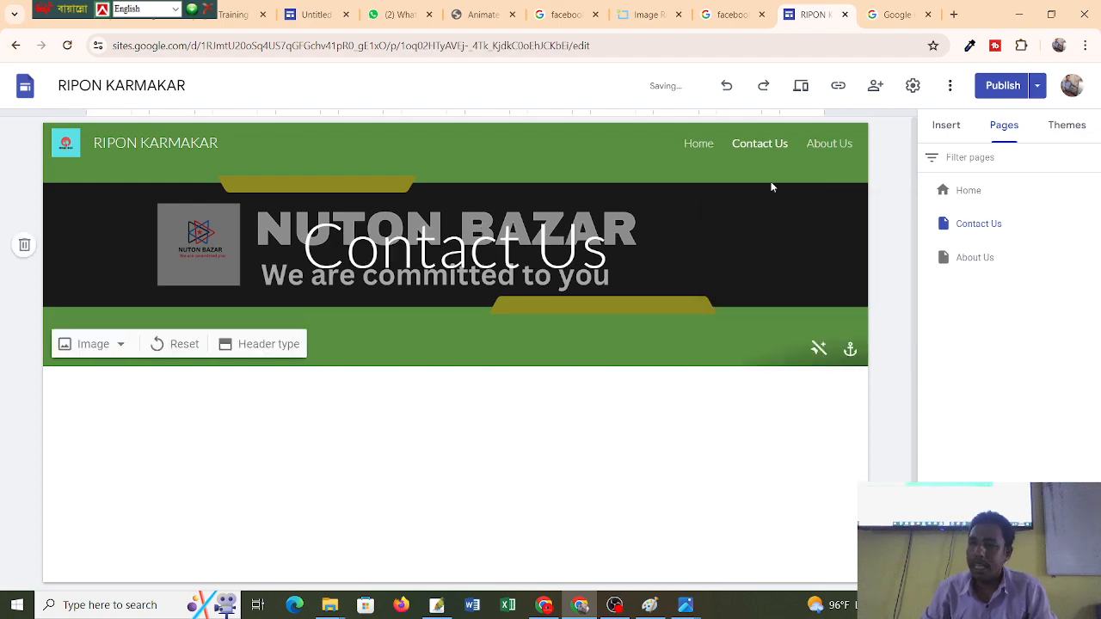
{"action": "left_click", "coordinate": [316, 14]}
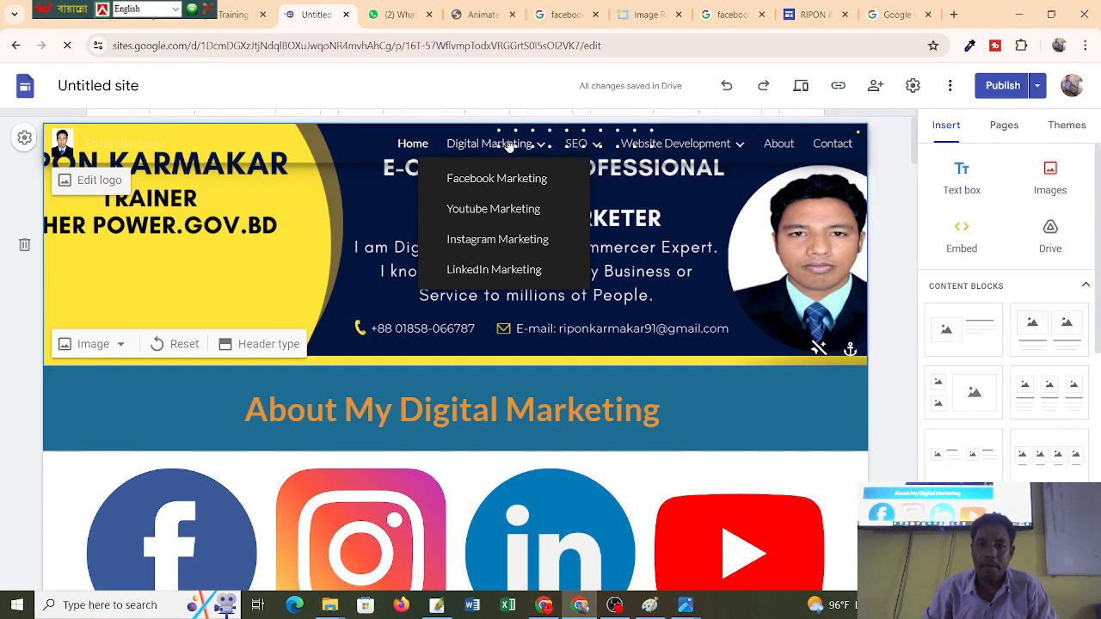
Preview the Untitled example site with its About My Digital Marketing band and social icons.
{"action": "mouse_move", "coordinate": [690, 152]}
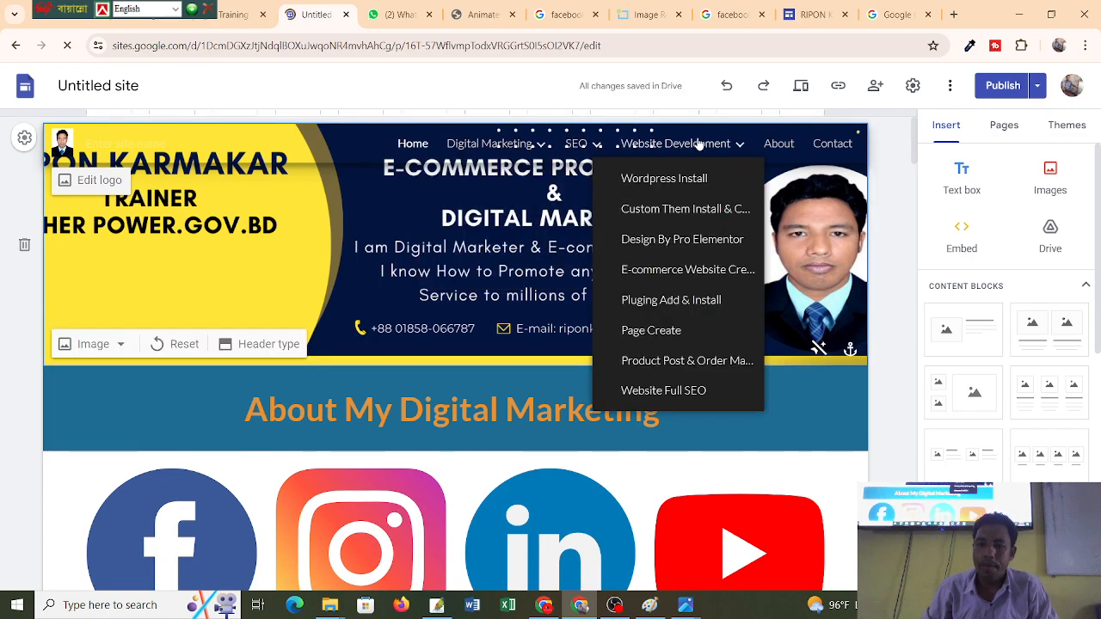
{"action": "scroll", "coordinate": [706, 172], "scroll_direction": "down", "scroll_amount": 4}
{"action": "scroll", "coordinate": [709, 174], "scroll_direction": "up", "scroll_amount": 4}
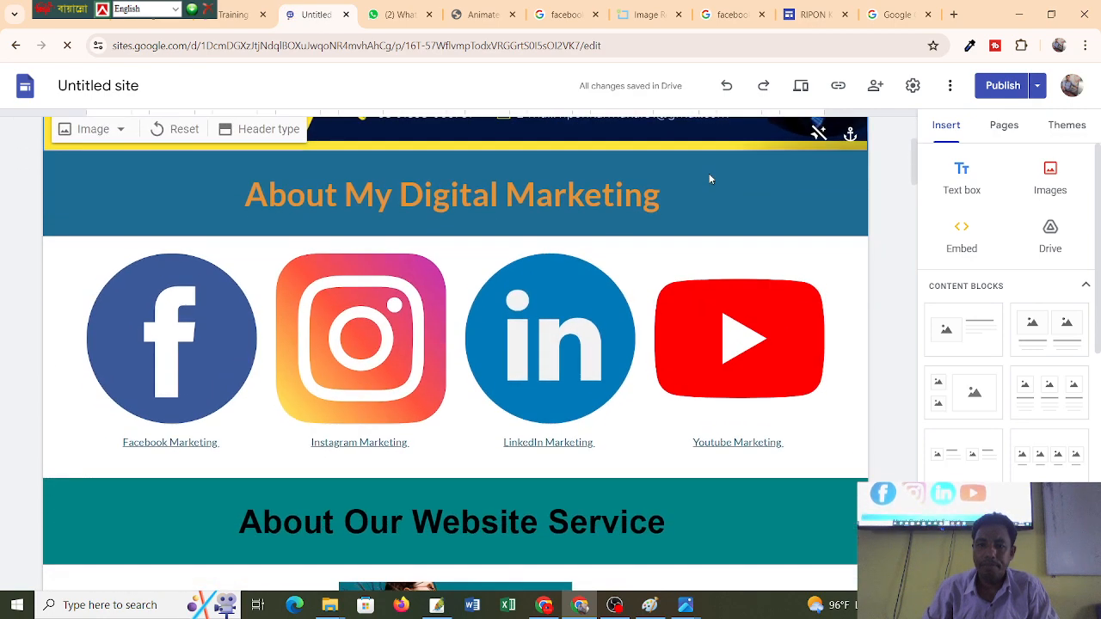
{"action": "scroll", "coordinate": [709, 173], "scroll_direction": "down", "scroll_amount": 3}
{"action": "scroll", "coordinate": [709, 172], "scroll_direction": "up", "scroll_amount": 3}
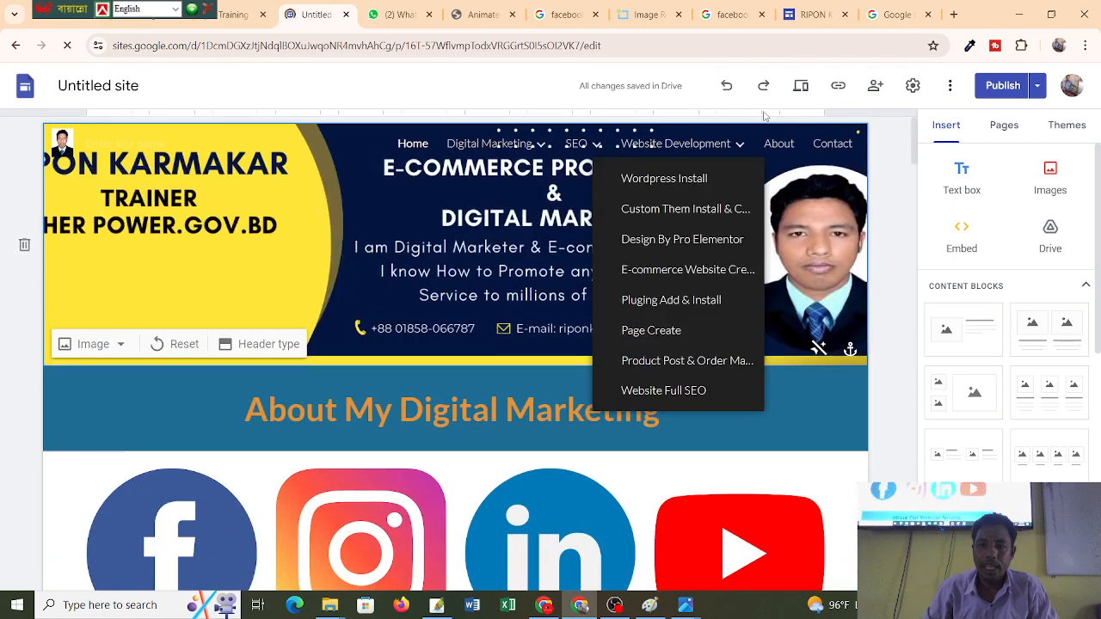
{"action": "left_click", "coordinate": [797, 87]}
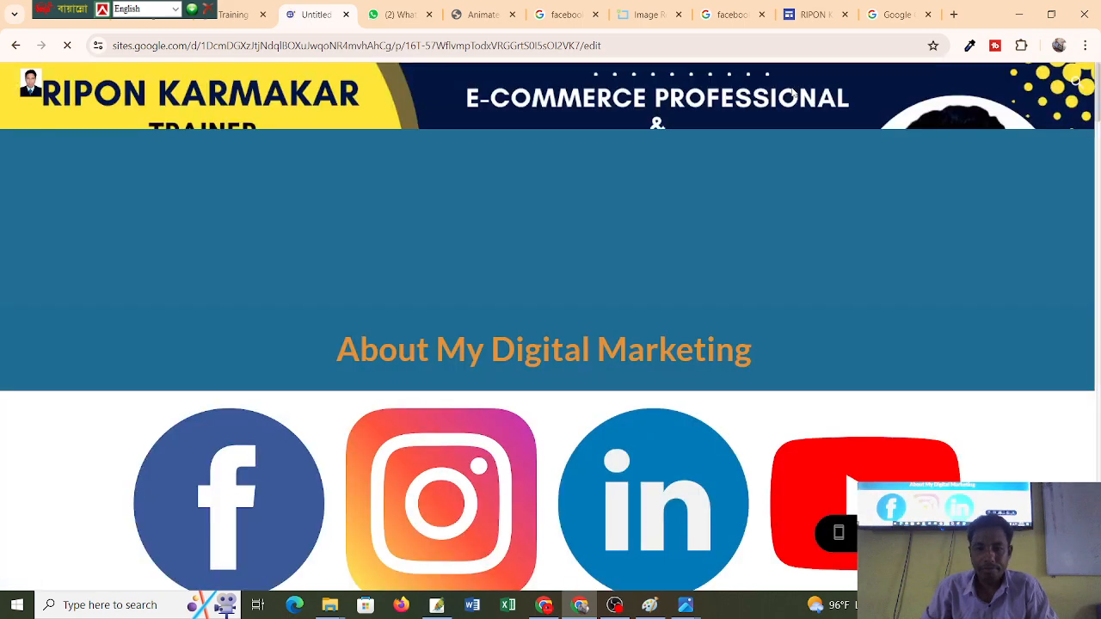
{"action": "scroll", "coordinate": [918, 152], "scroll_direction": "down", "scroll_amount": 2}
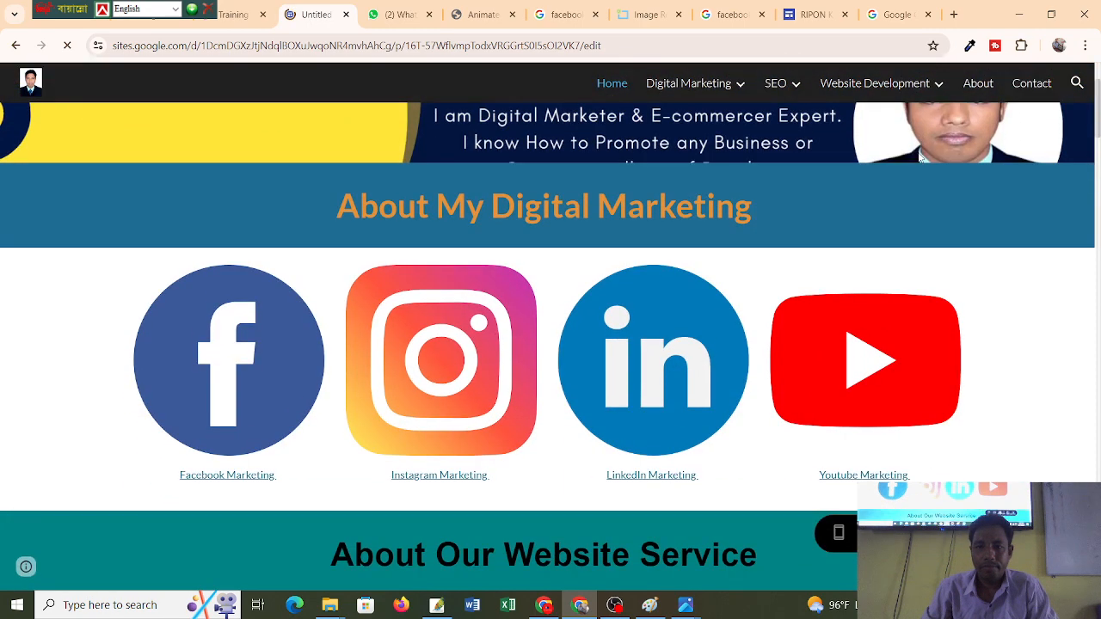
{"action": "mouse_move", "coordinate": [777, 86]}
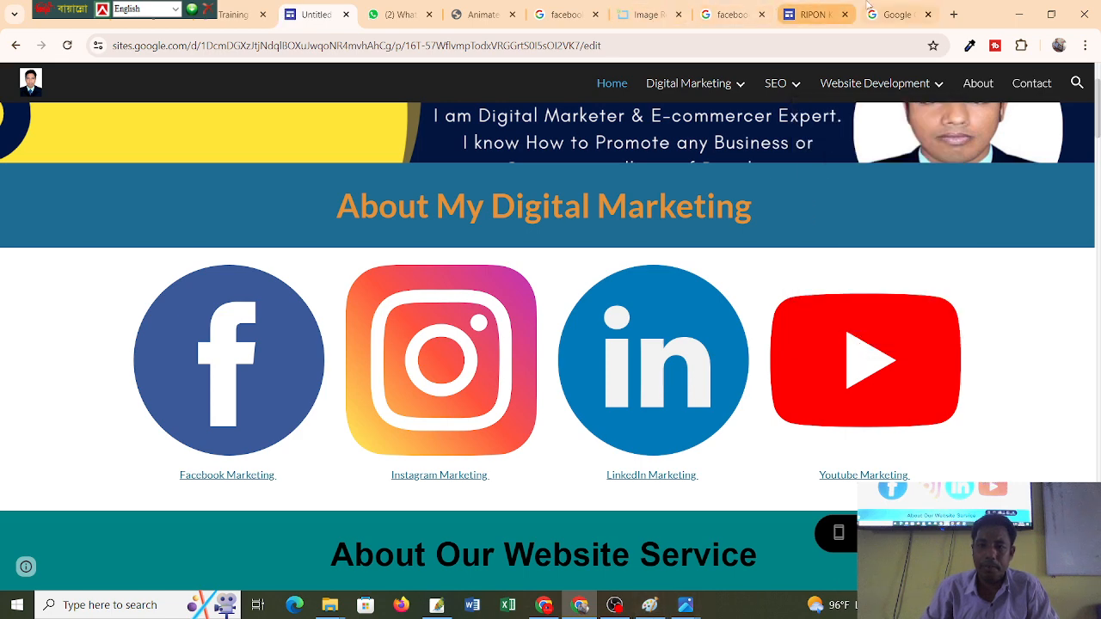
Return to the RIPON KARMAKAR editor and add a Digital Marketing page.
{"action": "left_click", "coordinate": [890, 14]}
{"action": "left_click", "coordinate": [813, 14]}
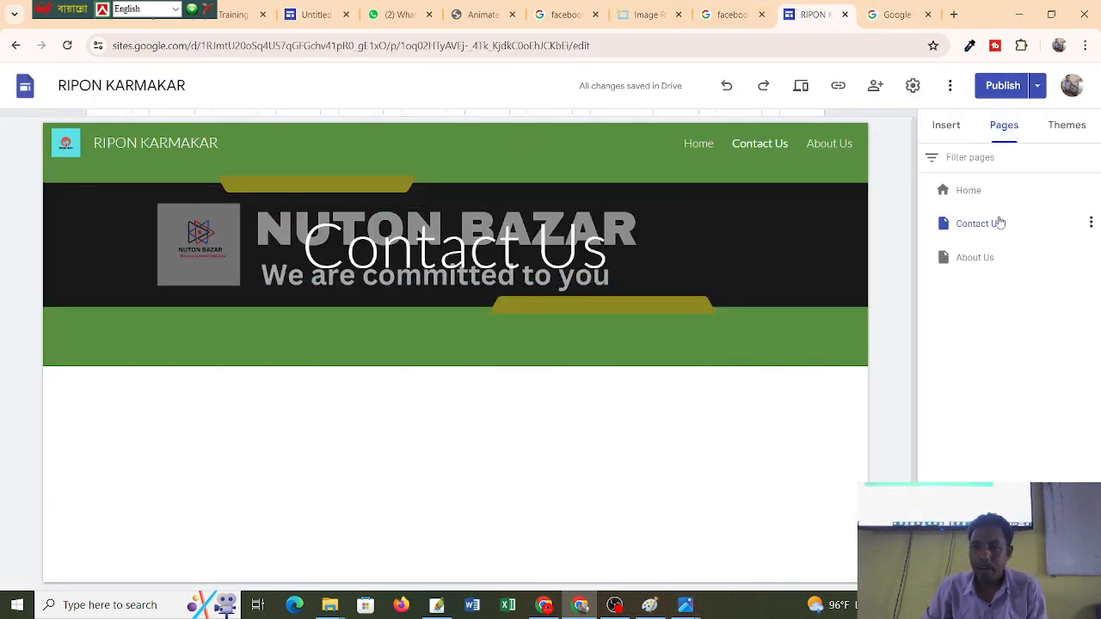
{"action": "mouse_move", "coordinate": [1009, 566]}
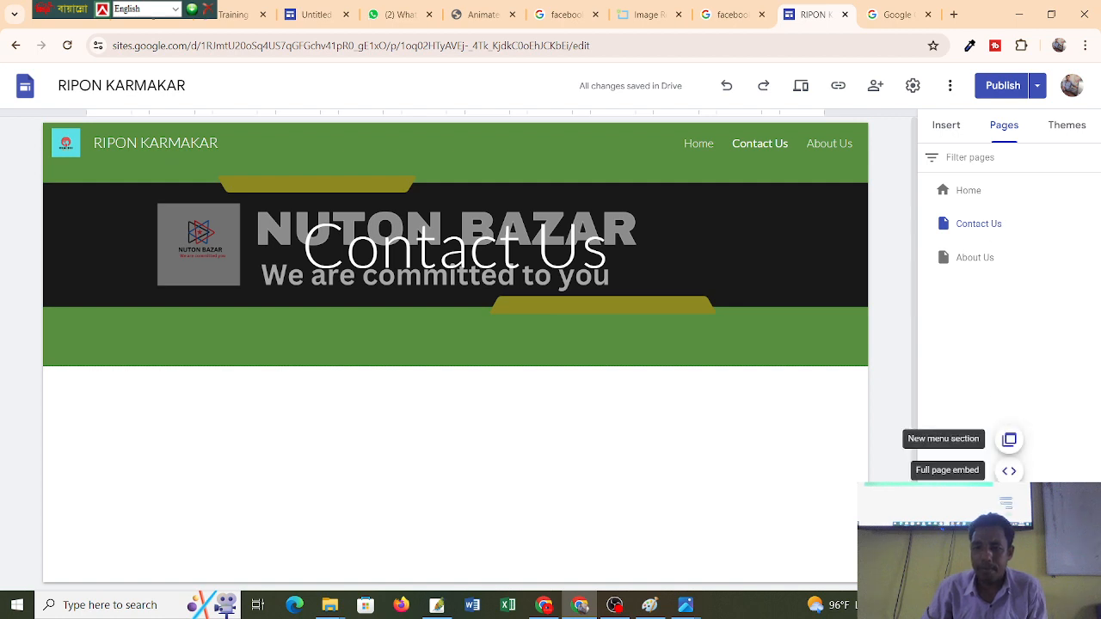
{"action": "left_click", "coordinate": [1009, 566]}
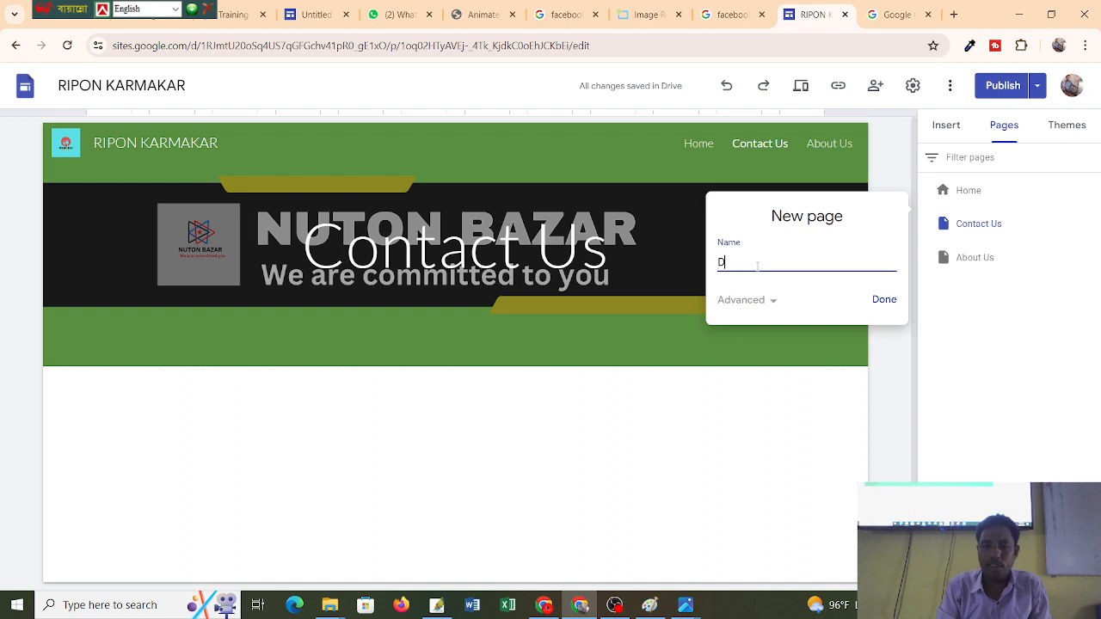
{"action": "type", "text": "Digi"}
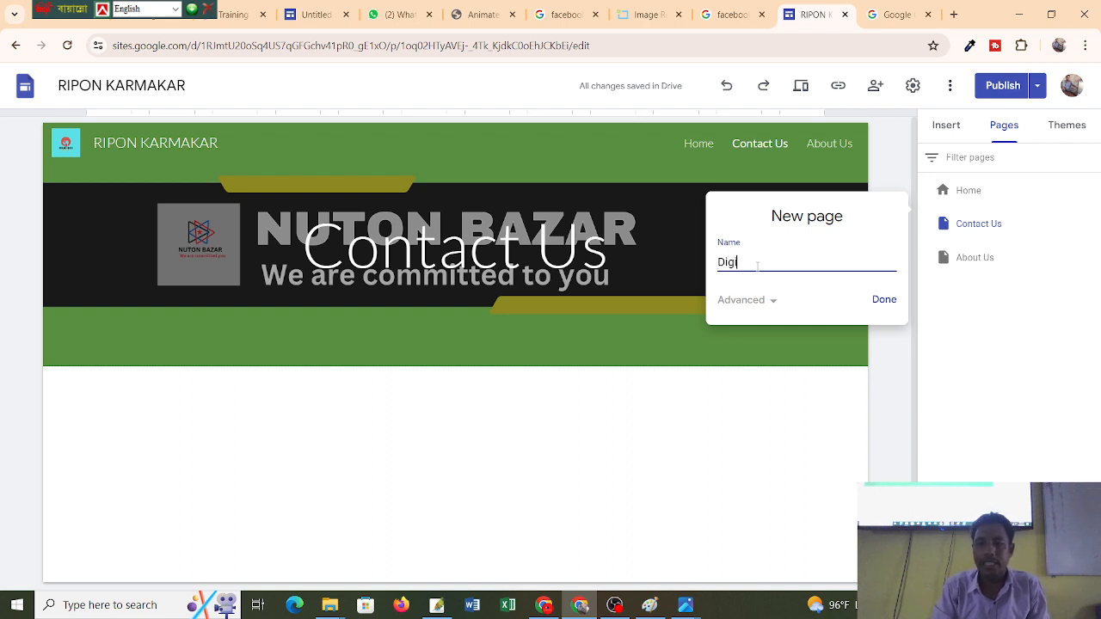
{"action": "type", "text": "tal M"}
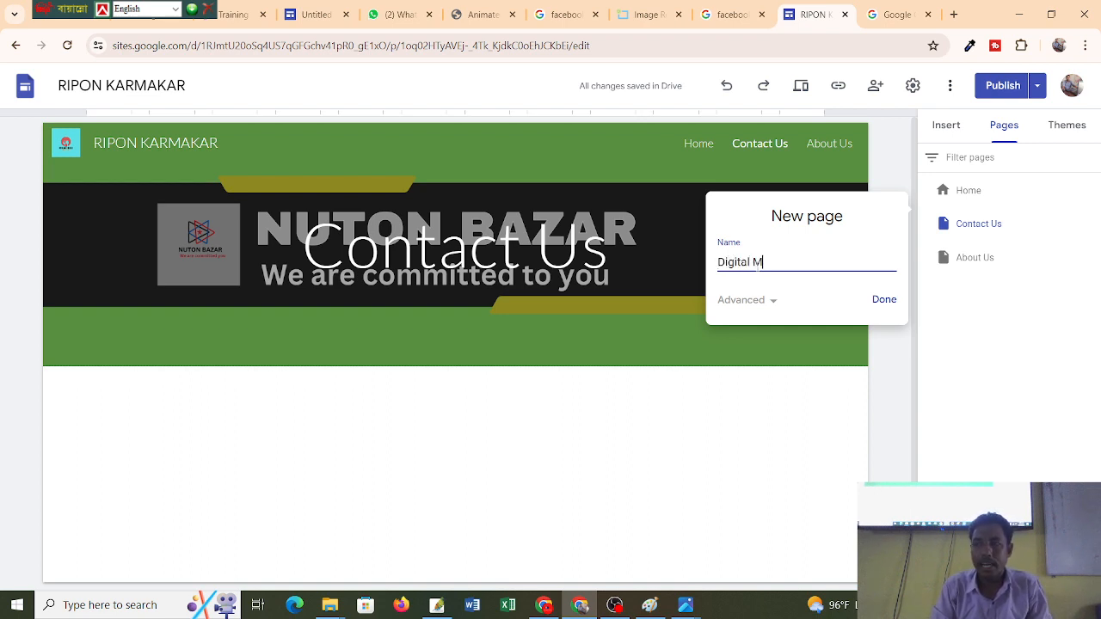
{"action": "type", "text": "arket"}
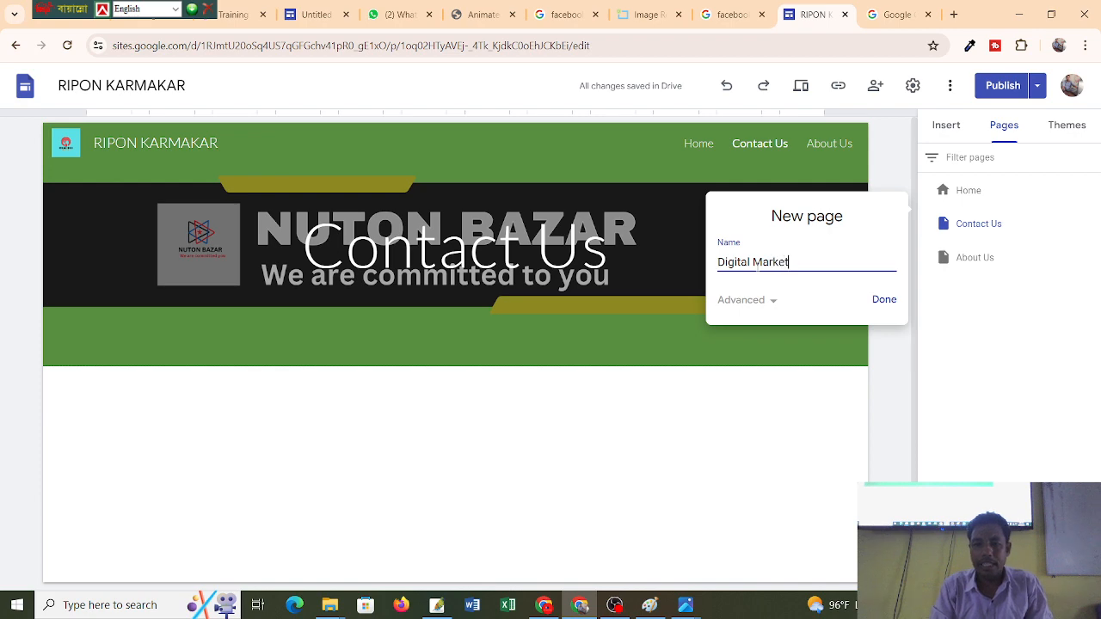
{"action": "type", "text": "ing"}
{"action": "left_click", "coordinate": [884, 301]}
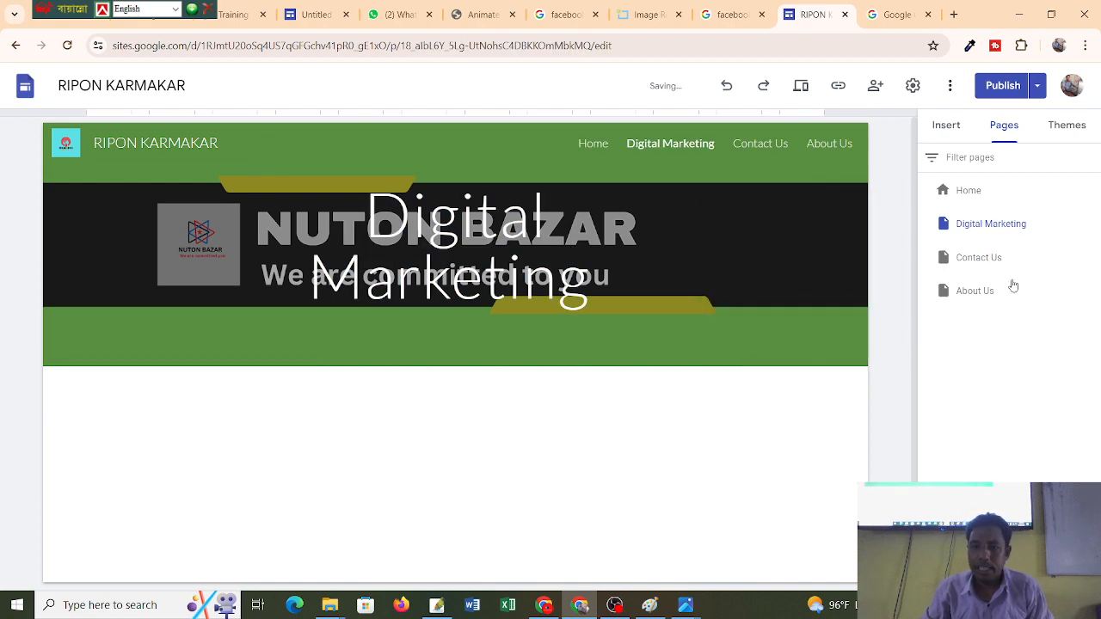
Add an SEO page to the RIPON KARMAKAR site.
{"action": "mouse_move", "coordinate": [1010, 545]}
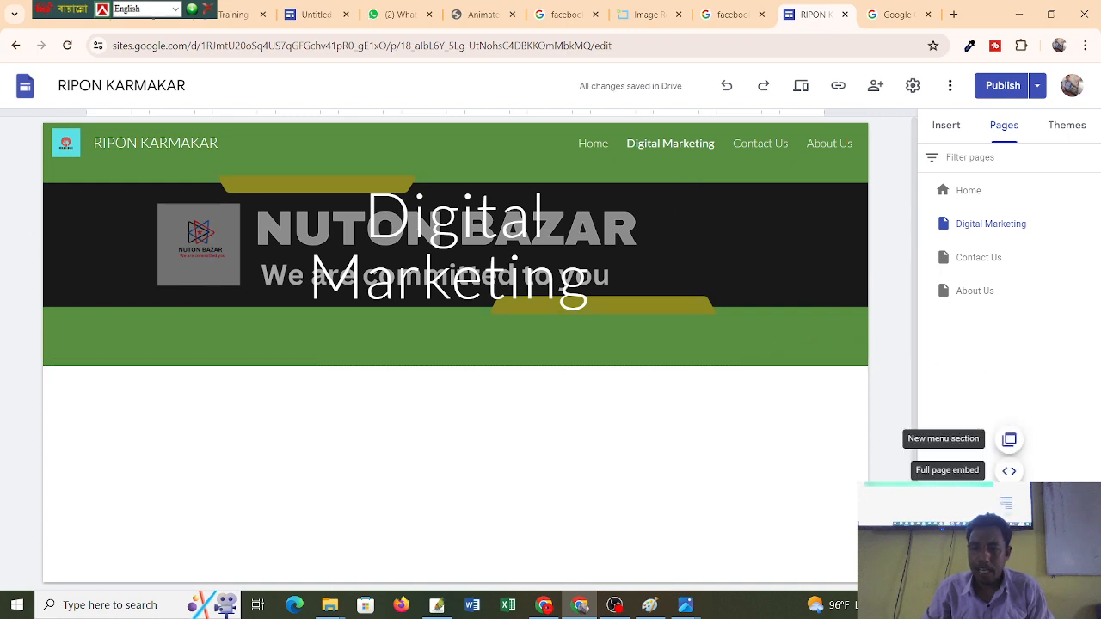
{"action": "left_click", "coordinate": [1009, 546]}
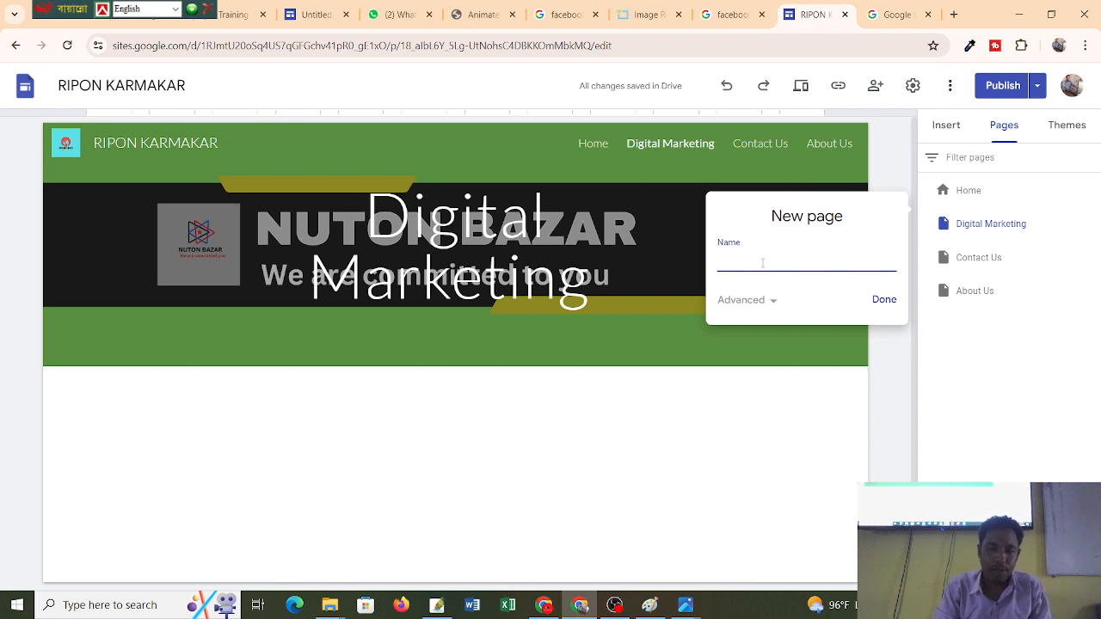
{"action": "type", "text": "SEO"}
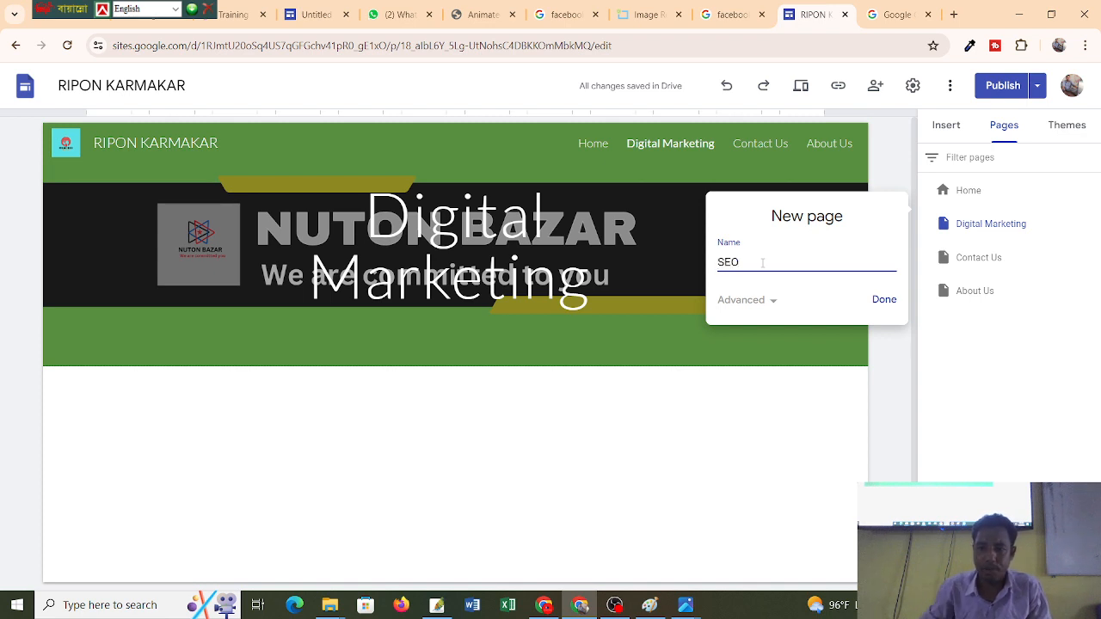
{"action": "left_click", "coordinate": [883, 301]}
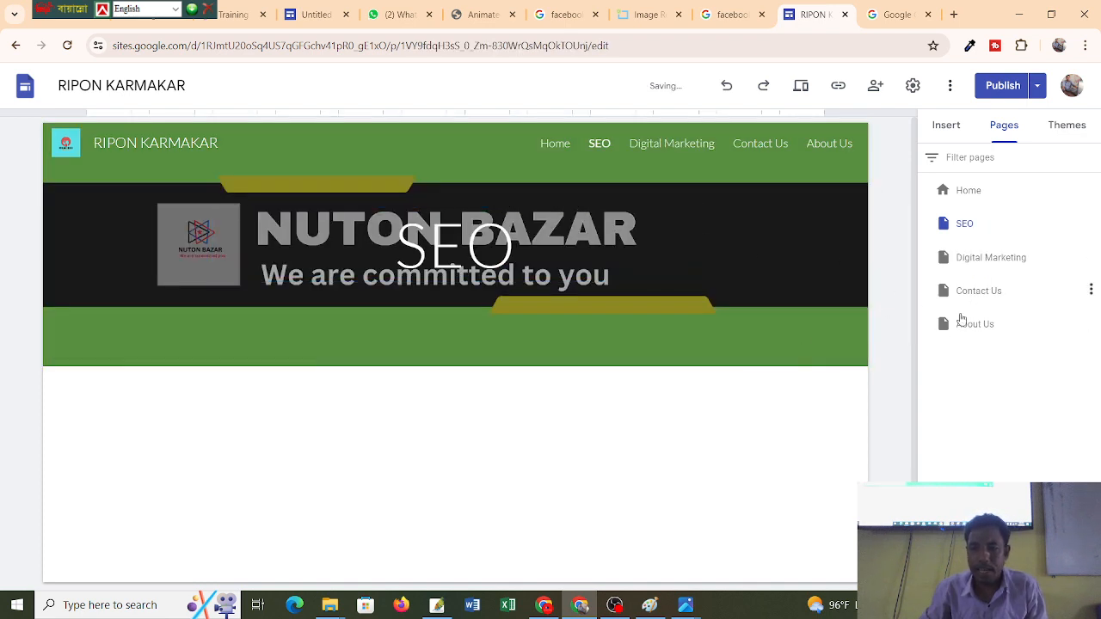
{"action": "left_click", "coordinate": [1009, 556]}
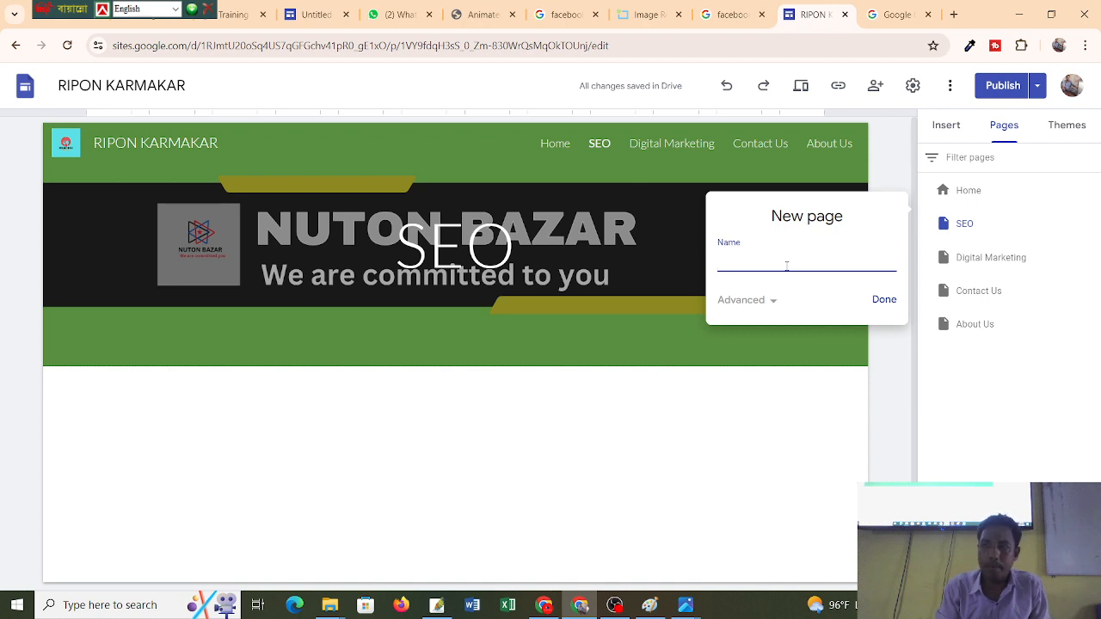
Add a page named 'Website Development', fixing the misspelled 'Developement' with the spelling suggestion.
{"action": "type", "text": "Web"}
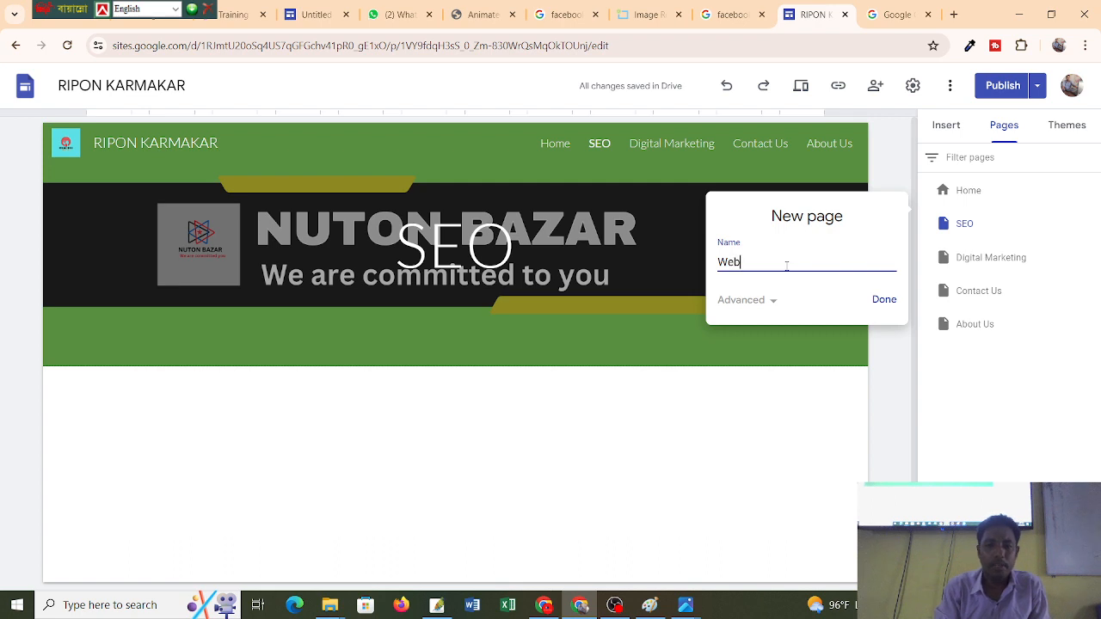
{"action": "type", "text": "site De"}
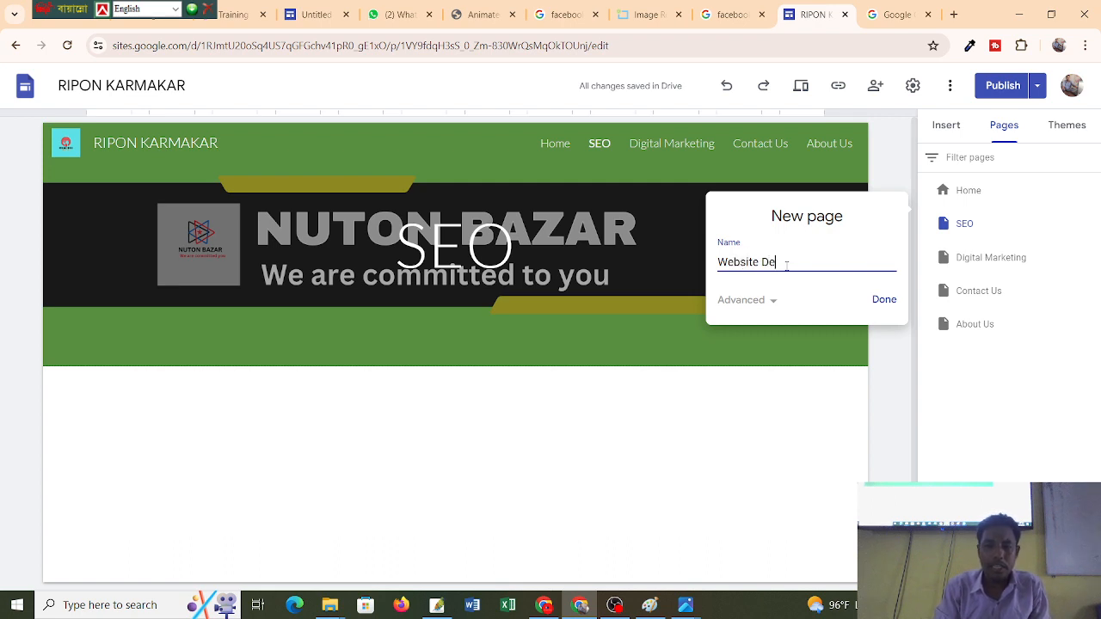
{"action": "type", "text": "velop"}
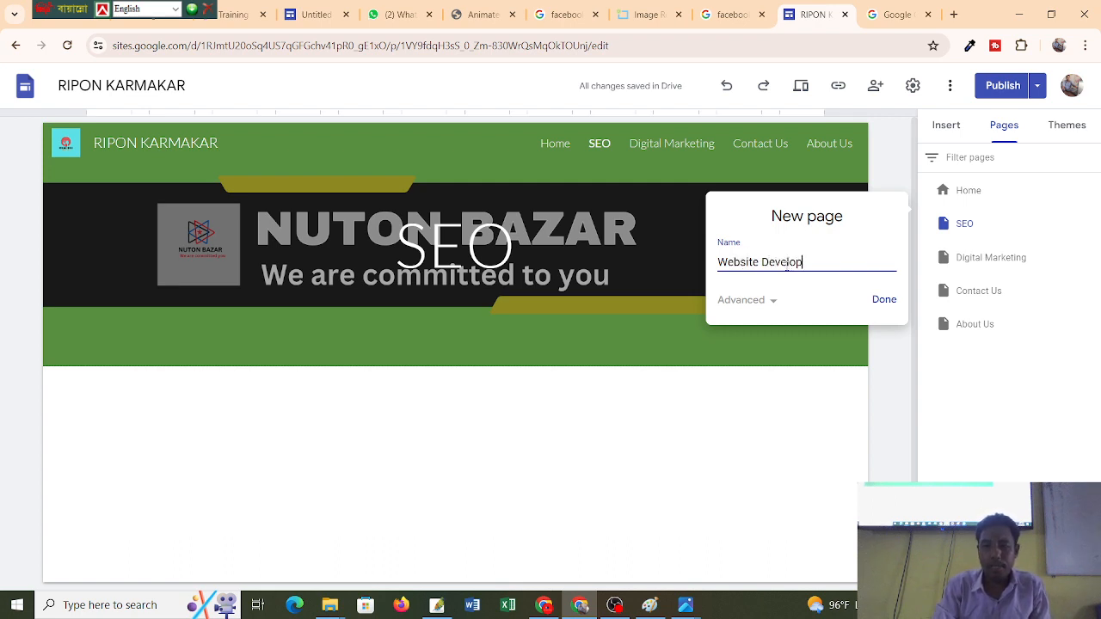
{"action": "type", "text": "ement"}
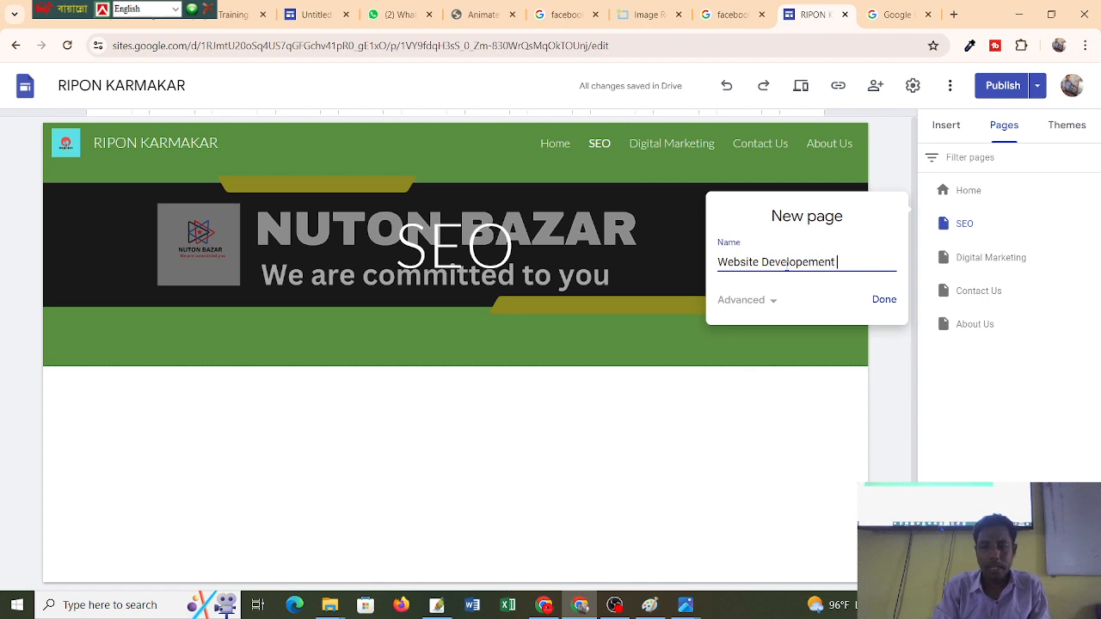
{"action": "right_click", "coordinate": [775, 263]}
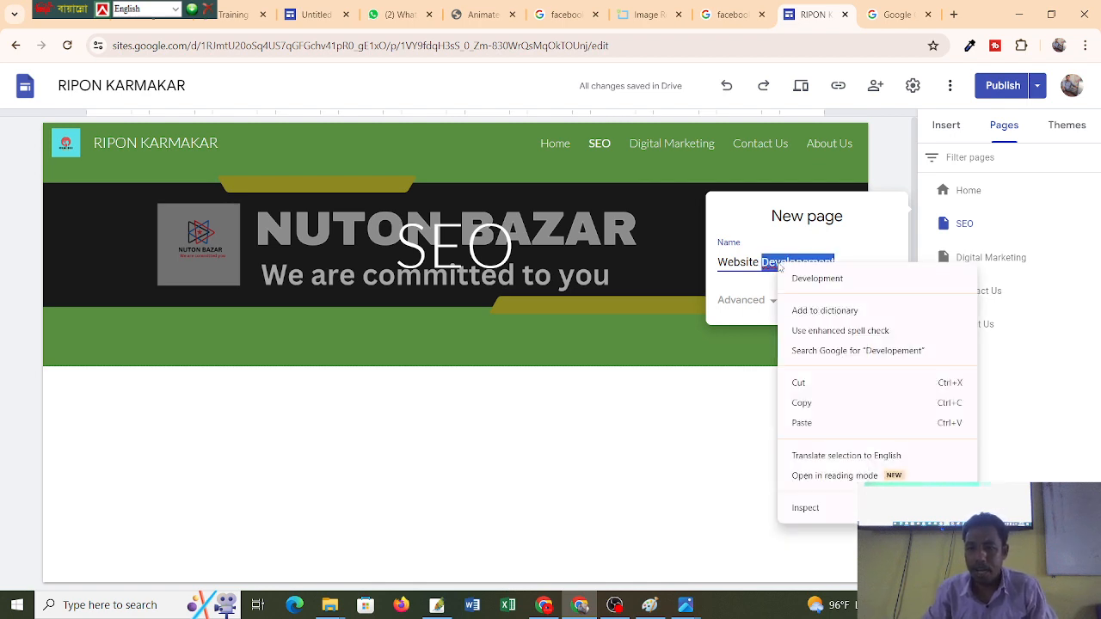
{"action": "left_click", "coordinate": [816, 278]}
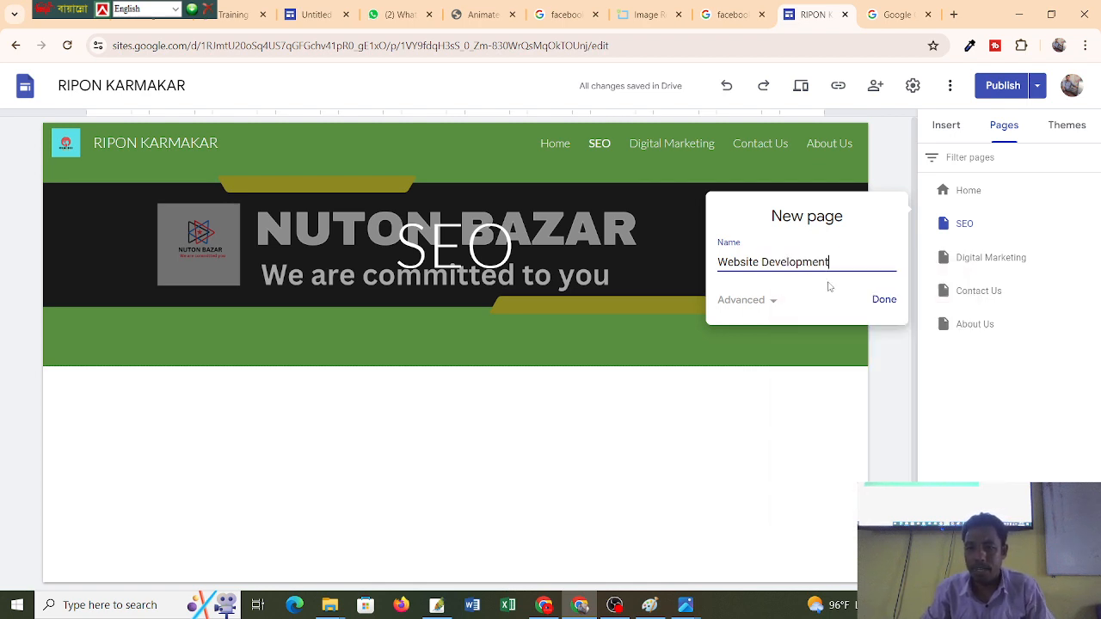
{"action": "left_click", "coordinate": [887, 302]}
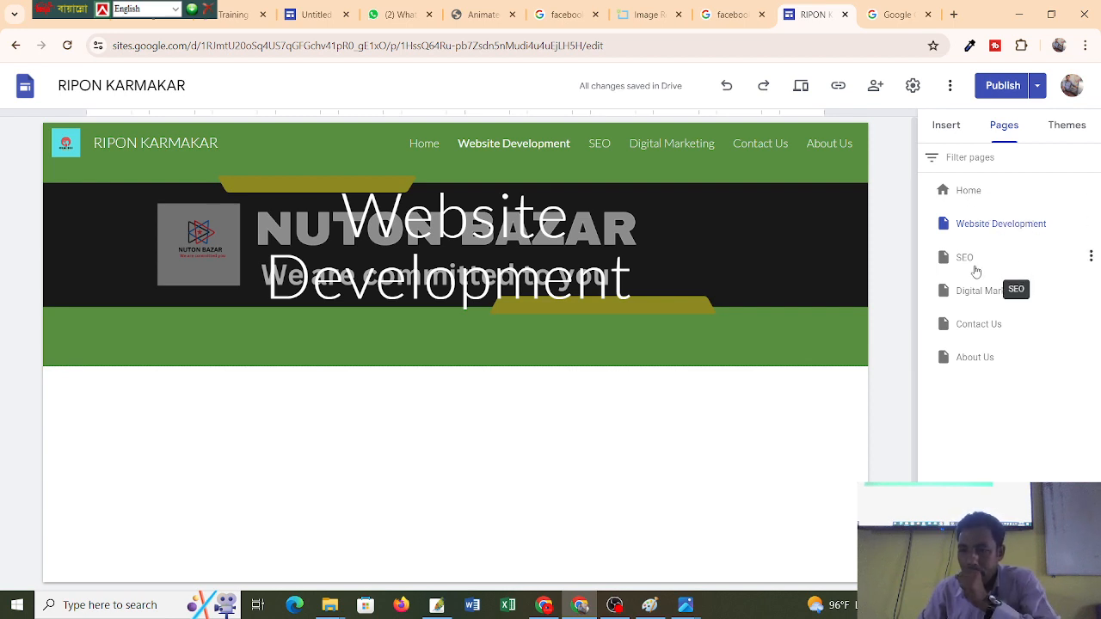
Reorder pages to Digital Marketing, Website Development, SEO, About Us, Contact Us.
{"action": "left_click_drag", "start_coordinate": [989, 296], "coordinate": [983, 216]}
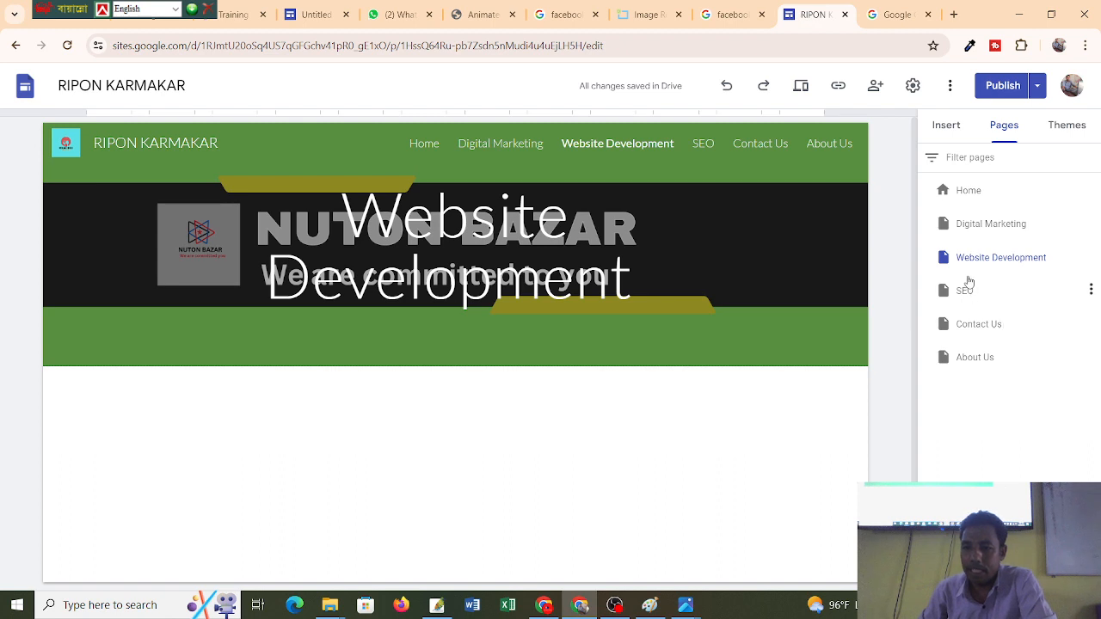
{"action": "mouse_move", "coordinate": [968, 283]}
{"action": "left_mouse_down"}
{"action": "mouse_move", "coordinate": [967, 247]}
{"action": "mouse_move", "coordinate": [977, 297]}
{"action": "left_mouse_up"}
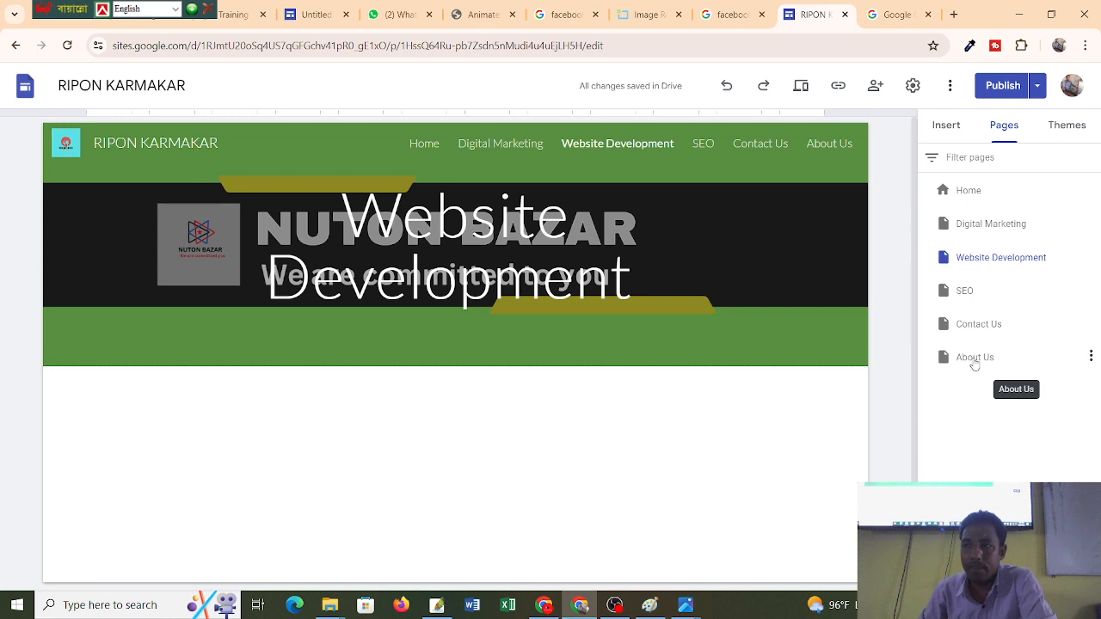
{"action": "left_click_drag", "start_coordinate": [973, 364], "coordinate": [973, 314]}
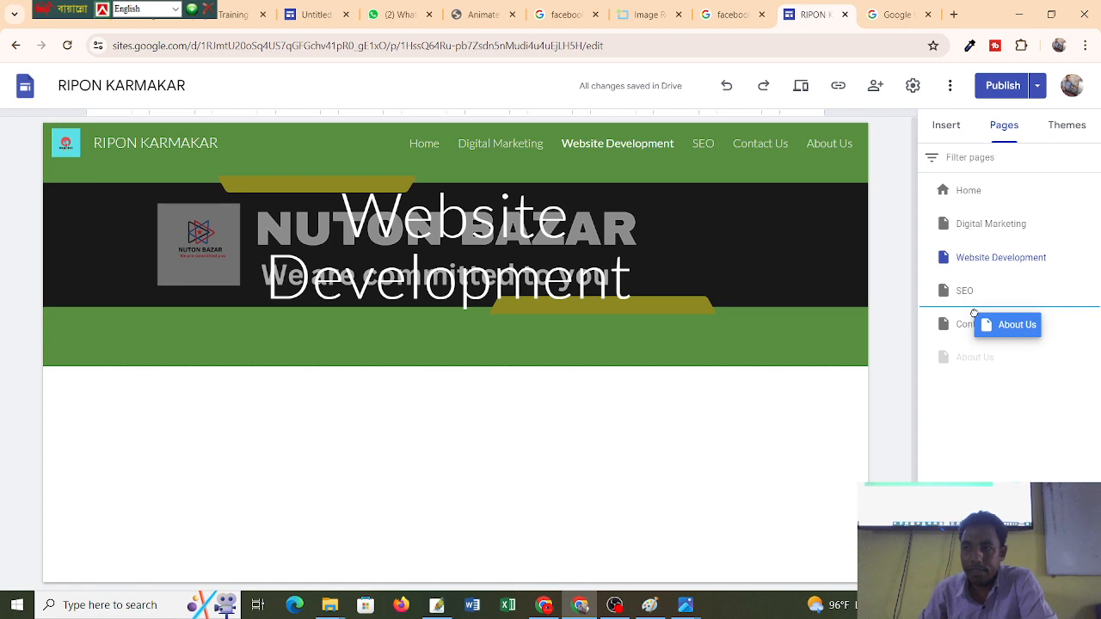
{"action": "left_click_drag", "start_coordinate": [974, 313], "coordinate": [972, 316]}
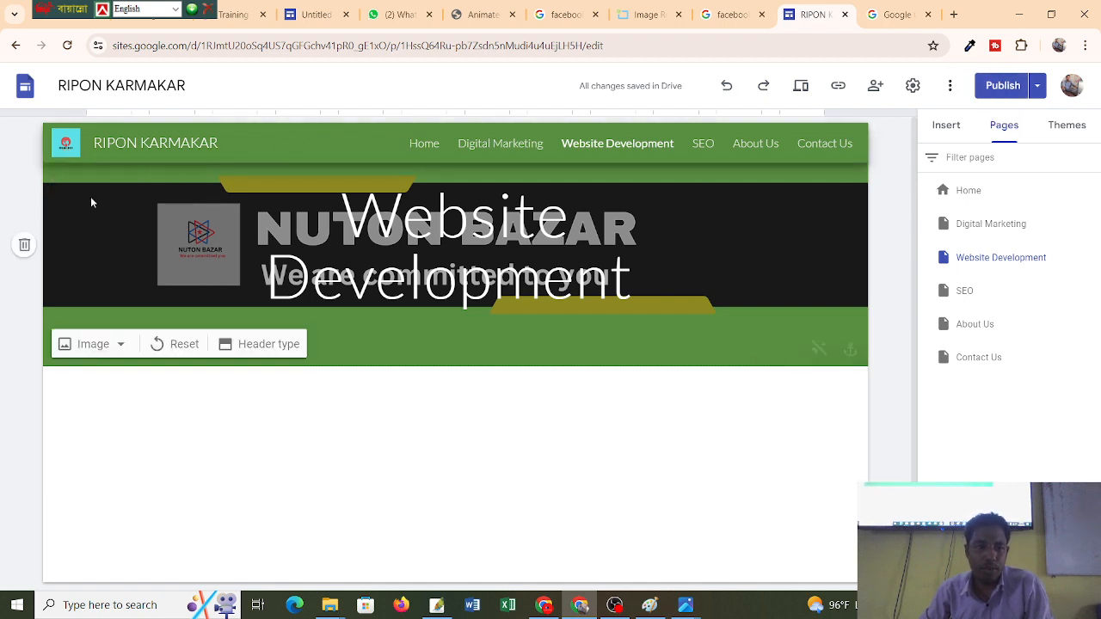
{"action": "left_click", "coordinate": [25, 138]}
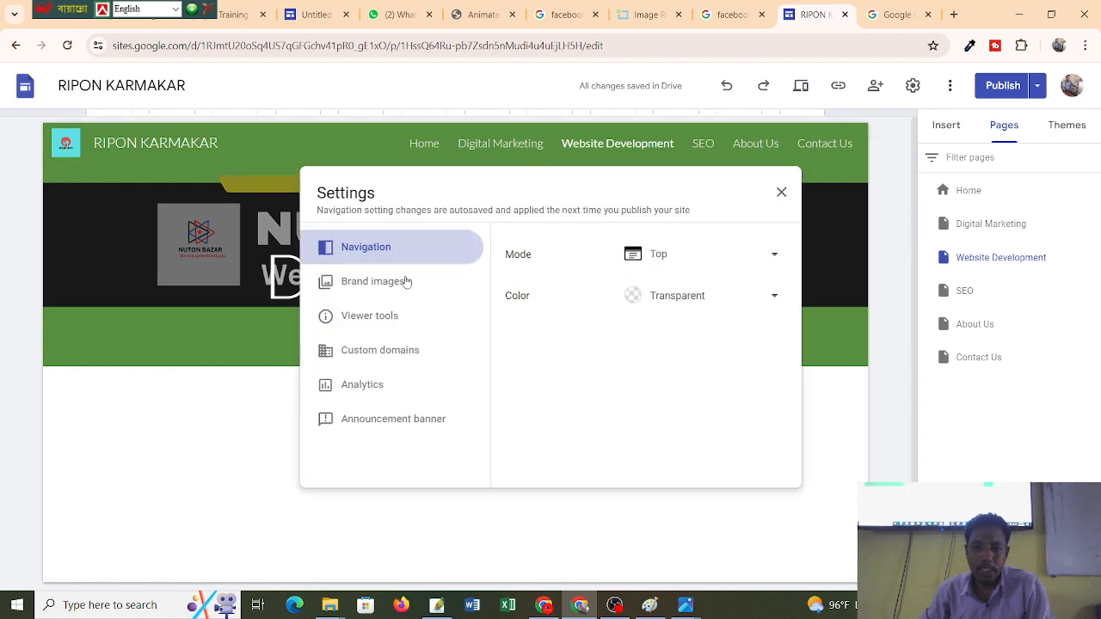
{"action": "left_click", "coordinate": [689, 261]}
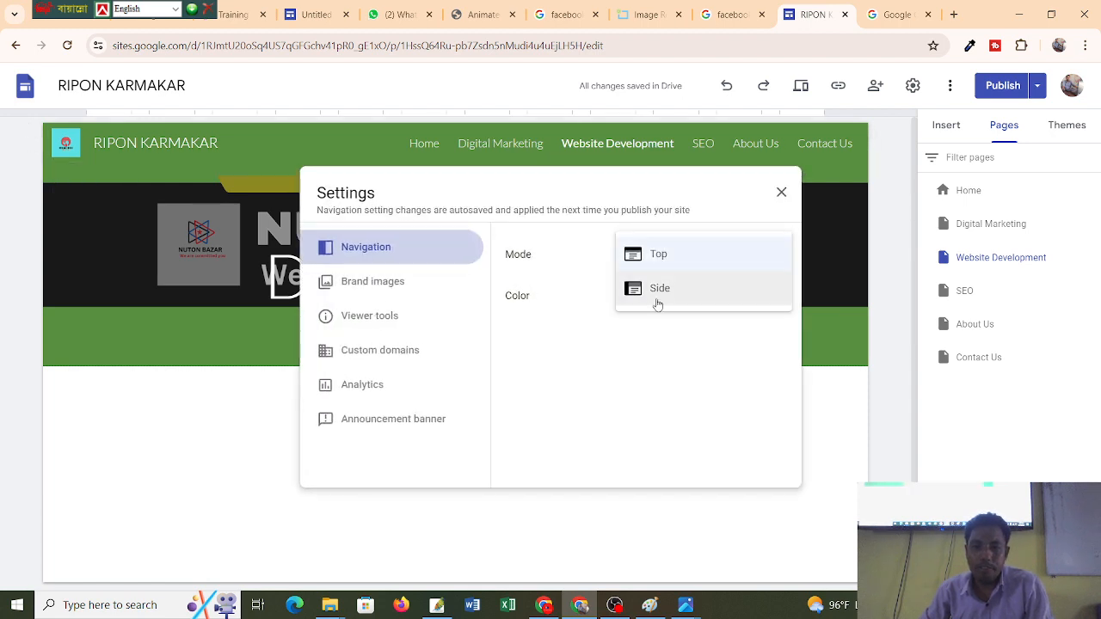
{"action": "left_click", "coordinate": [659, 293]}
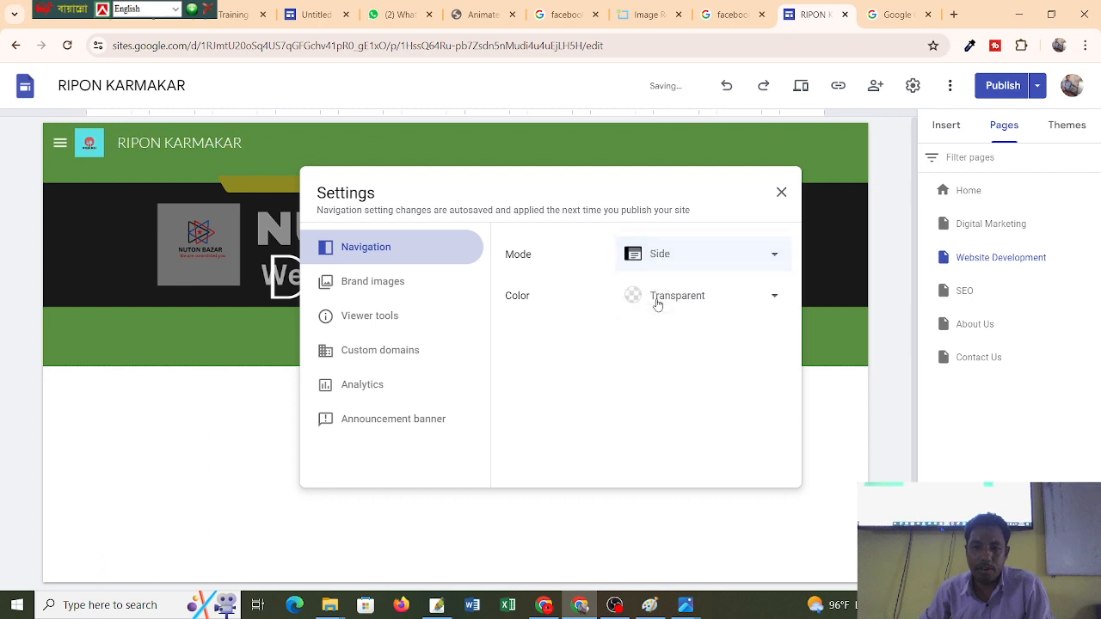
{"action": "left_click", "coordinate": [683, 258]}
{"action": "left_click", "coordinate": [678, 224]}
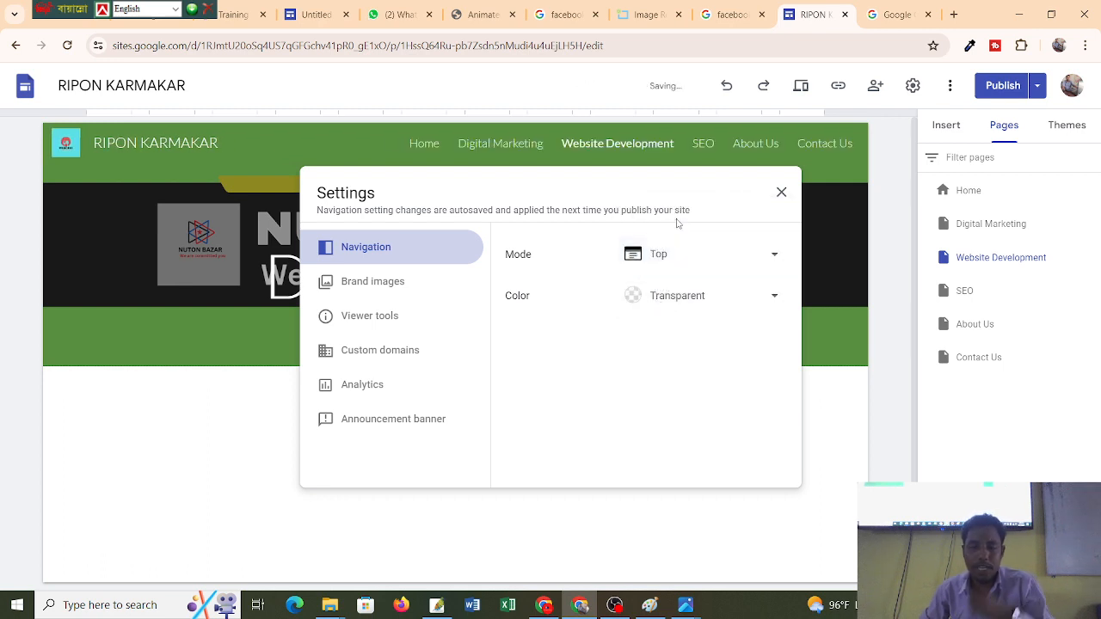
{"action": "left_click", "coordinate": [637, 299]}
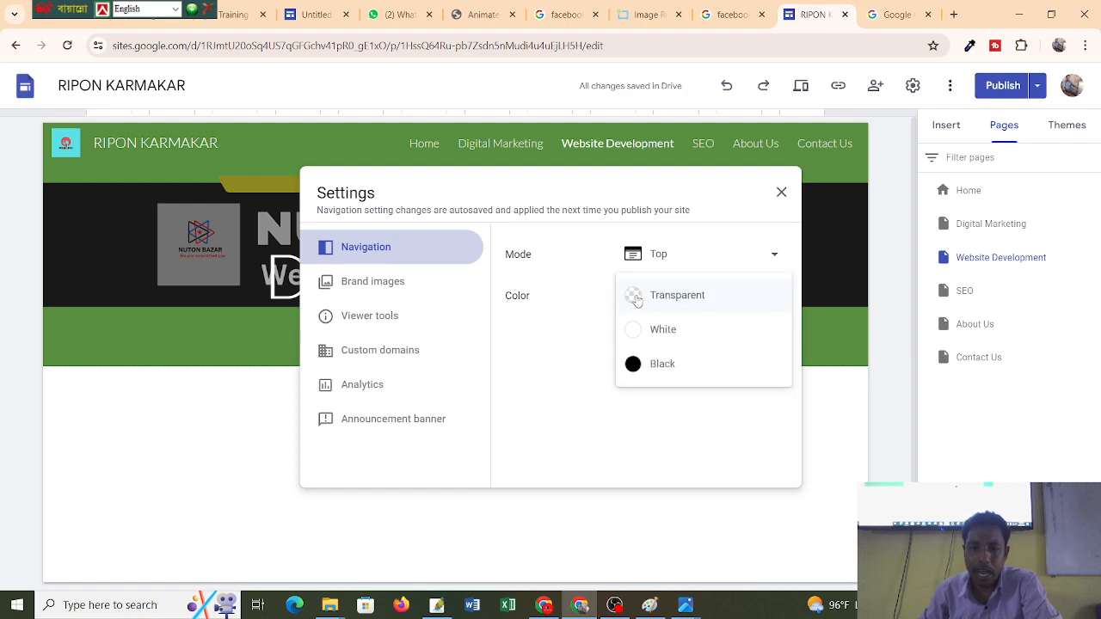
{"action": "left_click", "coordinate": [781, 192]}
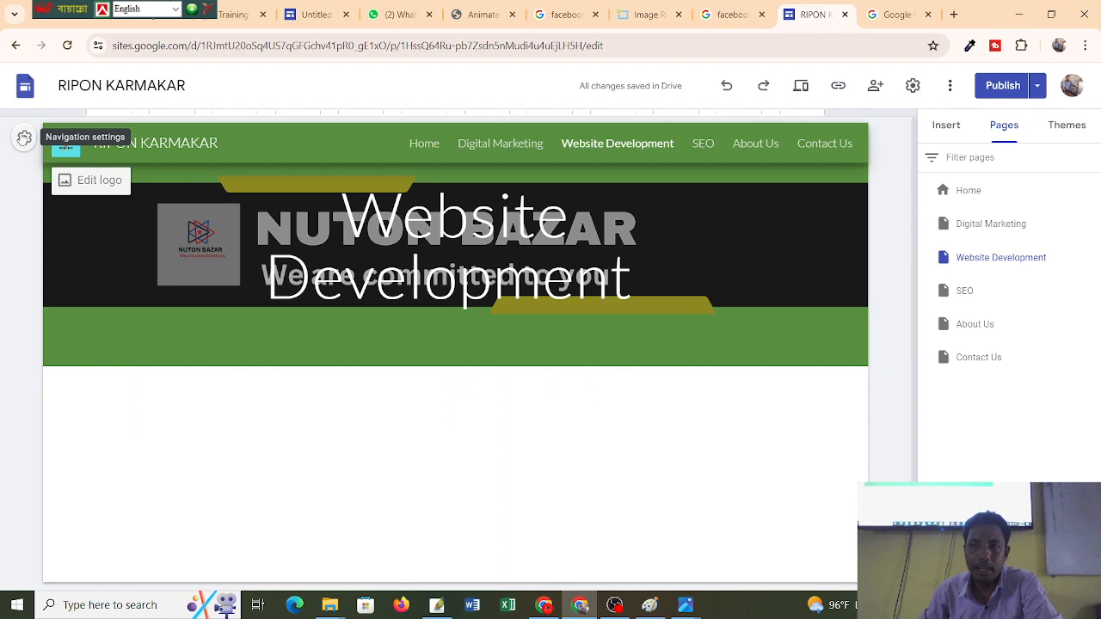
{"action": "left_click", "coordinate": [24, 138]}
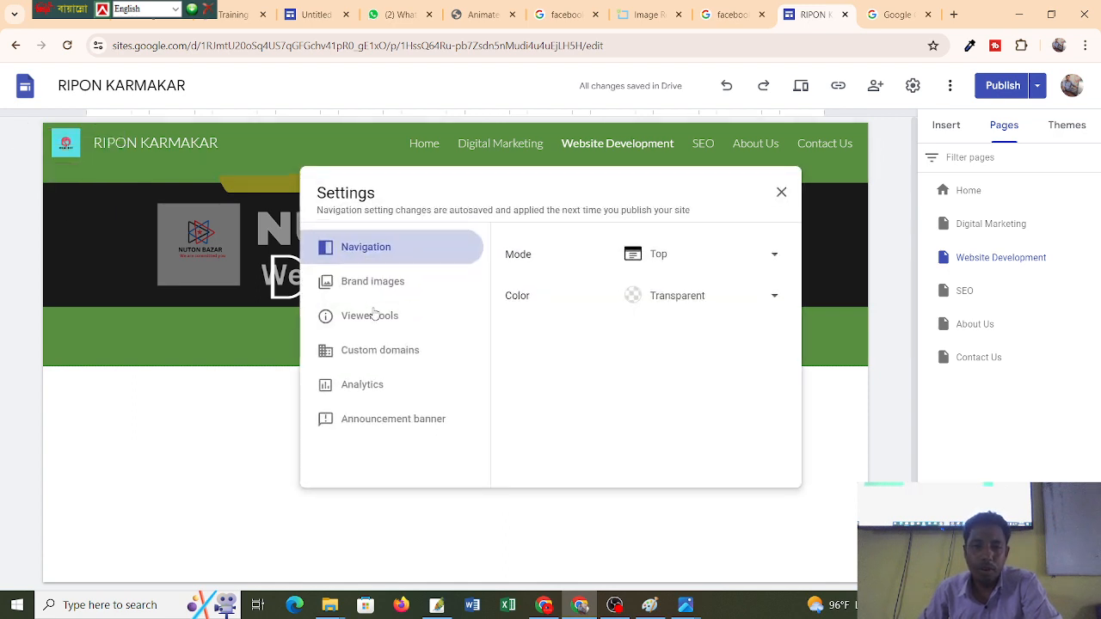
{"action": "left_click", "coordinate": [633, 299]}
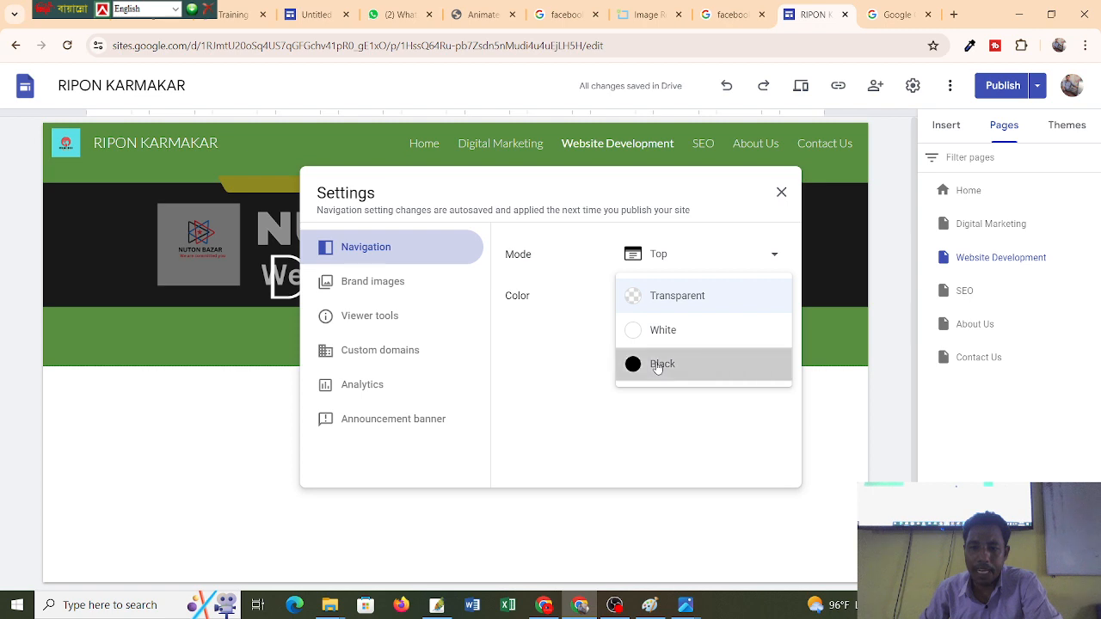
{"action": "left_click", "coordinate": [657, 366]}
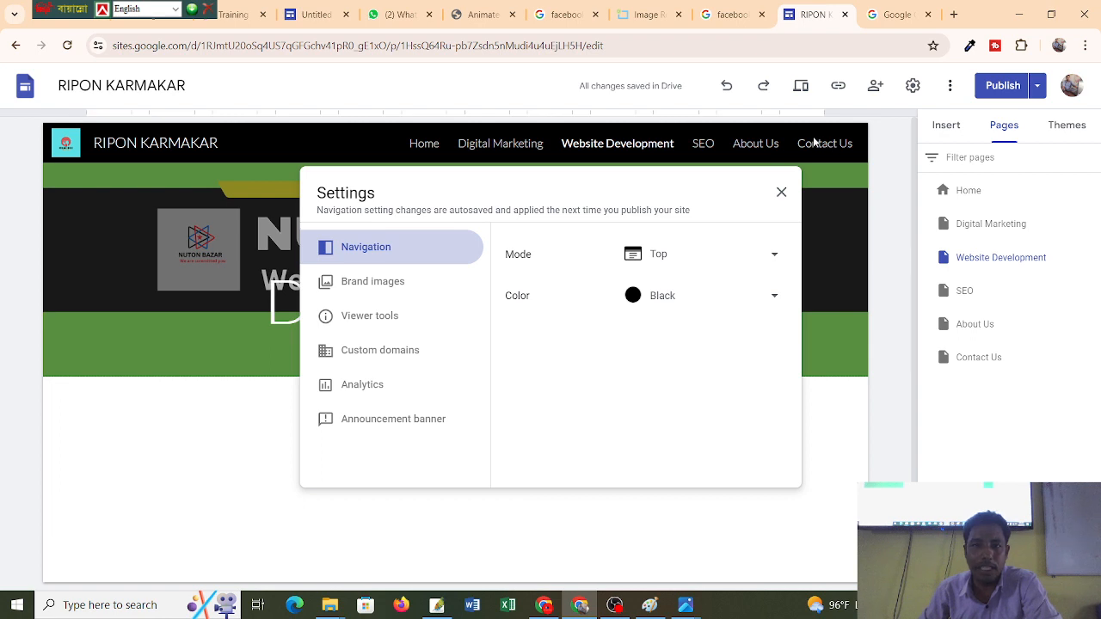
{"action": "left_click", "coordinate": [632, 295]}
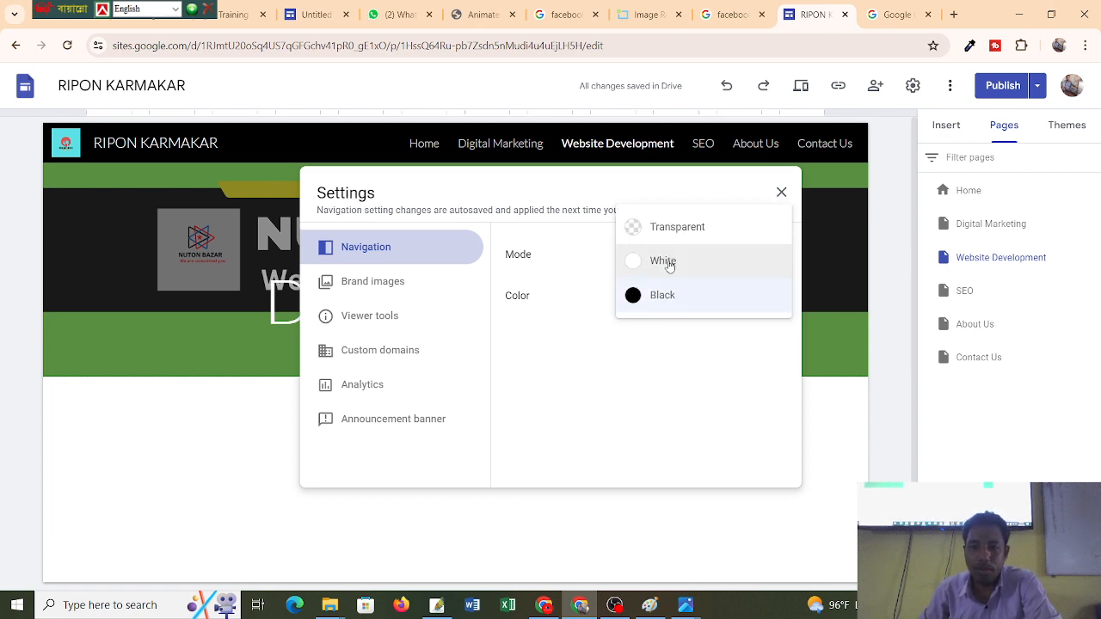
{"action": "left_click", "coordinate": [669, 266]}
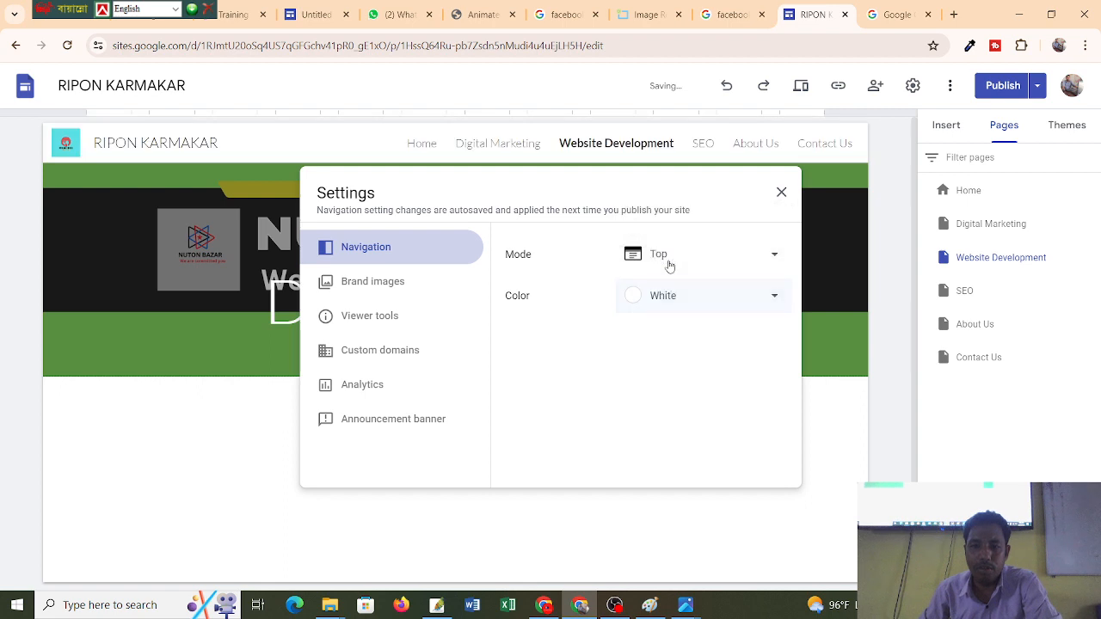
{"action": "left_click", "coordinate": [727, 297]}
{"action": "left_click", "coordinate": [679, 260]}
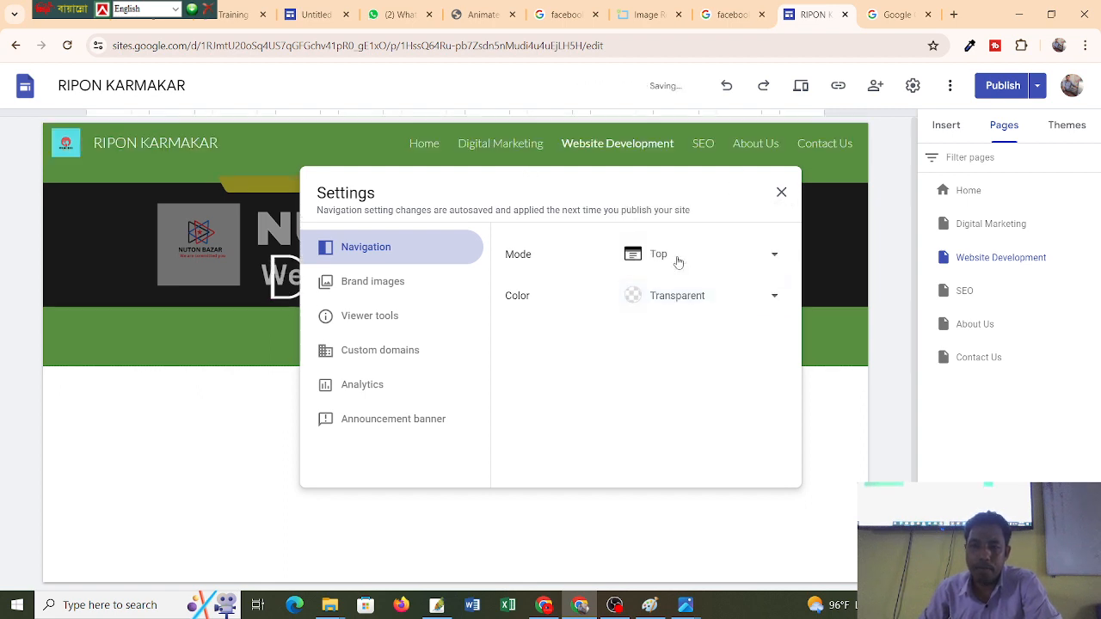
{"action": "left_click_drag", "start_coordinate": [581, 173], "coordinate": [504, 267]}
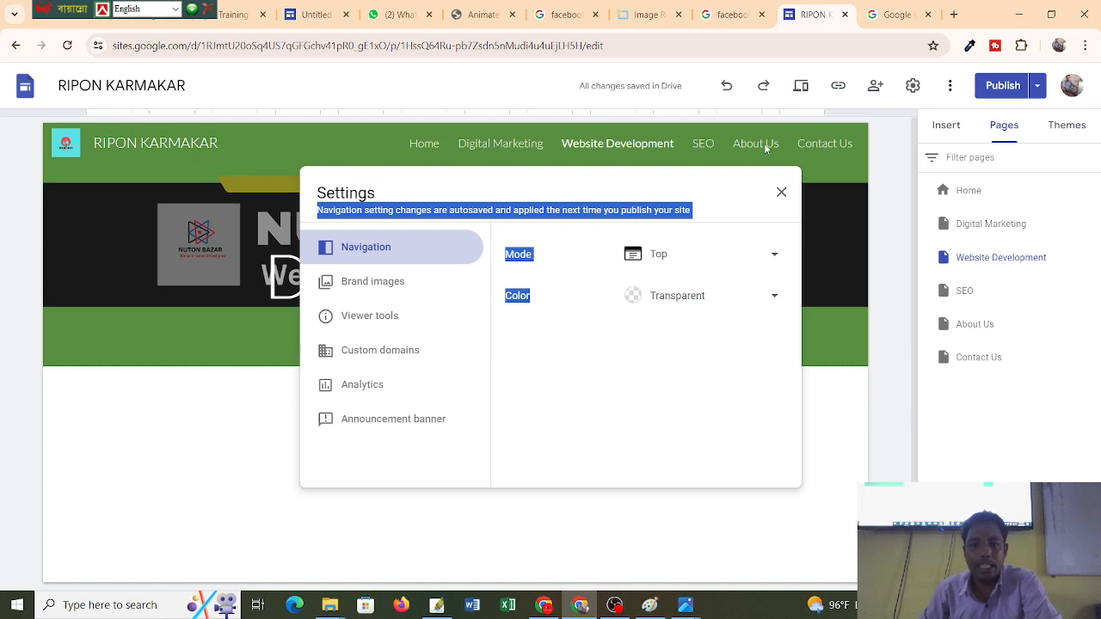
{"action": "left_click", "coordinate": [635, 303]}
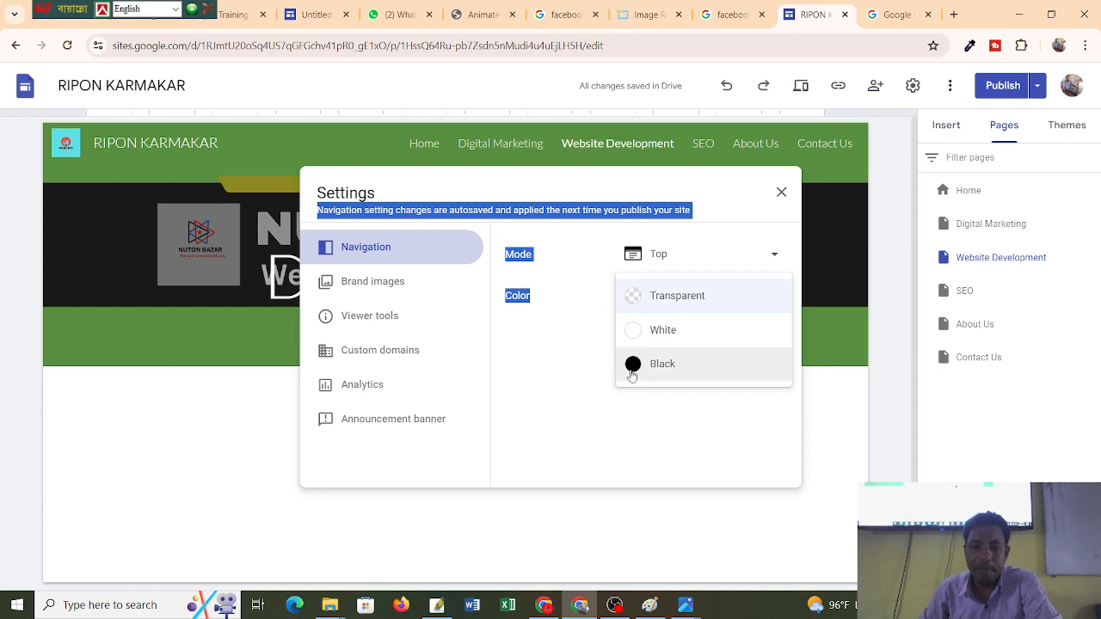
{"action": "left_click", "coordinate": [659, 364]}
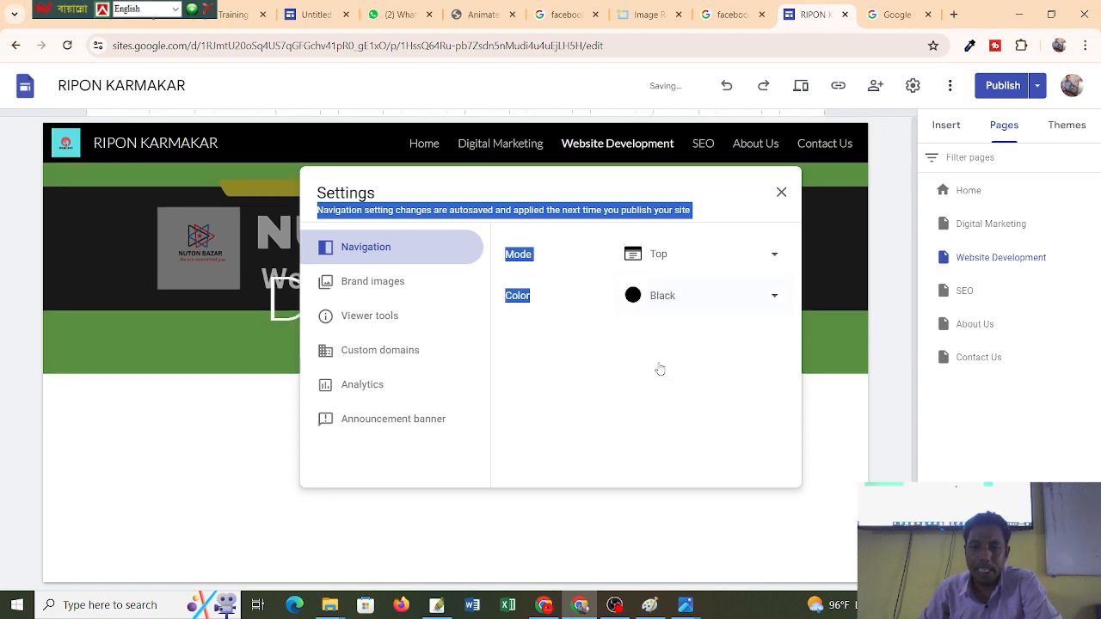
{"action": "left_click", "coordinate": [773, 298]}
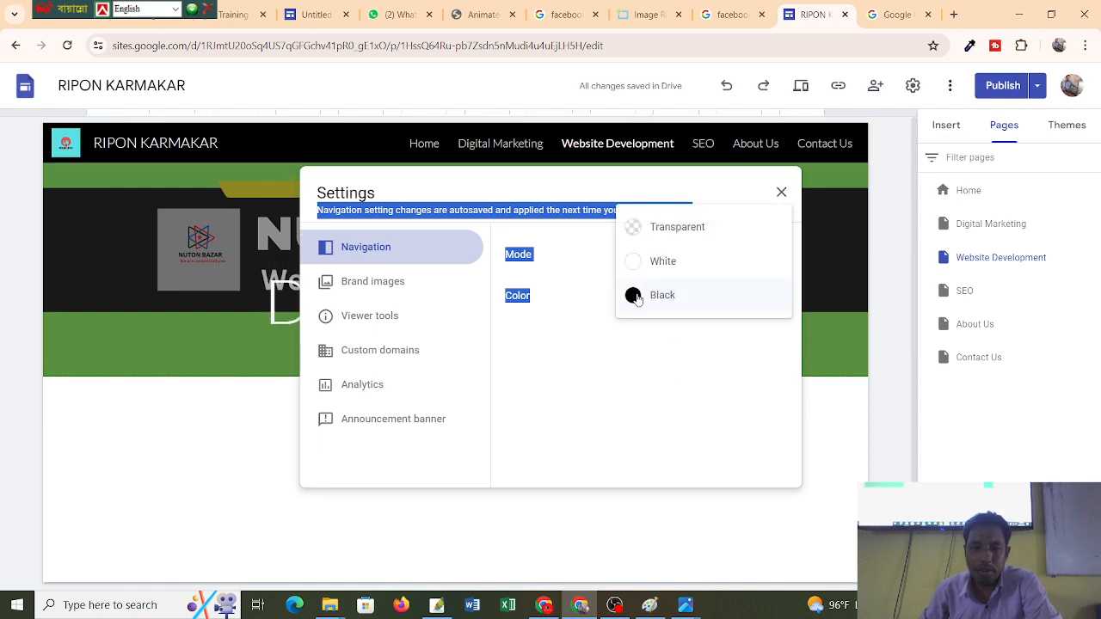
{"action": "left_click", "coordinate": [634, 227]}
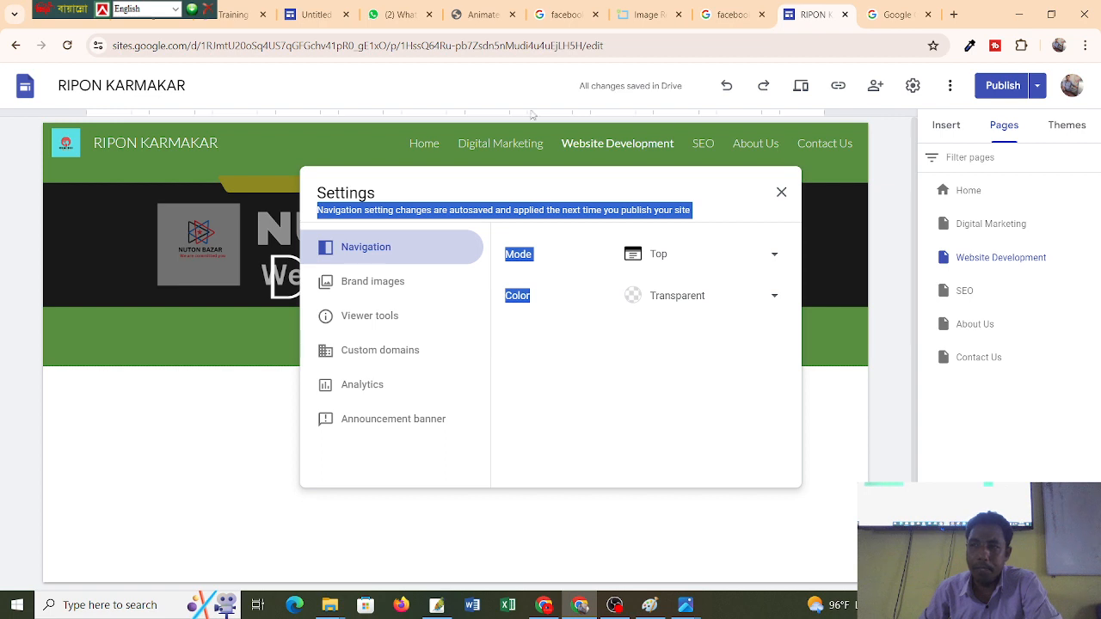
{"action": "left_click", "coordinate": [781, 192]}
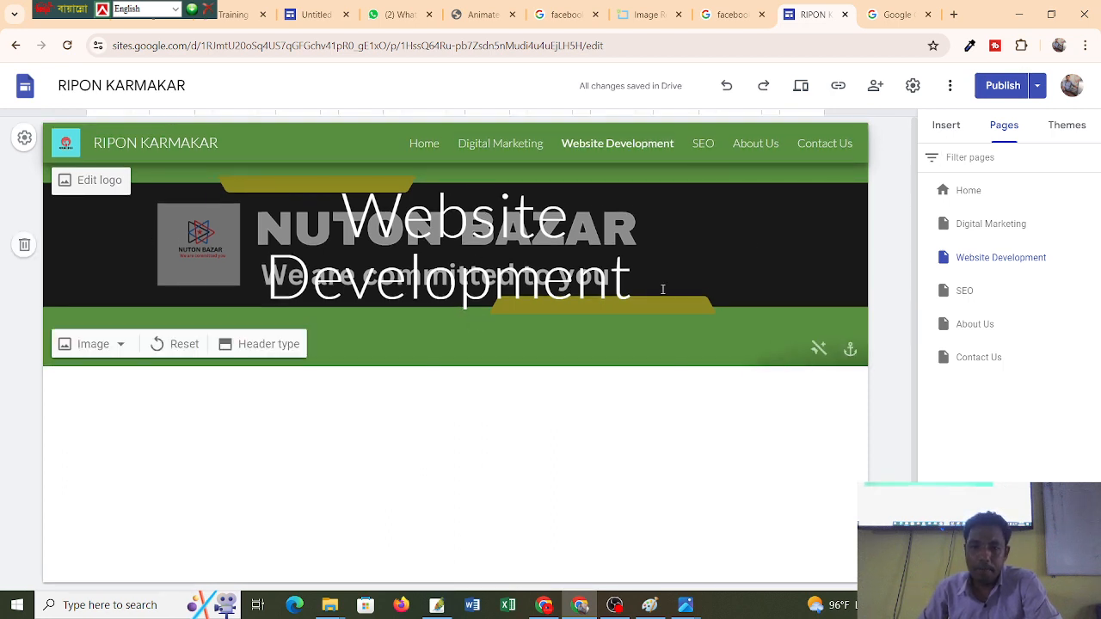
Publish the site and preview it as visitors see it.
{"action": "left_click", "coordinate": [1000, 85]}
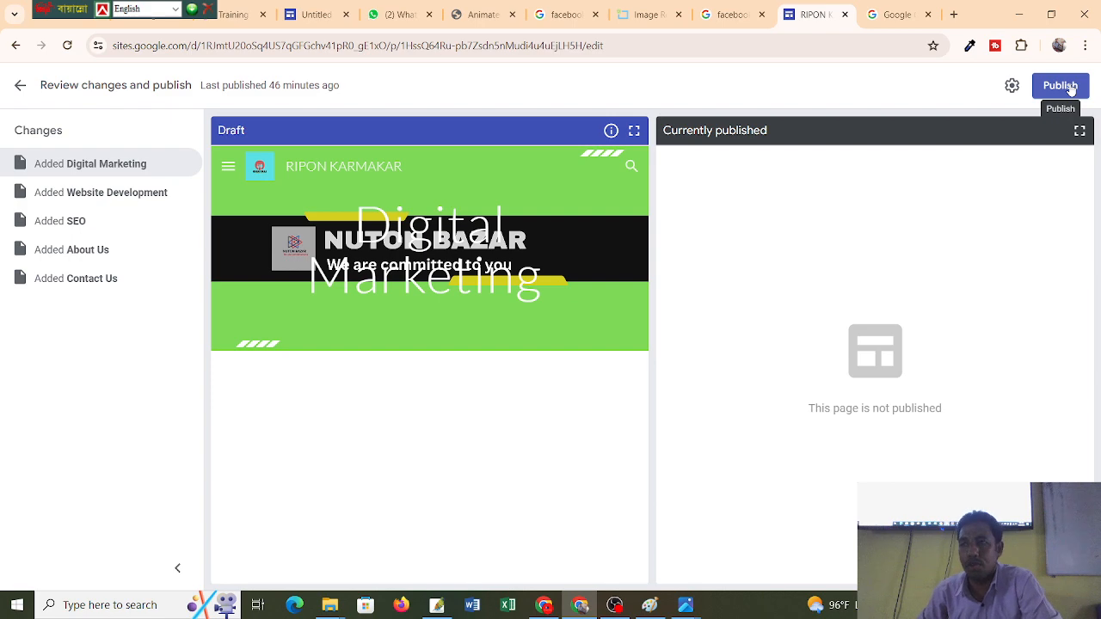
{"action": "left_click", "coordinate": [1060, 86]}
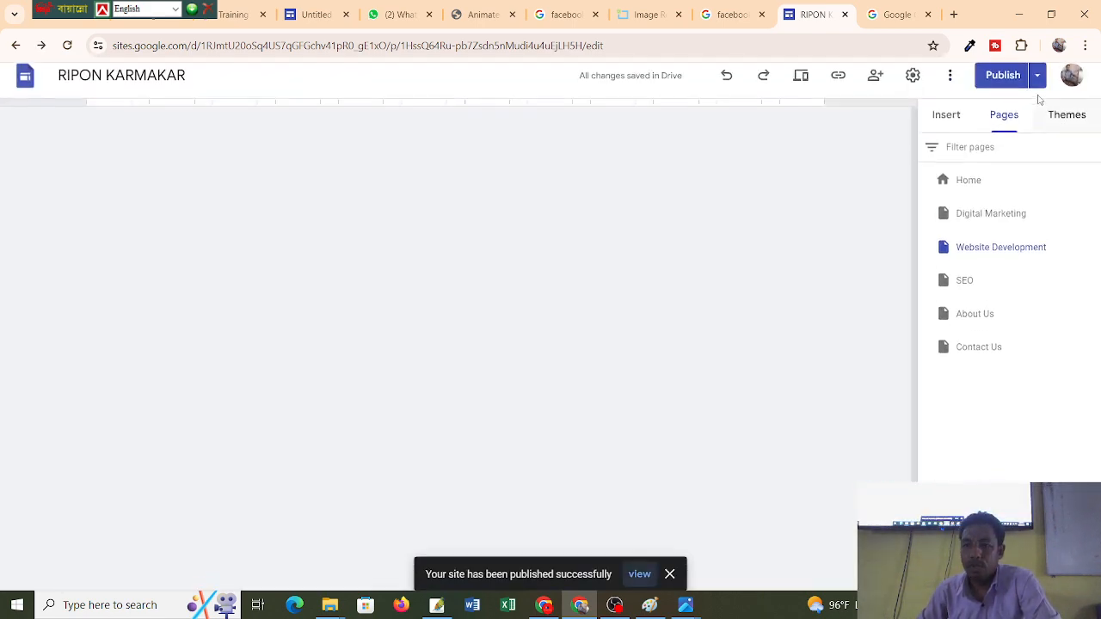
{"action": "scroll", "coordinate": [671, 189], "scroll_direction": "down", "scroll_amount": 1}
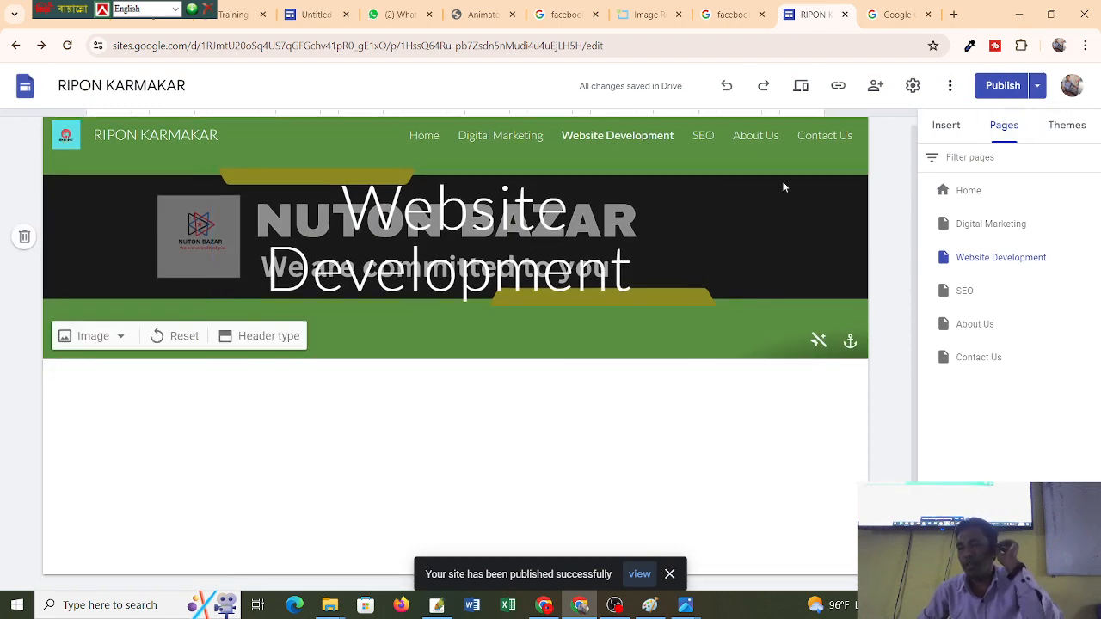
{"action": "left_click", "coordinate": [802, 86]}
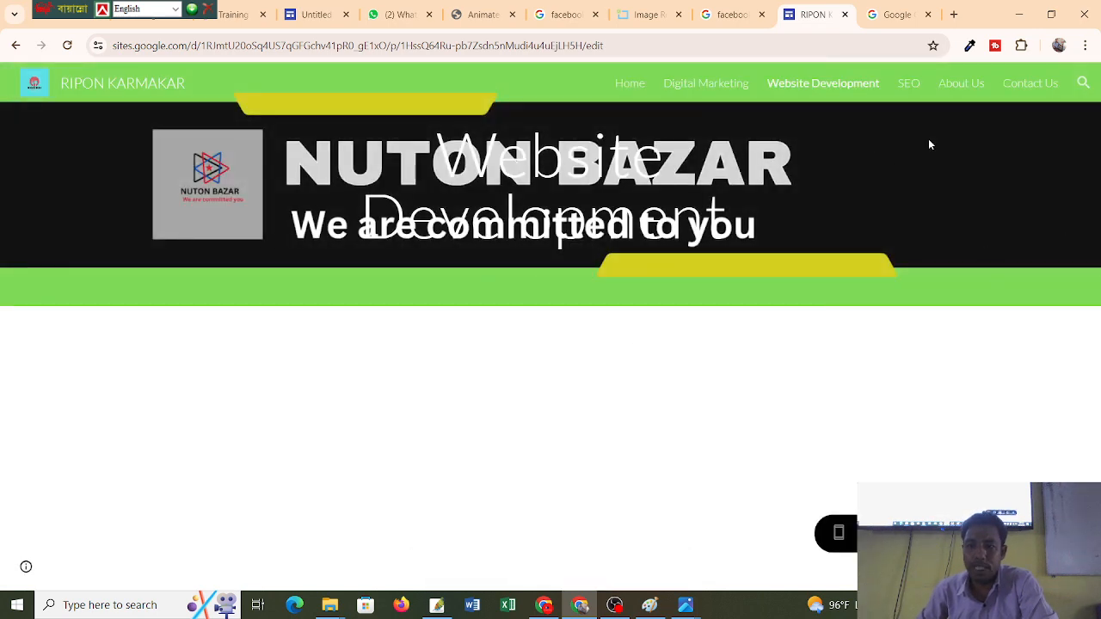
{"action": "left_click", "coordinate": [15, 46]}
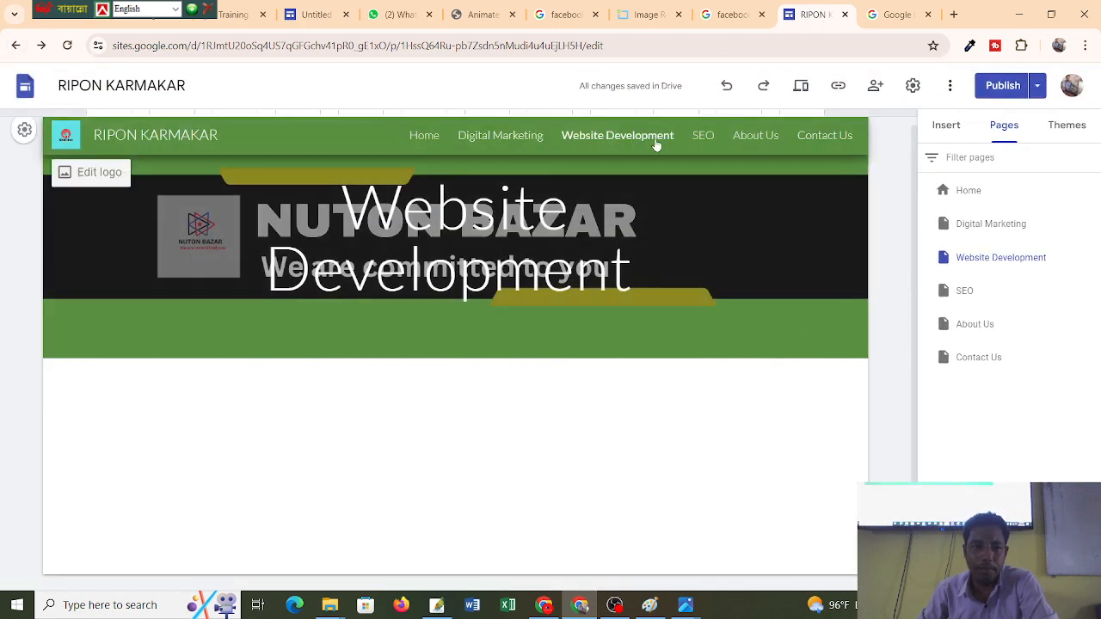
Set the navigation bar colour to Black.
{"action": "left_click", "coordinate": [24, 131]}
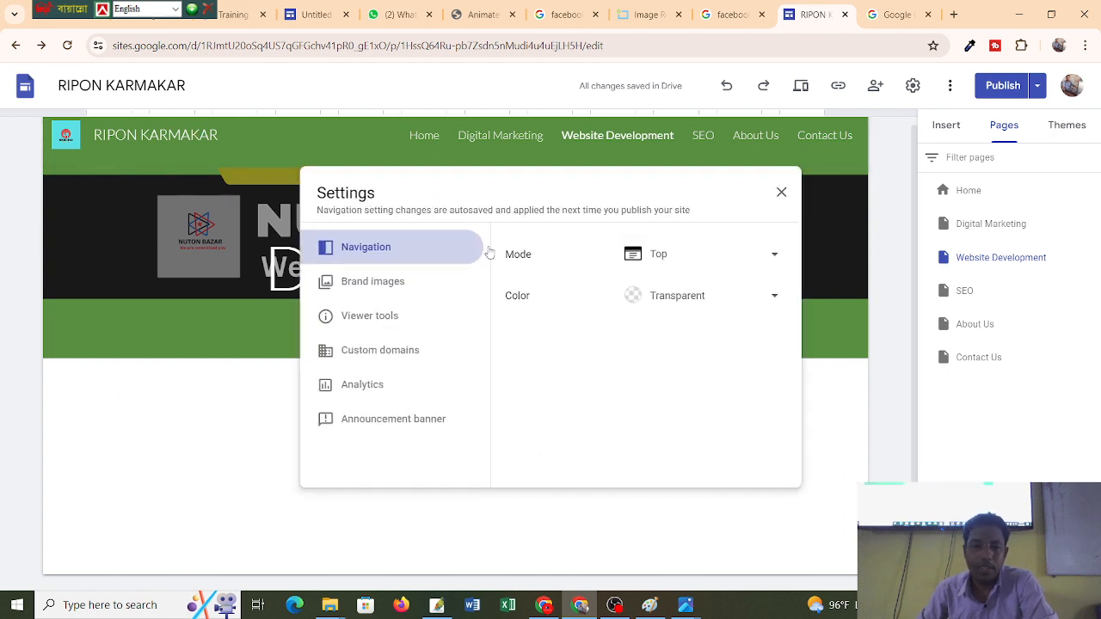
{"action": "left_click", "coordinate": [635, 297]}
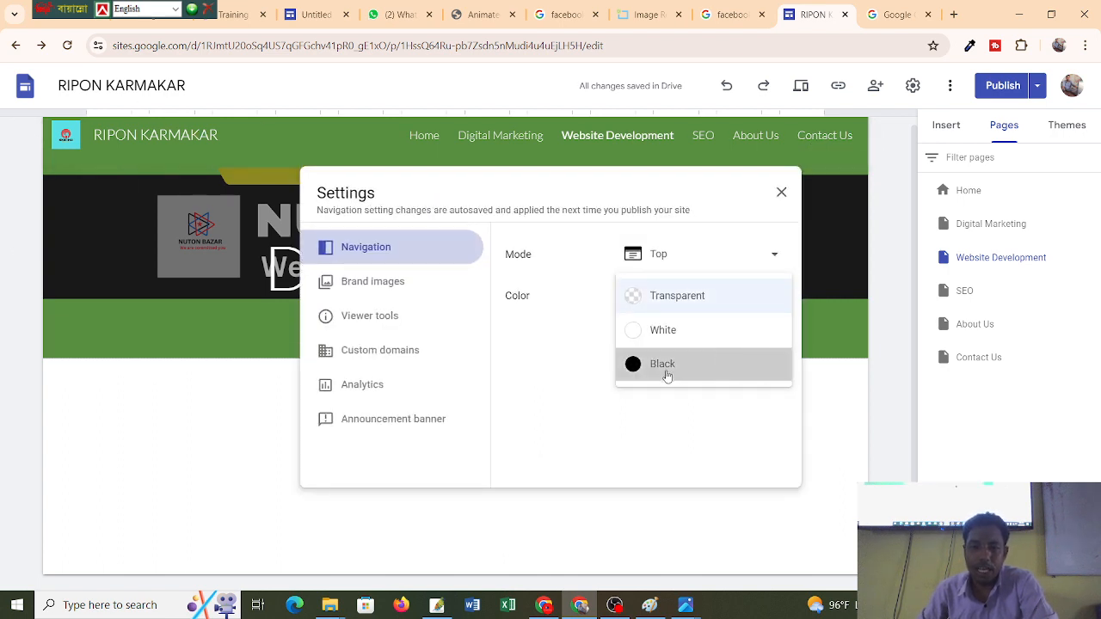
{"action": "left_click", "coordinate": [663, 368]}
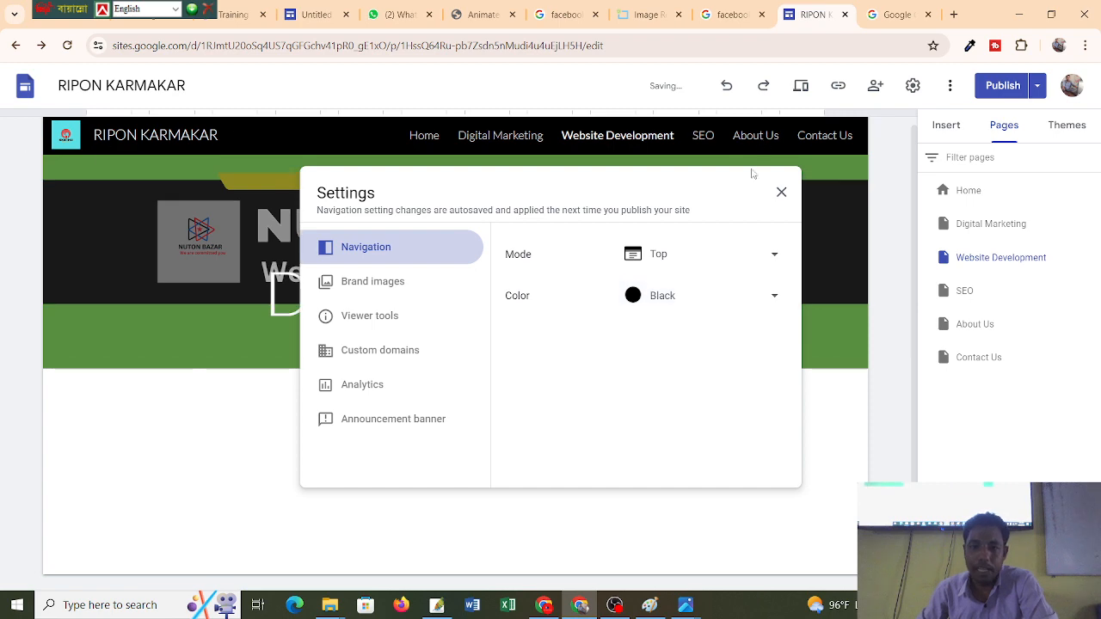
Review the navigation colour change from Transparent to Black and publish the site.
{"action": "left_click", "coordinate": [781, 191]}
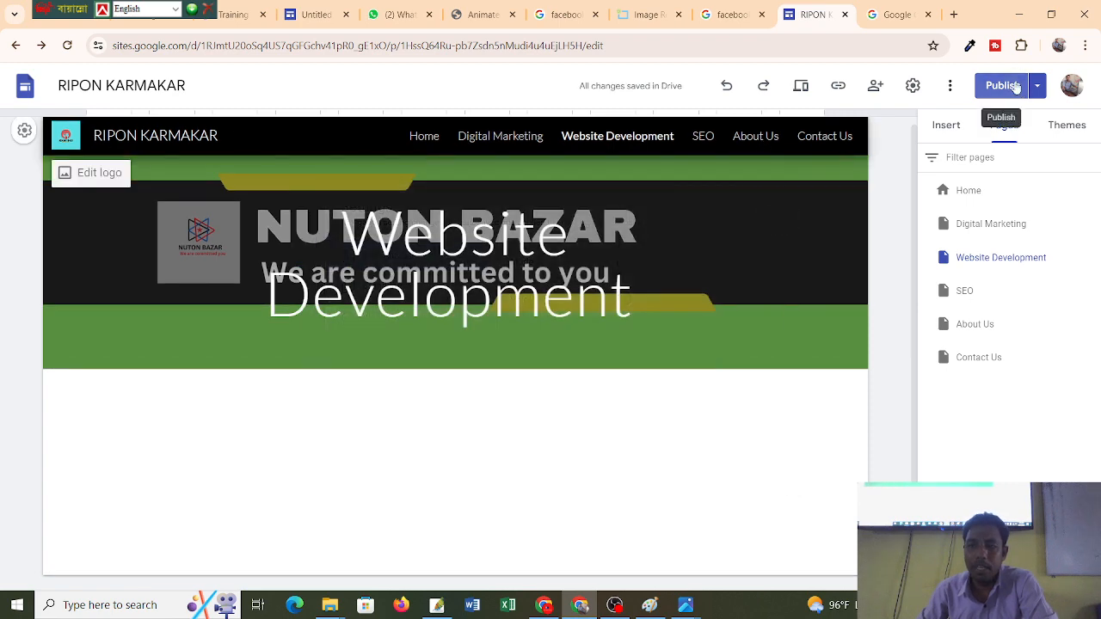
{"action": "left_click", "coordinate": [1015, 86]}
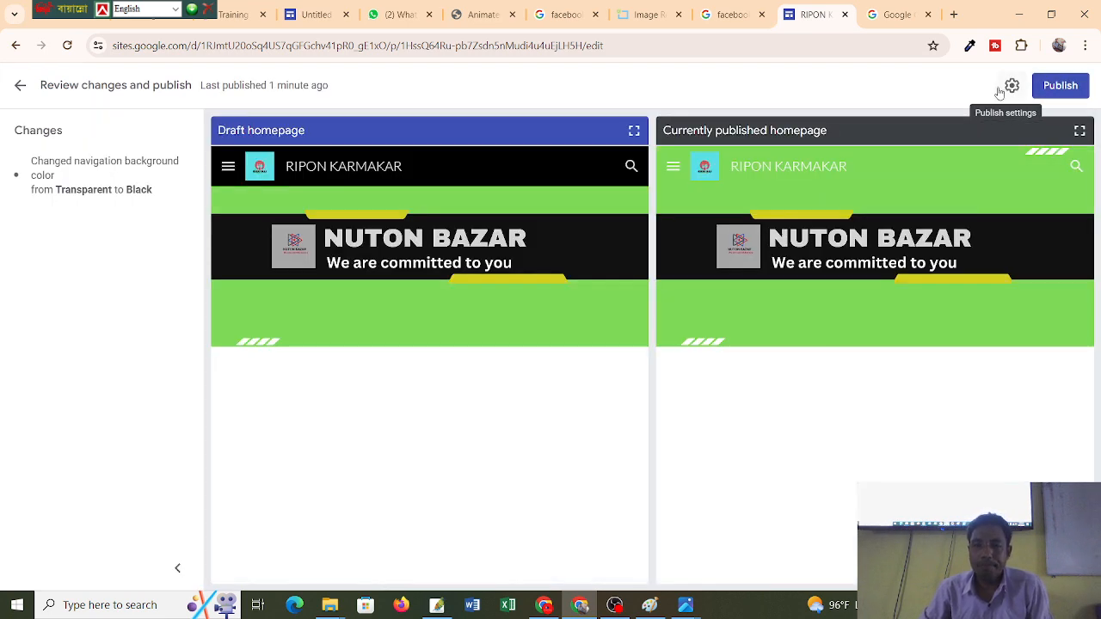
{"action": "left_click", "coordinate": [1059, 86]}
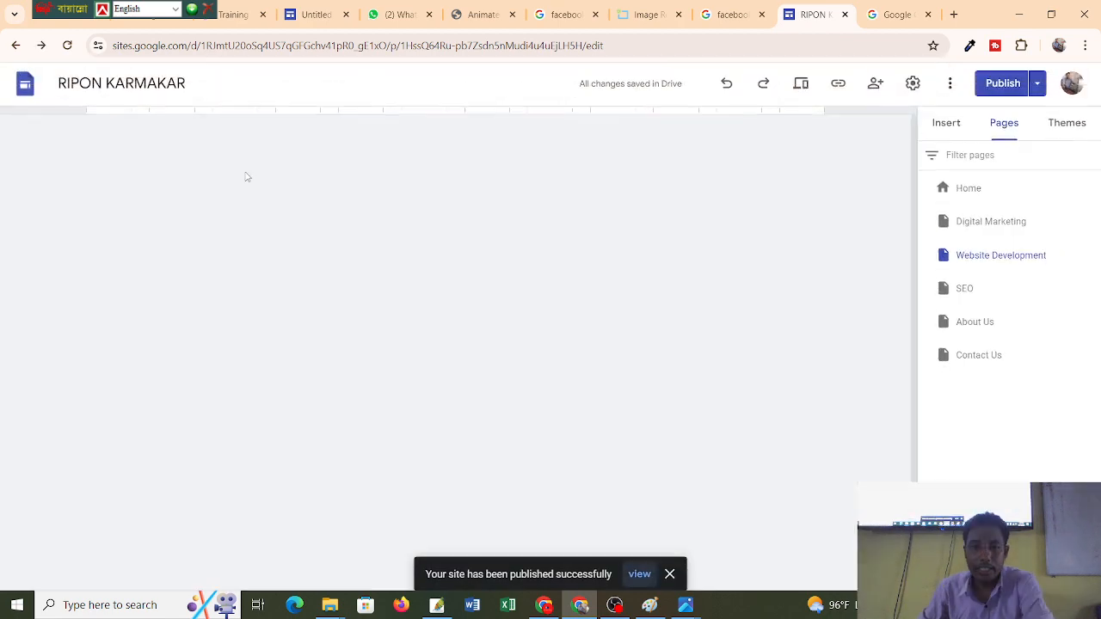
{"action": "scroll", "coordinate": [496, 258], "scroll_direction": "down", "scroll_amount": 1}
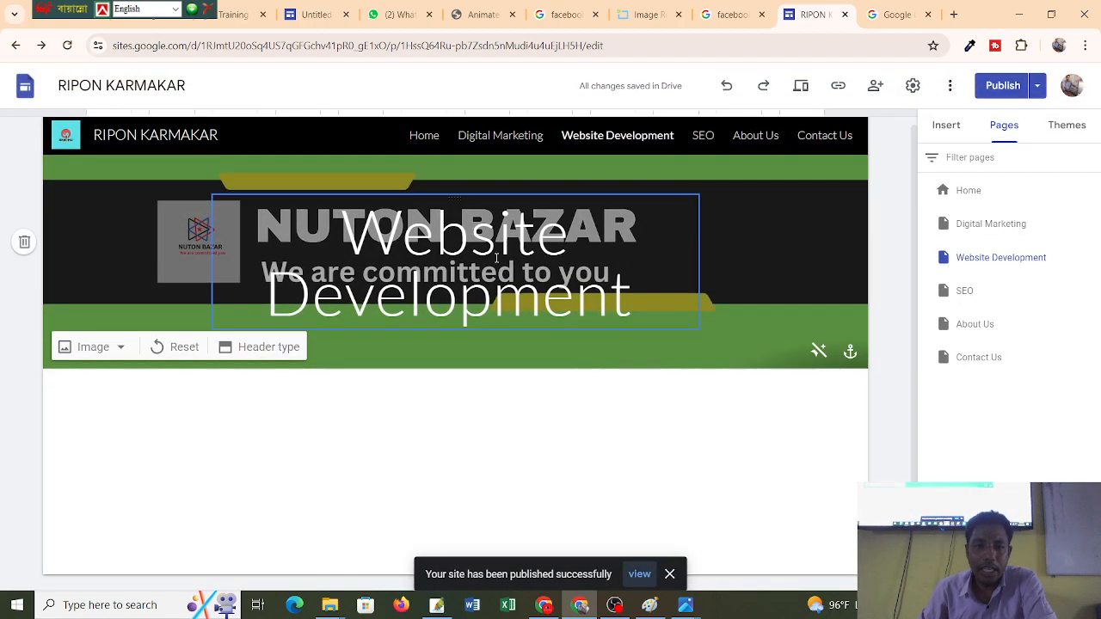
On the Digital Marketing page, erase the header title text and delete its empty title box.
{"action": "left_click", "coordinate": [430, 136]}
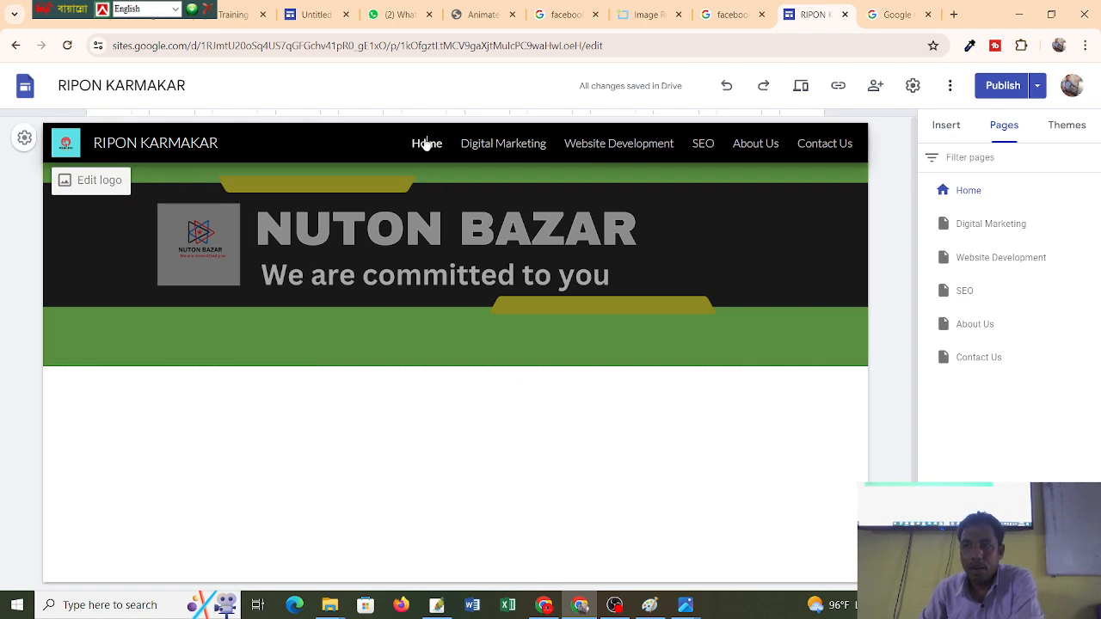
{"action": "left_click", "coordinate": [496, 147]}
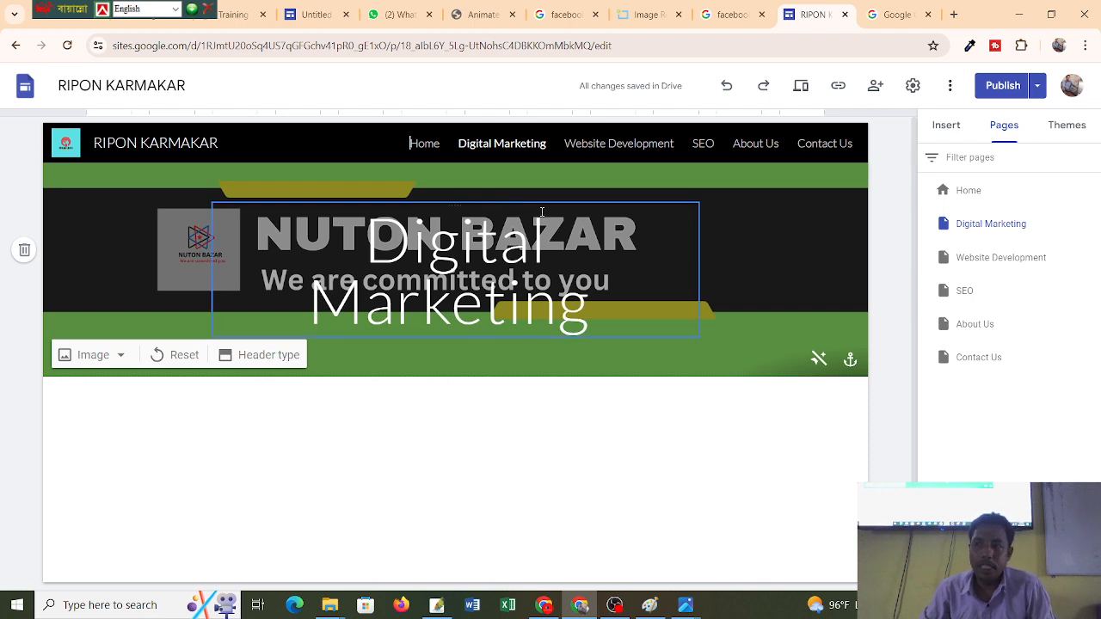
{"action": "left_click", "coordinate": [629, 208]}
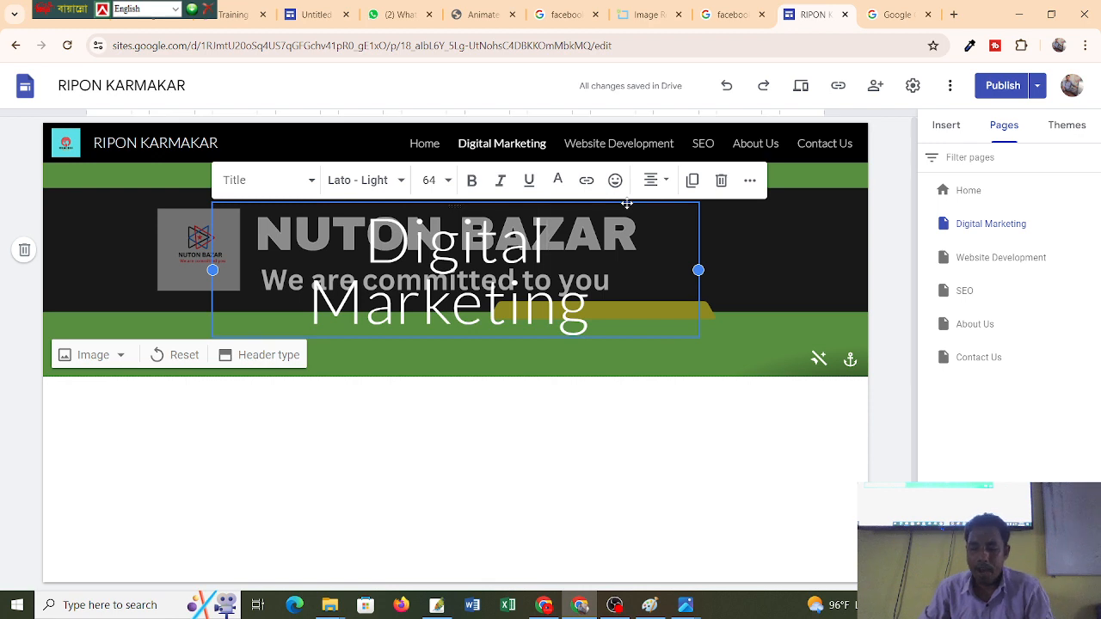
{"action": "key", "text": "BackSpace"}
{"action": "key", "text": "BackSpace"}
{"action": "key", "text": "BackSpace"}
{"action": "key", "text": "BackSpace"}
{"action": "key", "text": "BackSpace"}
{"action": "key", "text": "BackSpace"}
{"action": "key", "text": "BackSpace"}
{"action": "key", "text": "BackSpace"}
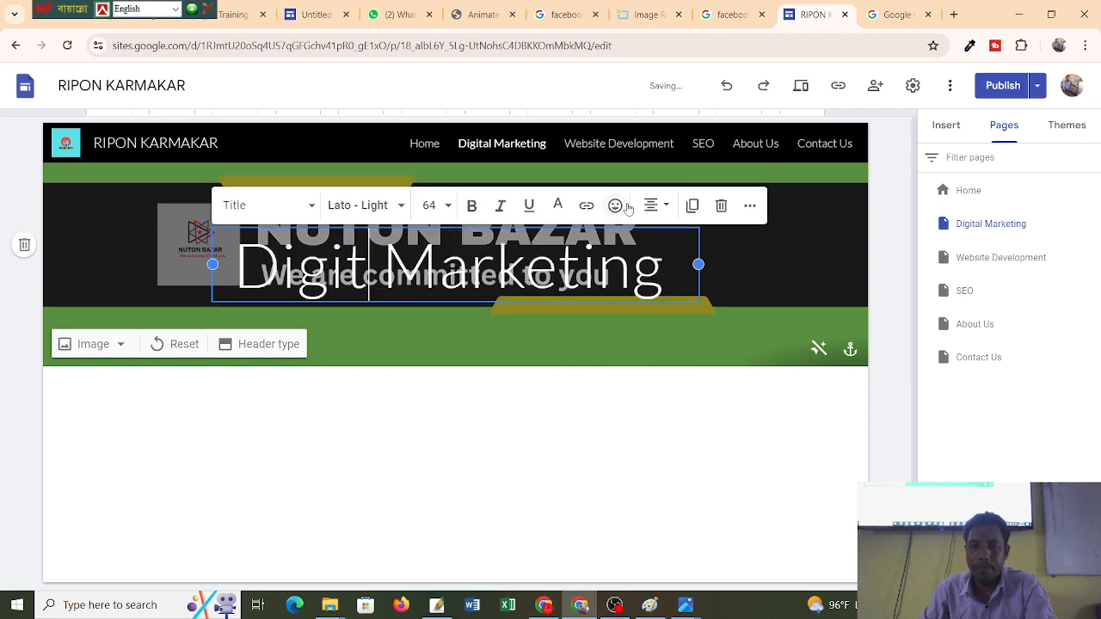
{"action": "left_click", "coordinate": [576, 276]}
{"action": "key", "text": "BackSpace"}
{"action": "key", "text": "BackSpace"}
{"action": "key", "text": "BackSpace"}
{"action": "key", "text": "BackSpace"}
{"action": "key", "text": "BackSpace"}
{"action": "key", "text": "BackSpace"}
{"action": "key", "text": "BackSpace"}
{"action": "key", "text": "BackSpace"}
{"action": "key", "text": "BackSpace"}
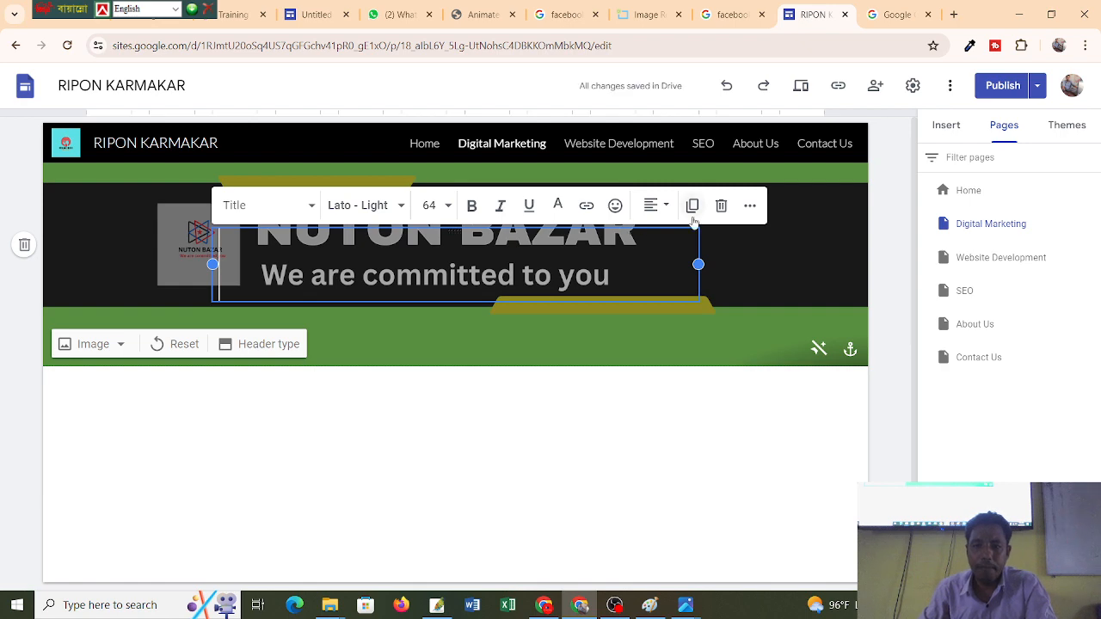
{"action": "left_click", "coordinate": [720, 207]}
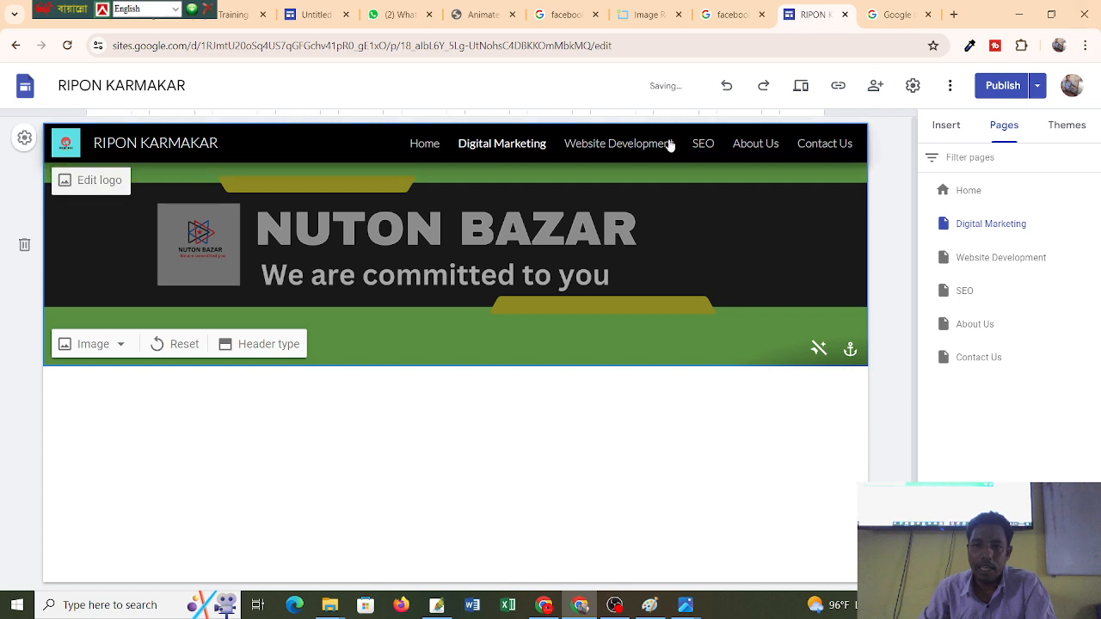
Remove the title box from the Website Development page header.
{"action": "left_click", "coordinate": [625, 146]}
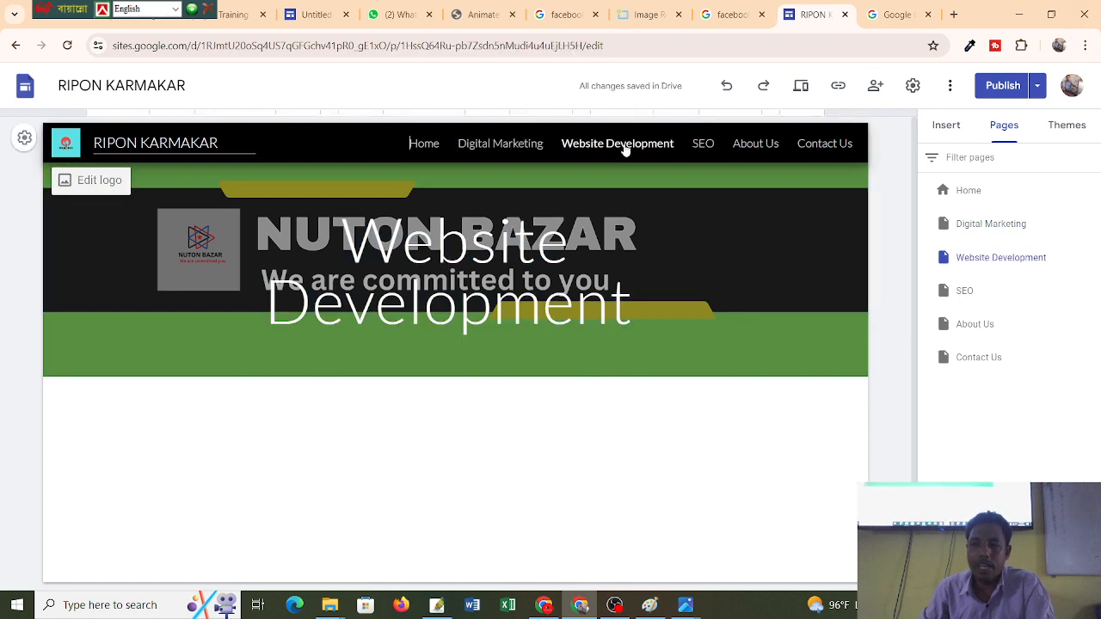
{"action": "left_click", "coordinate": [651, 203]}
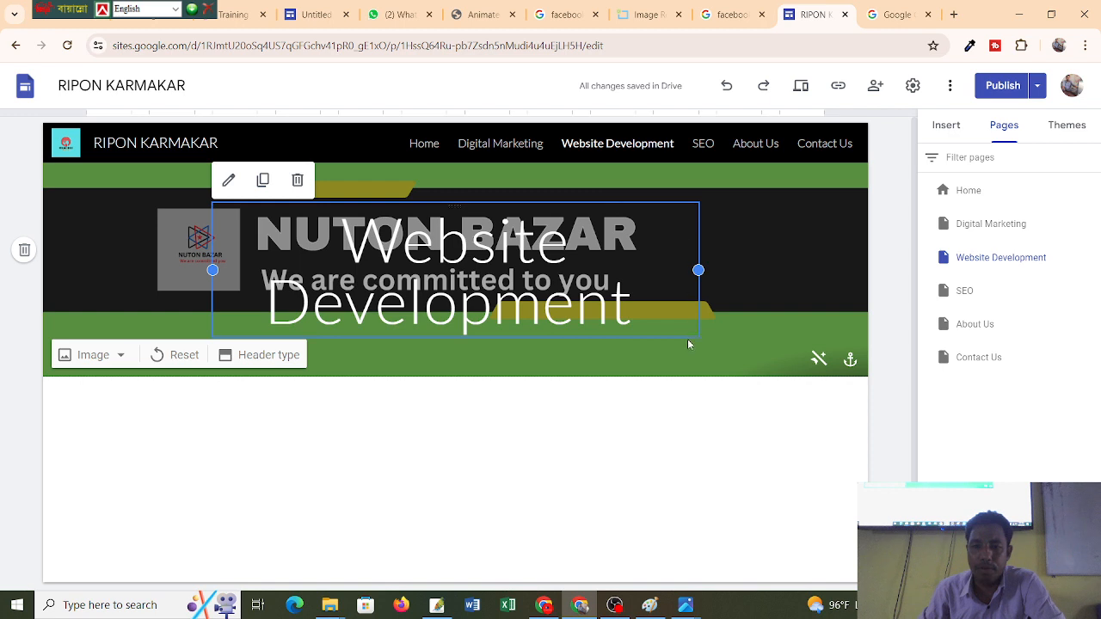
{"action": "left_click", "coordinate": [641, 202]}
{"action": "left_click_drag", "start_coordinate": [641, 203], "coordinate": [611, 208]}
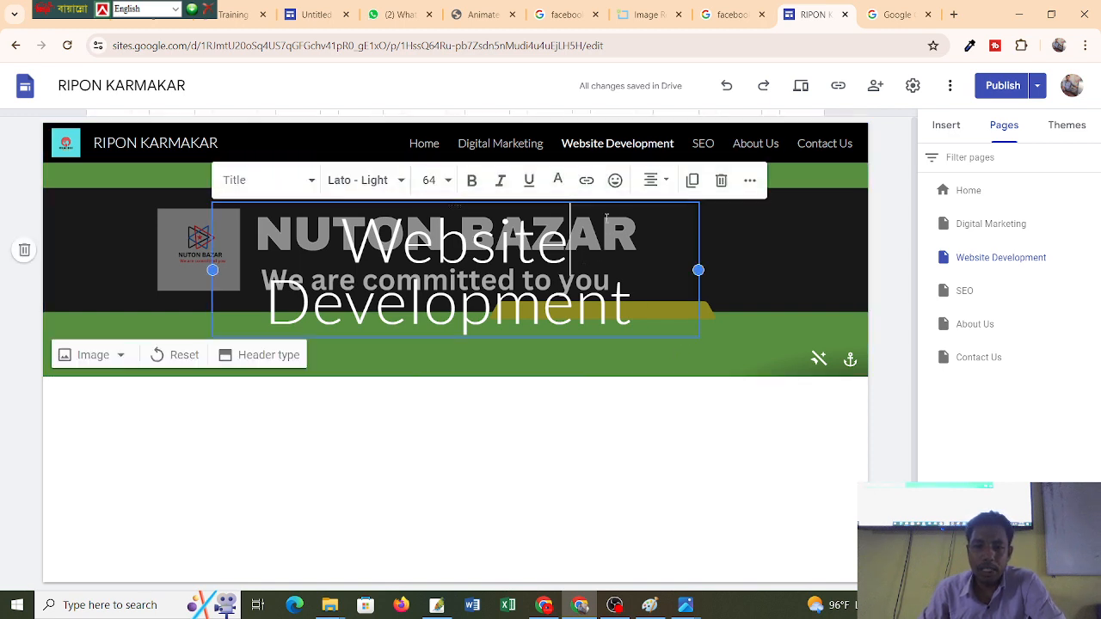
{"action": "left_click", "coordinate": [721, 181]}
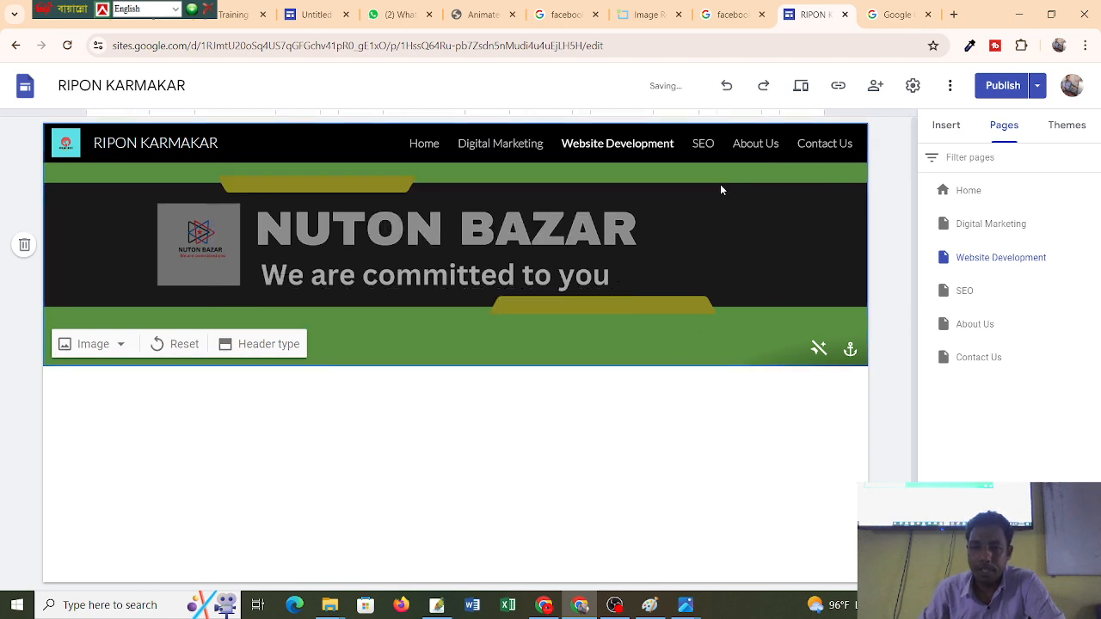
Delete the header title boxes on the SEO and About Us pages.
{"action": "left_click", "coordinate": [698, 144]}
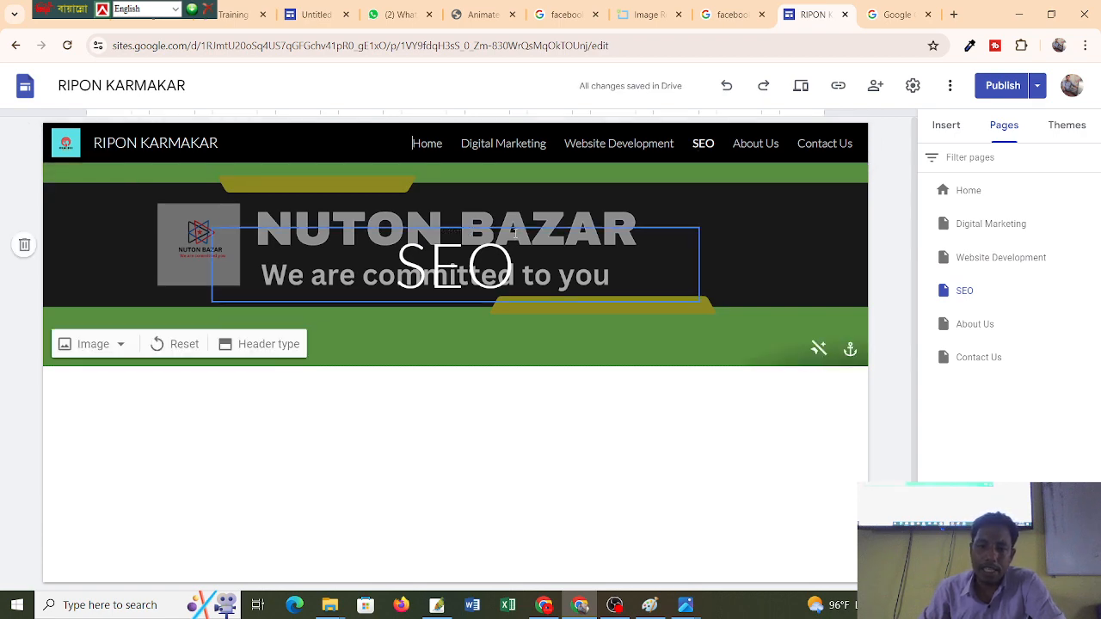
{"action": "left_click", "coordinate": [682, 228]}
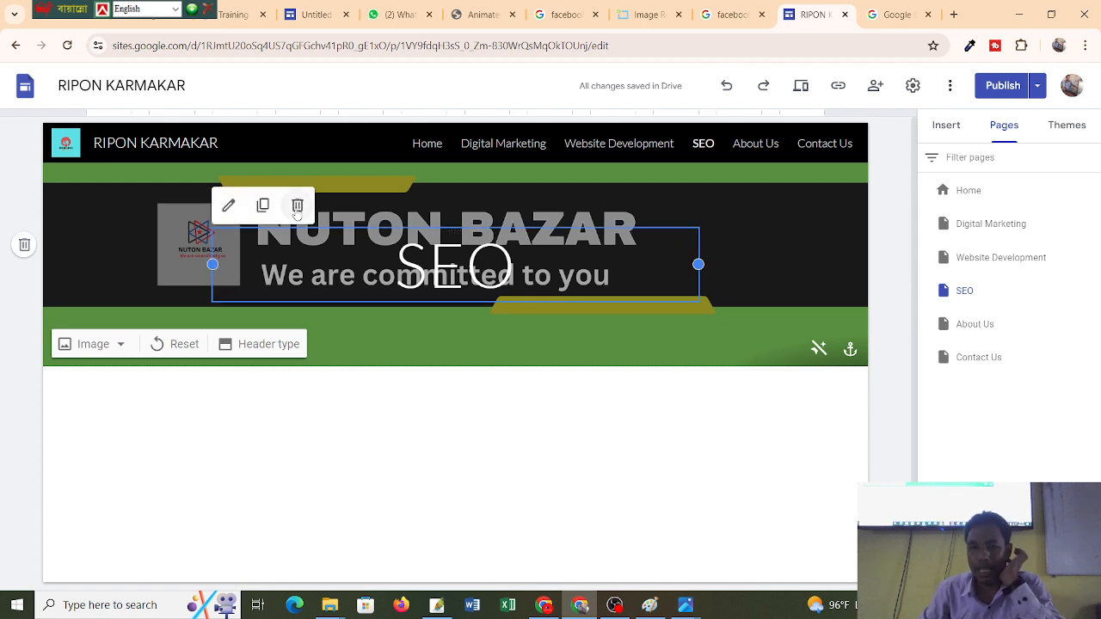
{"action": "left_click", "coordinate": [298, 206]}
{"action": "left_click", "coordinate": [751, 144]}
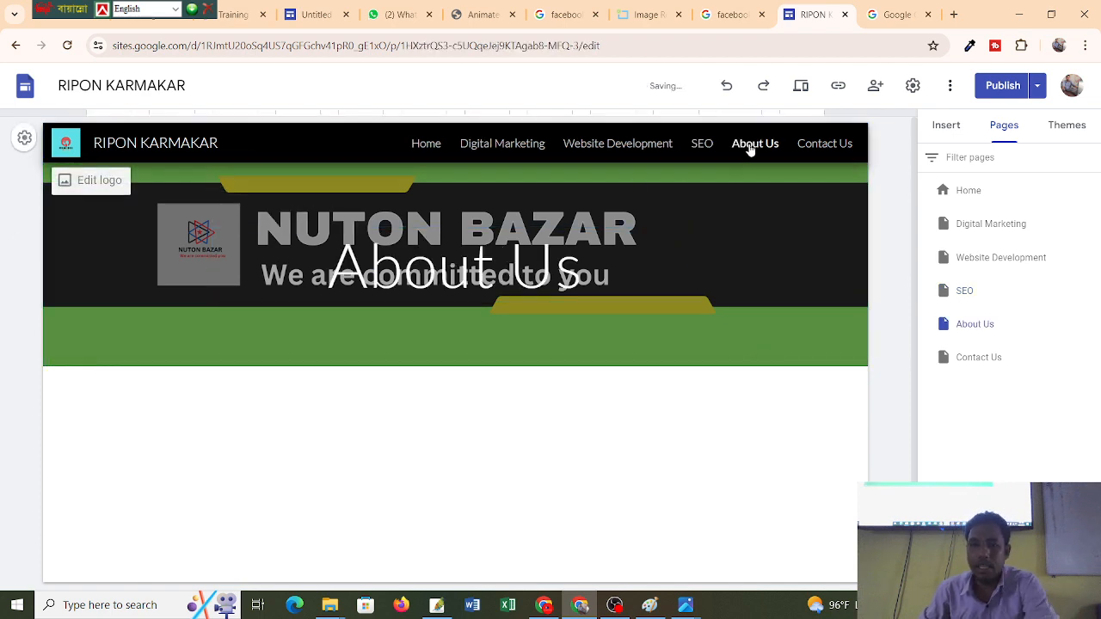
{"action": "left_click", "coordinate": [674, 231]}
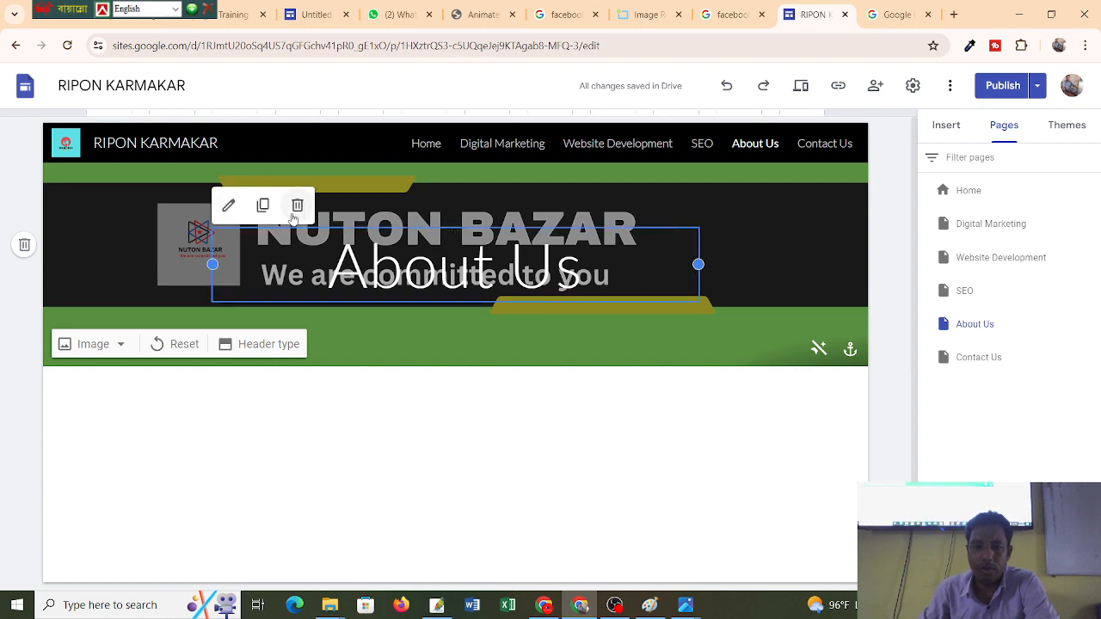
{"action": "left_click", "coordinate": [297, 207]}
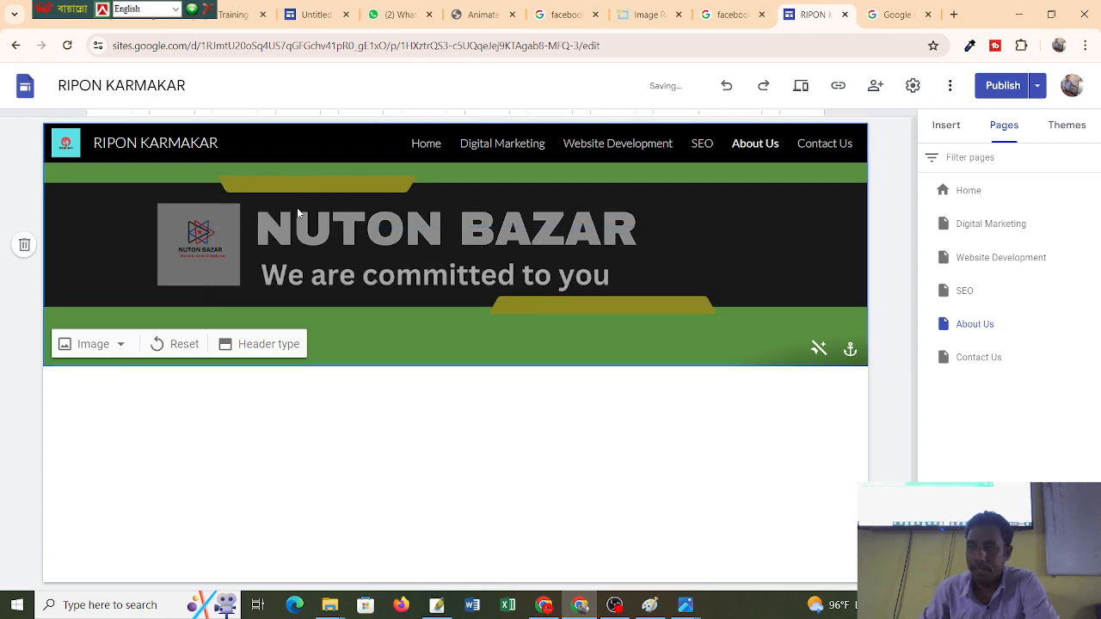
Delete the Contact Us header title, then check each page shows only the banner.
{"action": "left_click", "coordinate": [822, 144]}
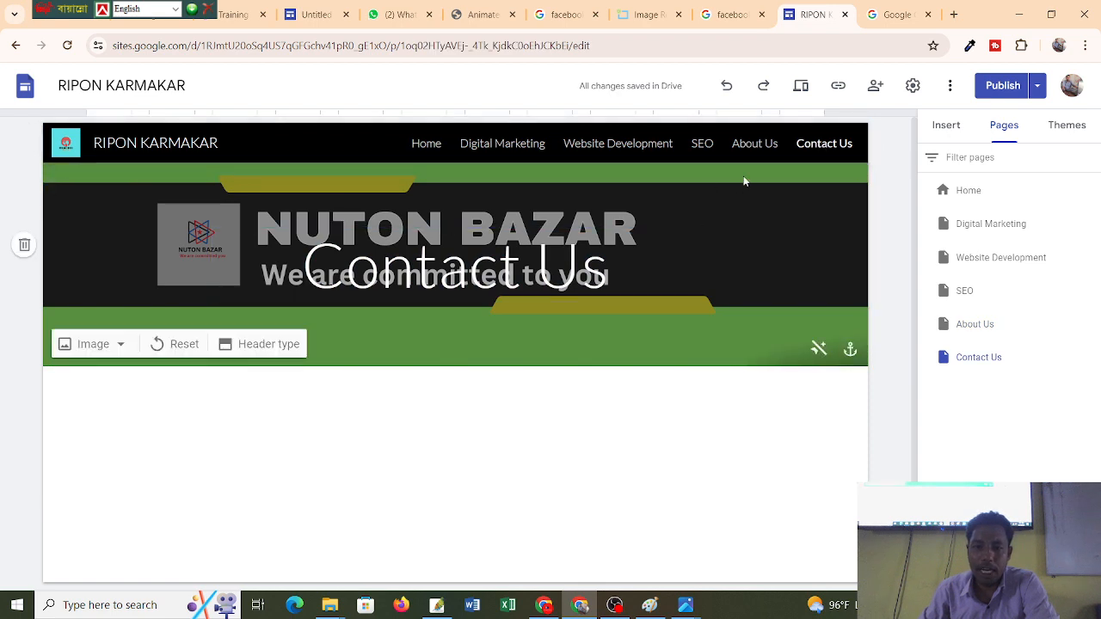
{"action": "left_click", "coordinate": [581, 266]}
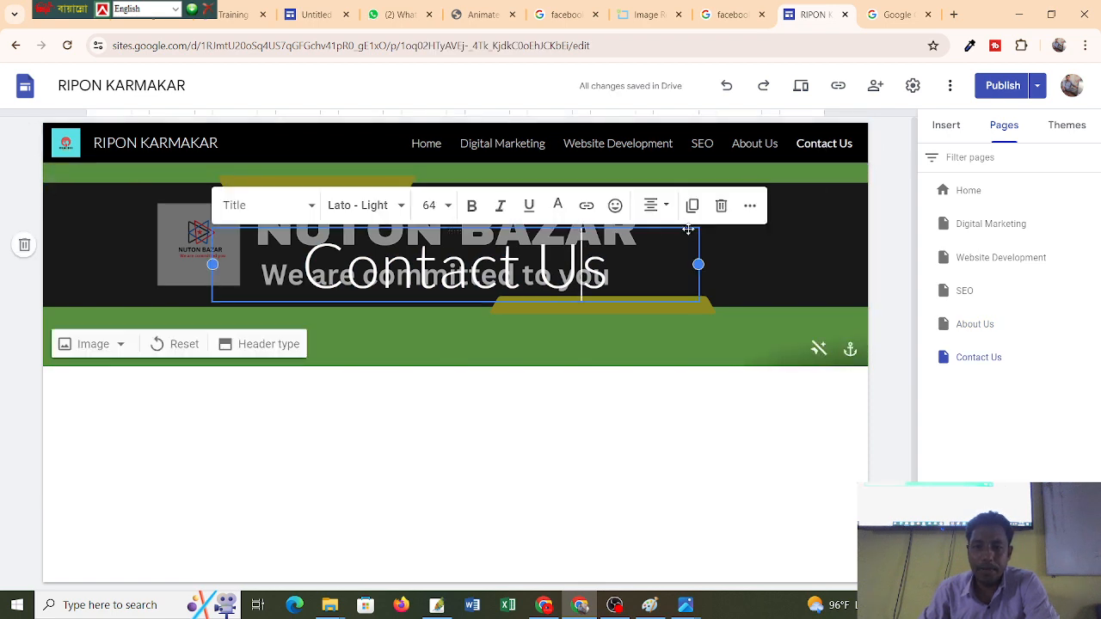
{"action": "left_click", "coordinate": [719, 208]}
{"action": "left_click", "coordinate": [755, 143]}
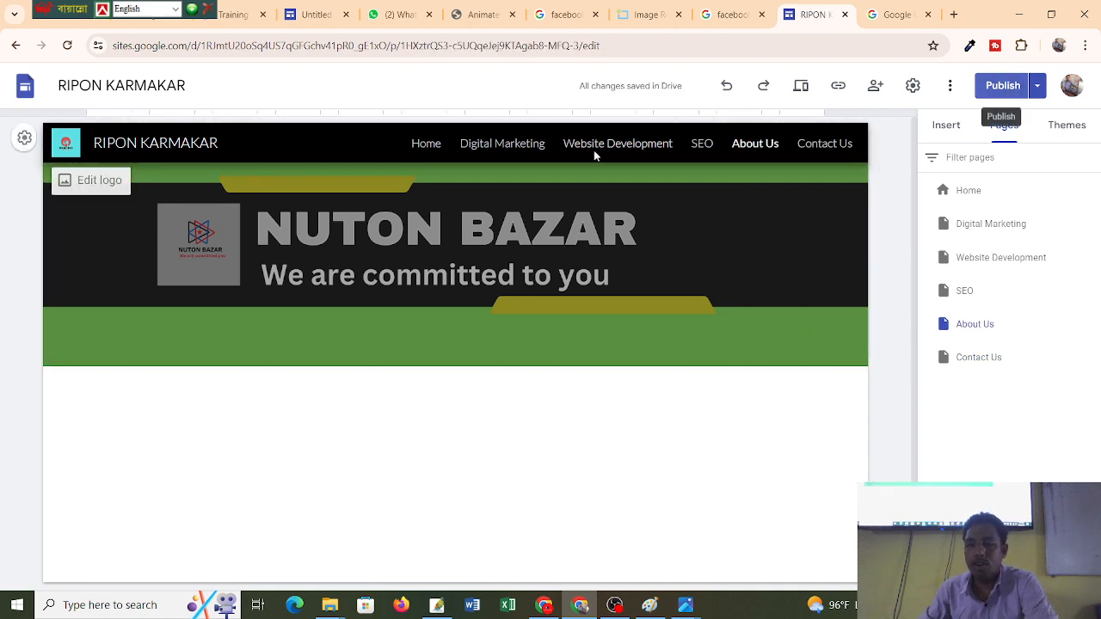
{"action": "left_click", "coordinate": [536, 144]}
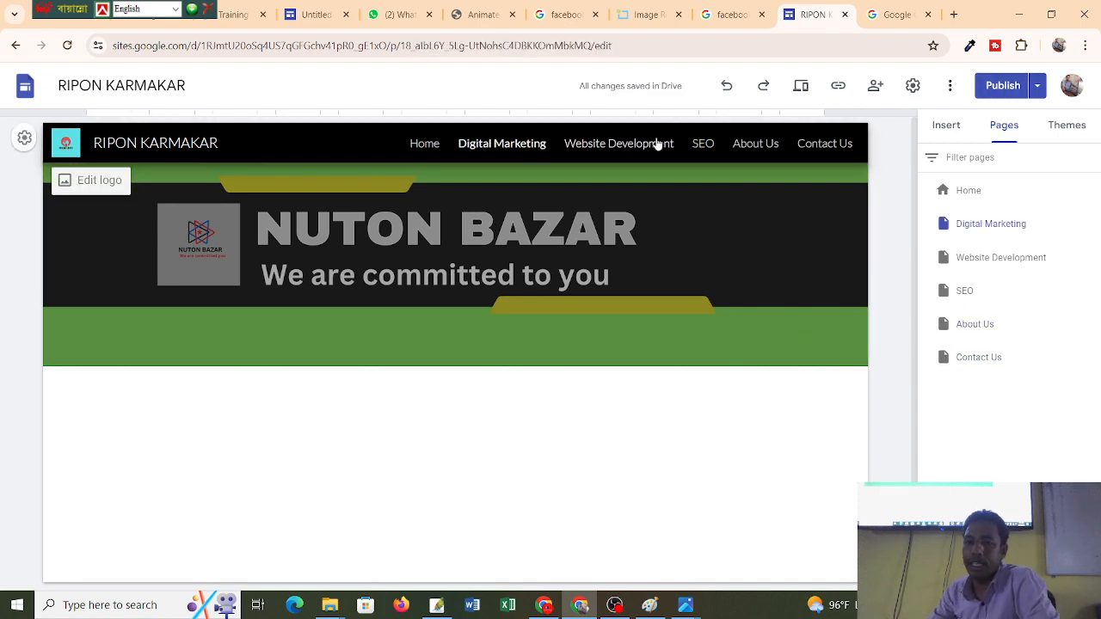
{"action": "left_click", "coordinate": [656, 143]}
{"action": "left_click", "coordinate": [748, 143]}
{"action": "left_click", "coordinate": [826, 144]}
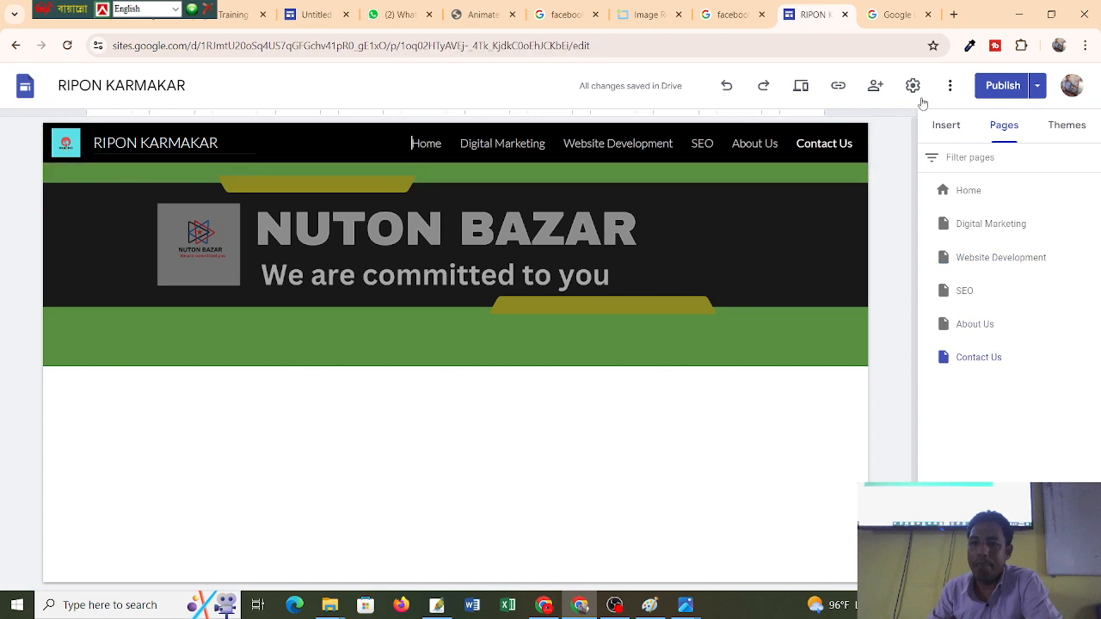
Publish the site, then view the Digital Marketing, Website Development, SEO, About Us and Contact Us pages.
{"action": "left_click", "coordinate": [995, 84]}
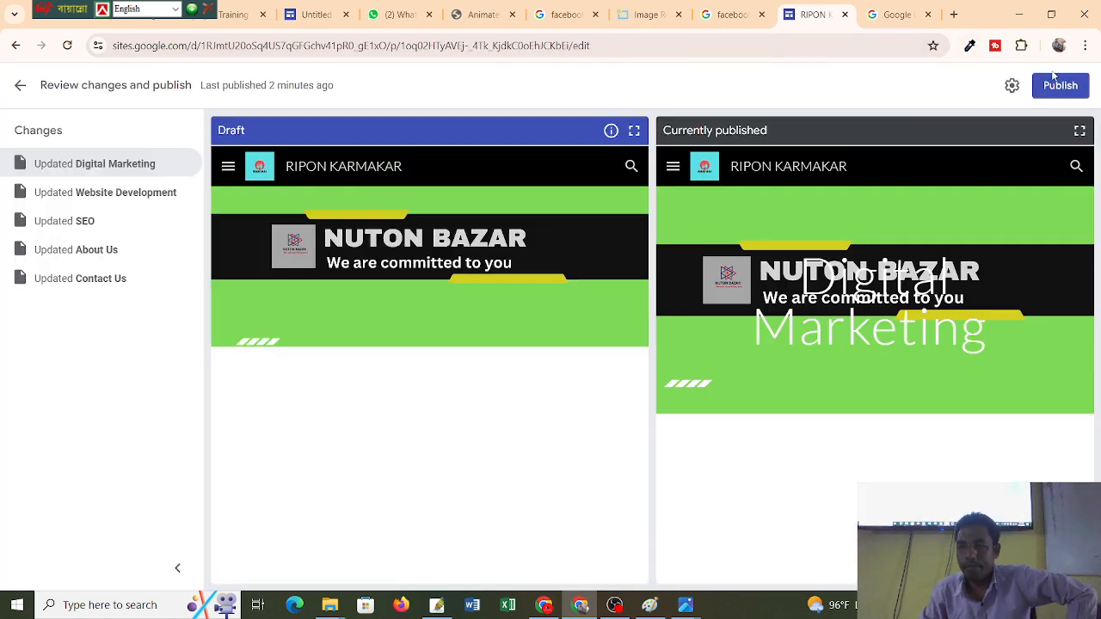
{"action": "left_click", "coordinate": [1060, 96]}
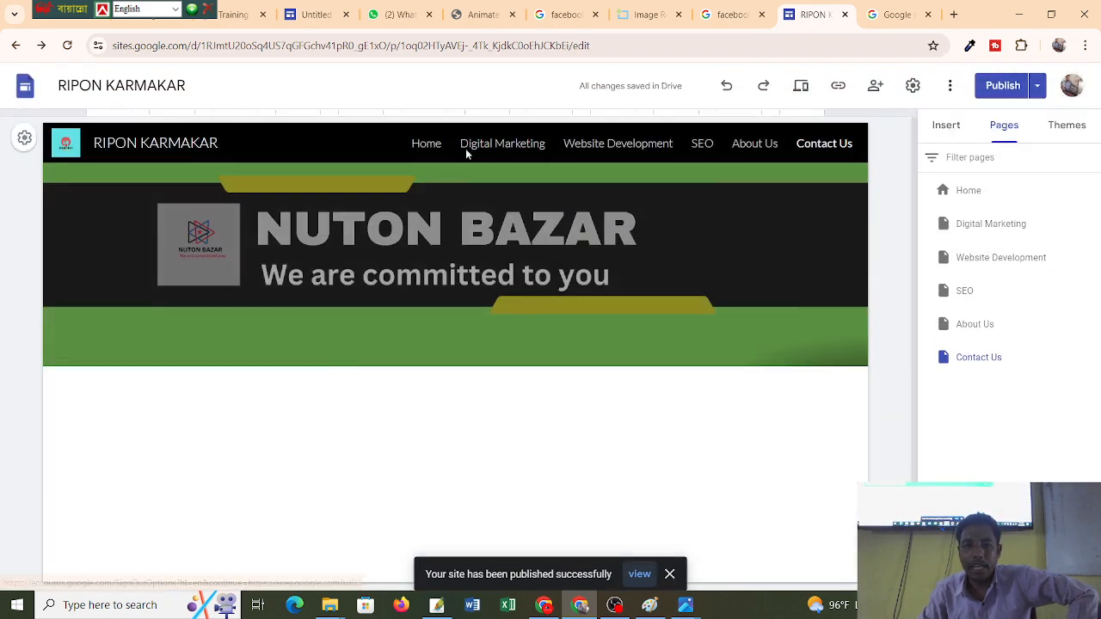
{"action": "left_click", "coordinate": [467, 146]}
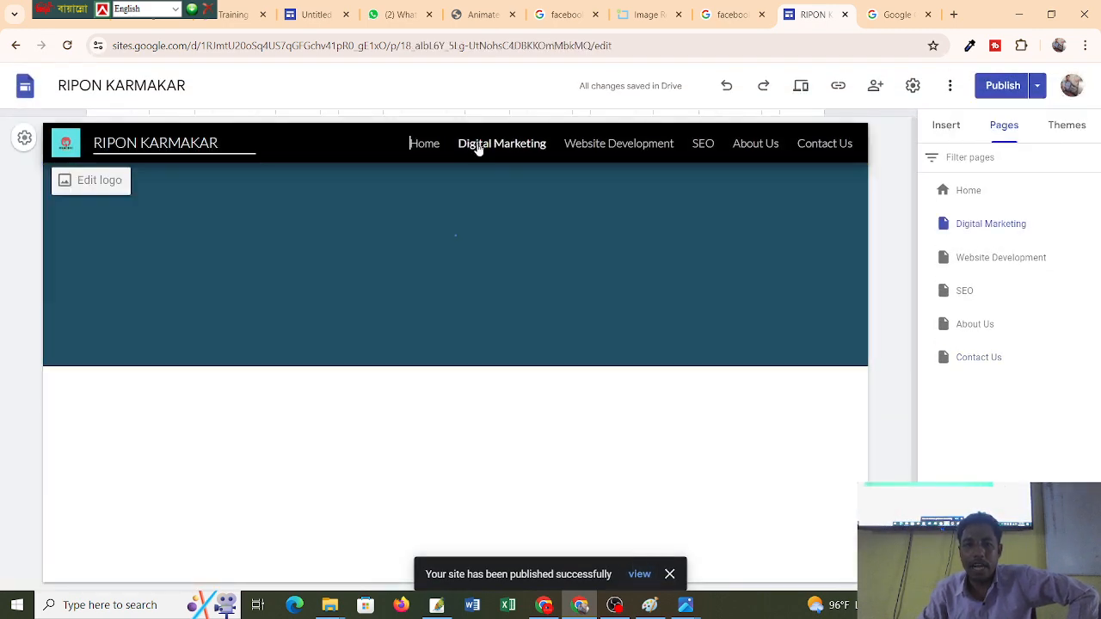
{"action": "left_click", "coordinate": [594, 147]}
{"action": "left_click", "coordinate": [706, 148]}
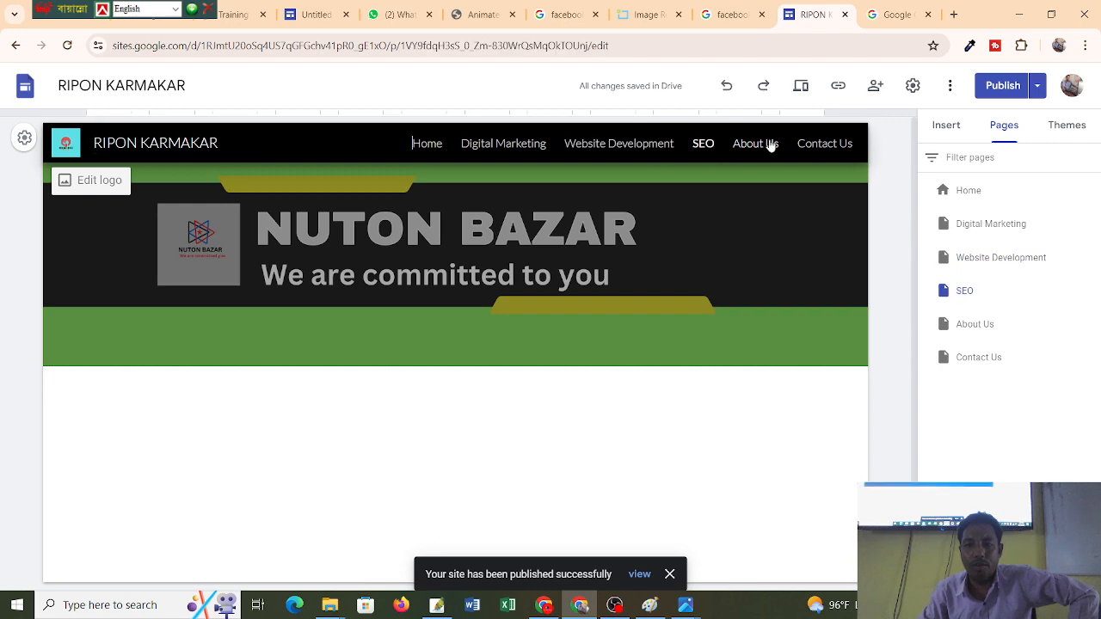
{"action": "left_click", "coordinate": [765, 146]}
{"action": "left_click", "coordinate": [833, 144]}
Step back through the pages to Home, then open Digital Marketing from the Pages panel.
{"action": "left_click", "coordinate": [757, 148]}
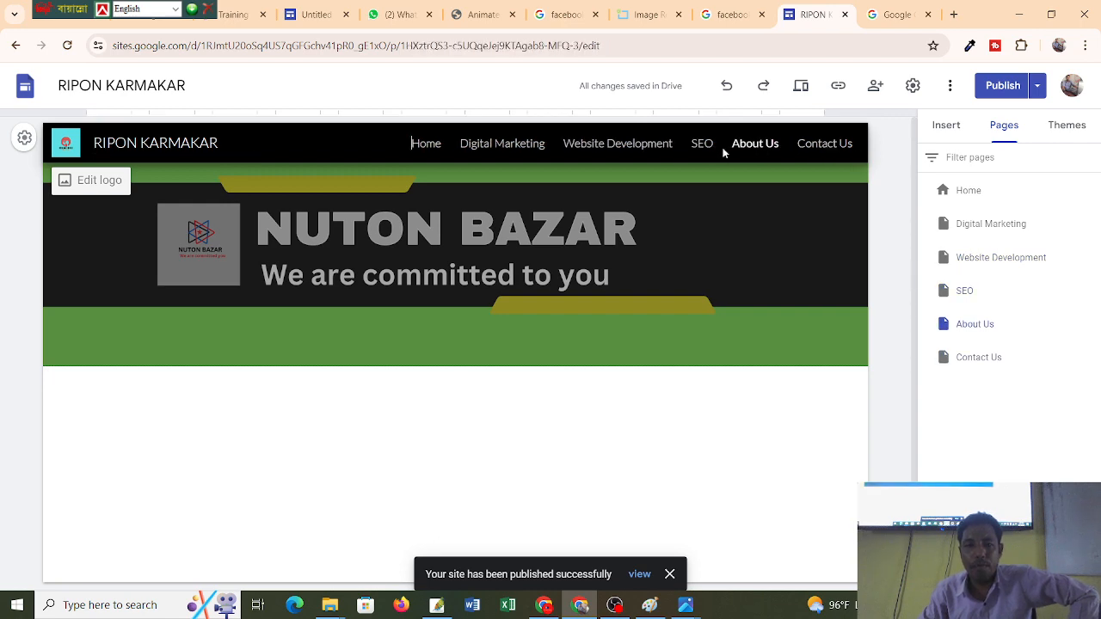
{"action": "left_click", "coordinate": [701, 148]}
{"action": "left_click", "coordinate": [615, 148]}
{"action": "left_click", "coordinate": [529, 147]}
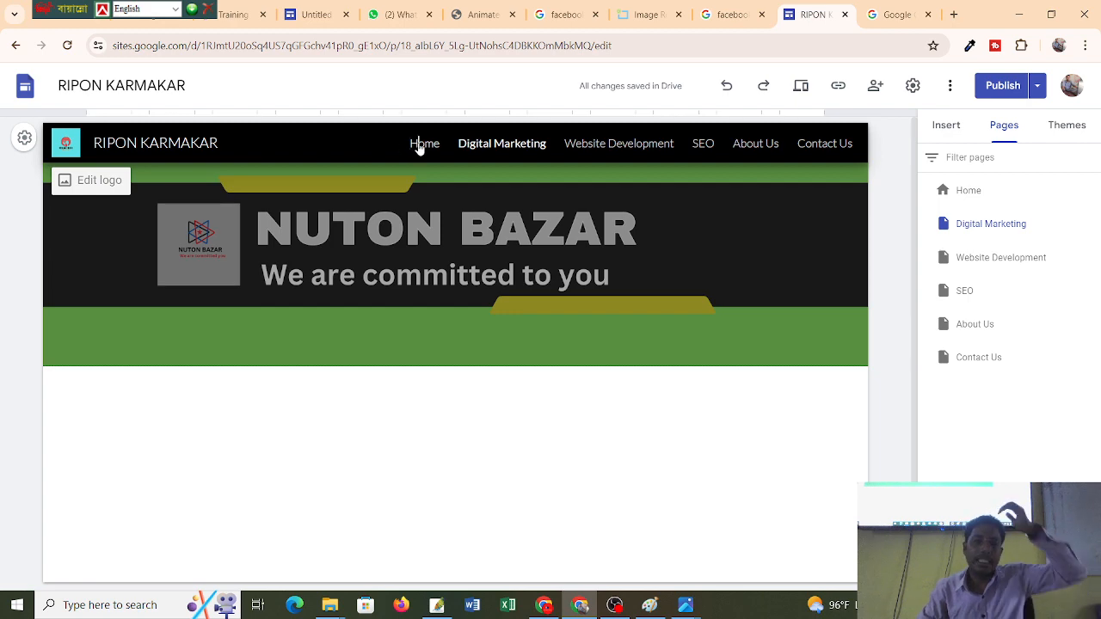
{"action": "left_click", "coordinate": [420, 146]}
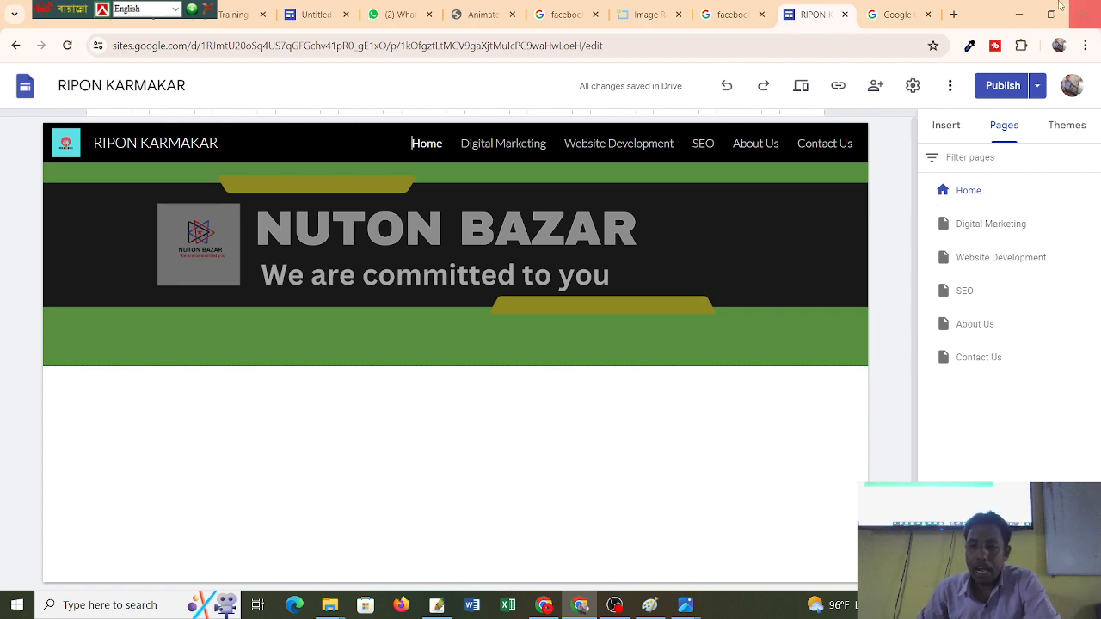
{"action": "left_click", "coordinate": [1012, 223]}
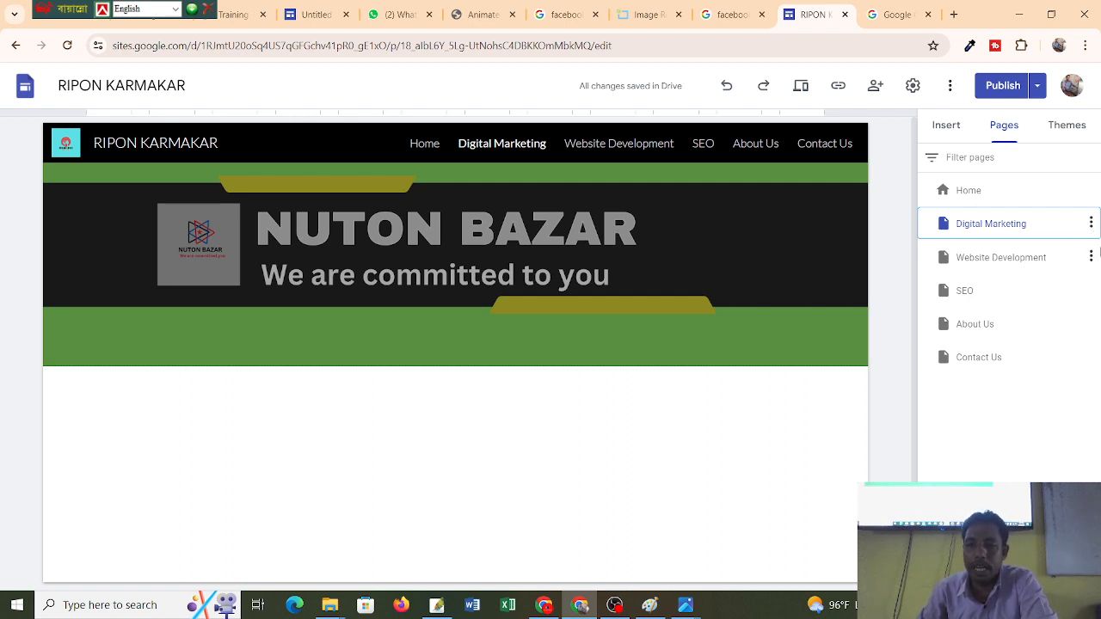
Add a 'Facebook Marketing' subpage under Digital Marketing.
{"action": "left_click", "coordinate": [1091, 224]}
{"action": "left_click", "coordinate": [1091, 225]}
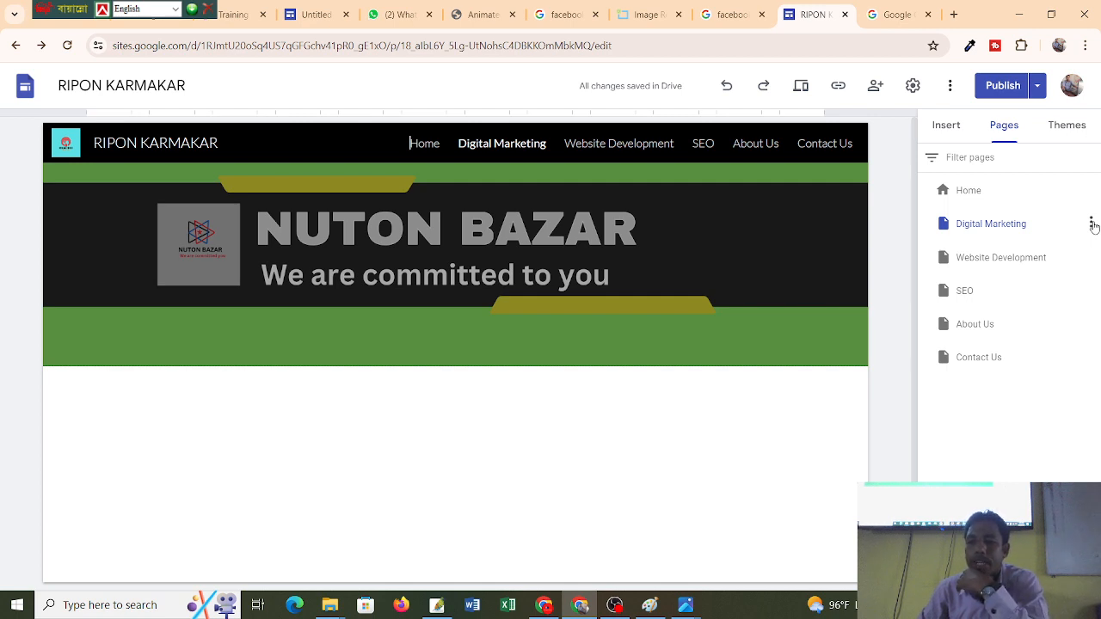
{"action": "left_click", "coordinate": [1092, 225]}
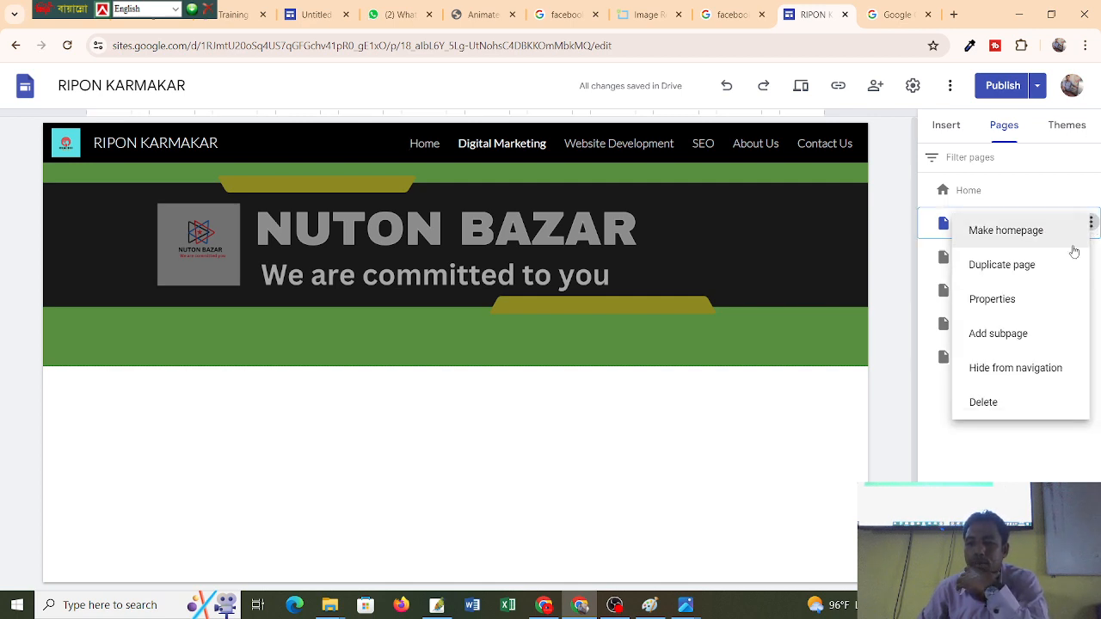
{"action": "left_click", "coordinate": [1025, 335]}
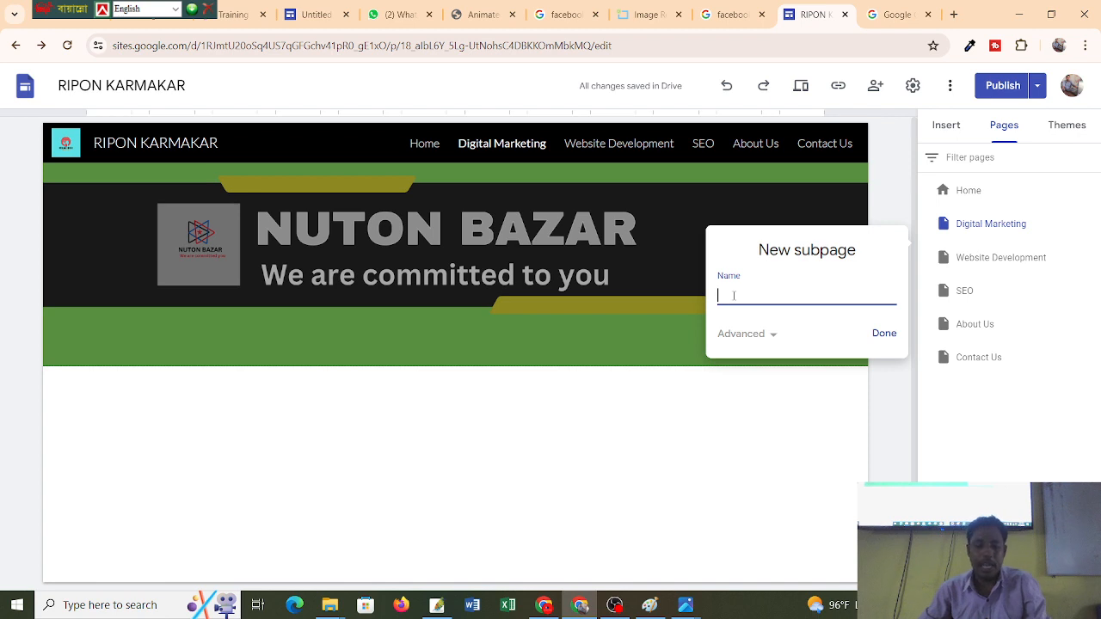
{"action": "type", "text": "Fa"}
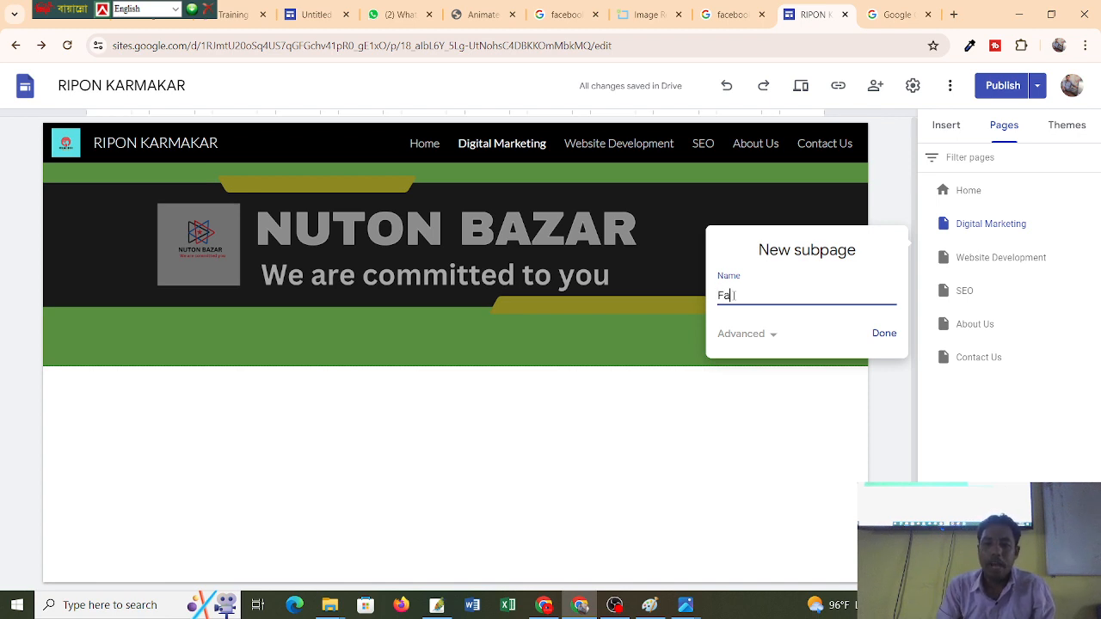
{"action": "type", "text": "cebook f"}
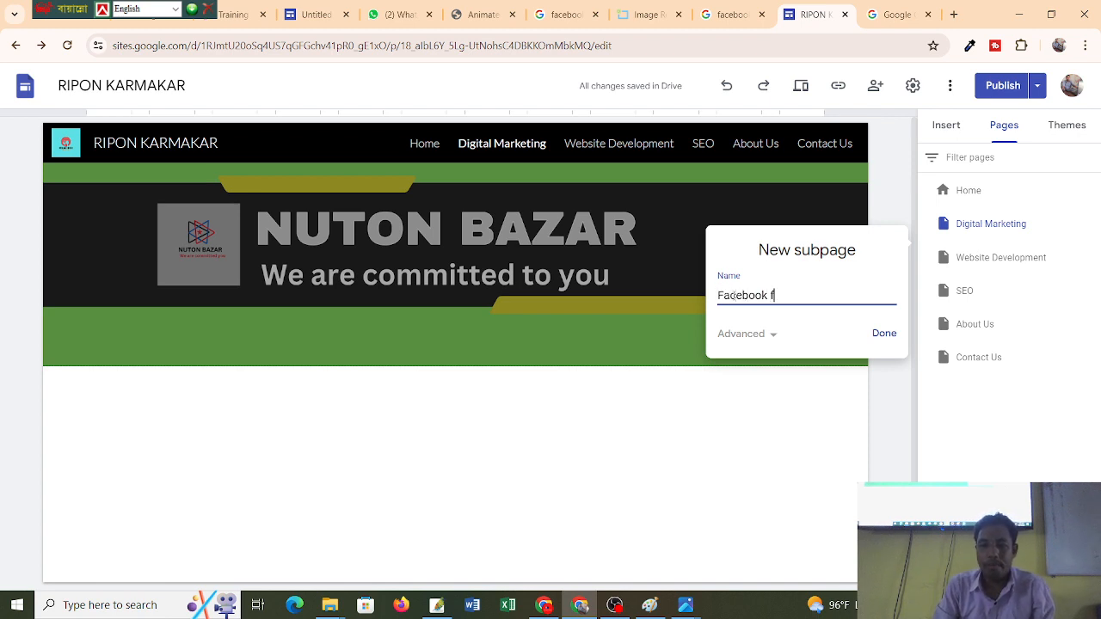
{"action": "key", "text": "BackSpace"}
{"action": "type", "text": "Marketi"}
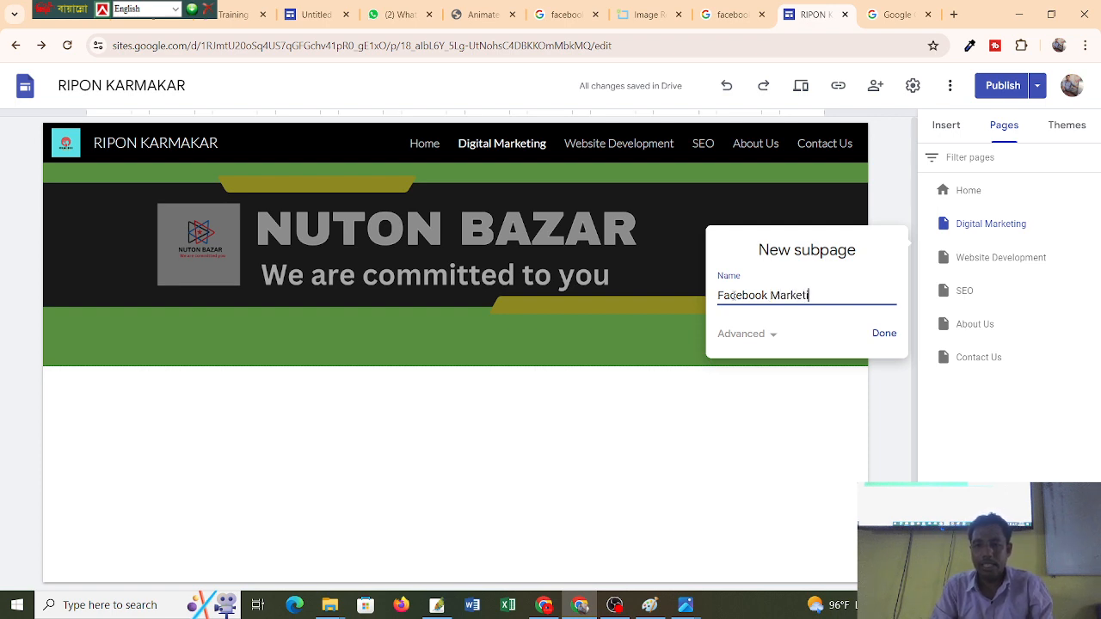
{"action": "type", "text": "ng"}
{"action": "left_click", "coordinate": [882, 338]}
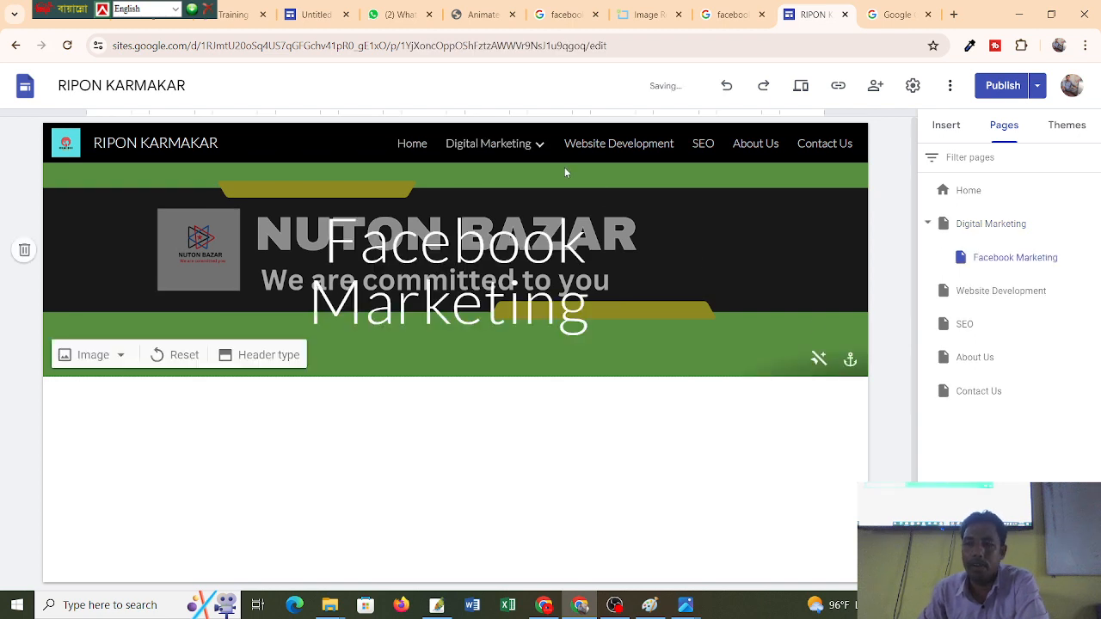
{"action": "left_click", "coordinate": [541, 149]}
Add a second subpage named 'Youtube Marketing' under Digital Marketing, correcting the misspelled name.
{"action": "left_click", "coordinate": [541, 149]}
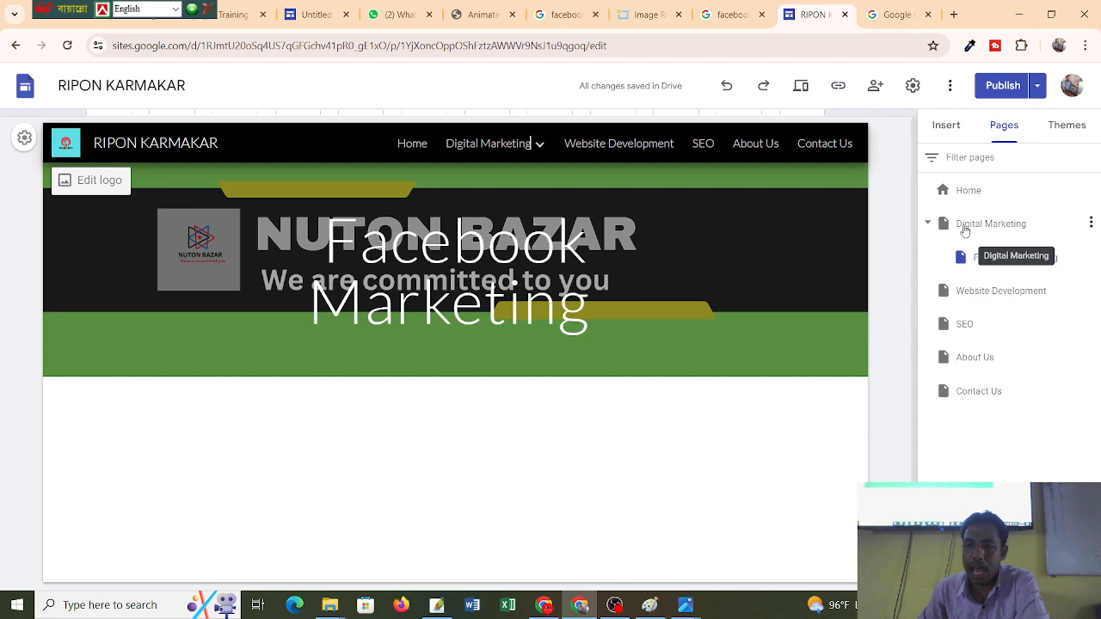
{"action": "left_click", "coordinate": [1092, 223]}
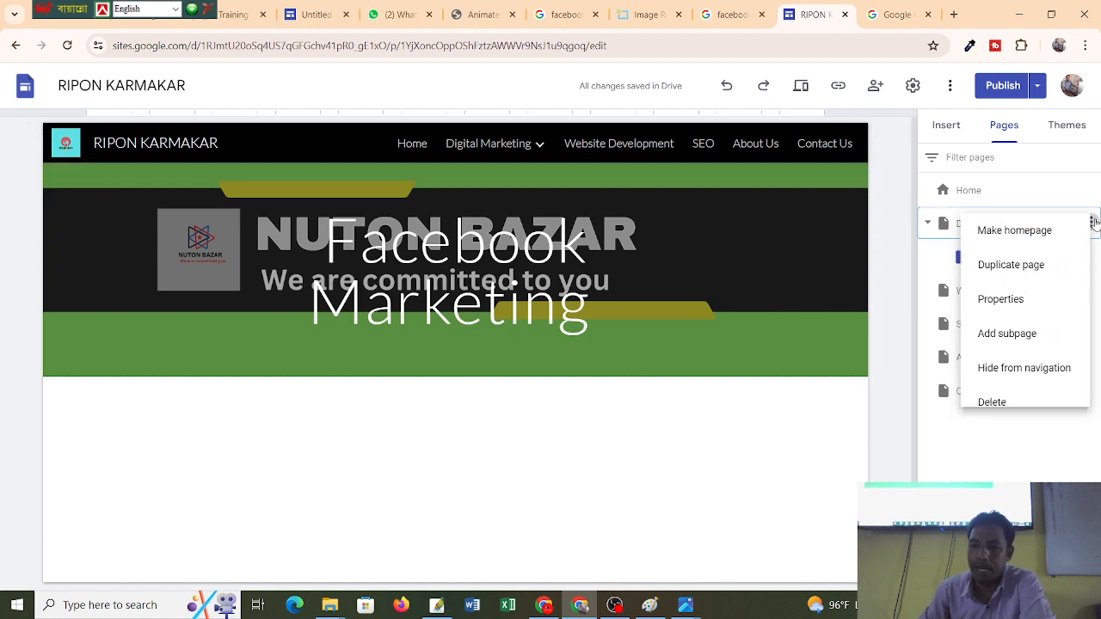
{"action": "left_click", "coordinate": [997, 336]}
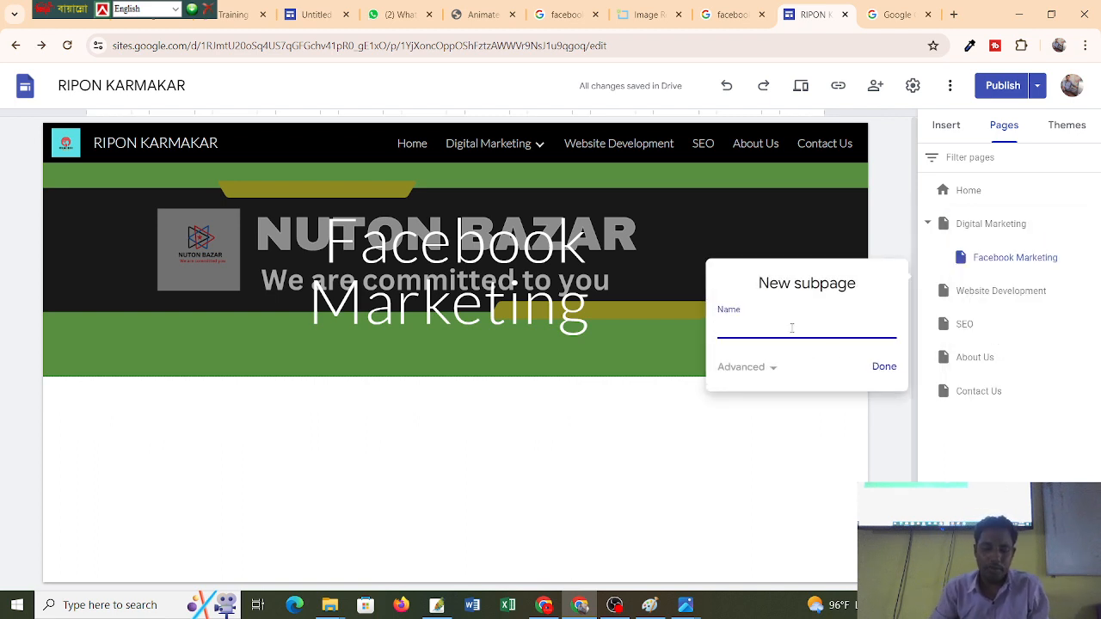
{"action": "type", "text": "You"}
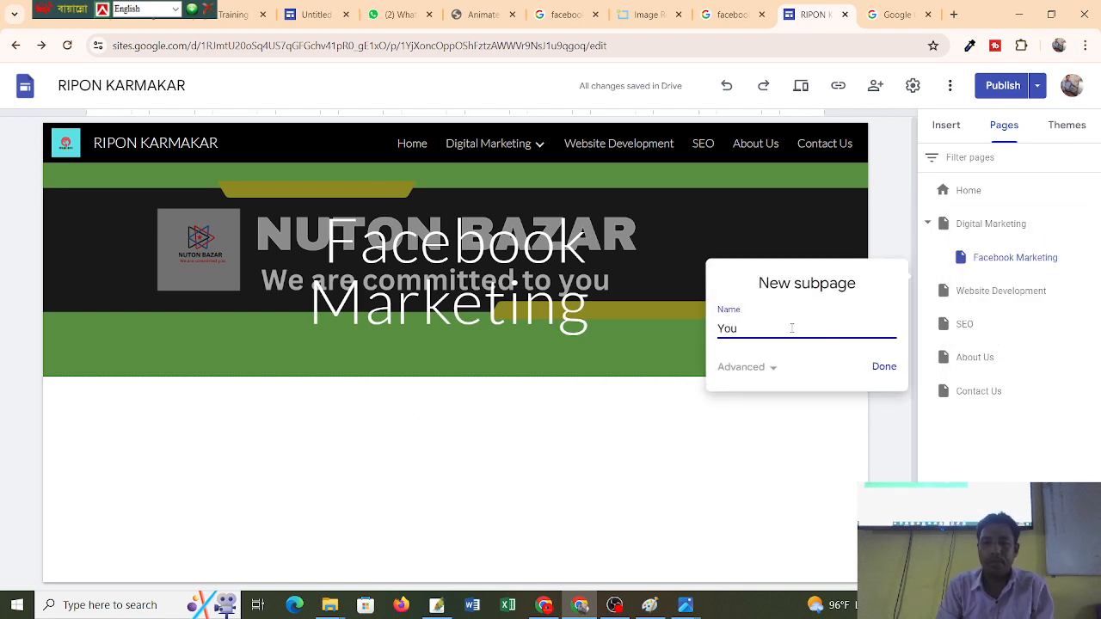
{"action": "type", "text": "tube Mar"}
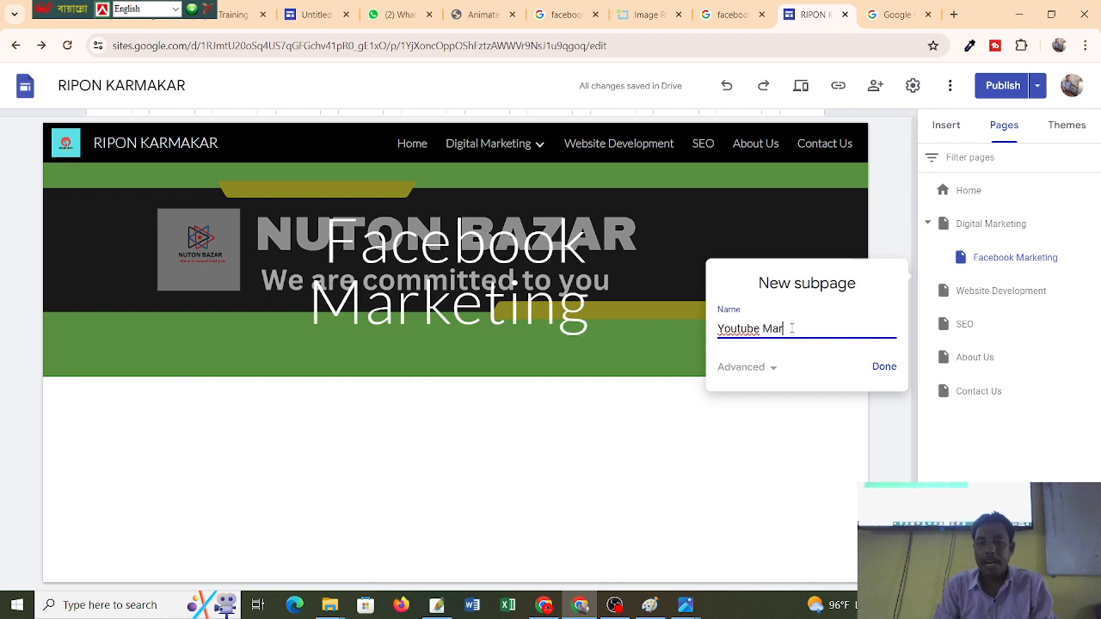
{"action": "type", "text": "keint"}
{"action": "key", "text": "BackSpace"}
{"action": "key", "text": "BackSpace"}
{"action": "key", "text": "BackSpace"}
{"action": "key", "text": "BackSpace"}
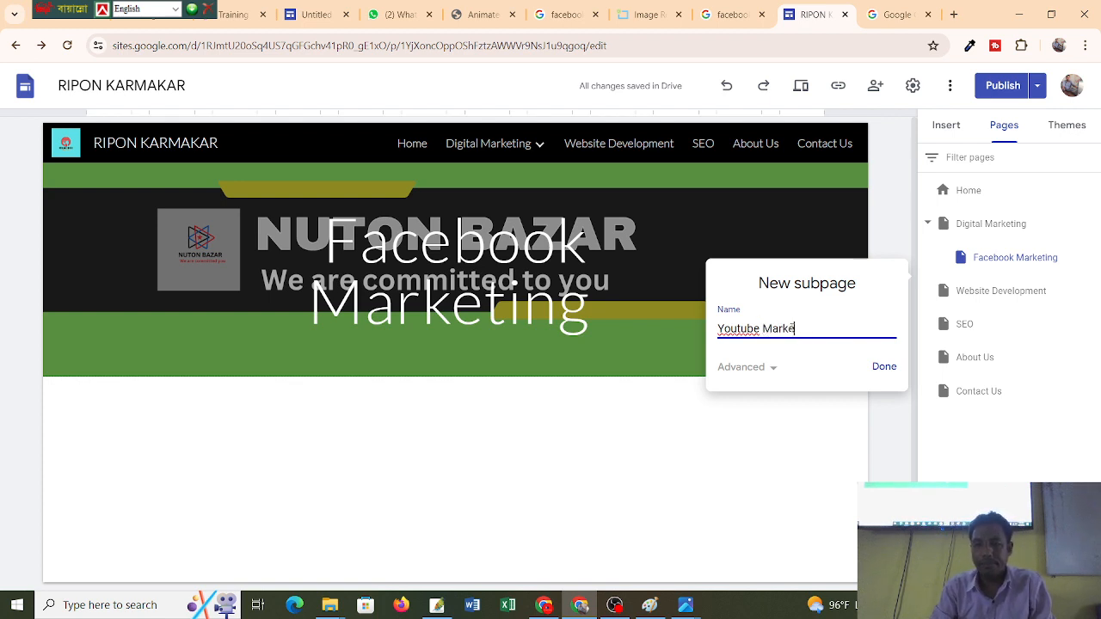
{"action": "type", "text": "ting"}
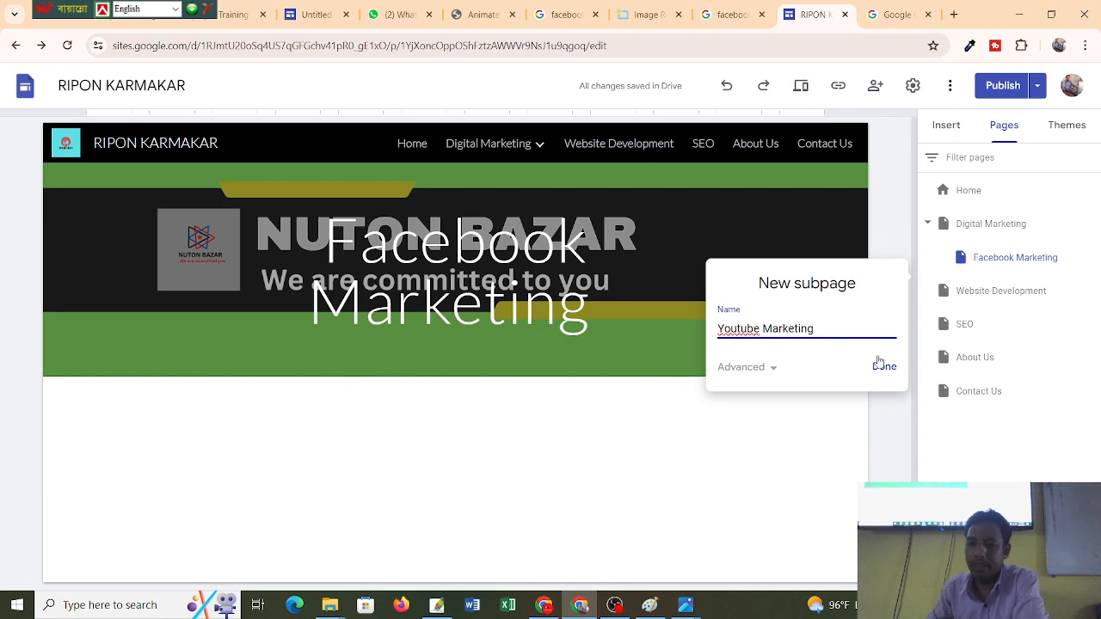
{"action": "left_click", "coordinate": [882, 367]}
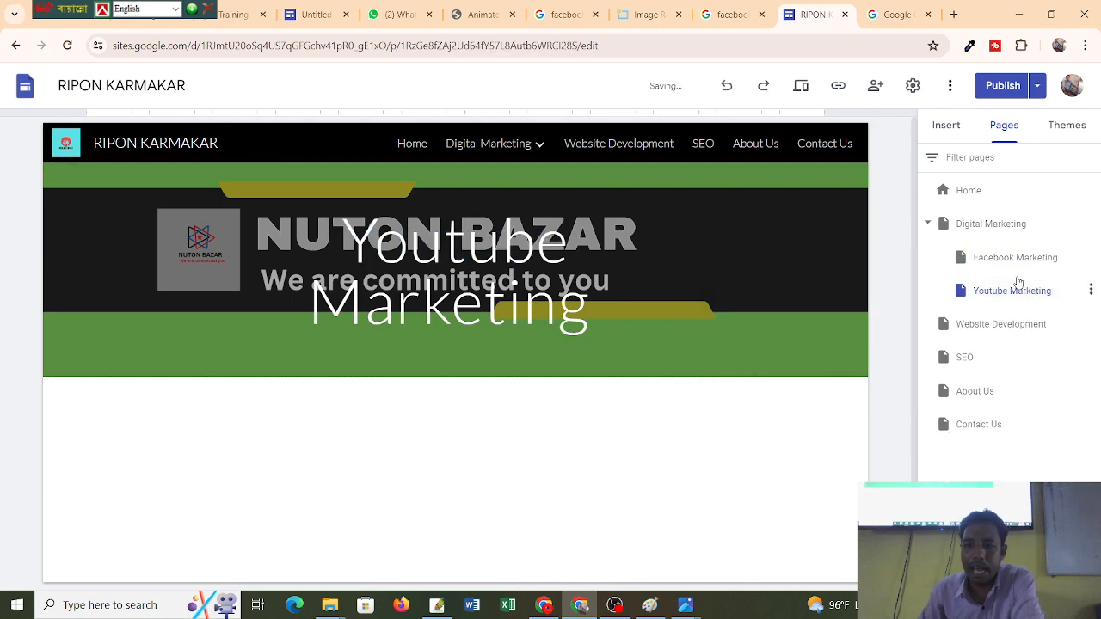
{"action": "mouse_move", "coordinate": [540, 144]}
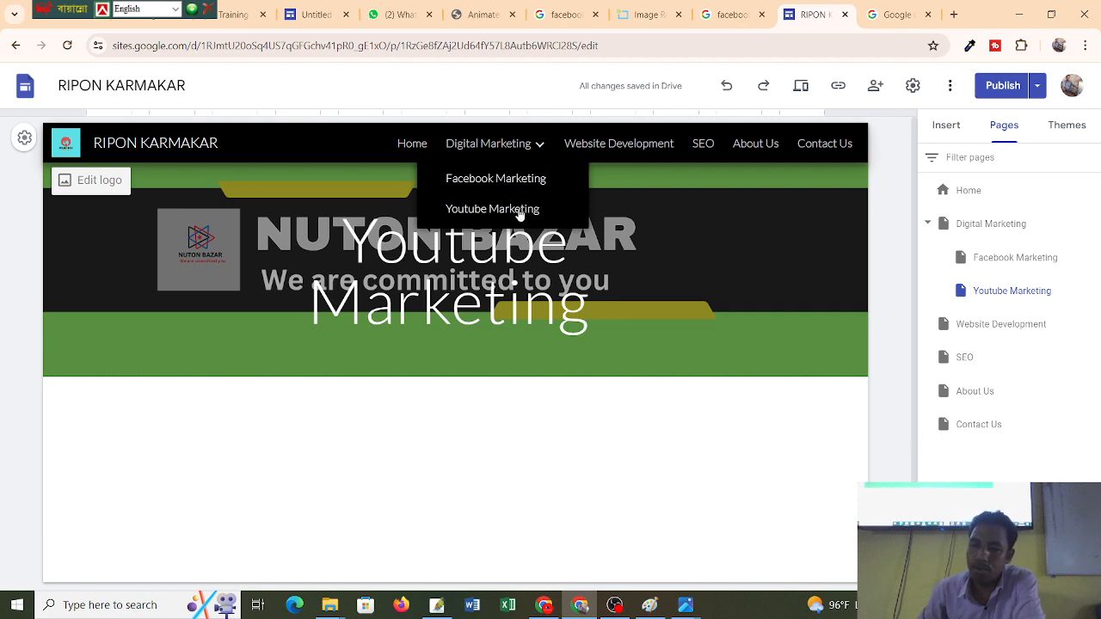
Delete the header title text on the Facebook Marketing and Youtube Marketing subpages.
{"action": "left_click", "coordinate": [511, 179]}
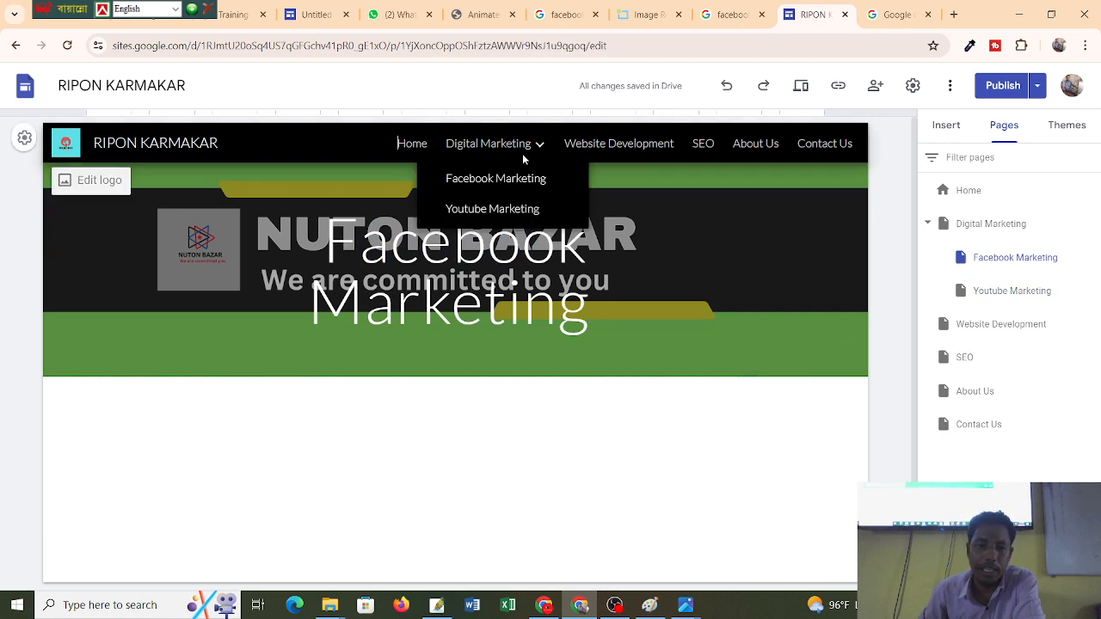
{"action": "left_click", "coordinate": [618, 205]}
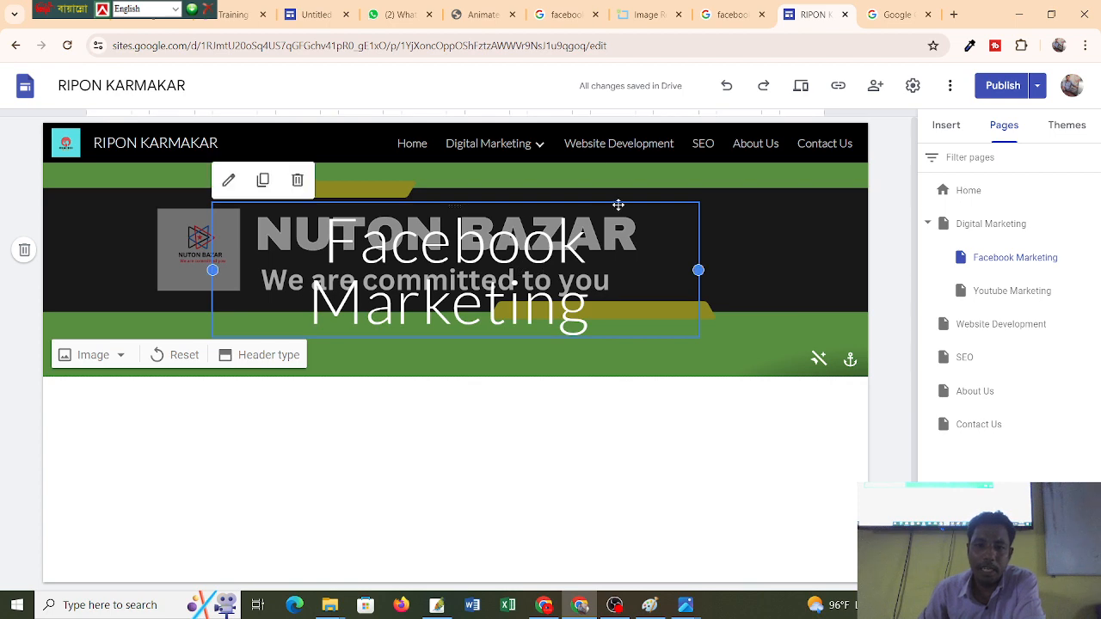
{"action": "left_click", "coordinate": [296, 180]}
{"action": "mouse_move", "coordinate": [552, 150]}
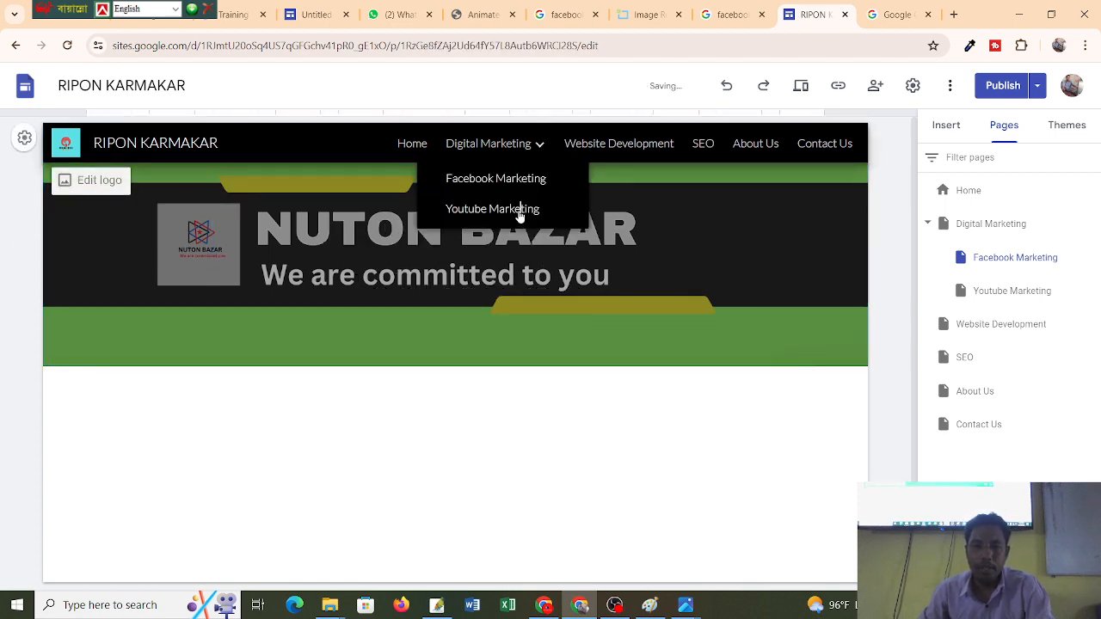
{"action": "left_click", "coordinate": [517, 211]}
{"action": "left_click", "coordinate": [625, 204]}
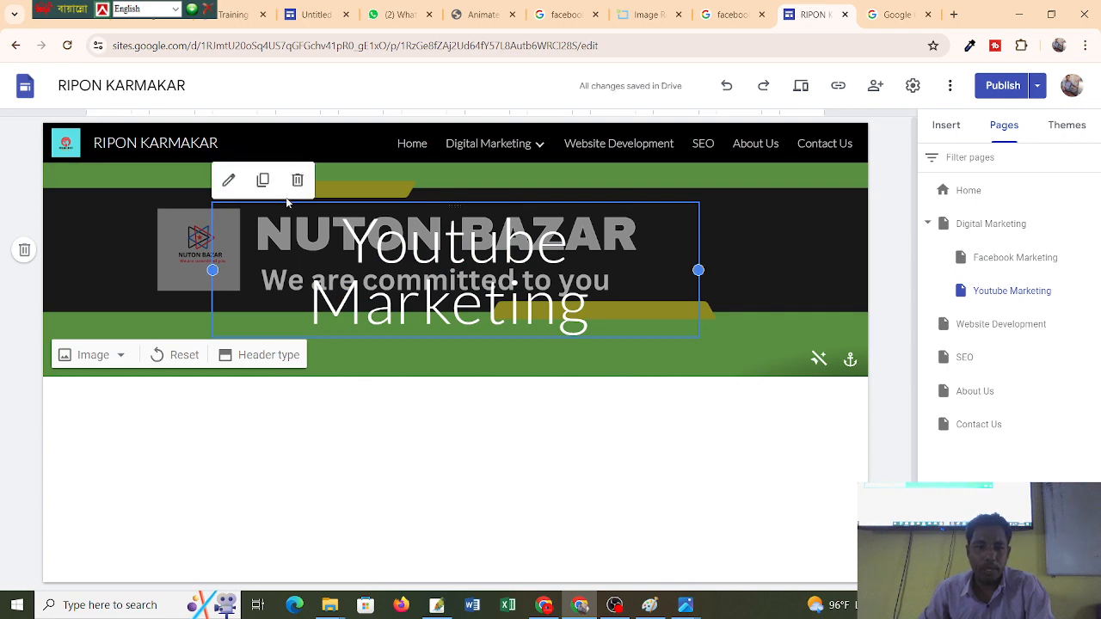
{"action": "left_click", "coordinate": [295, 180]}
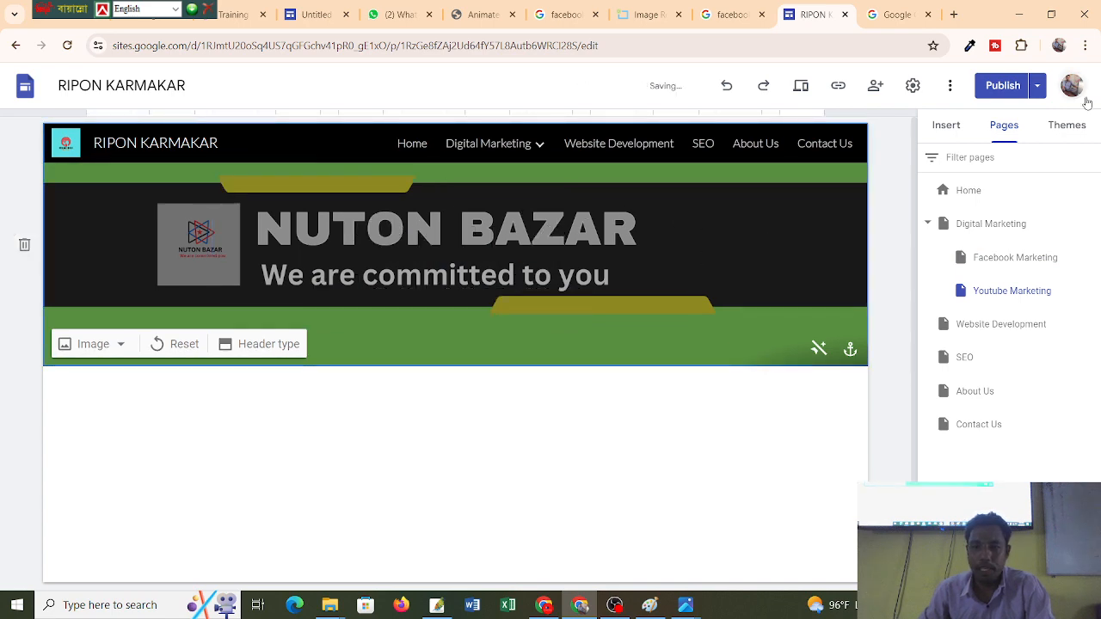
Review and publish the site with the new Facebook Marketing and Youtube Marketing subpages.
{"action": "left_click", "coordinate": [1002, 86]}
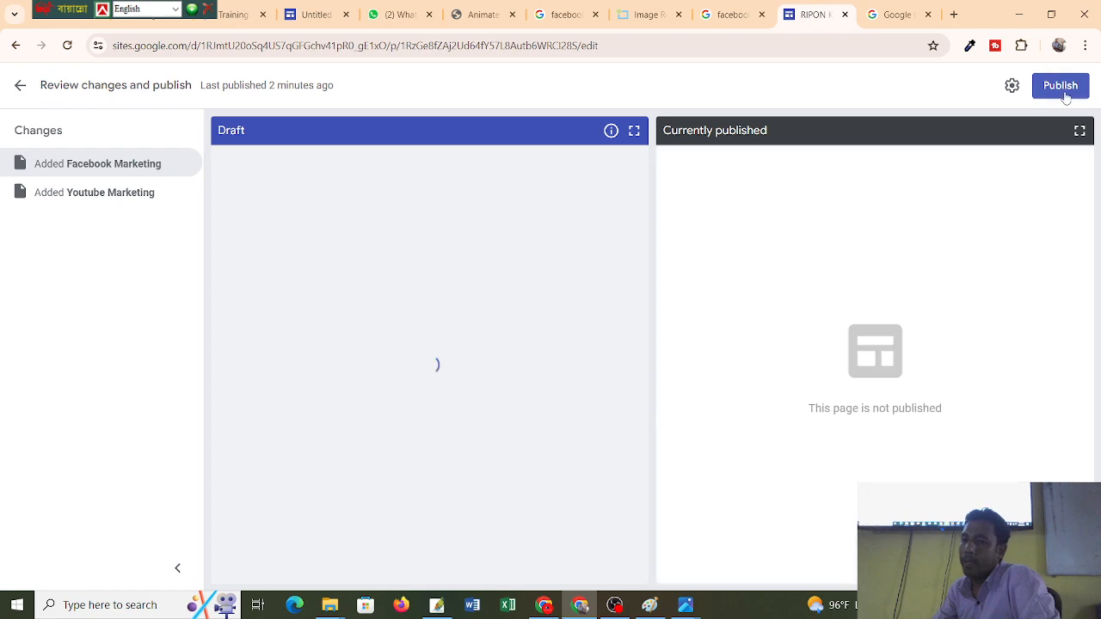
{"action": "left_click", "coordinate": [1065, 91]}
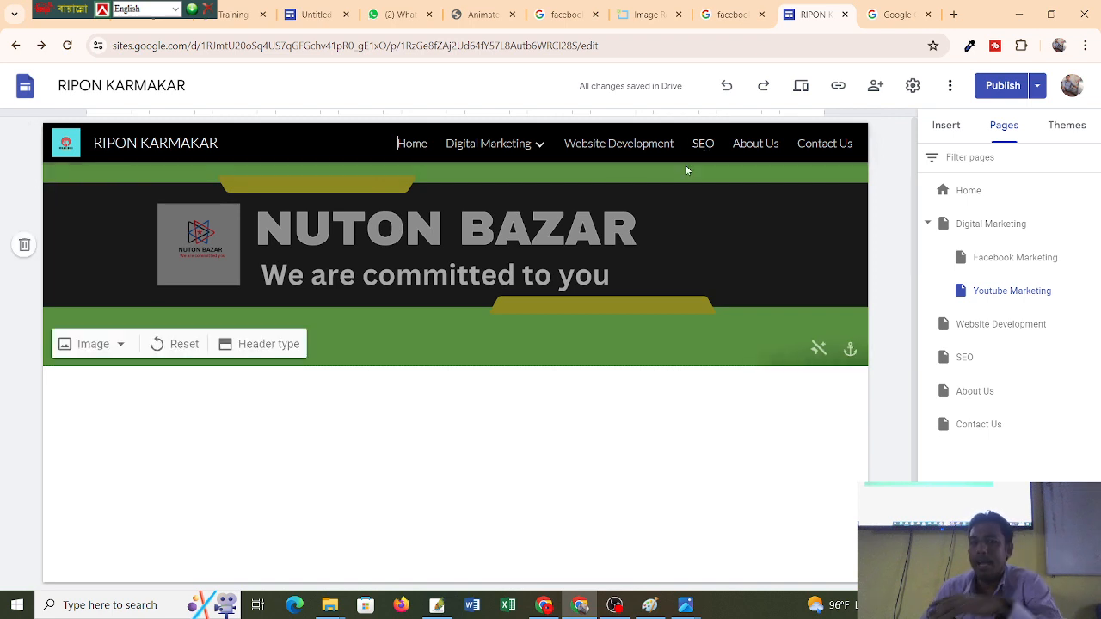
Show the Insert panel's content blocks and compare with the social-icons reference site in another tab.
{"action": "mouse_move", "coordinate": [541, 149]}
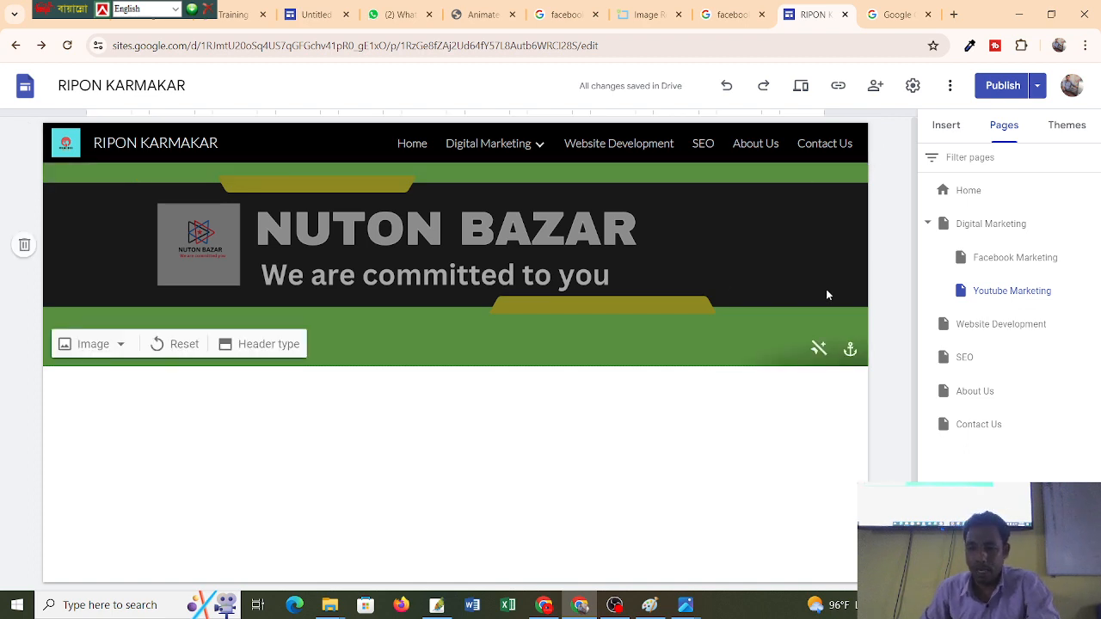
{"action": "scroll", "coordinate": [430, 353], "scroll_direction": "down", "scroll_amount": 1}
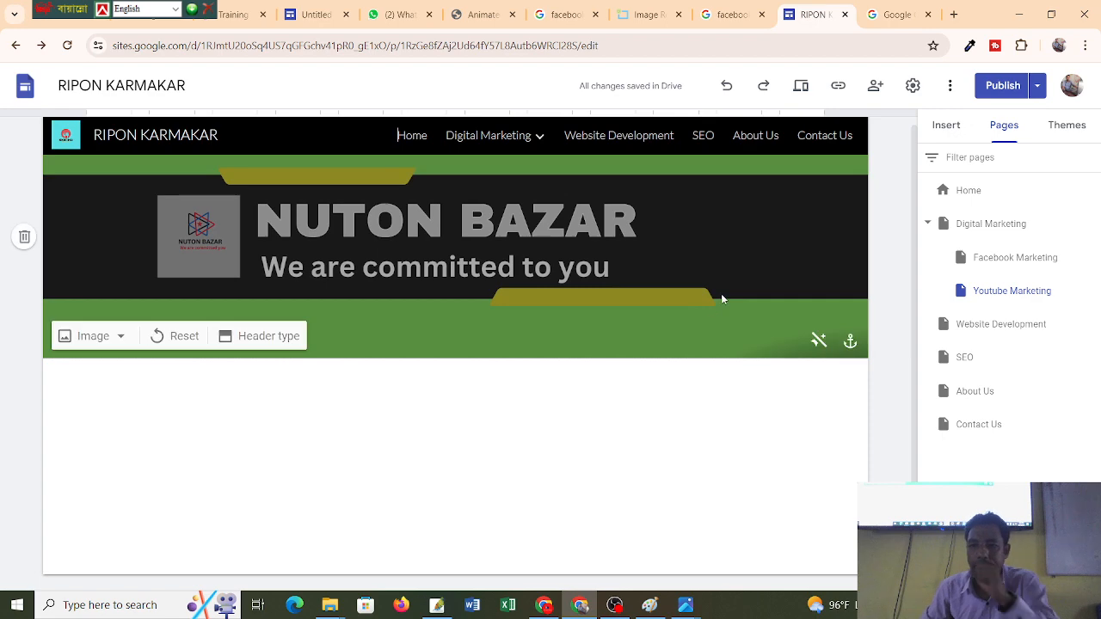
{"action": "left_click", "coordinate": [946, 126]}
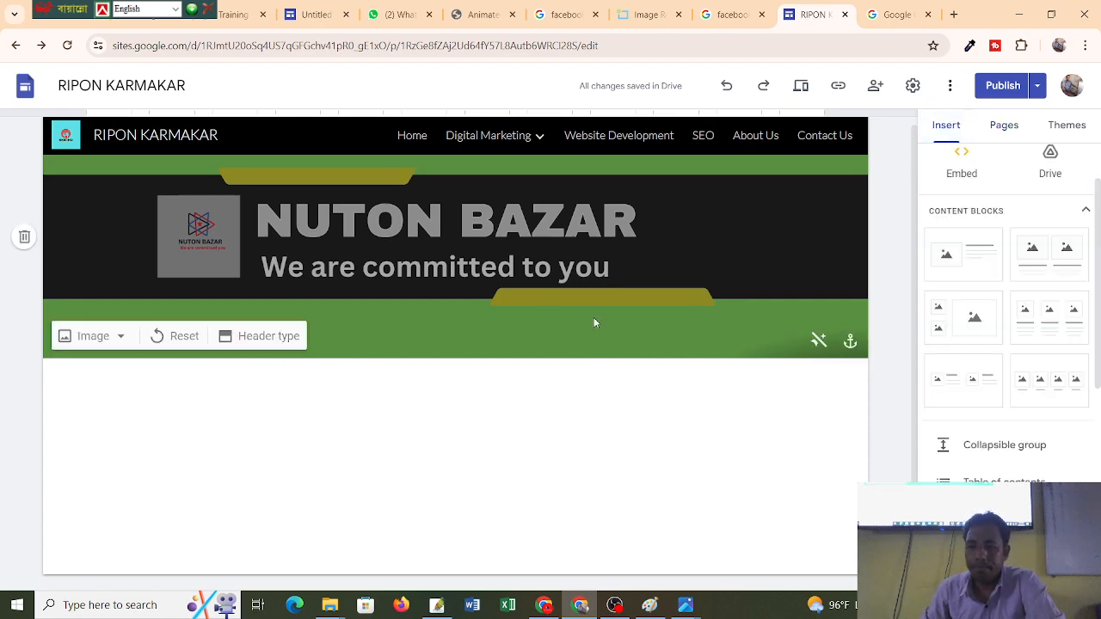
{"action": "left_click", "coordinate": [313, 13]}
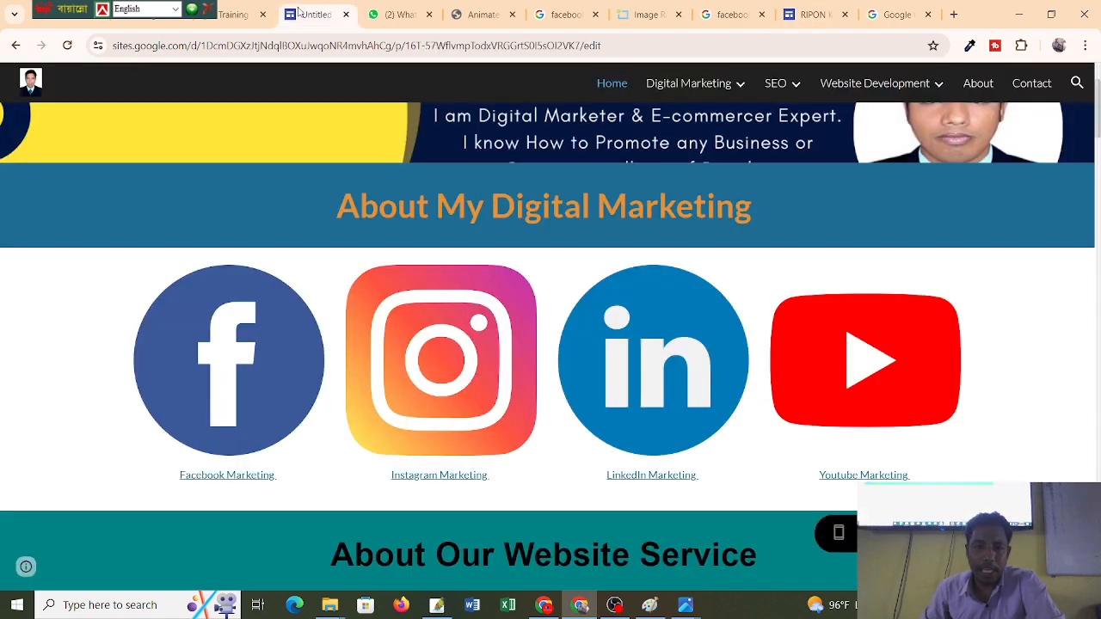
{"action": "scroll", "coordinate": [542, 314], "scroll_direction": "up", "scroll_amount": 2}
{"action": "scroll", "coordinate": [51, 318], "scroll_direction": "down", "scroll_amount": 1}
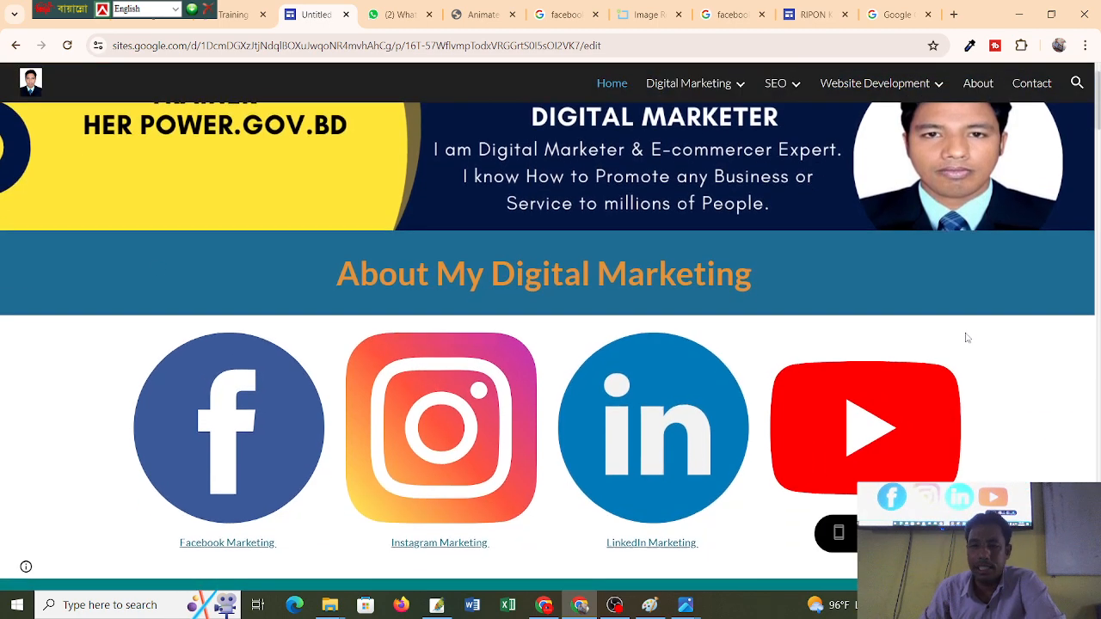
{"action": "scroll", "coordinate": [964, 334], "scroll_direction": "down", "scroll_amount": 2}
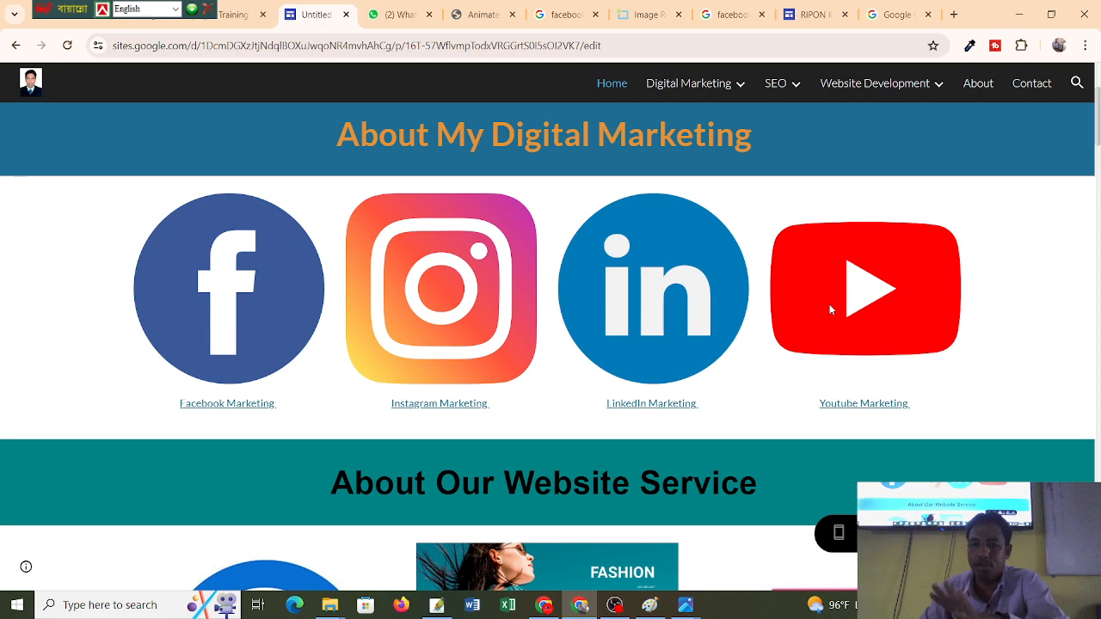
{"action": "left_click", "coordinate": [815, 14]}
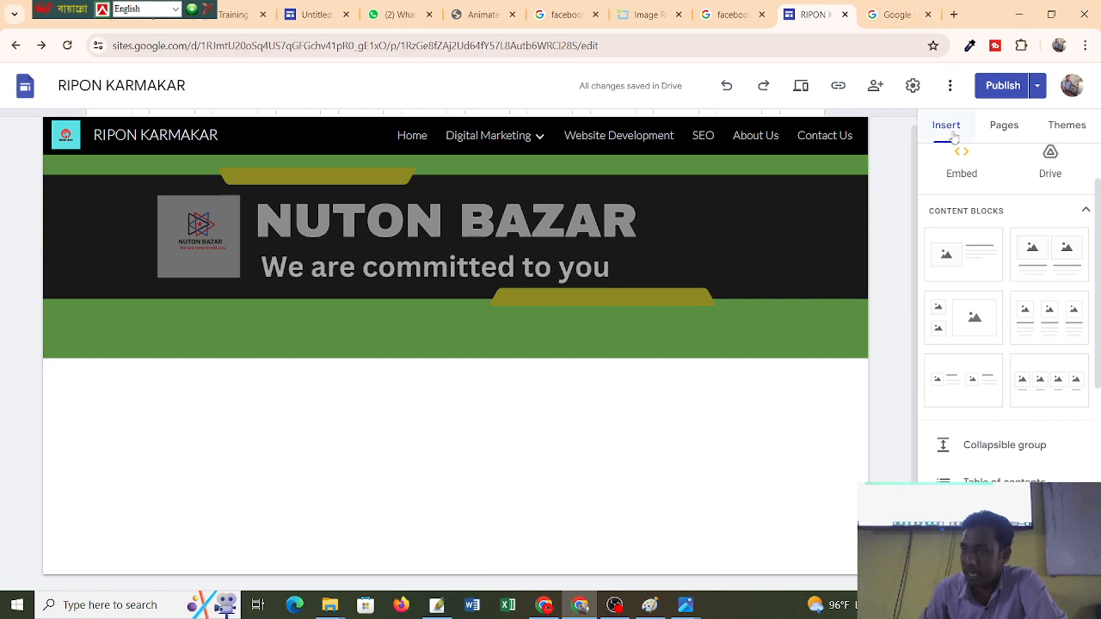
{"action": "left_click", "coordinate": [1051, 387]}
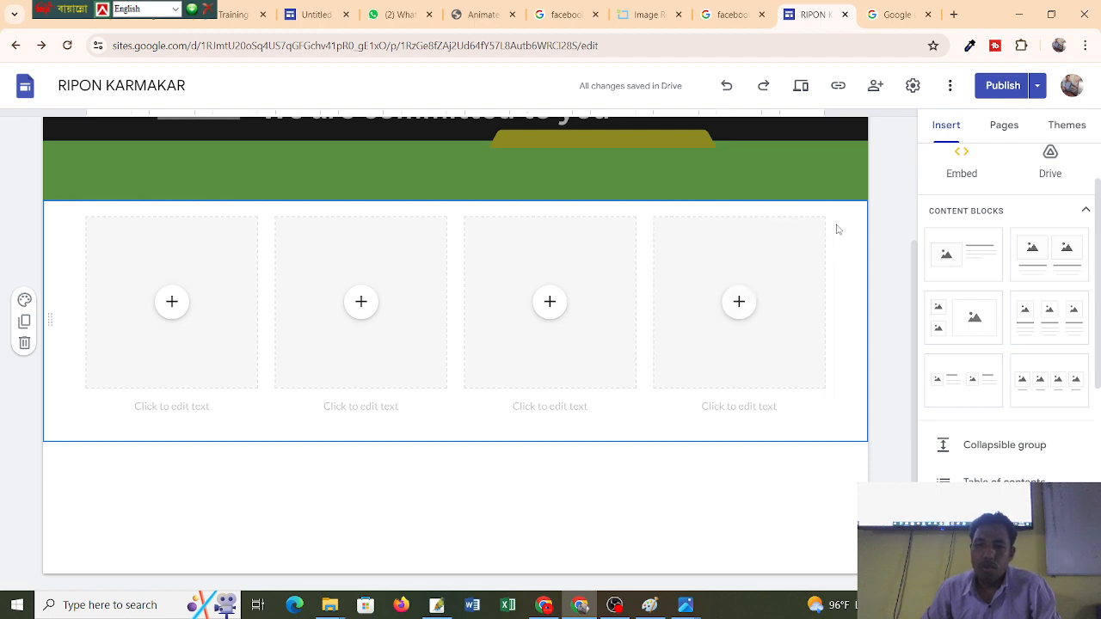
{"action": "left_click", "coordinate": [312, 14]}
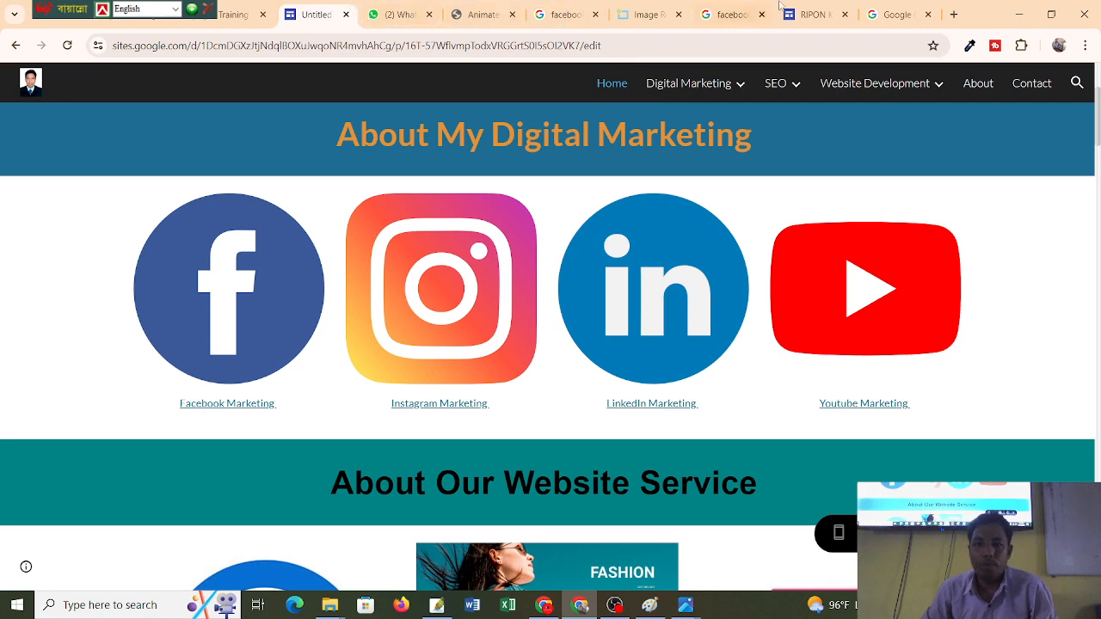
{"action": "left_click", "coordinate": [804, 13]}
{"action": "scroll", "coordinate": [419, 344], "scroll_direction": "up", "scroll_amount": 2}
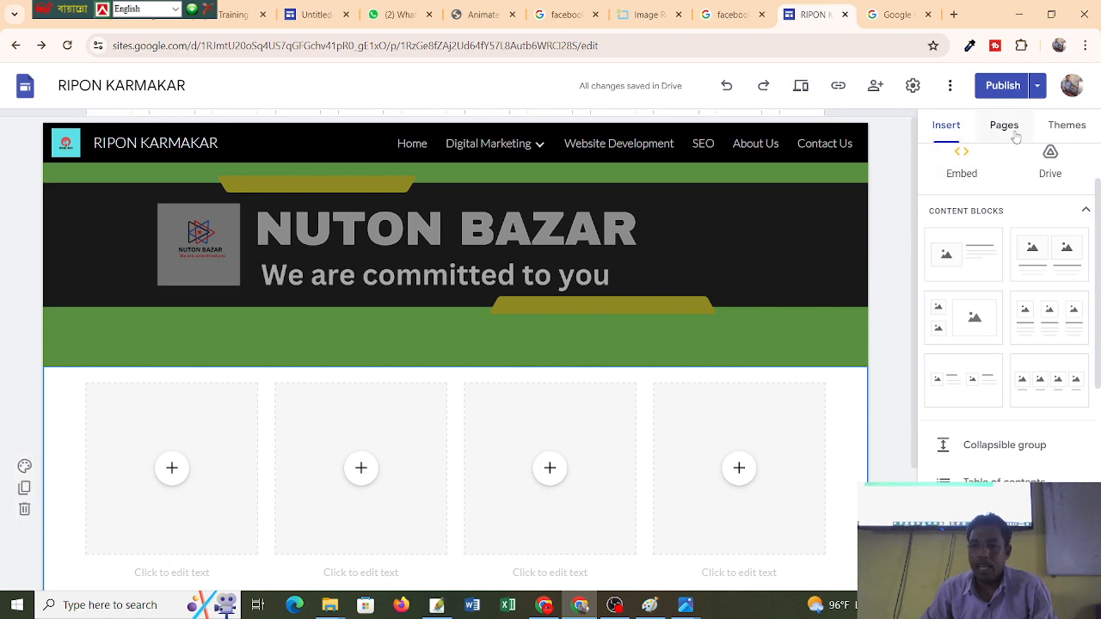
{"action": "scroll", "coordinate": [976, 207], "scroll_direction": "up", "scroll_amount": 2}
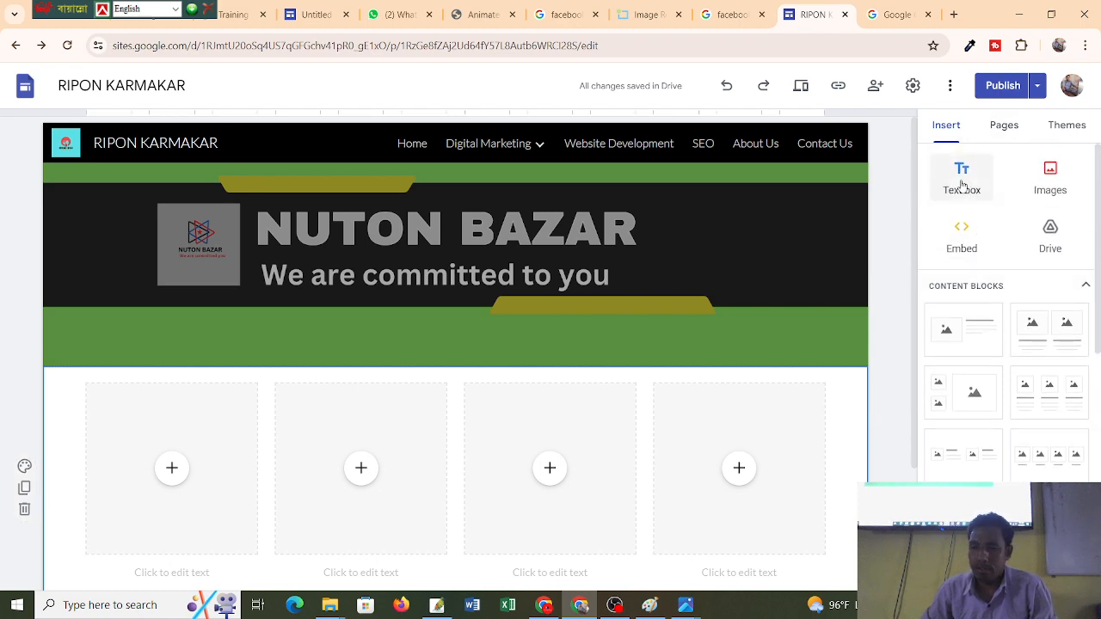
{"action": "scroll", "coordinate": [199, 365], "scroll_direction": "down", "scroll_amount": 2}
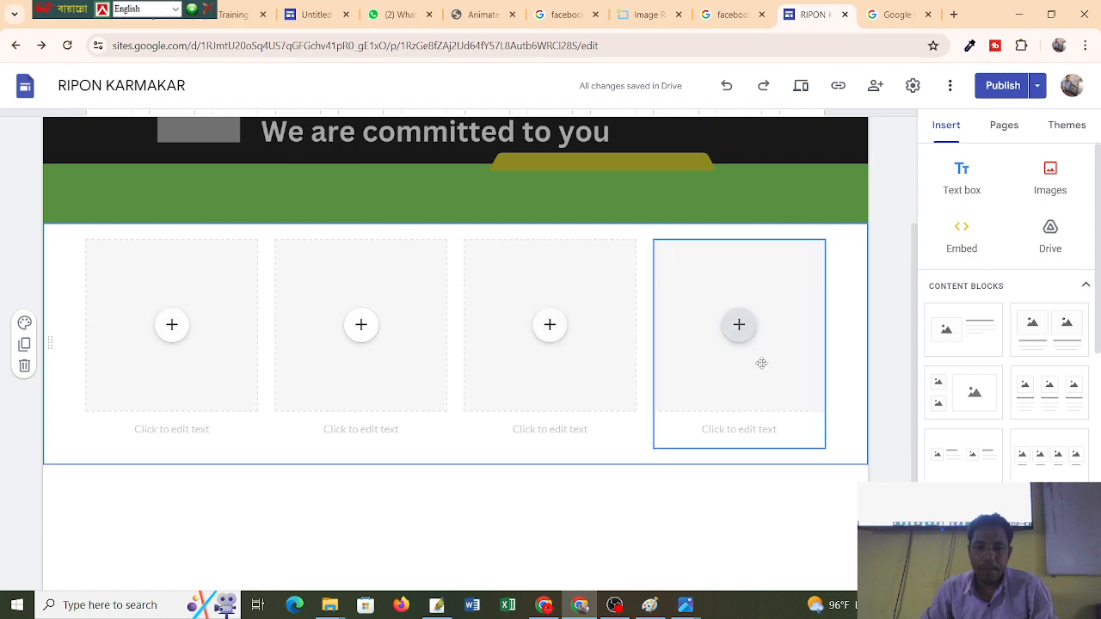
{"action": "scroll", "coordinate": [864, 271], "scroll_direction": "up", "scroll_amount": 2}
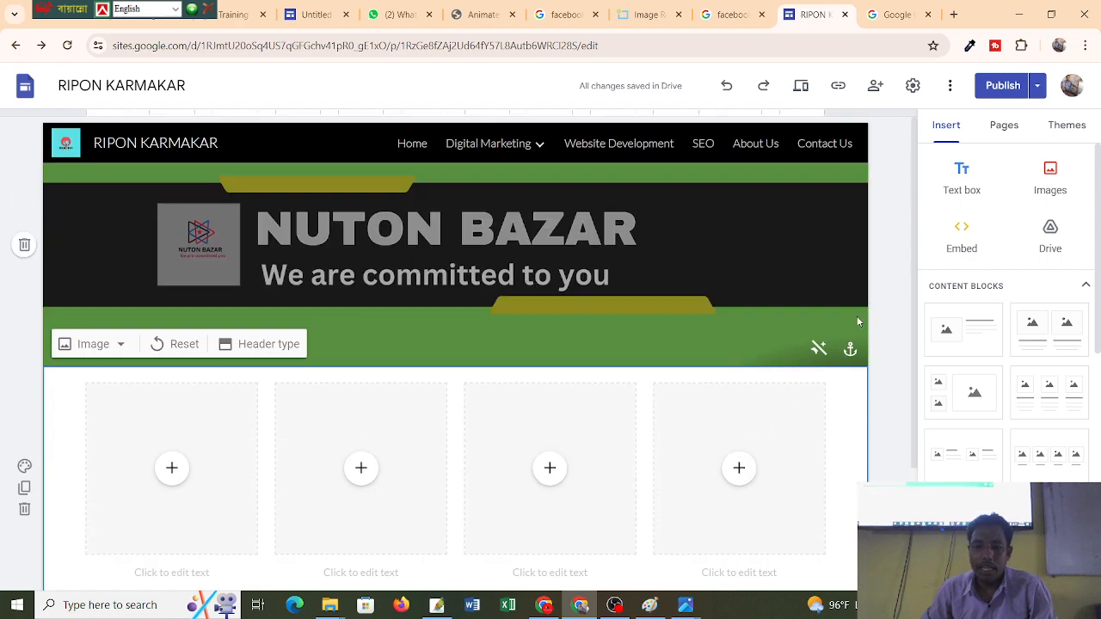
{"action": "scroll", "coordinate": [47, 438], "scroll_direction": "down", "scroll_amount": 2}
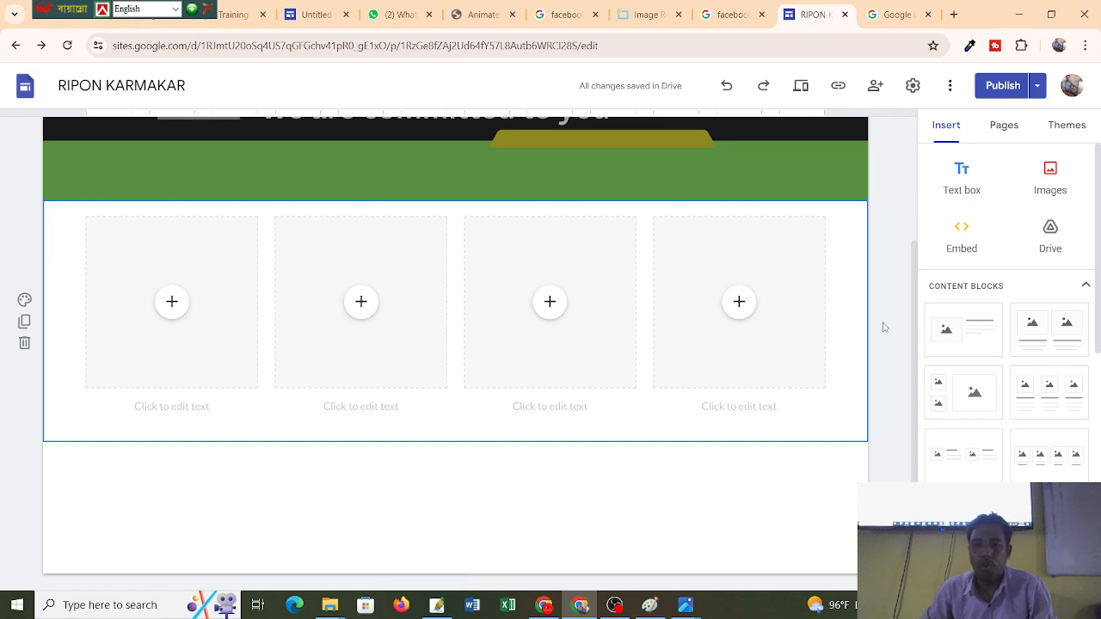
{"action": "scroll", "coordinate": [884, 325], "scroll_direction": "up", "scroll_amount": 2}
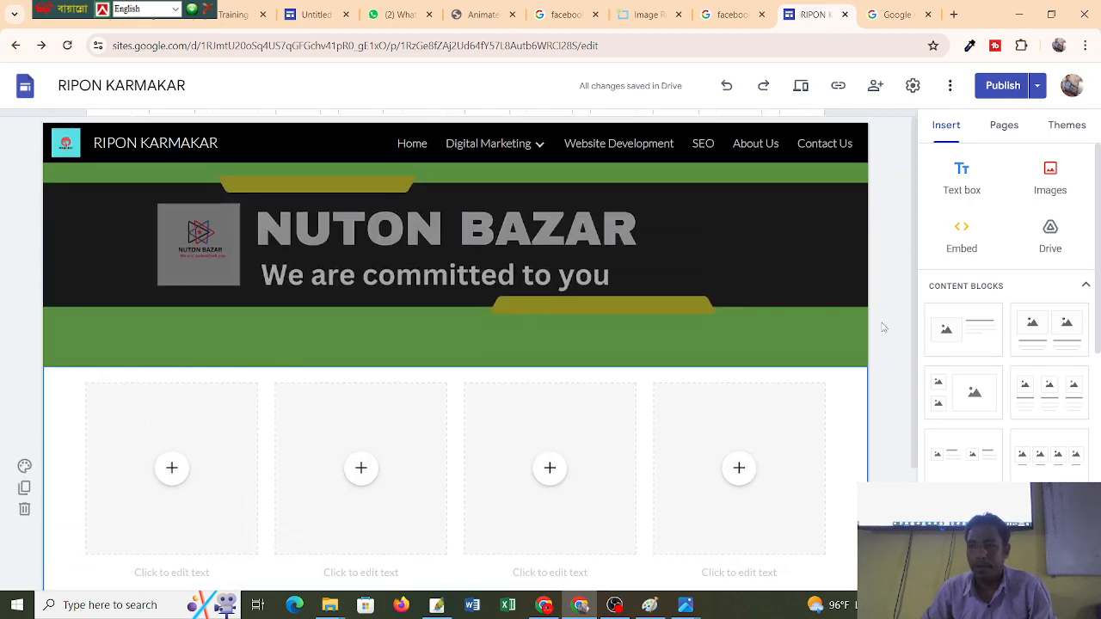
Place a text box above the four placeholder cards and type 'About My Digital Marketing'.
{"action": "left_click", "coordinate": [960, 179]}
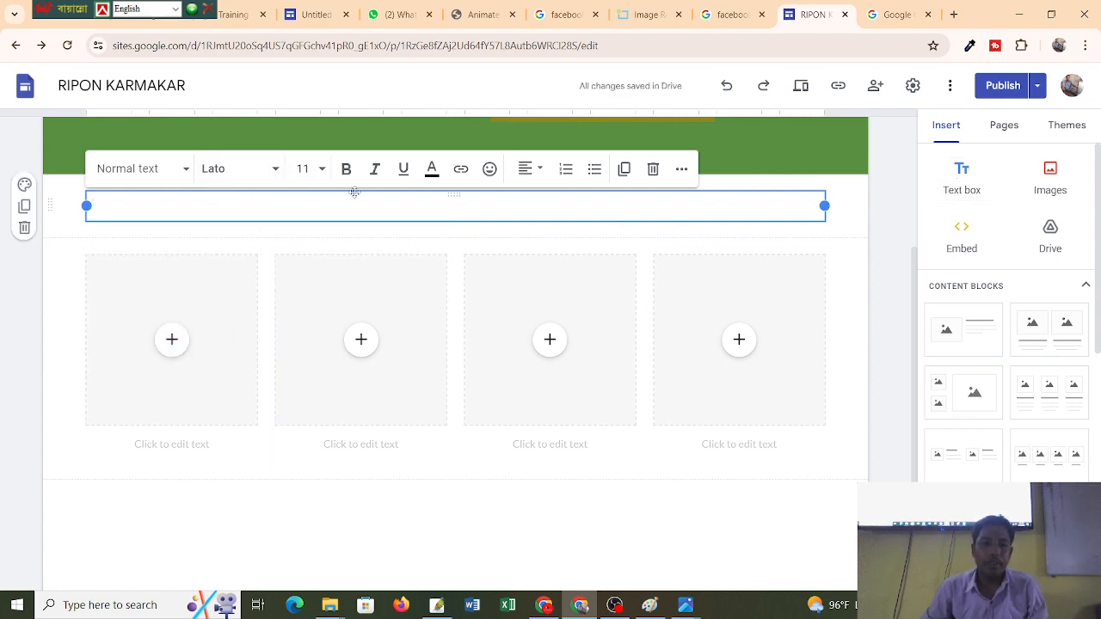
{"action": "left_click_drag", "start_coordinate": [354, 209], "coordinate": [292, 508]}
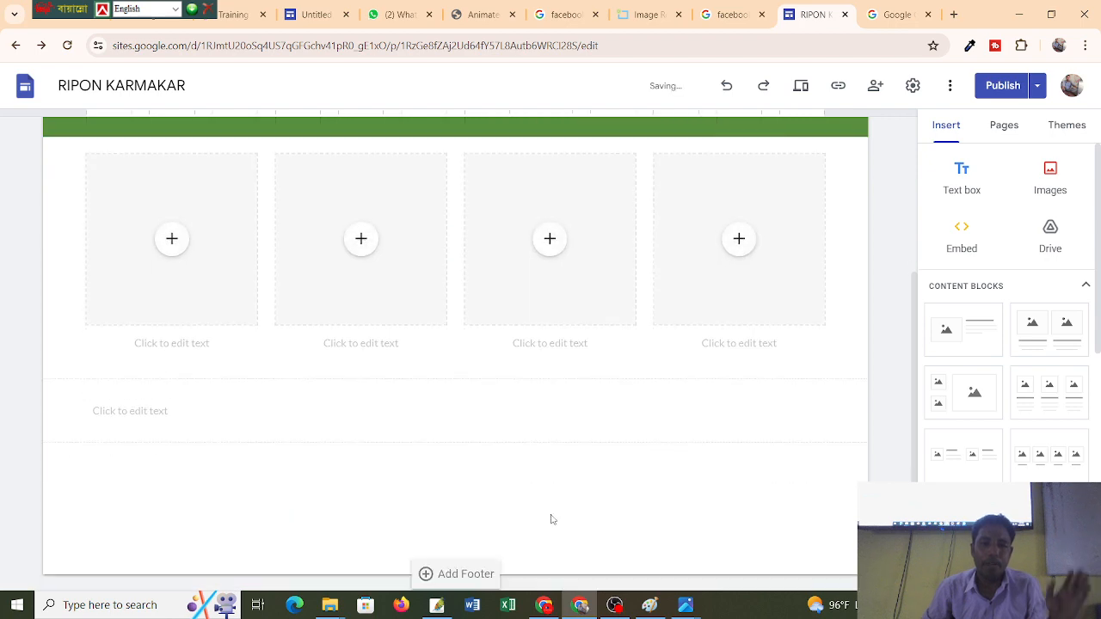
{"action": "scroll", "coordinate": [453, 486], "scroll_direction": "up", "scroll_amount": 2}
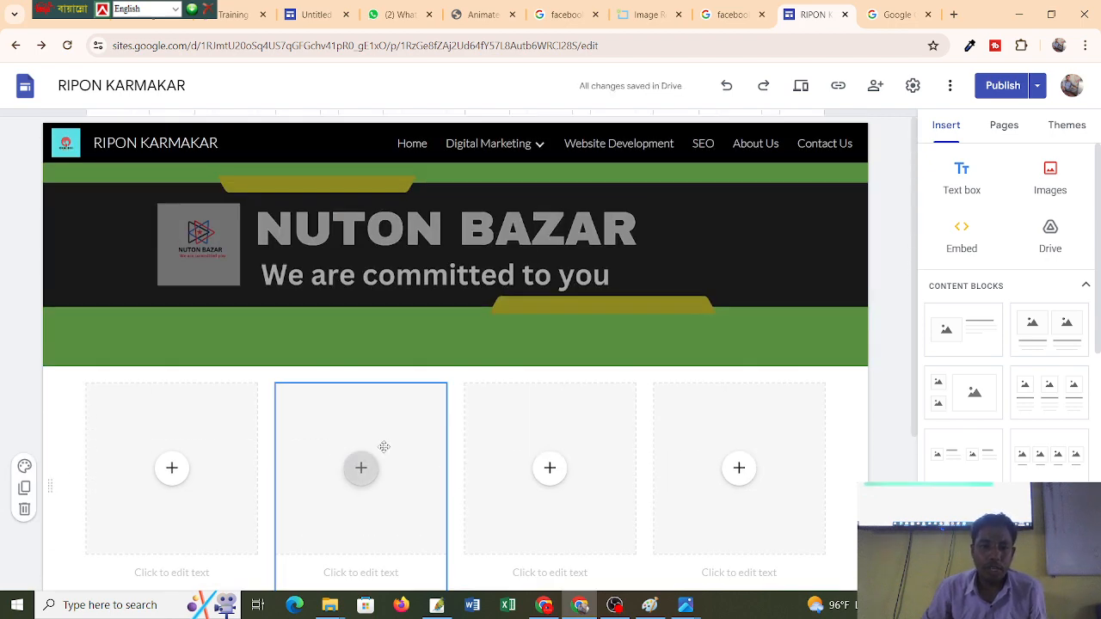
{"action": "scroll", "coordinate": [408, 349], "scroll_direction": "down", "scroll_amount": 2}
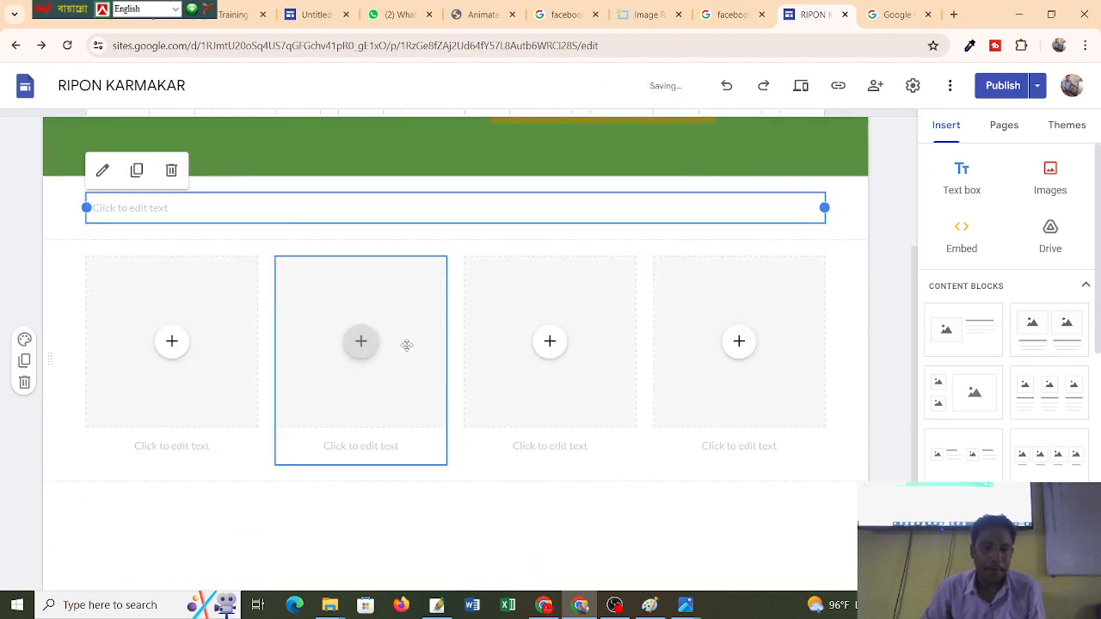
{"action": "left_click", "coordinate": [224, 207]}
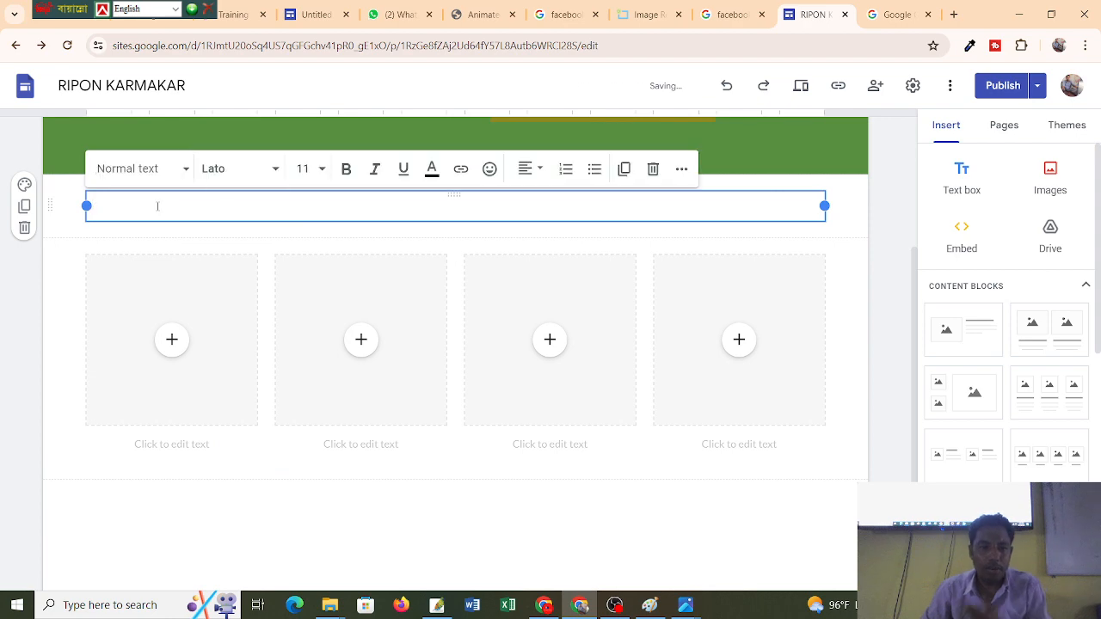
{"action": "type", "text": "About My Digital Marketing"}
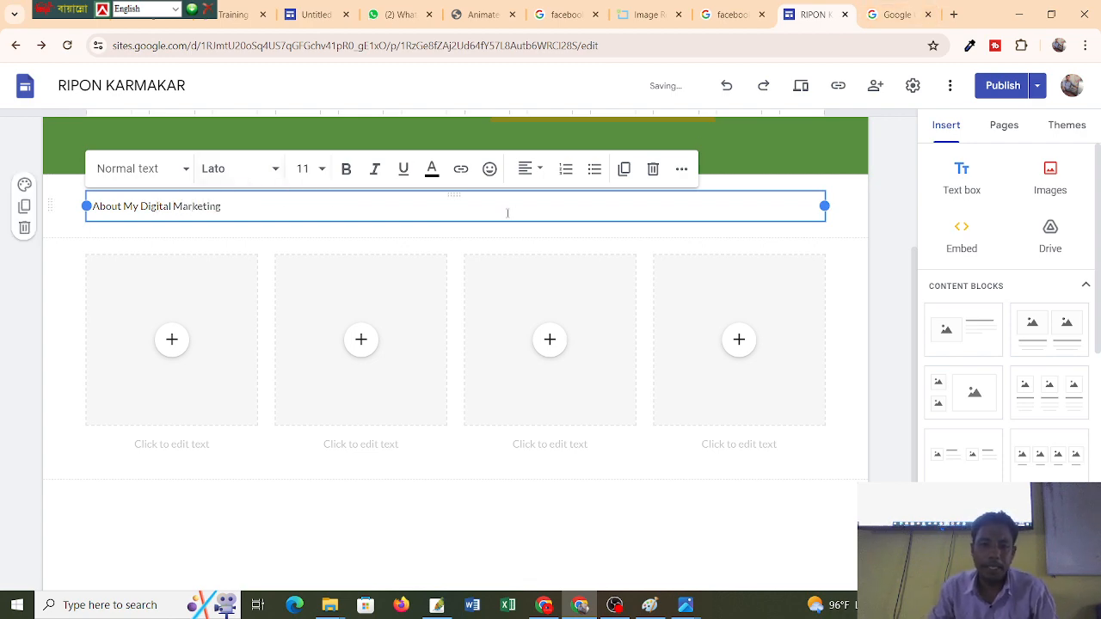
{"action": "left_click", "coordinate": [542, 176]}
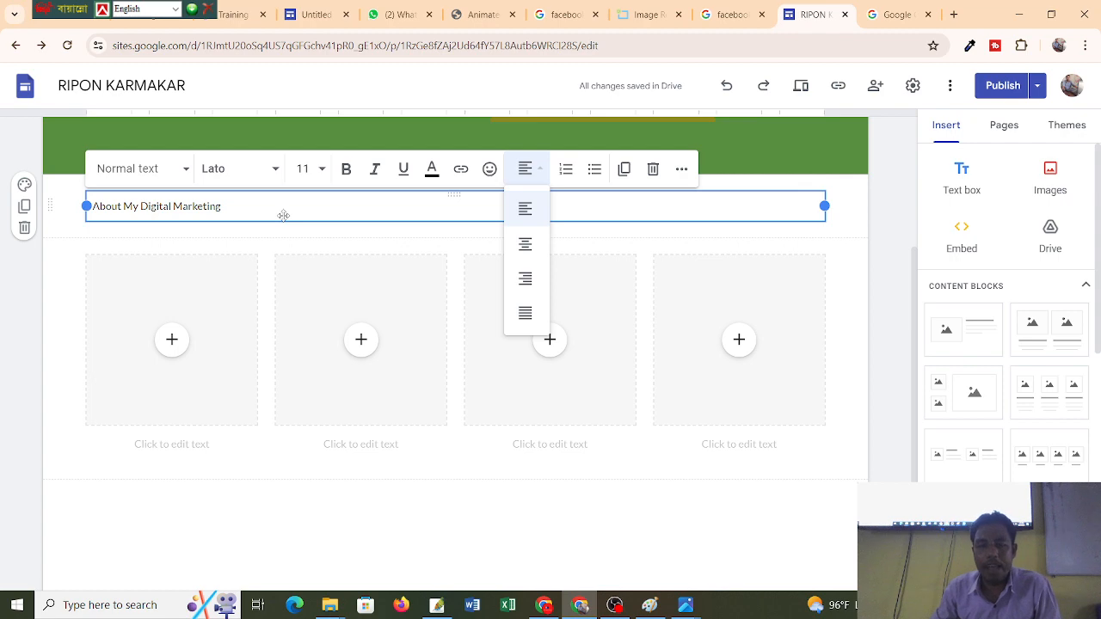
Select the 'About My Digital Marketing' heading text for editing.
{"action": "left_click", "coordinate": [226, 206]}
{"action": "triple_click", "coordinate": [207, 208]}
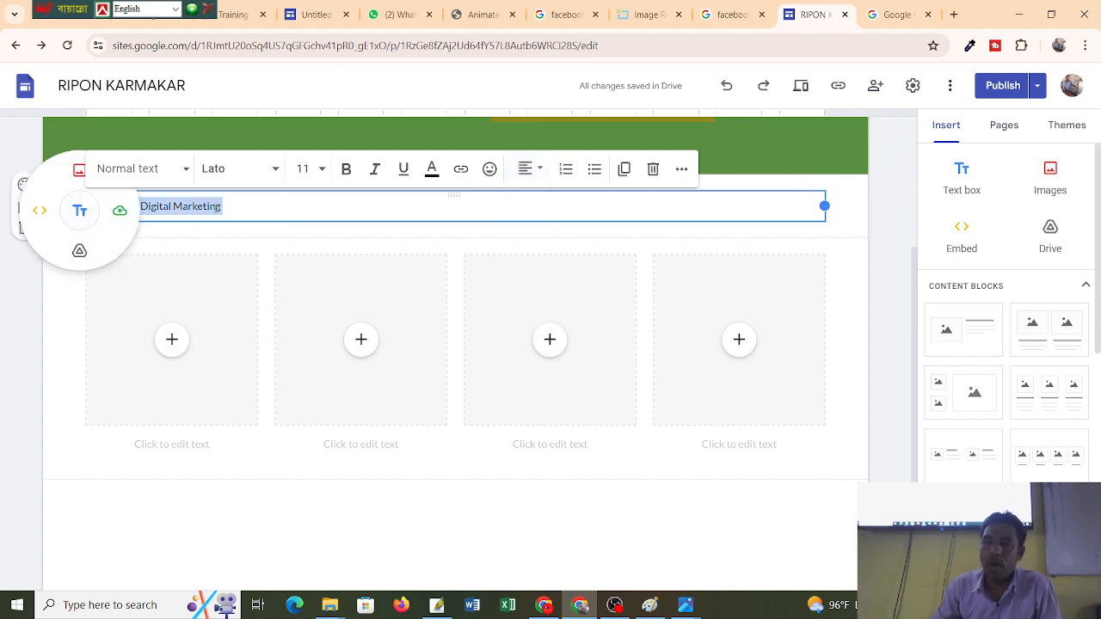
{"action": "left_click", "coordinate": [872, 244]}
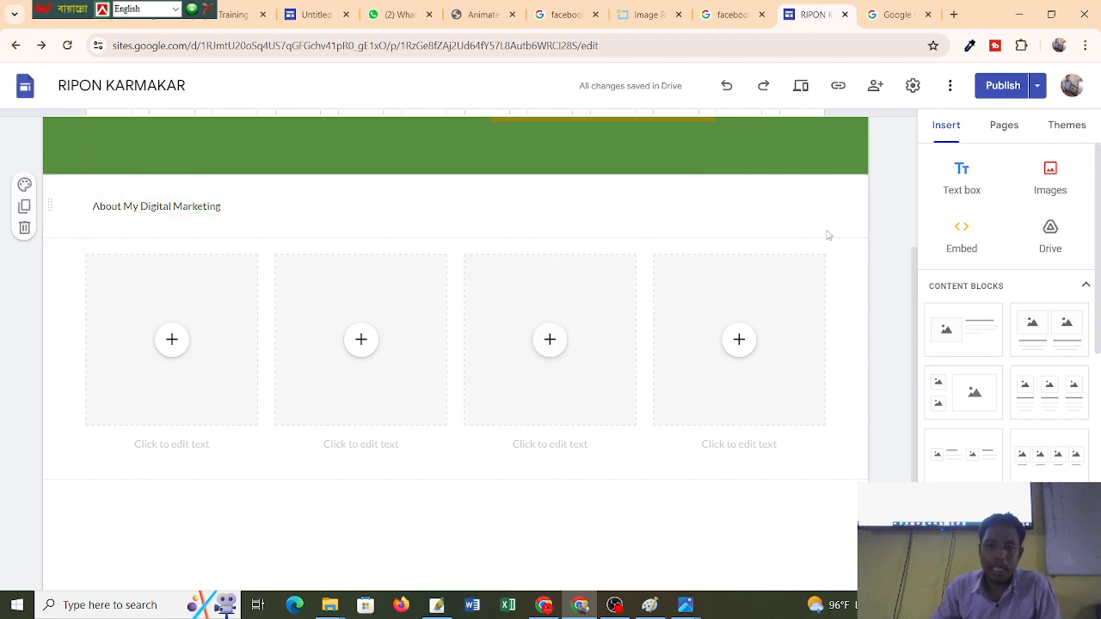
{"action": "left_click", "coordinate": [345, 215]}
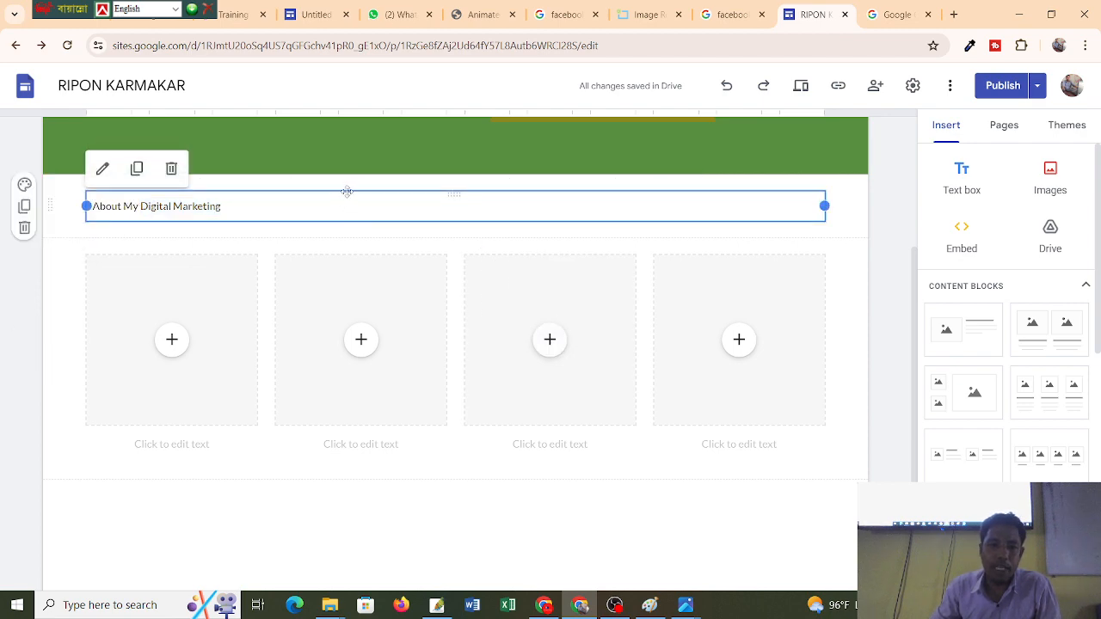
{"action": "left_click", "coordinate": [220, 194]}
{"action": "left_click", "coordinate": [226, 209]}
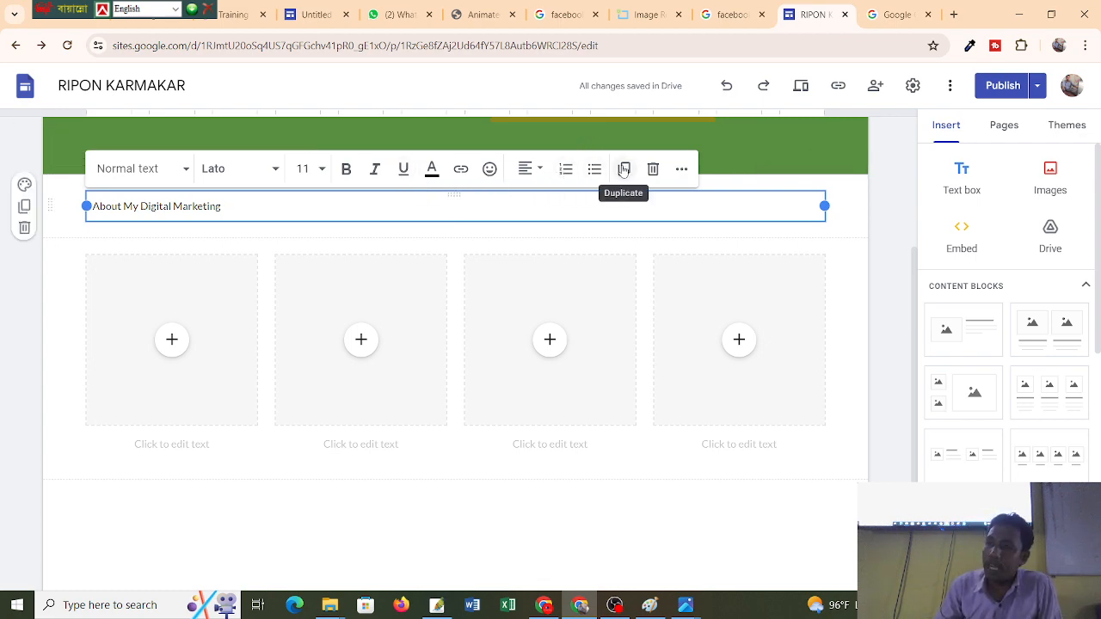
Centre the 'About My Digital Marketing' heading in its text box.
{"action": "left_click", "coordinate": [682, 170]}
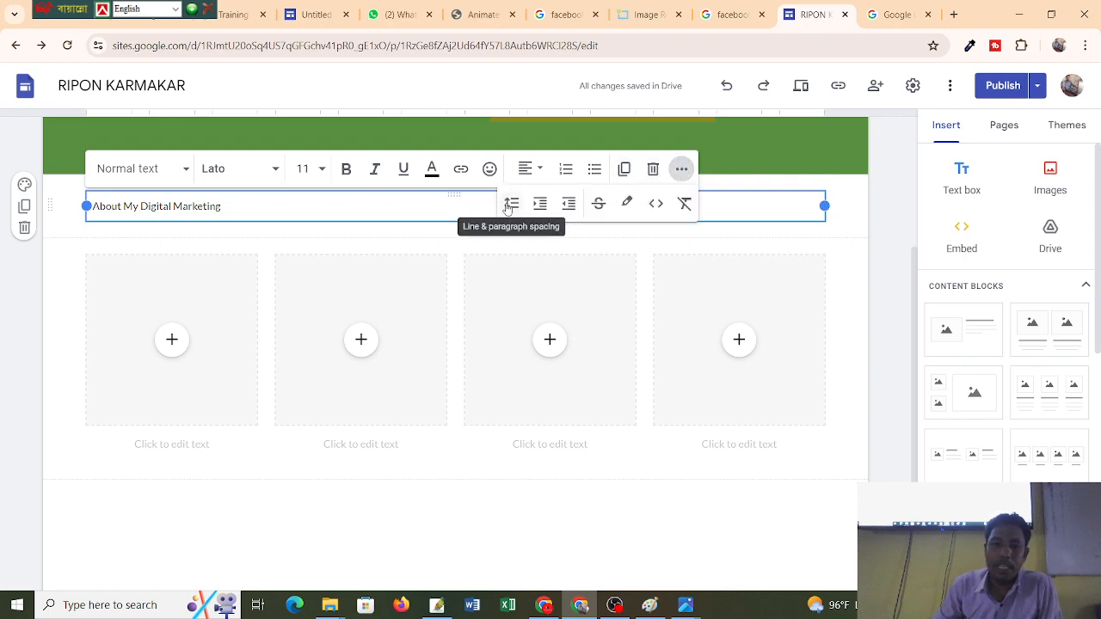
{"action": "left_click", "coordinate": [736, 185]}
{"action": "left_click", "coordinate": [270, 214]}
{"action": "left_click_drag", "start_coordinate": [270, 214], "coordinate": [46, 210]}
{"action": "left_click", "coordinate": [540, 169]}
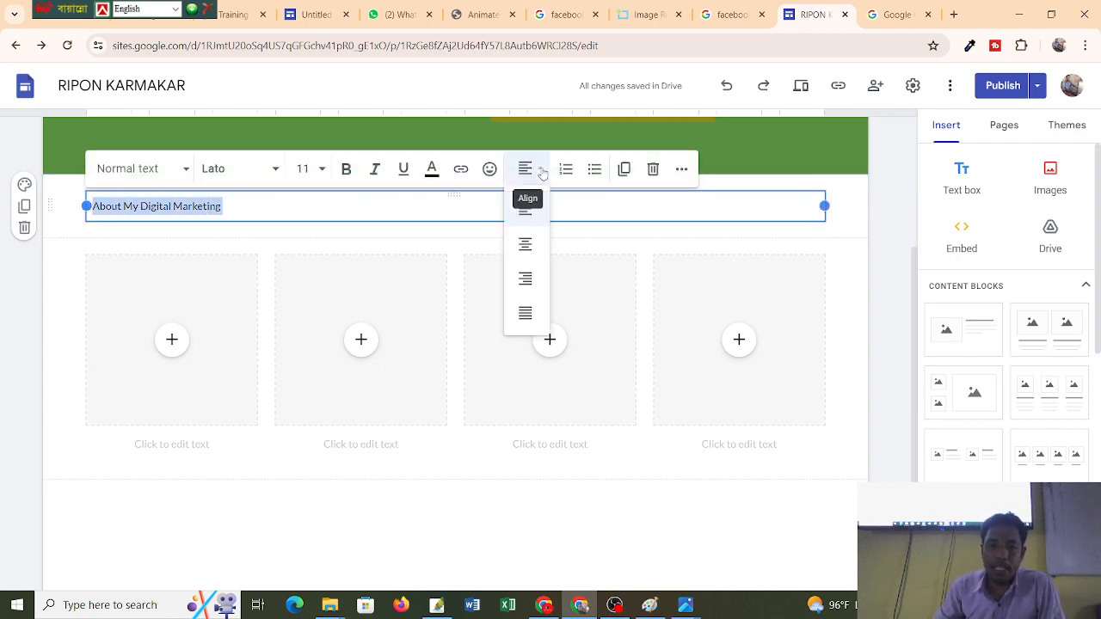
{"action": "left_click", "coordinate": [525, 248]}
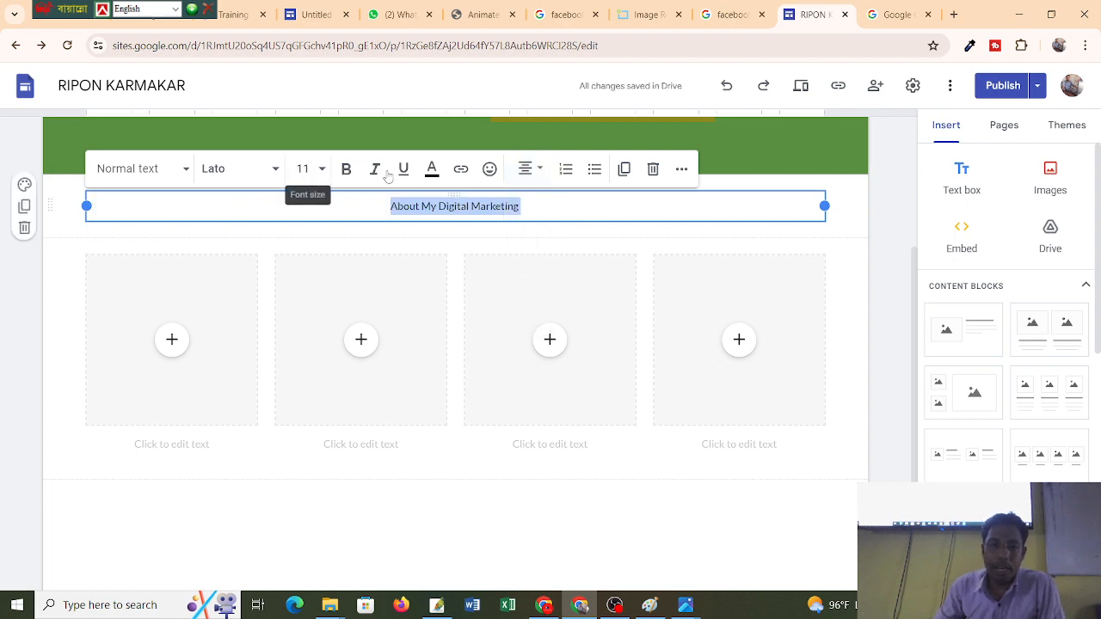
Set the heading to size 18 in the Lato Black font.
{"action": "left_click", "coordinate": [301, 169]}
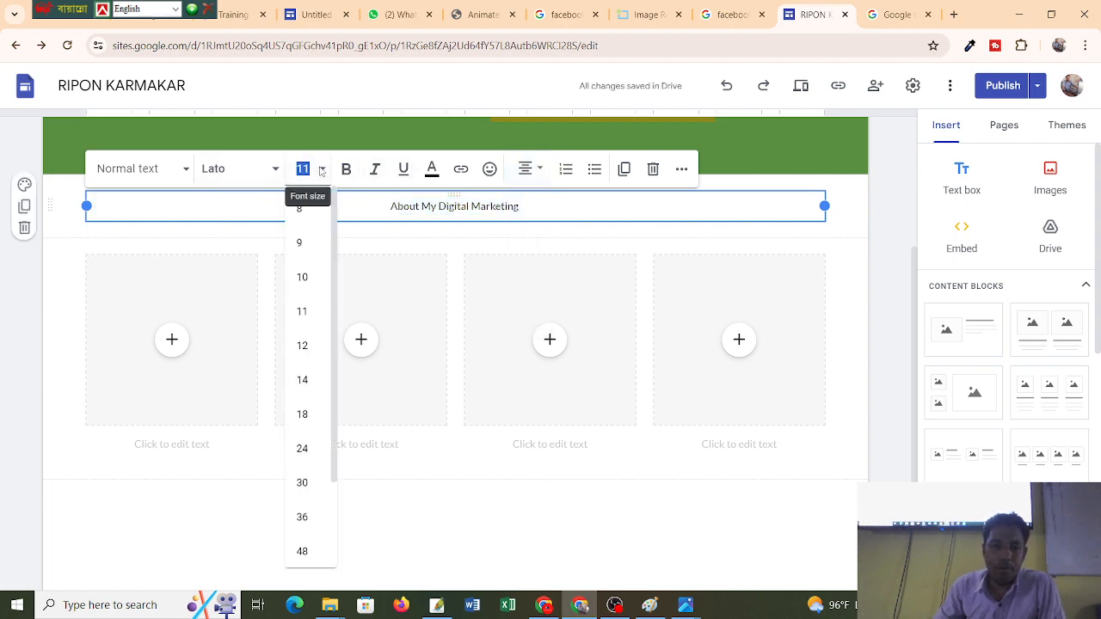
{"action": "left_click", "coordinate": [304, 416]}
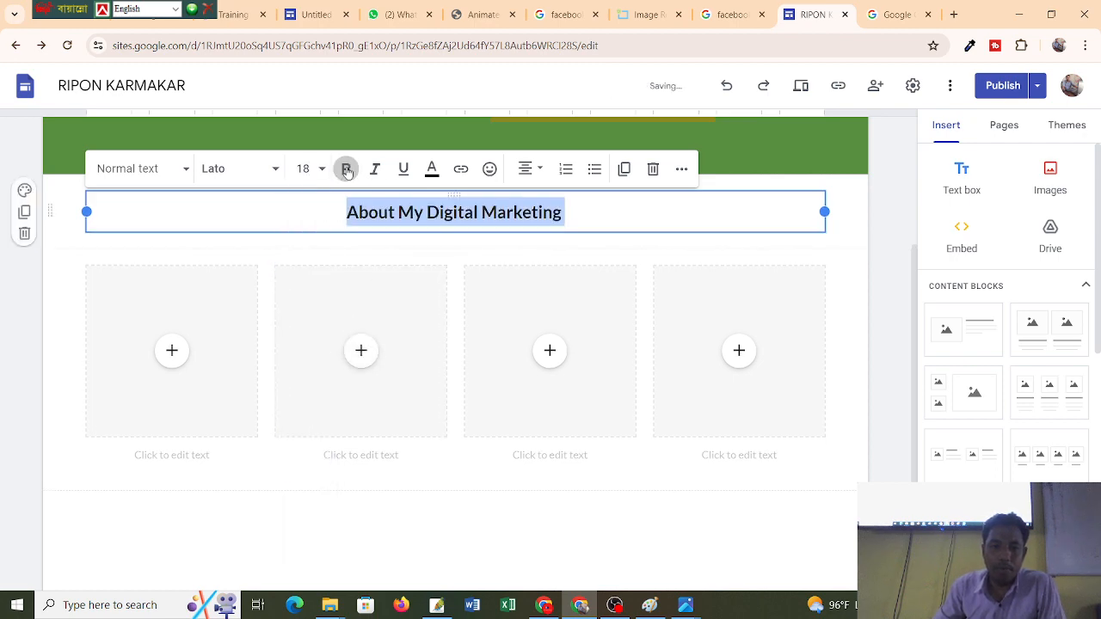
{"action": "left_click", "coordinate": [236, 170]}
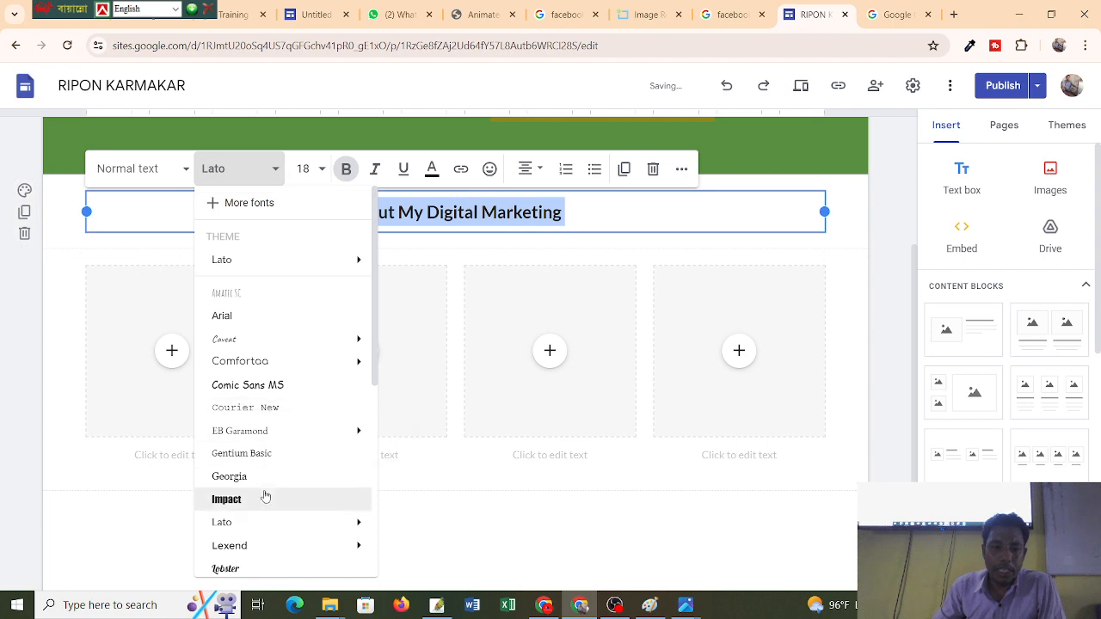
{"action": "scroll", "coordinate": [266, 498], "scroll_direction": "down", "scroll_amount": 4}
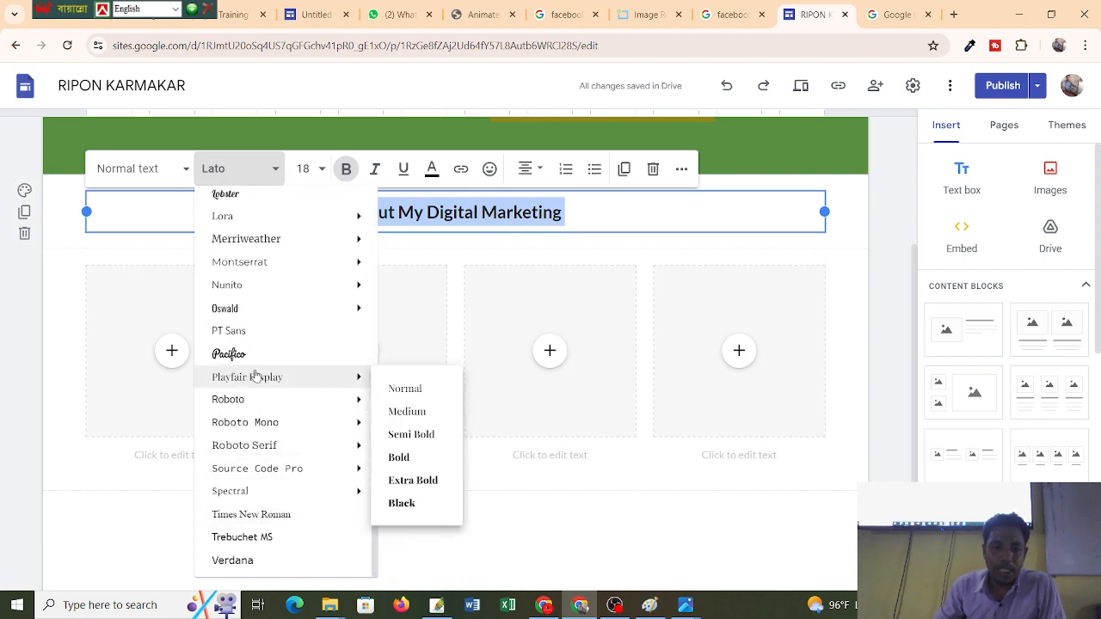
{"action": "scroll", "coordinate": [258, 378], "scroll_direction": "up", "scroll_amount": 5}
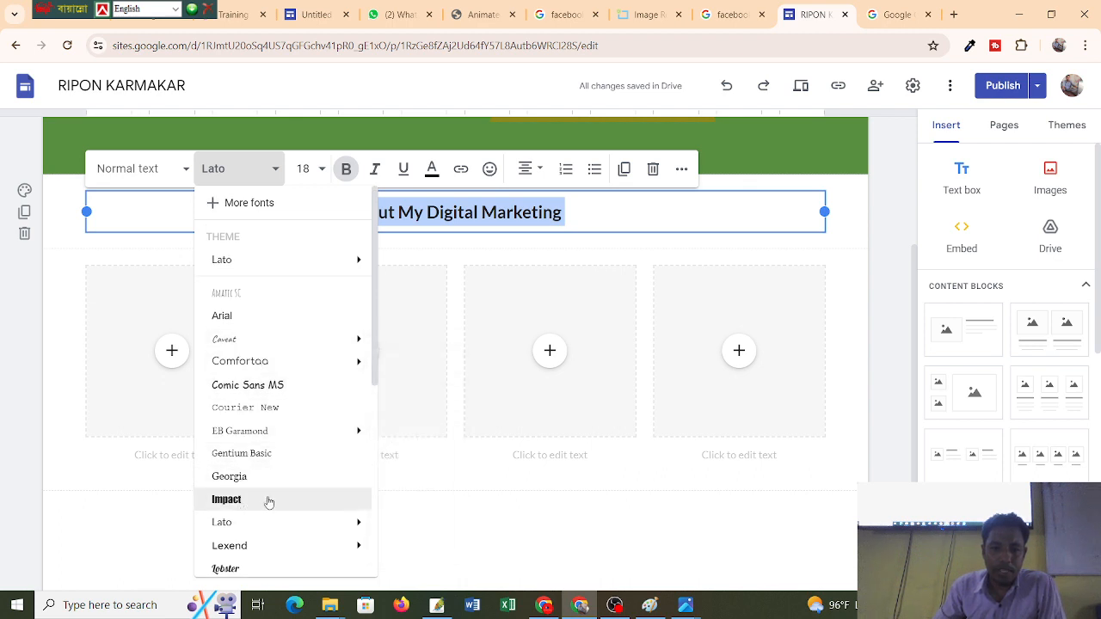
{"action": "mouse_move", "coordinate": [348, 522]}
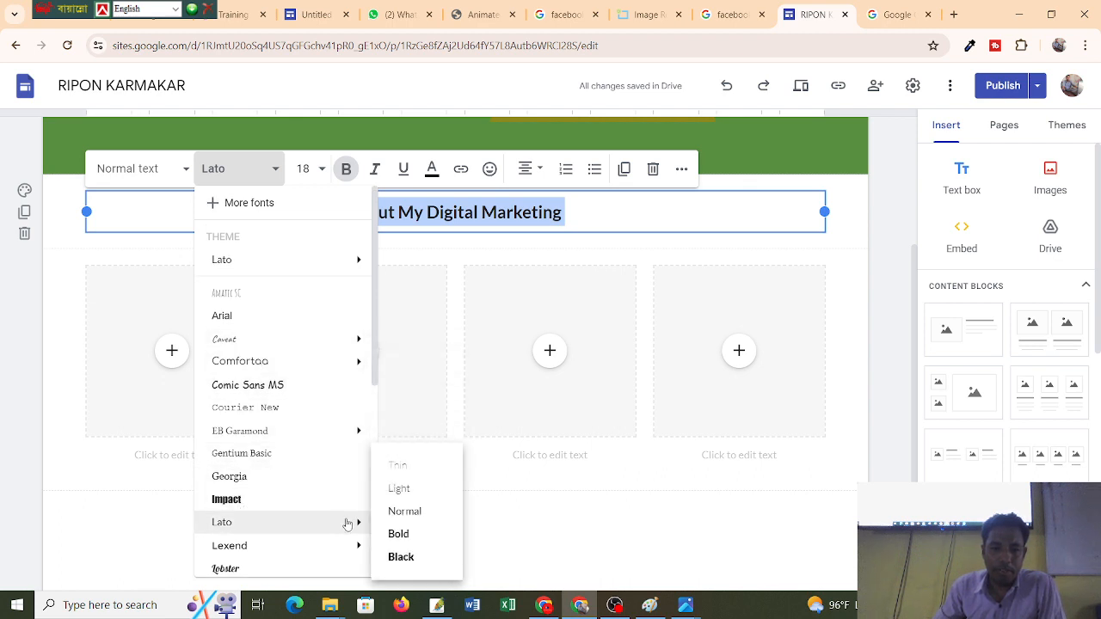
{"action": "left_click", "coordinate": [409, 554]}
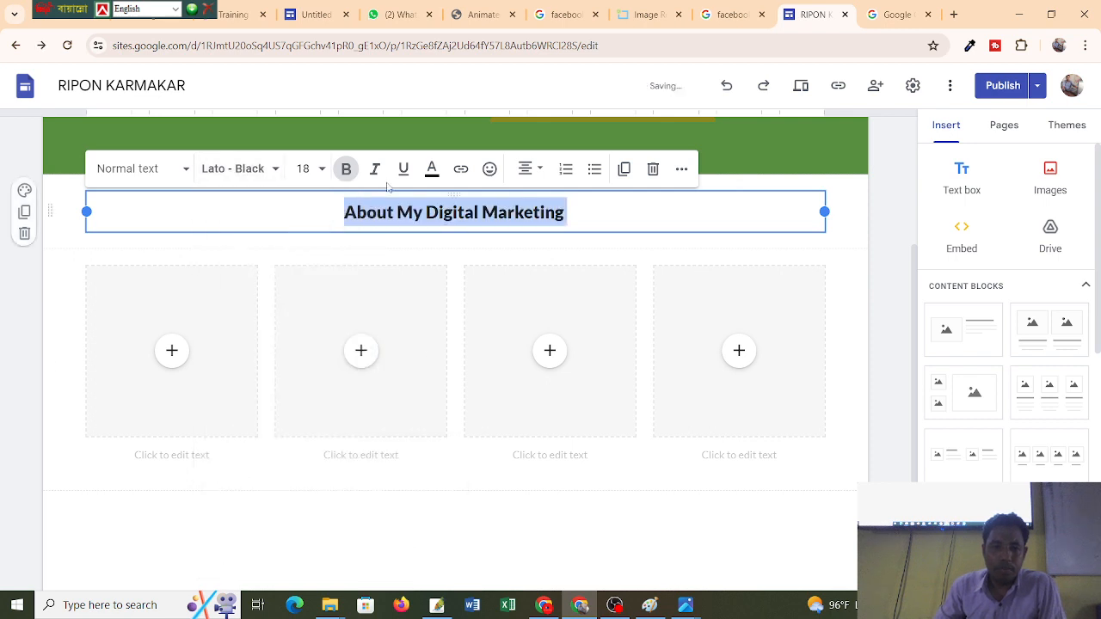
Enlarge the heading to size 24, leaving its text colour unchanged.
{"action": "left_click", "coordinate": [304, 168]}
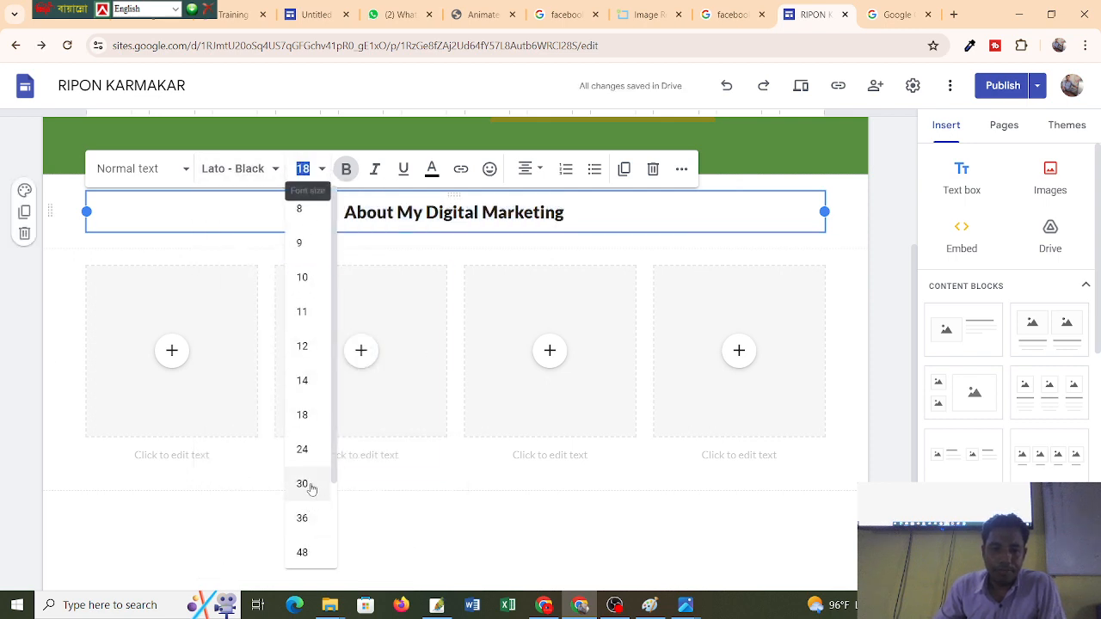
{"action": "left_click", "coordinate": [302, 449]}
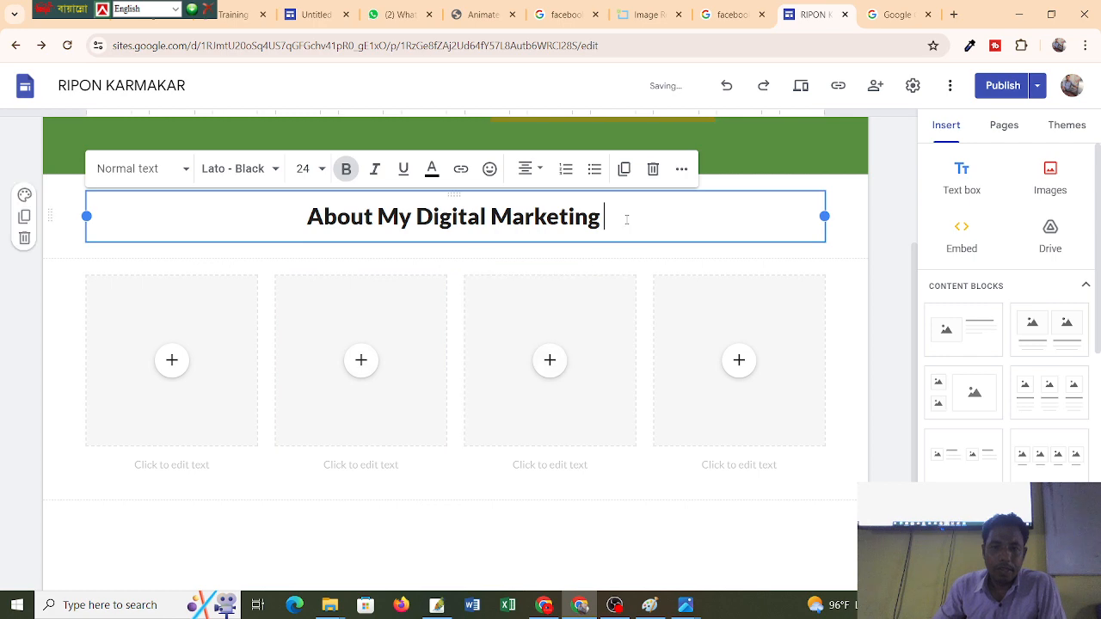
{"action": "left_click_drag", "start_coordinate": [618, 219], "coordinate": [275, 206]}
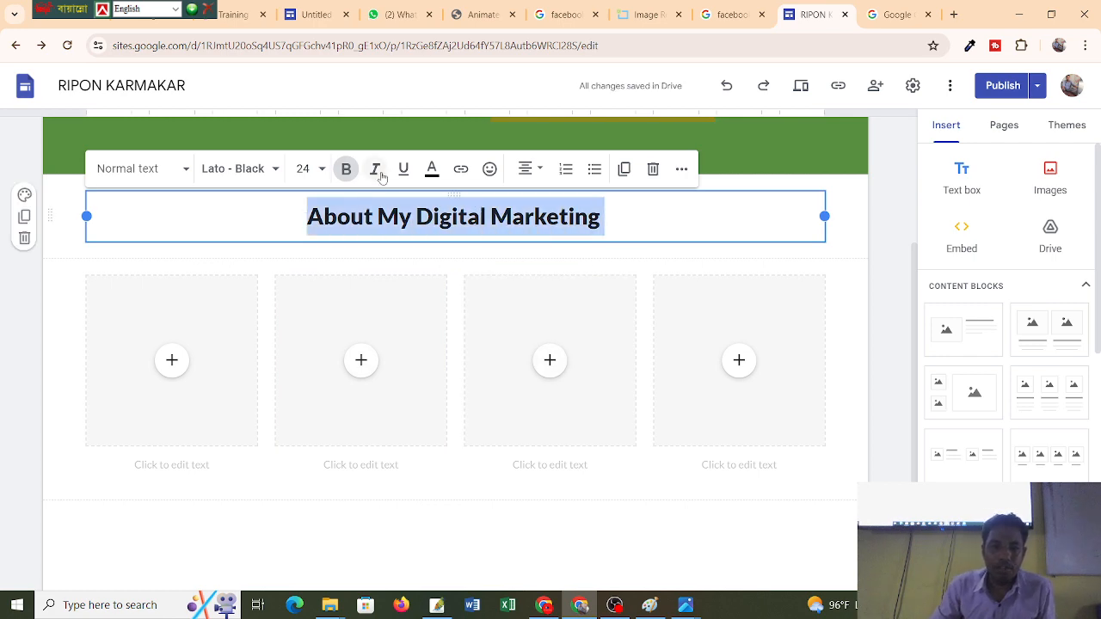
{"action": "left_click", "coordinate": [432, 169]}
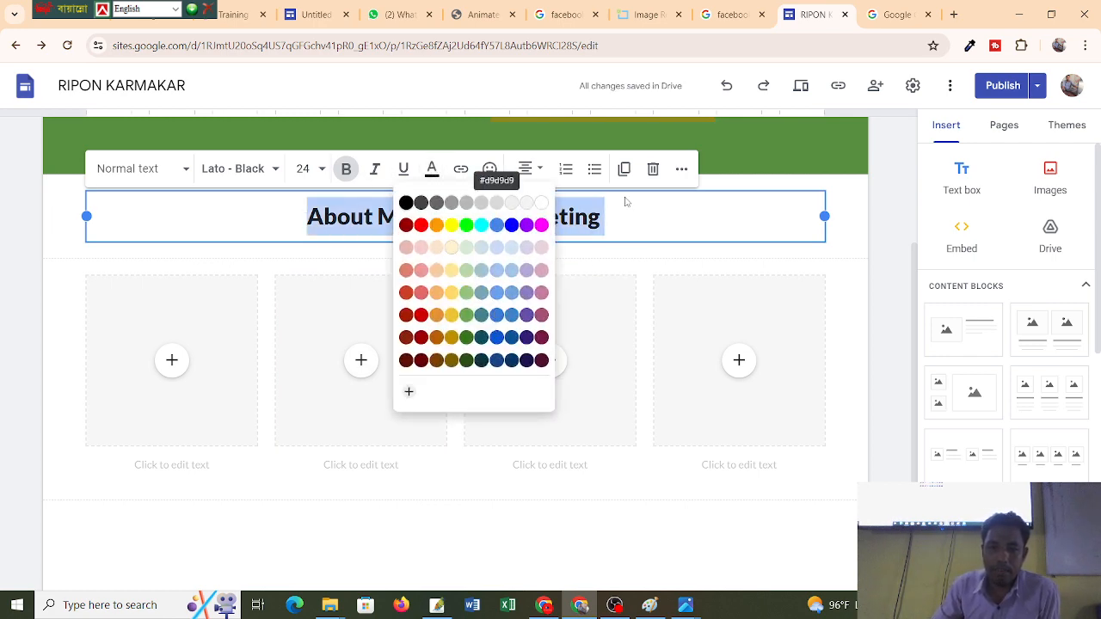
{"action": "left_click", "coordinate": [716, 225]}
{"action": "left_click", "coordinate": [513, 217]}
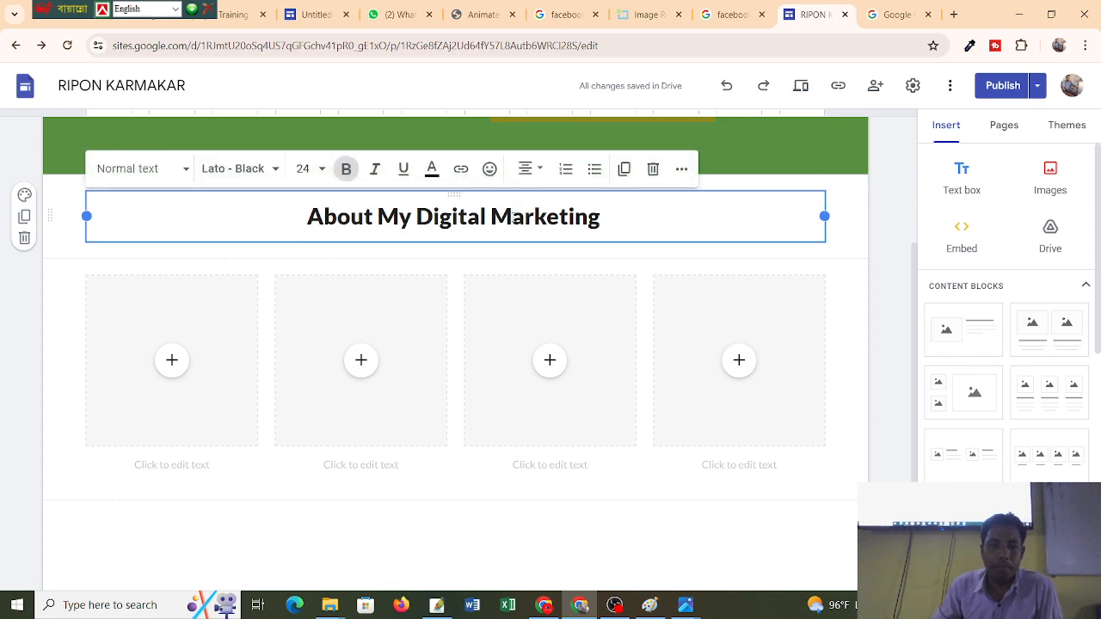
Try the dark blue, white and grey section styles on the About band, settling on blue Style 3.
{"action": "left_click", "coordinate": [25, 197]}
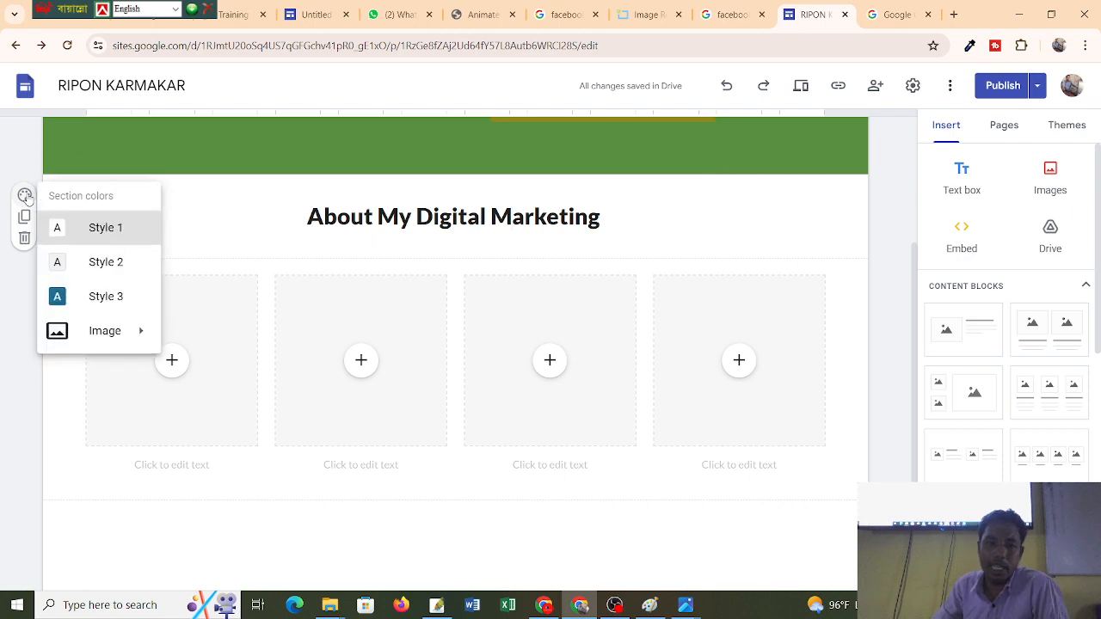
{"action": "left_click", "coordinate": [102, 300]}
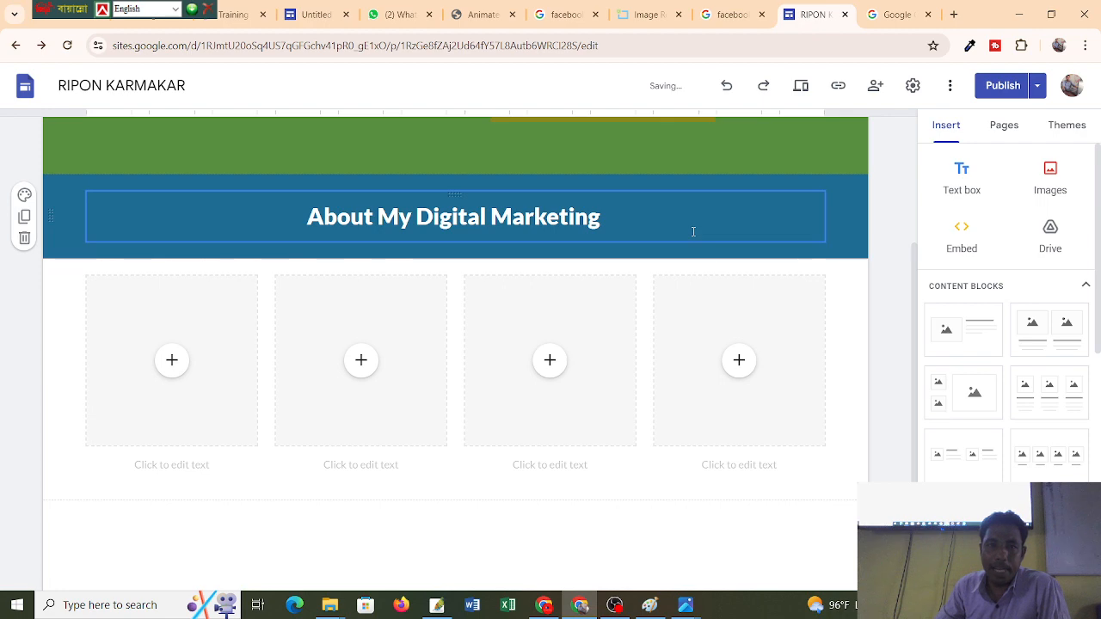
{"action": "scroll", "coordinate": [693, 231], "scroll_direction": "up", "scroll_amount": 2}
{"action": "scroll", "coordinate": [676, 239], "scroll_direction": "down", "scroll_amount": 3}
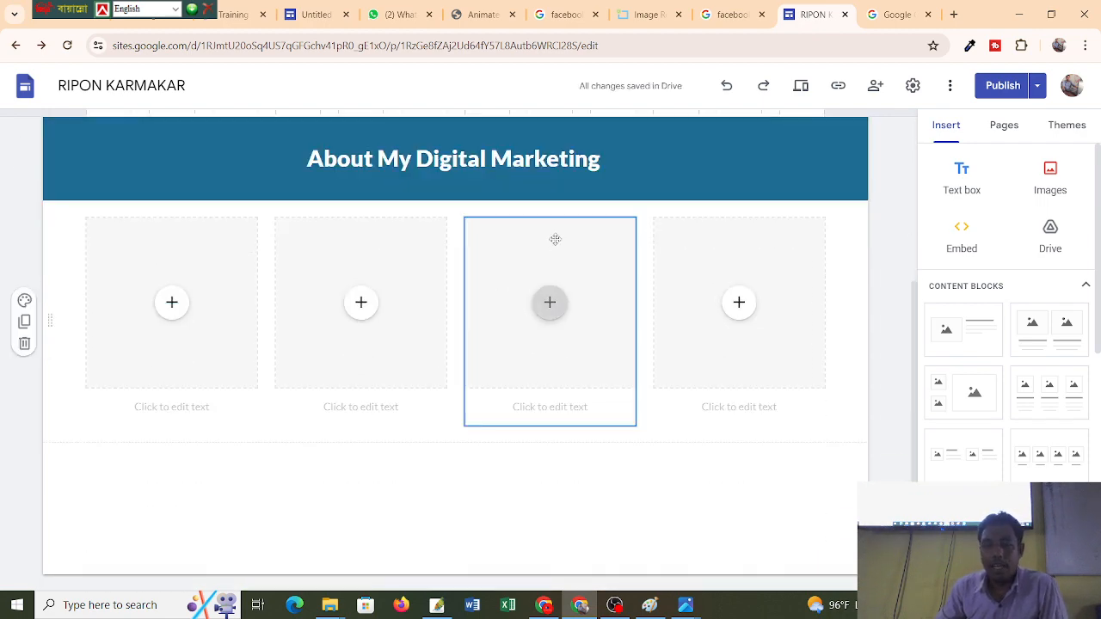
{"action": "scroll", "coordinate": [533, 245], "scroll_direction": "up", "scroll_amount": 3}
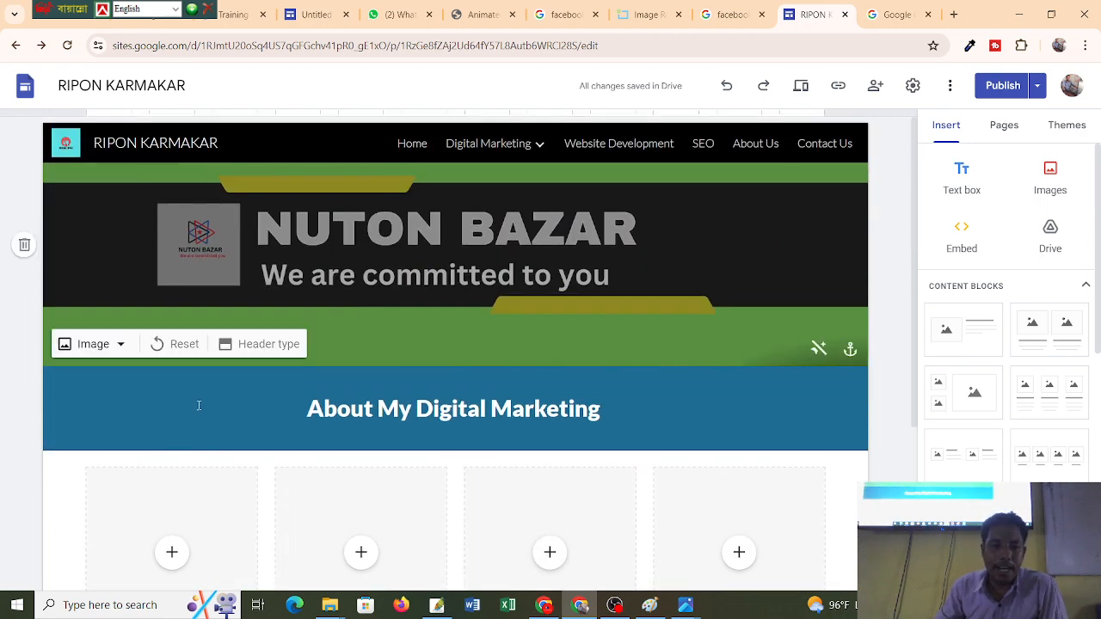
{"action": "scroll", "coordinate": [299, 364], "scroll_direction": "down", "scroll_amount": 2}
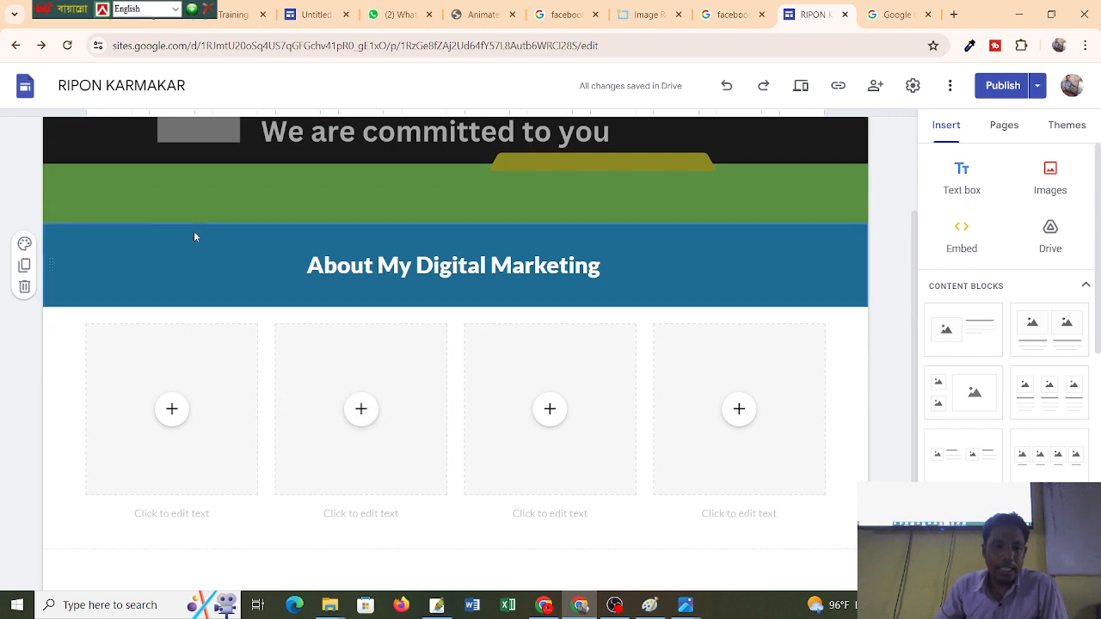
{"action": "left_click", "coordinate": [24, 243]}
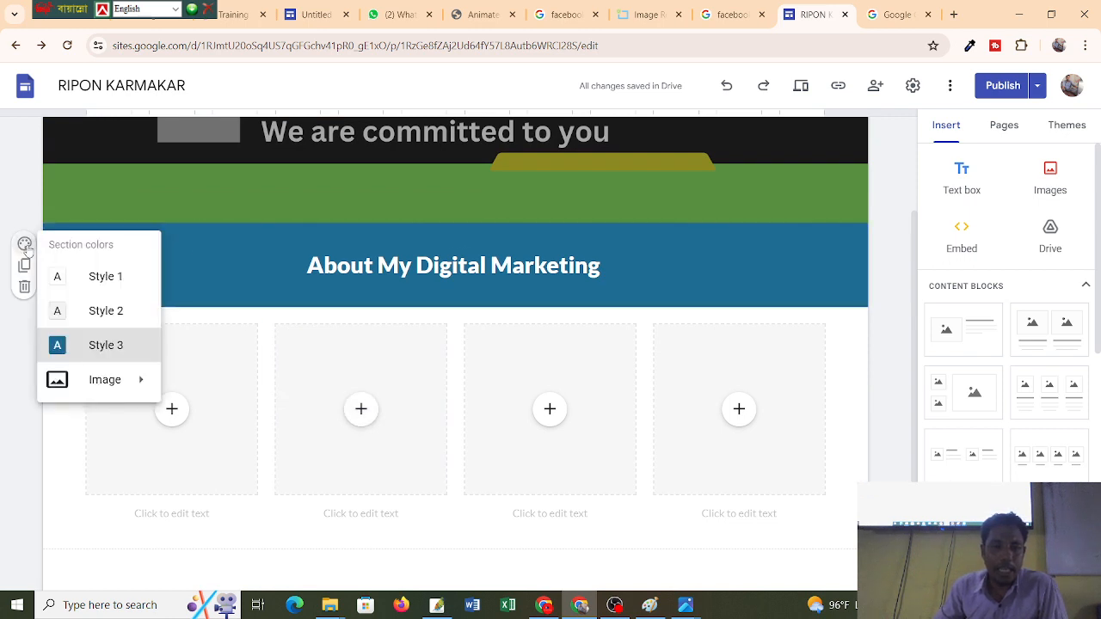
{"action": "left_click", "coordinate": [112, 273]}
{"action": "left_click", "coordinate": [24, 243]}
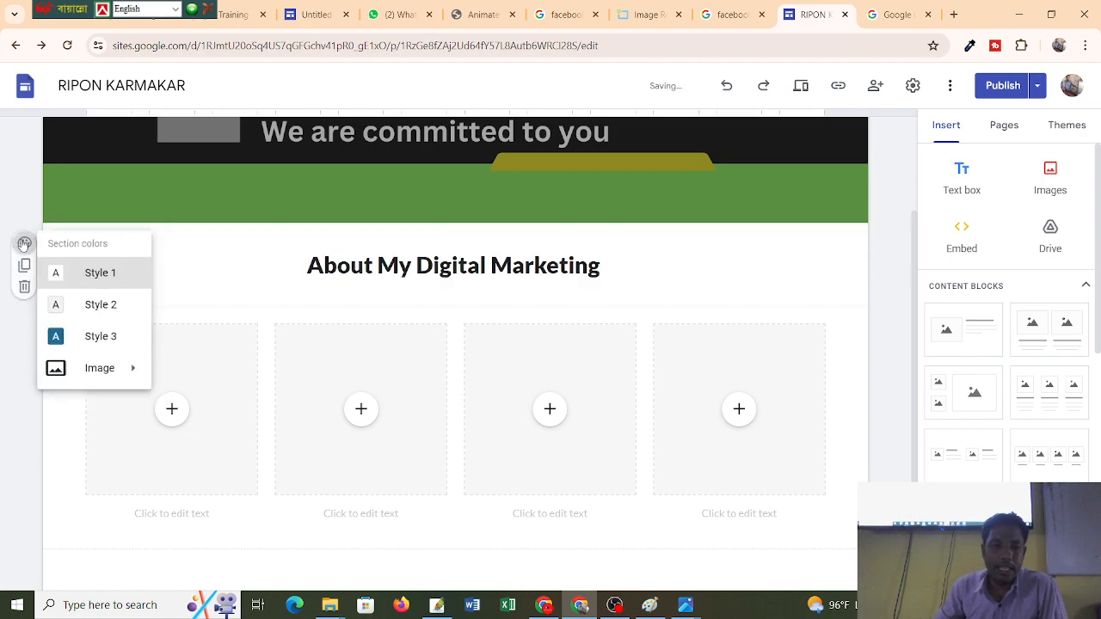
{"action": "left_click", "coordinate": [92, 310]}
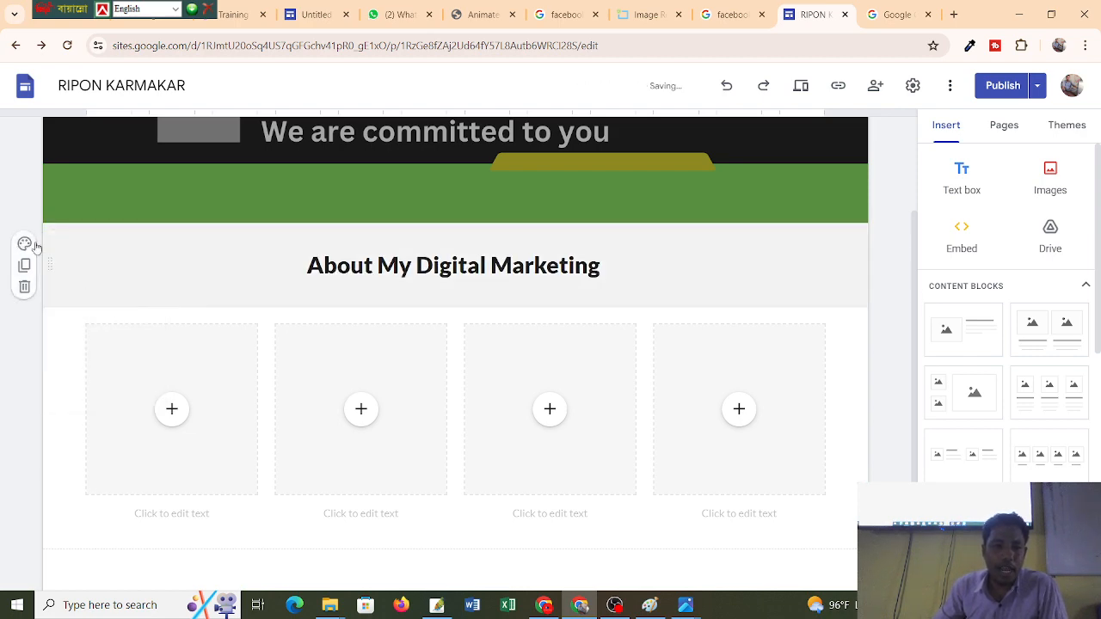
{"action": "left_click", "coordinate": [26, 244]}
{"action": "left_click", "coordinate": [118, 342]}
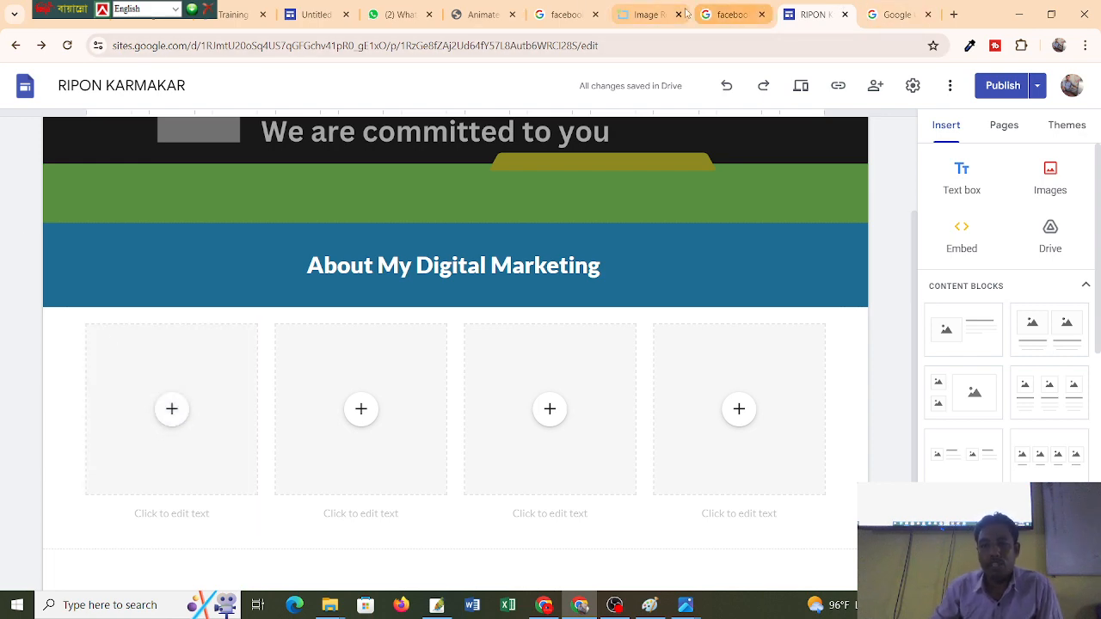
In a new tab, search Google for a slide background image.
{"action": "left_click", "coordinate": [895, 14]}
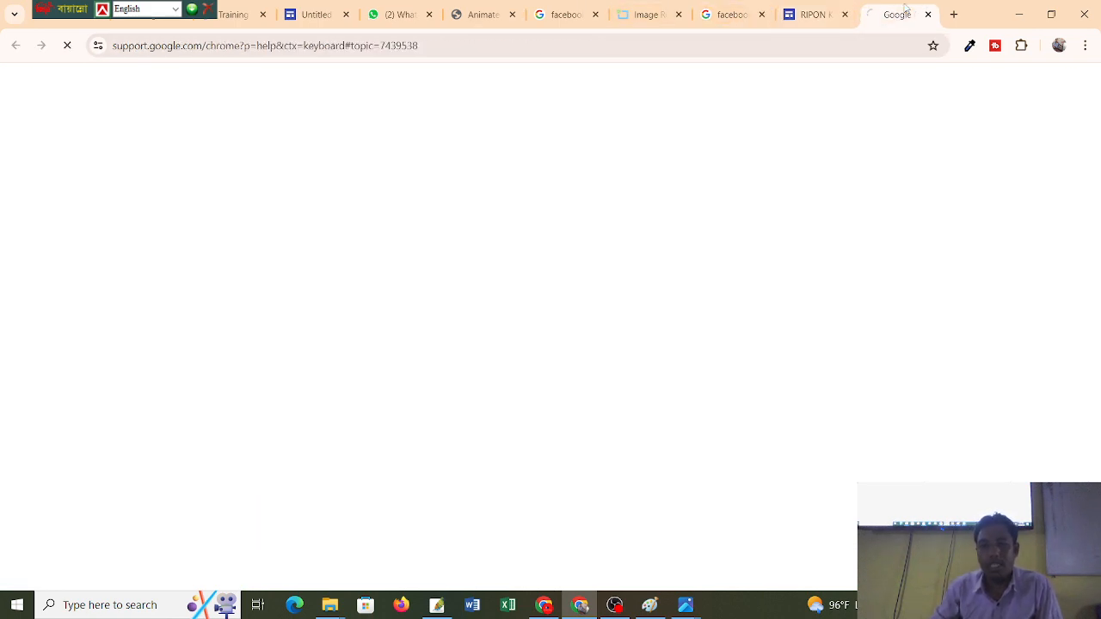
{"action": "left_click", "coordinate": [954, 14]}
{"action": "left_click", "coordinate": [325, 45]}
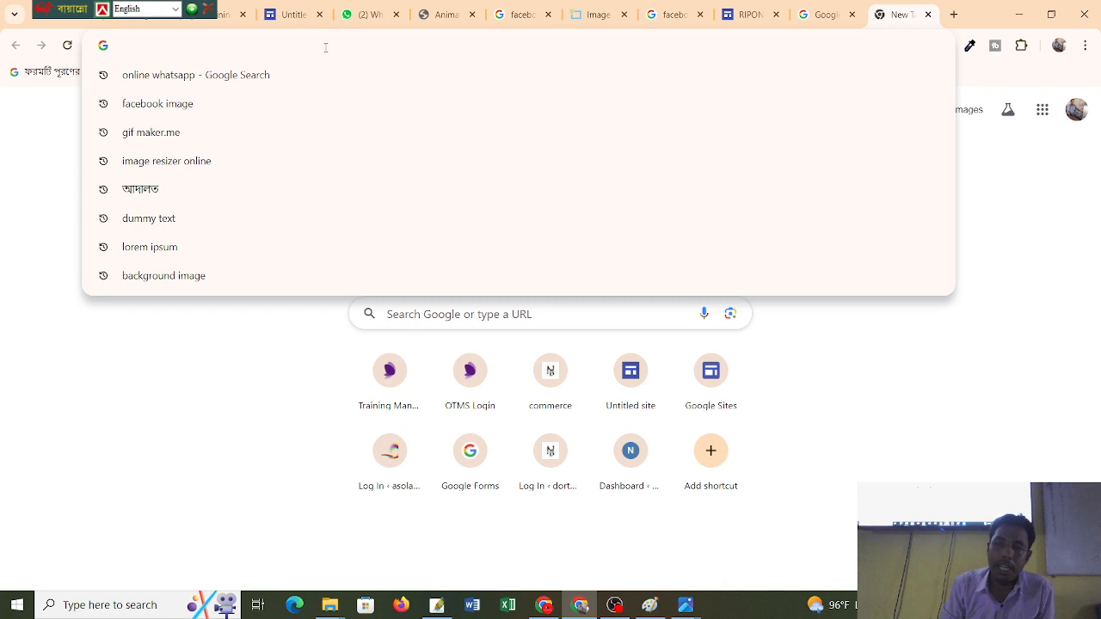
{"action": "type", "text": "s"}
{"action": "key", "text": "BackSpace"}
{"action": "key", "text": "BackSpace"}
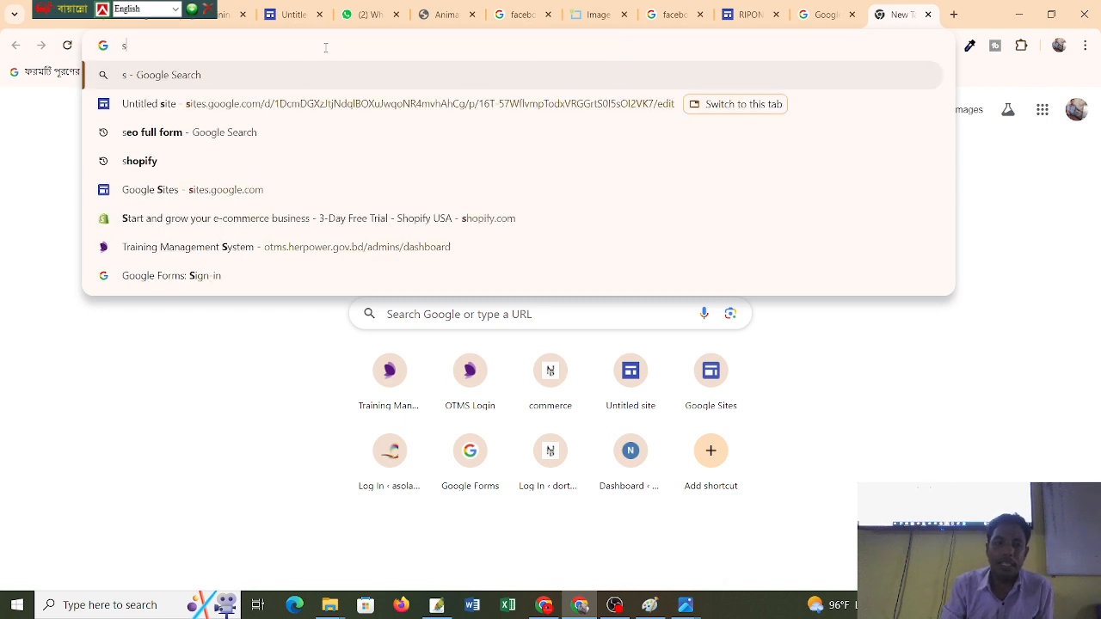
{"action": "type", "text": "slo"}
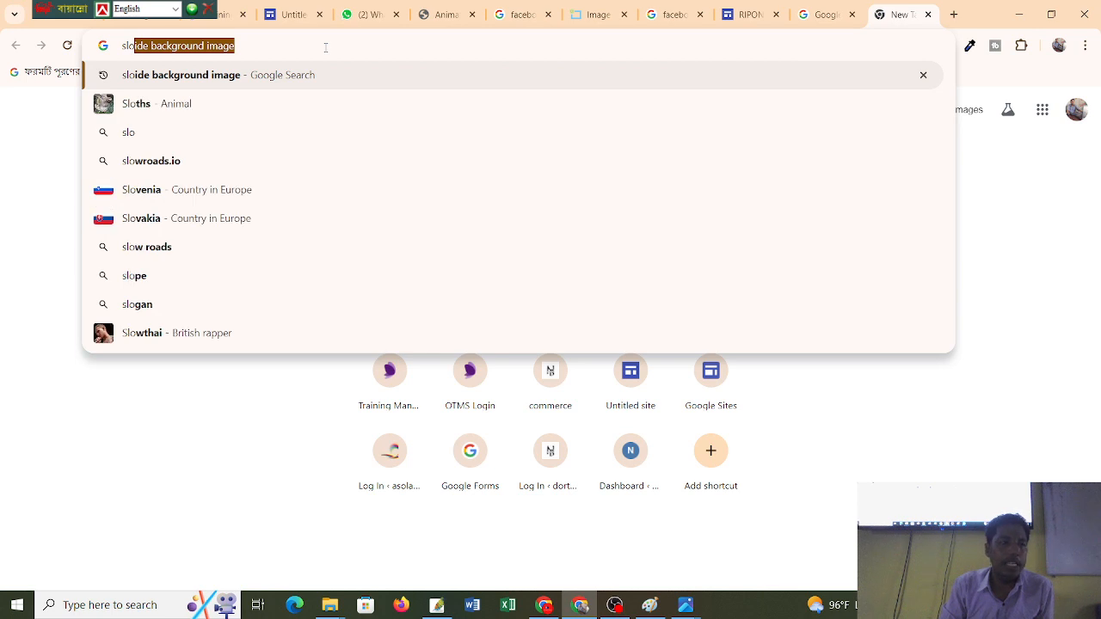
{"action": "type", "text": "ide"}
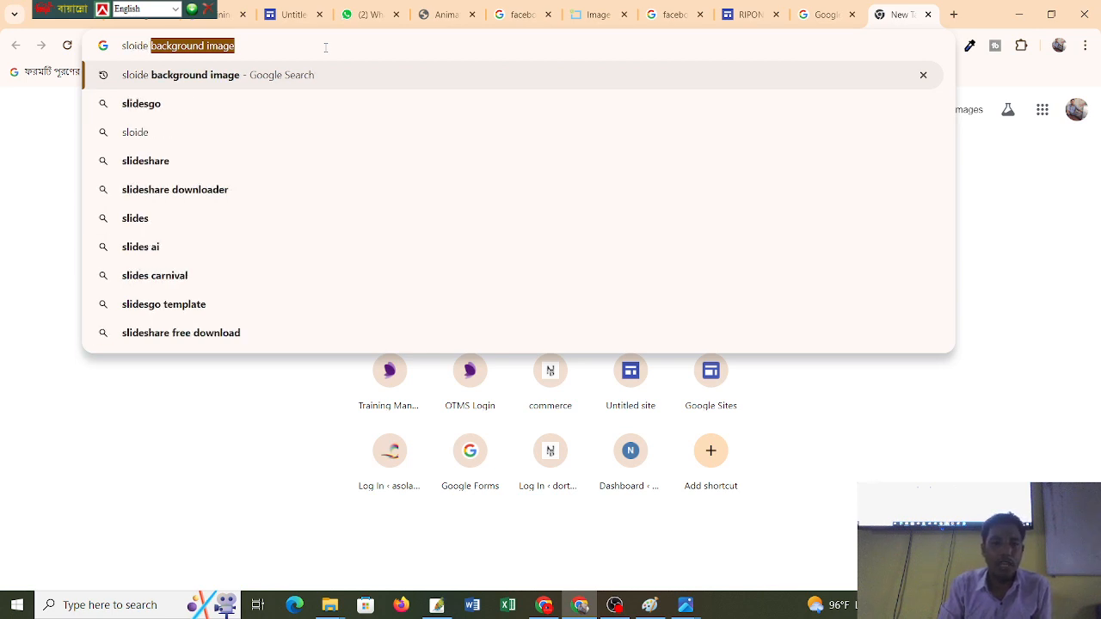
{"action": "key", "text": "Right"}
{"action": "key", "text": "Return"}
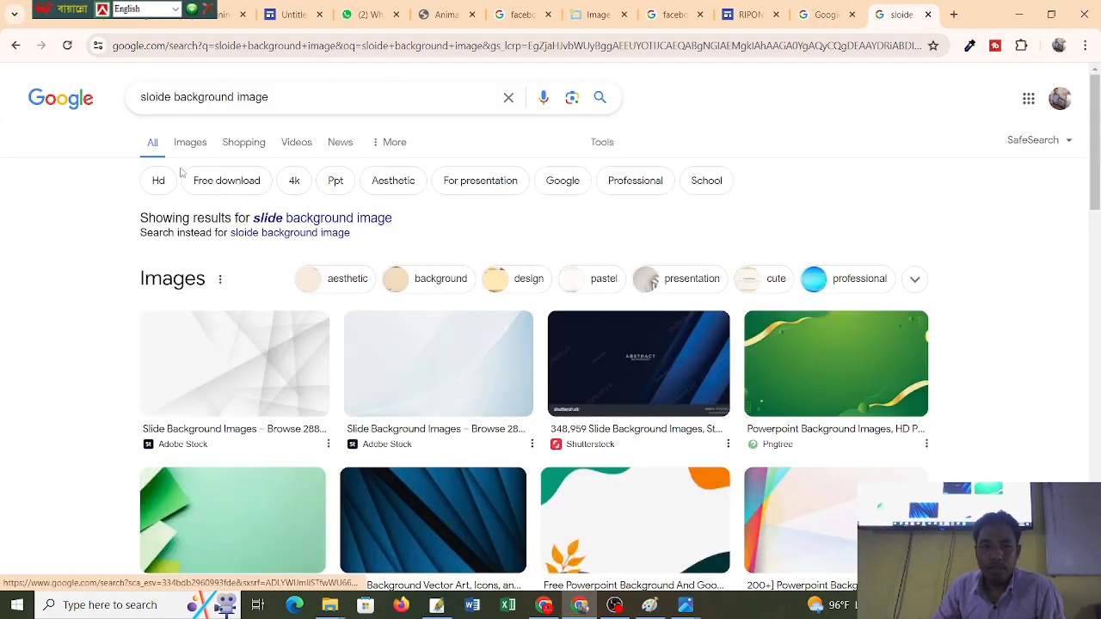
Show image results and change the query to 'solide color background image'.
{"action": "left_click", "coordinate": [187, 150]}
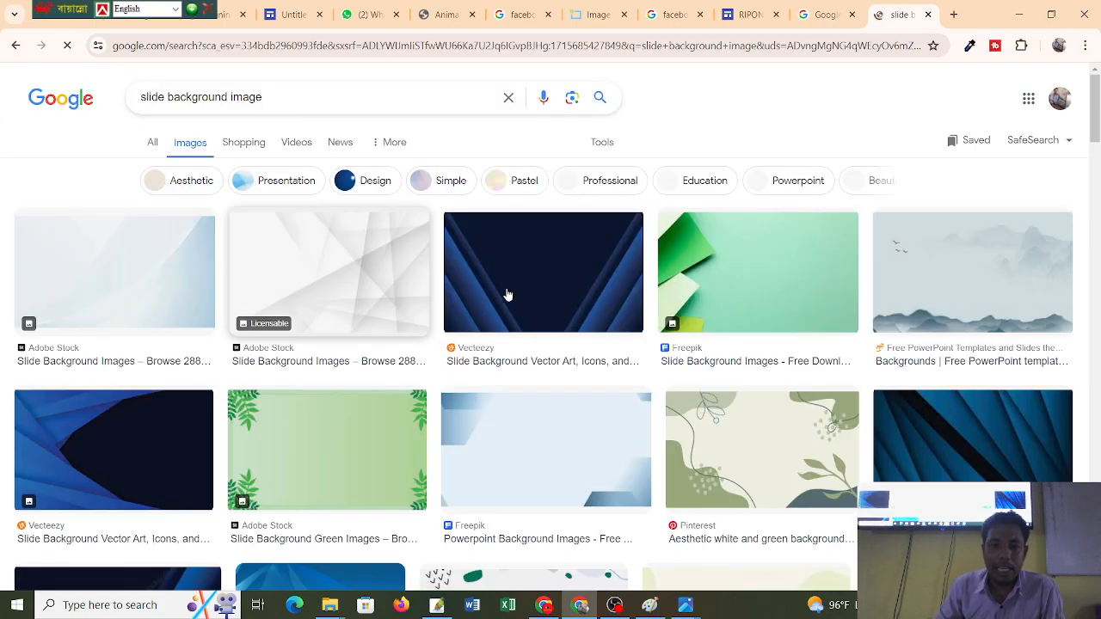
{"action": "scroll", "coordinate": [511, 293], "scroll_direction": "down", "scroll_amount": 3}
{"action": "scroll", "coordinate": [511, 293], "scroll_direction": "down", "scroll_amount": 3}
{"action": "scroll", "coordinate": [284, 345], "scroll_direction": "up", "scroll_amount": 8}
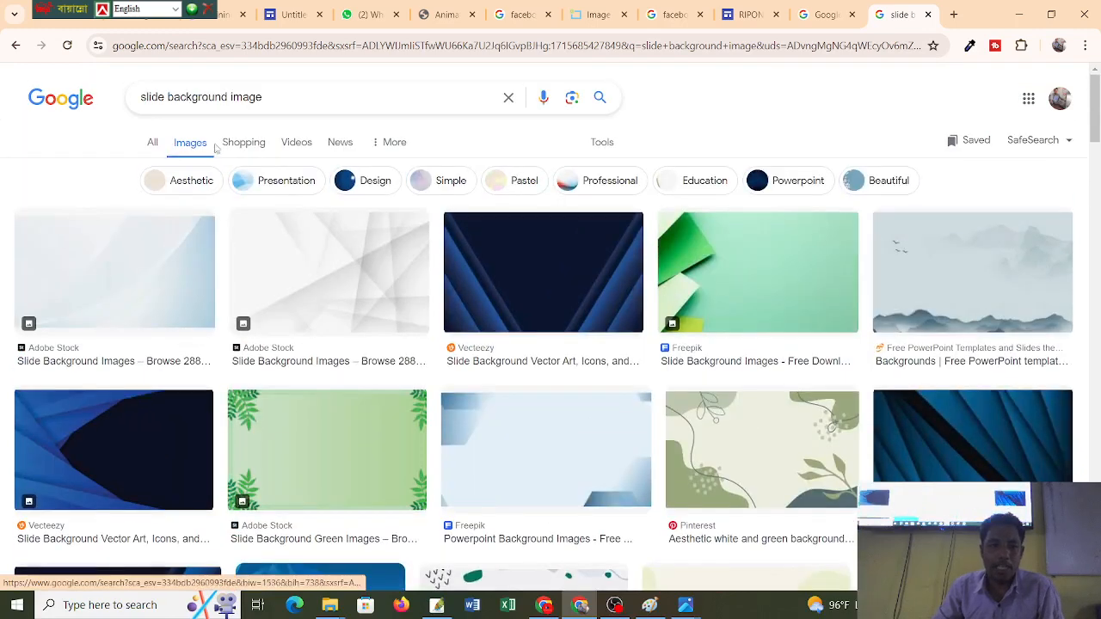
{"action": "key", "text": "ctrl+a"}
{"action": "key", "text": "BackSpace"}
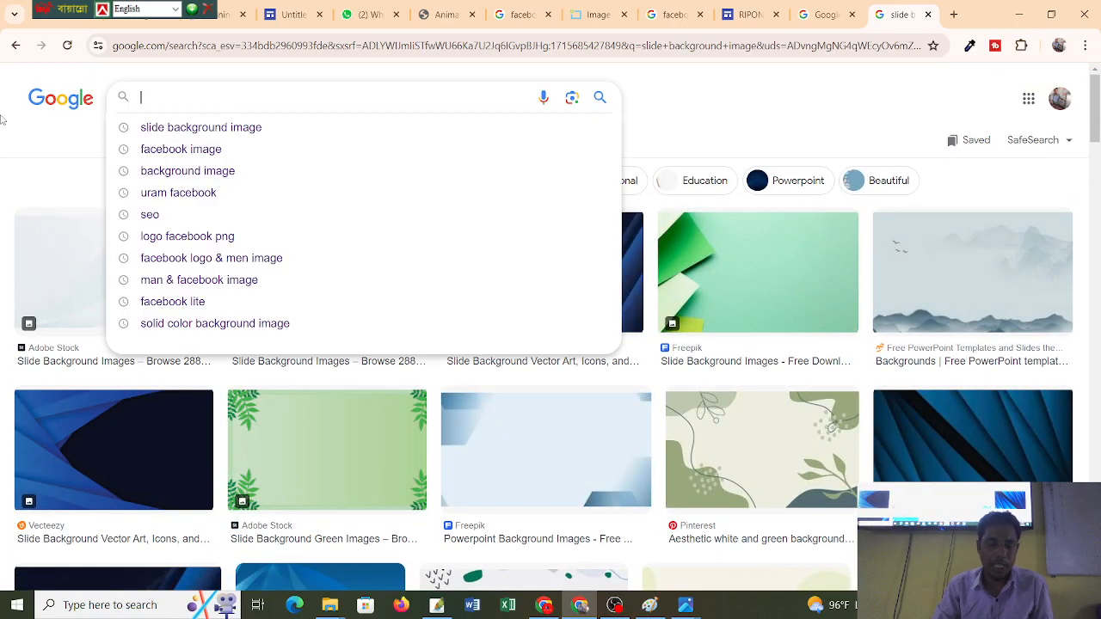
{"action": "type", "text": "s"}
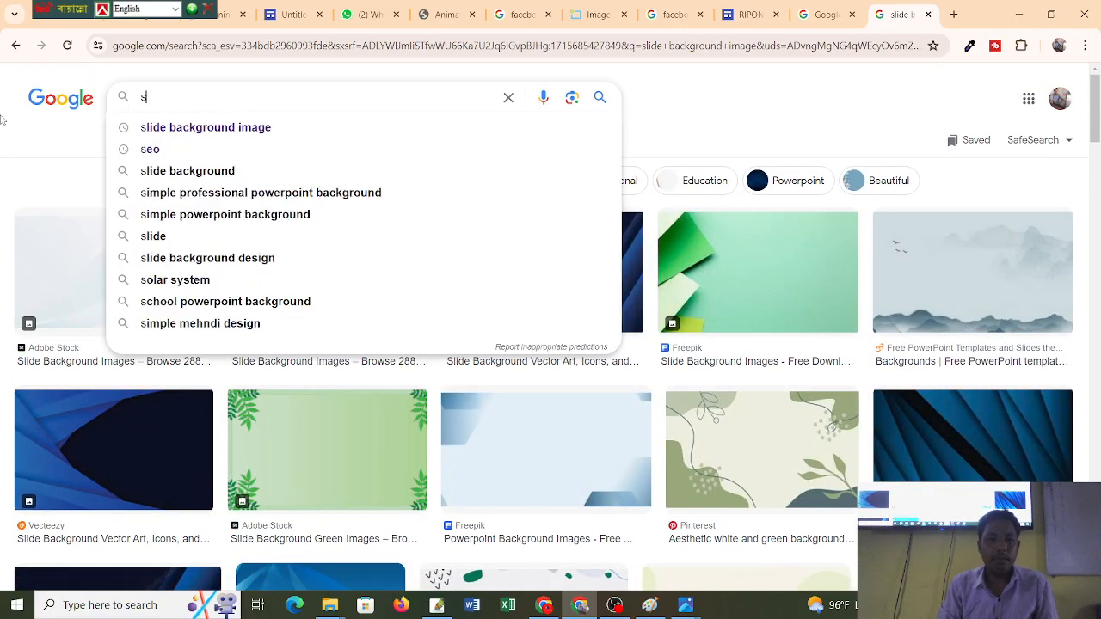
{"action": "type", "text": "li"}
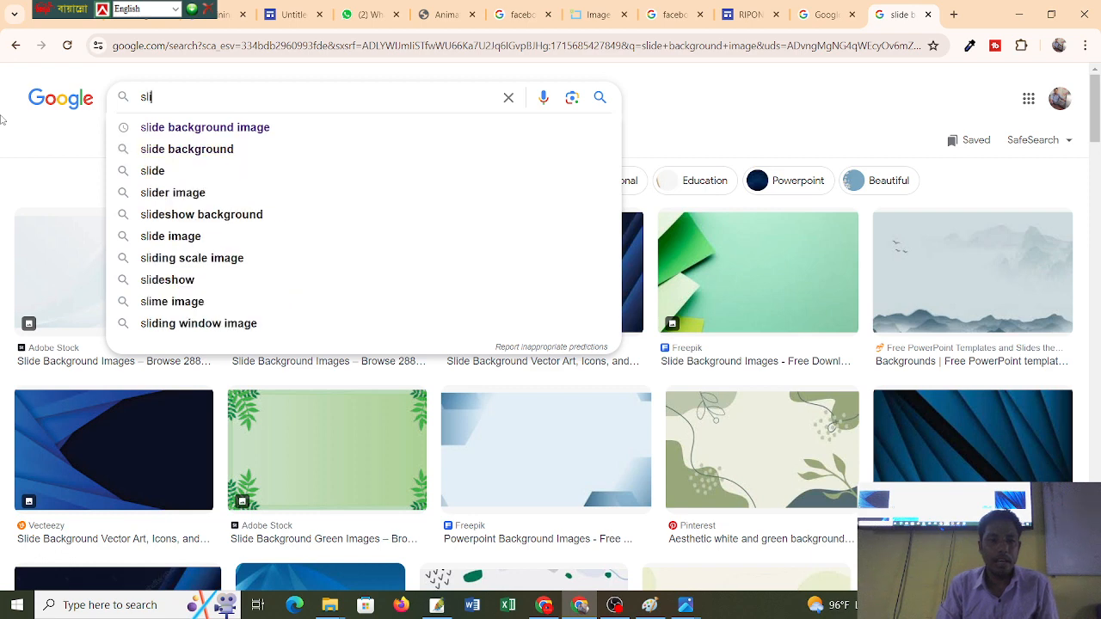
{"action": "key", "text": "BackSpace"}
{"action": "key", "text": "BackSpace"}
{"action": "type", "text": "k"}
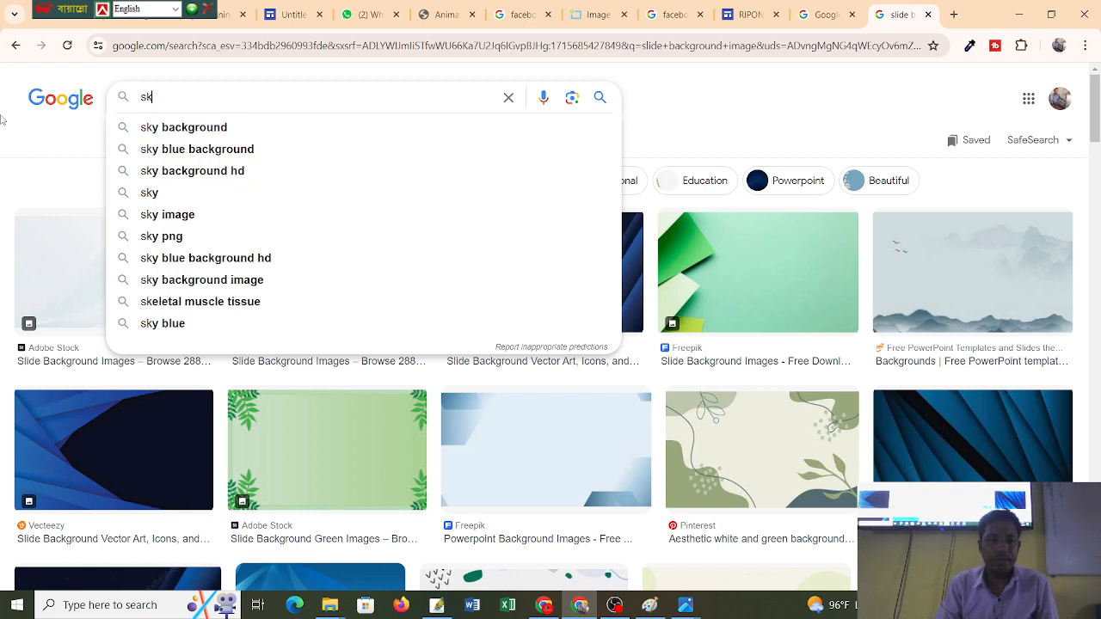
{"action": "key", "text": "BackSpace"}
{"action": "type", "text": "olide"}
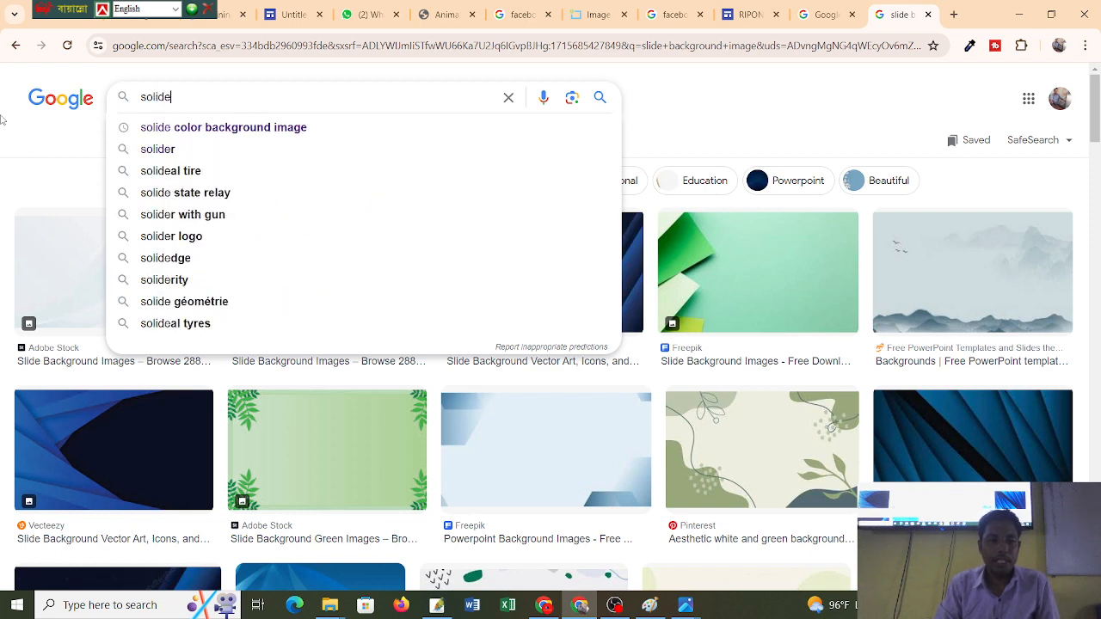
{"action": "left_click", "coordinate": [207, 128]}
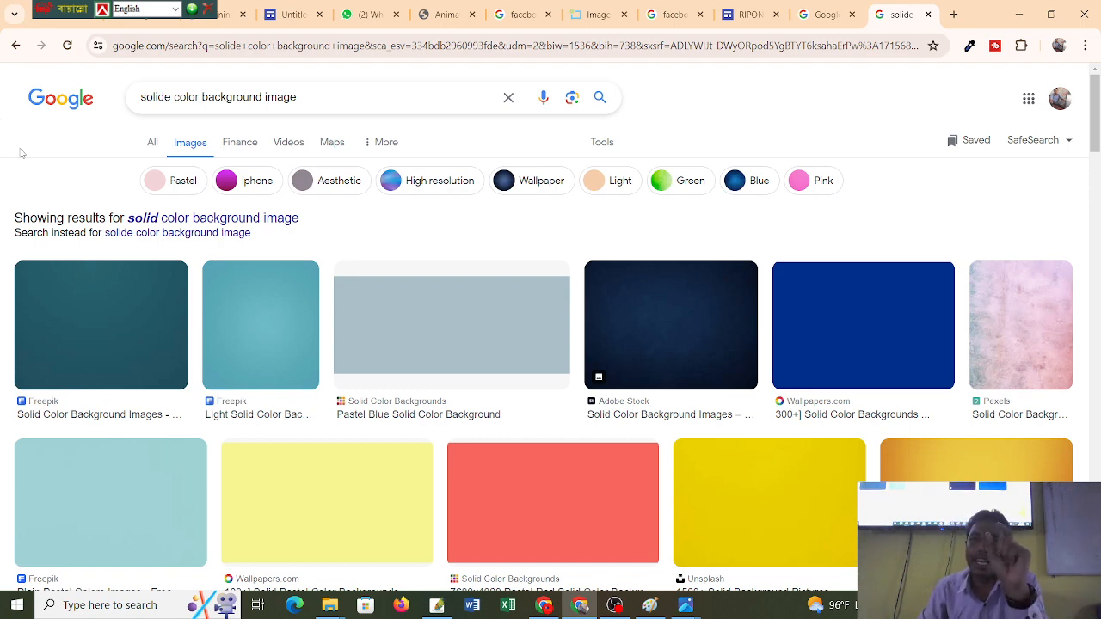
Browse the solid colour background image results, then go back to the reference site tab.
{"action": "scroll", "coordinate": [236, 305], "scroll_direction": "down", "scroll_amount": 2}
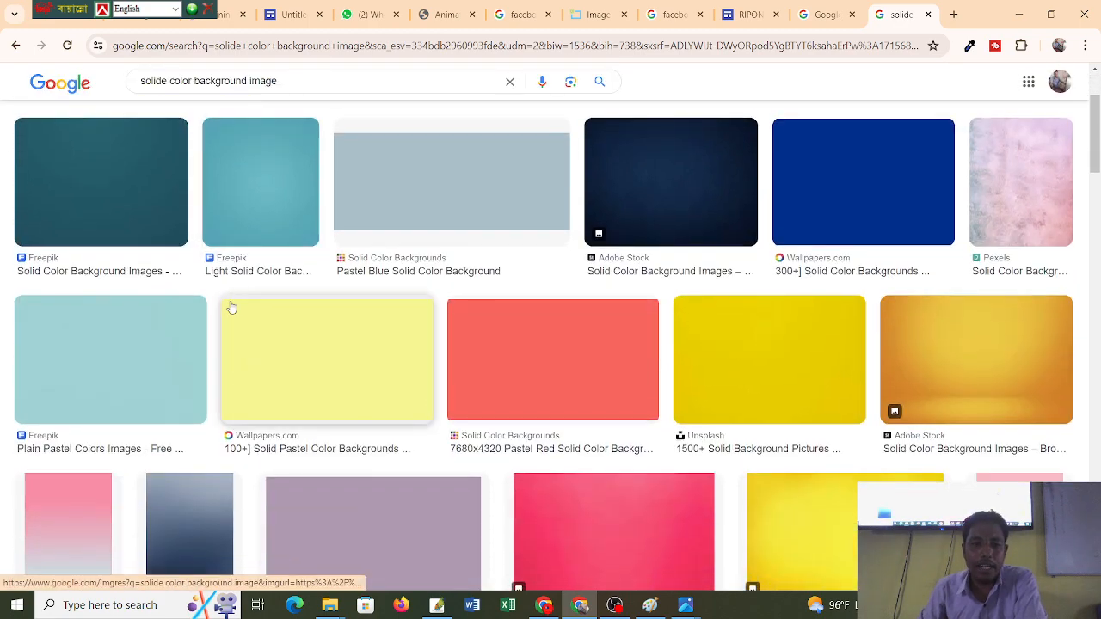
{"action": "scroll", "coordinate": [605, 326], "scroll_direction": "down", "scroll_amount": 2}
{"action": "scroll", "coordinate": [604, 327], "scroll_direction": "down", "scroll_amount": 4}
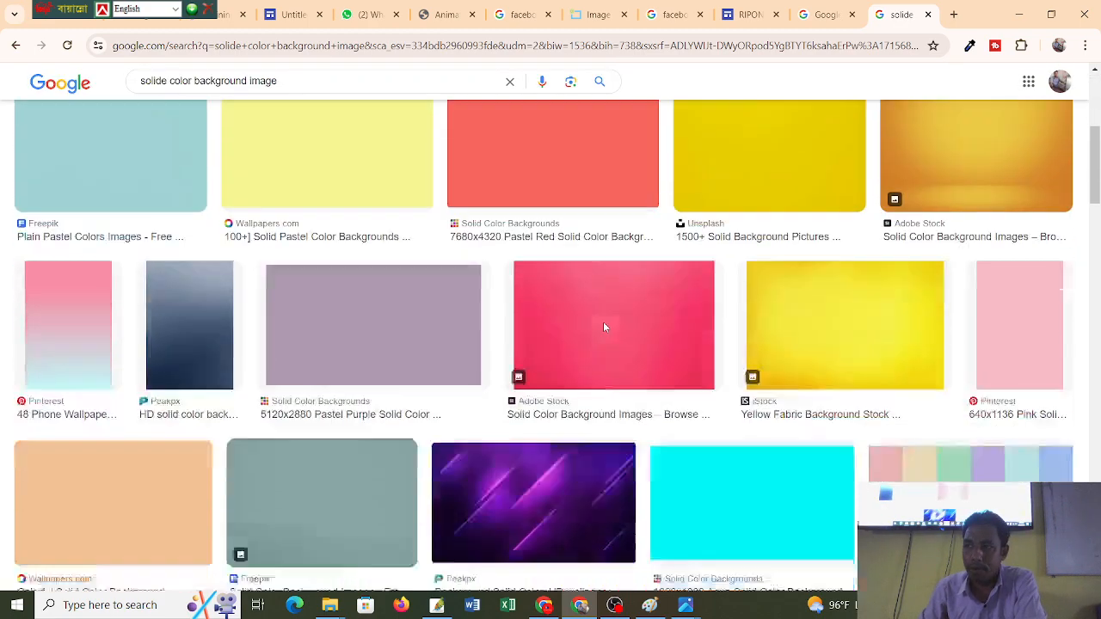
{"action": "scroll", "coordinate": [604, 327], "scroll_direction": "up", "scroll_amount": 4}
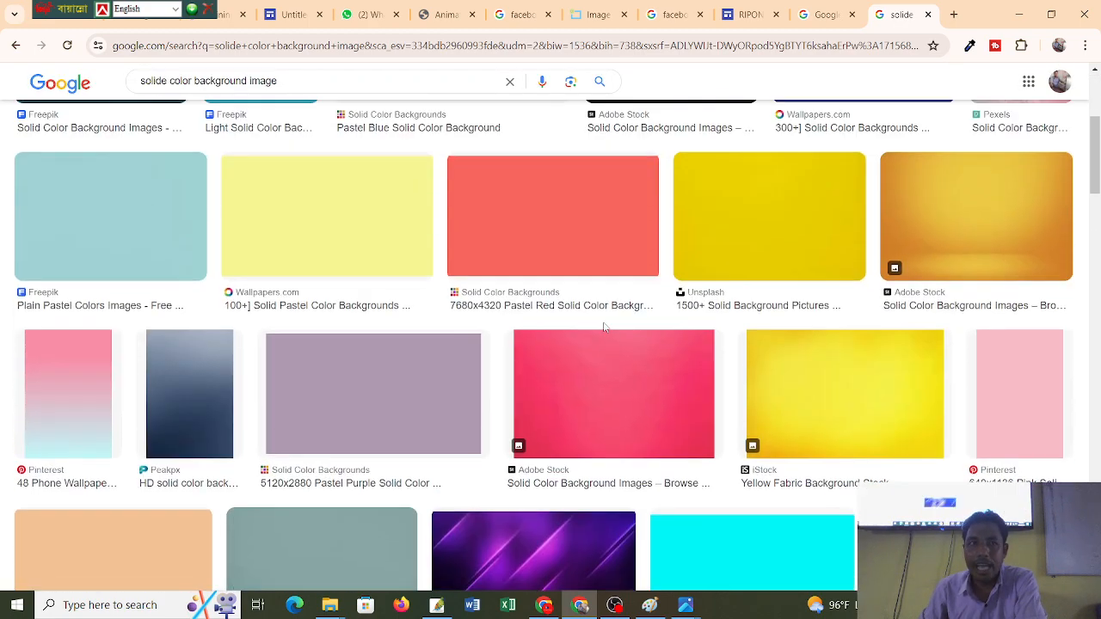
{"action": "scroll", "coordinate": [604, 327], "scroll_direction": "up", "scroll_amount": 3}
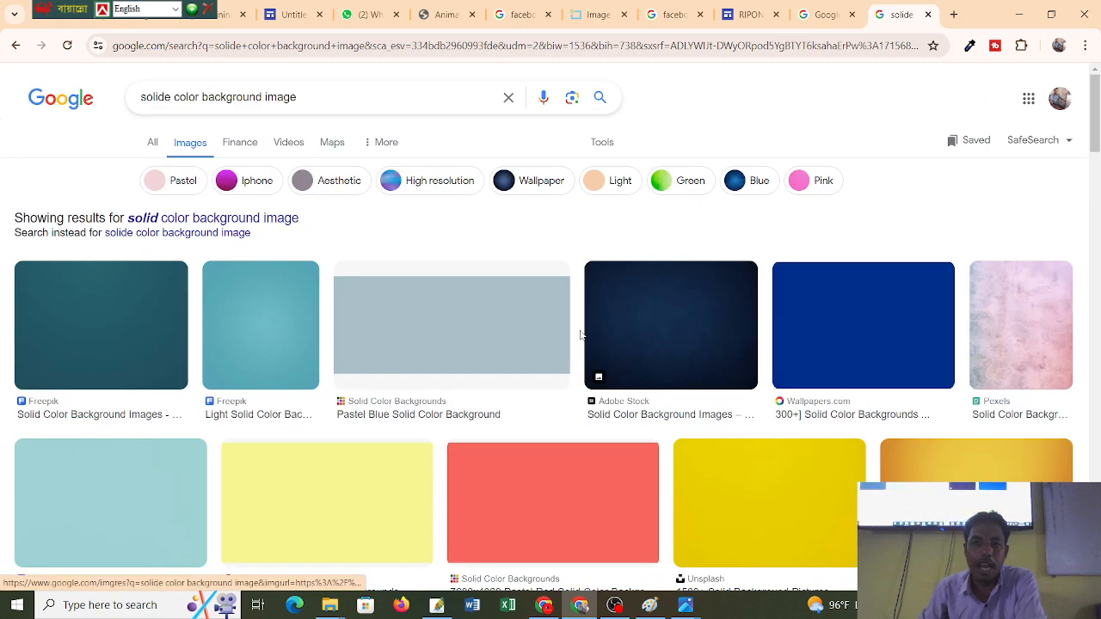
{"action": "left_click", "coordinate": [285, 20]}
Scroll through the reference site's About band and social icons, then go to the RIPON KARMAKAR editor.
{"action": "scroll", "coordinate": [579, 376], "scroll_direction": "down", "scroll_amount": 3}
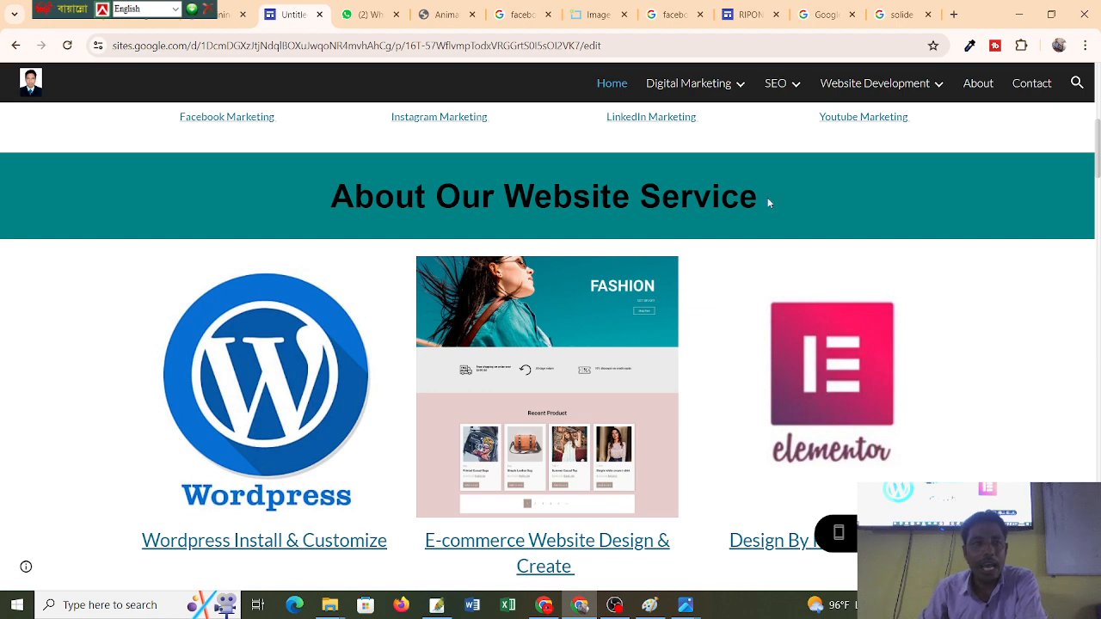
{"action": "scroll", "coordinate": [774, 198], "scroll_direction": "down", "scroll_amount": 5}
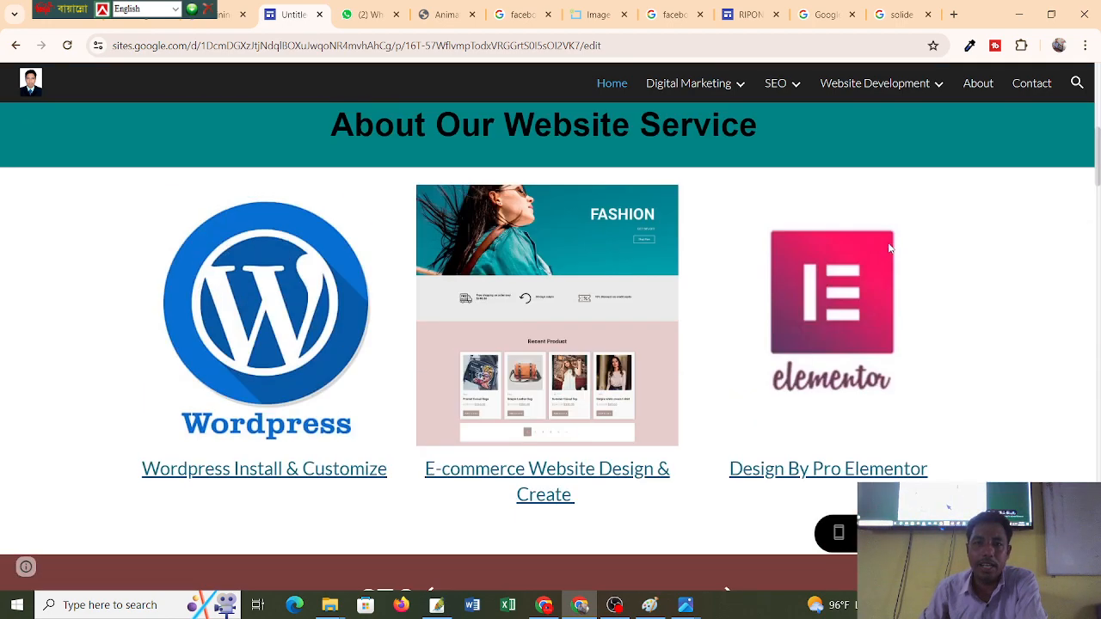
{"action": "scroll", "coordinate": [880, 241], "scroll_direction": "up", "scroll_amount": 4}
{"action": "scroll", "coordinate": [928, 154], "scroll_direction": "up", "scroll_amount": 2}
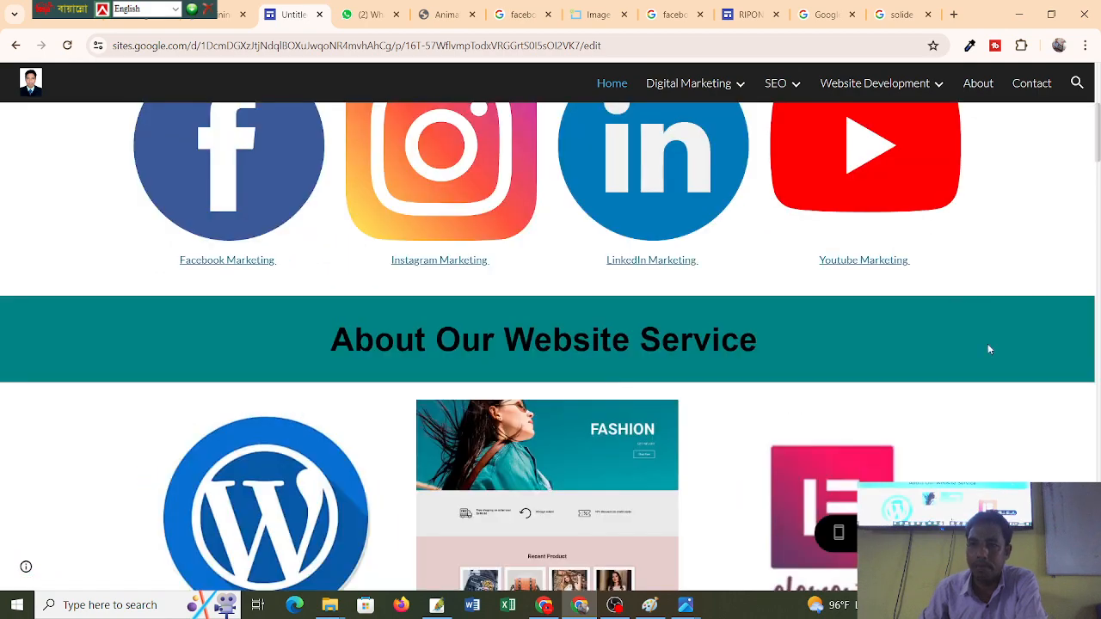
{"action": "scroll", "coordinate": [988, 346], "scroll_direction": "down", "scroll_amount": 7}
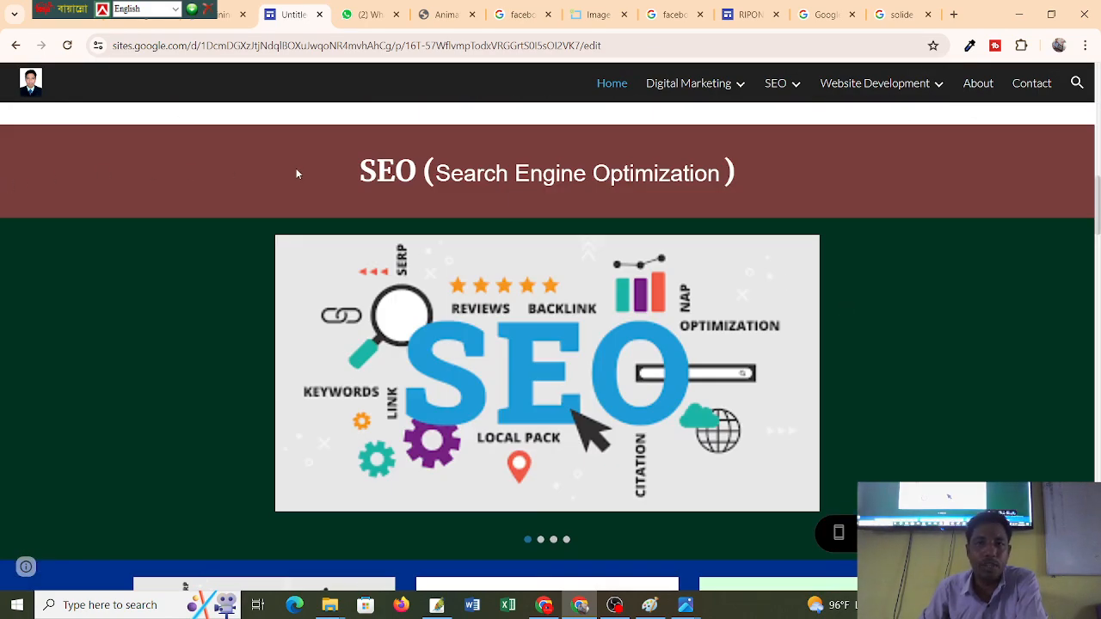
{"action": "scroll", "coordinate": [837, 228], "scroll_direction": "down", "scroll_amount": 3}
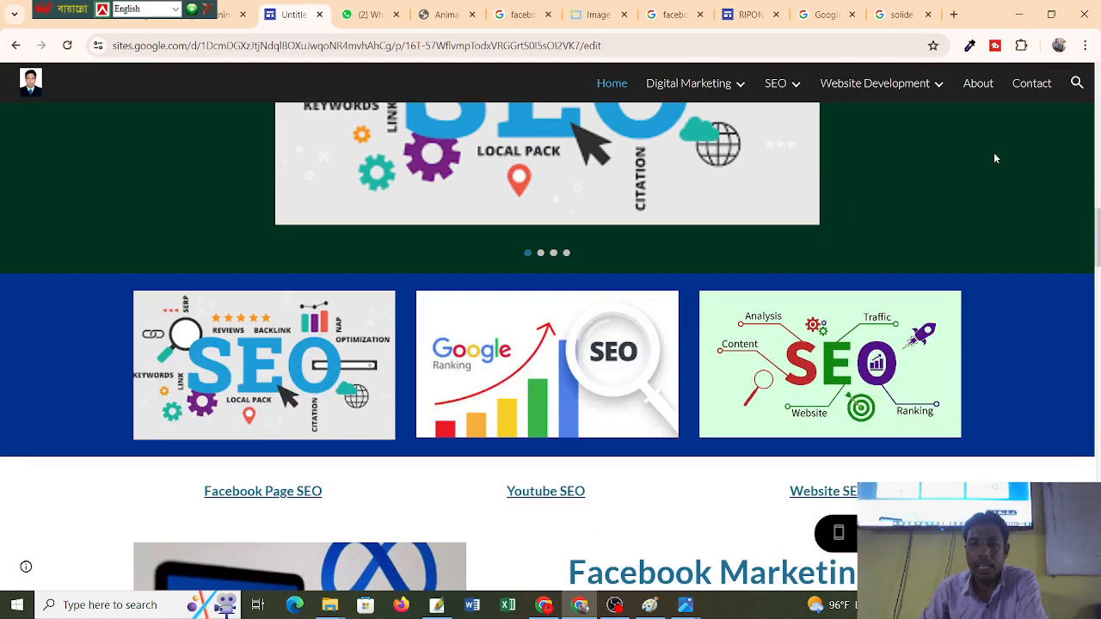
{"action": "scroll", "coordinate": [1020, 322], "scroll_direction": "down", "scroll_amount": 11}
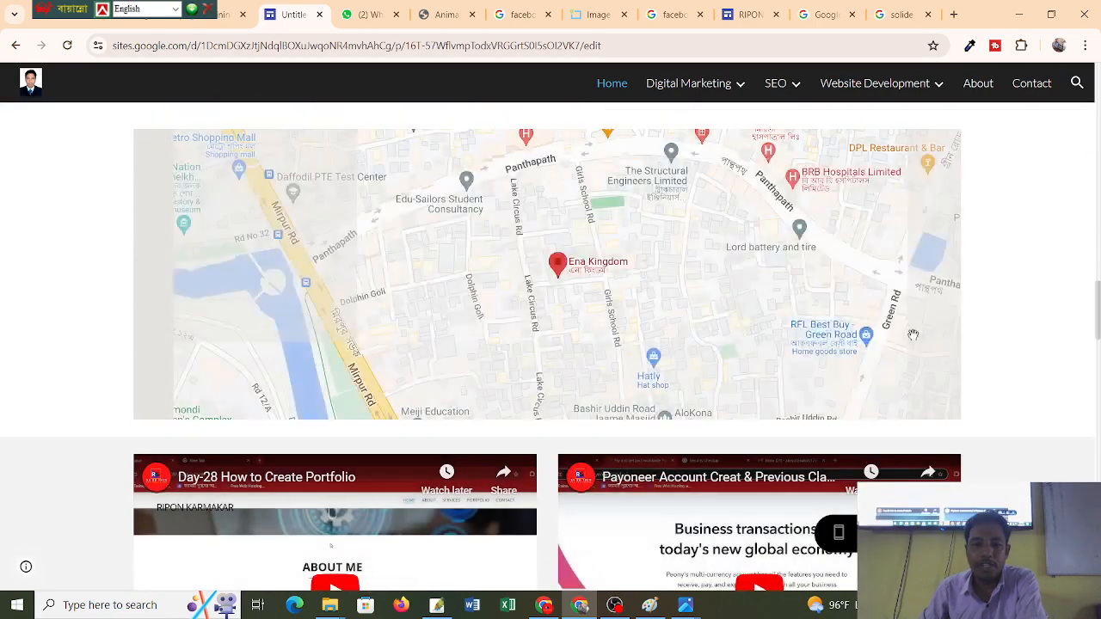
{"action": "scroll", "coordinate": [912, 333], "scroll_direction": "down", "scroll_amount": 5}
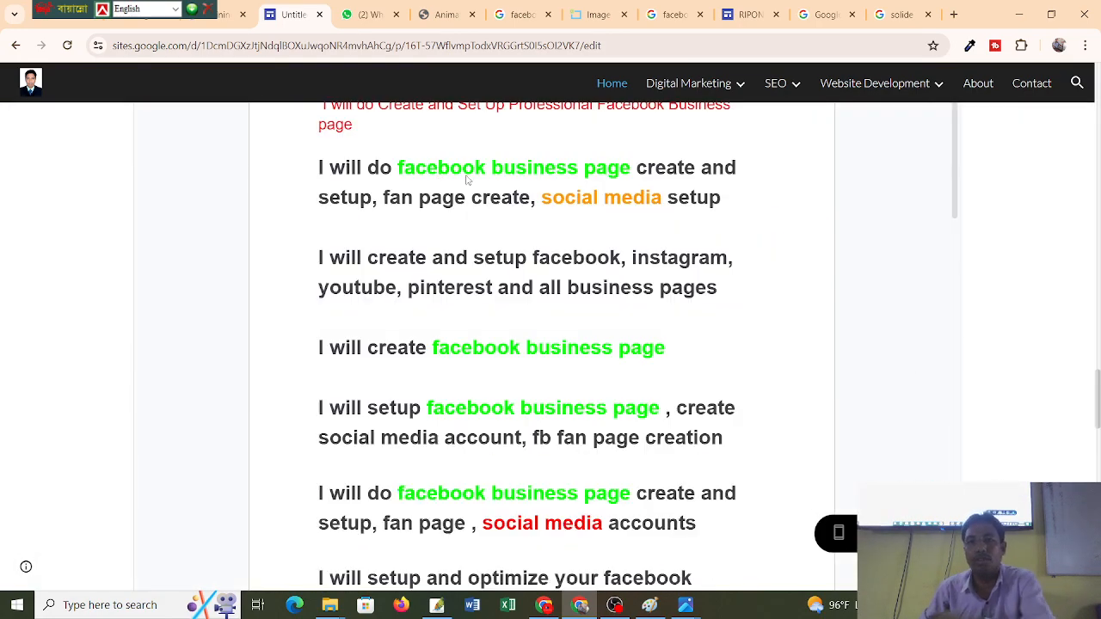
{"action": "scroll", "coordinate": [891, 348], "scroll_direction": "up", "scroll_amount": 10}
{"action": "scroll", "coordinate": [172, 79], "scroll_direction": "up", "scroll_amount": 10}
{"action": "scroll", "coordinate": [159, 69], "scroll_direction": "up", "scroll_amount": 6}
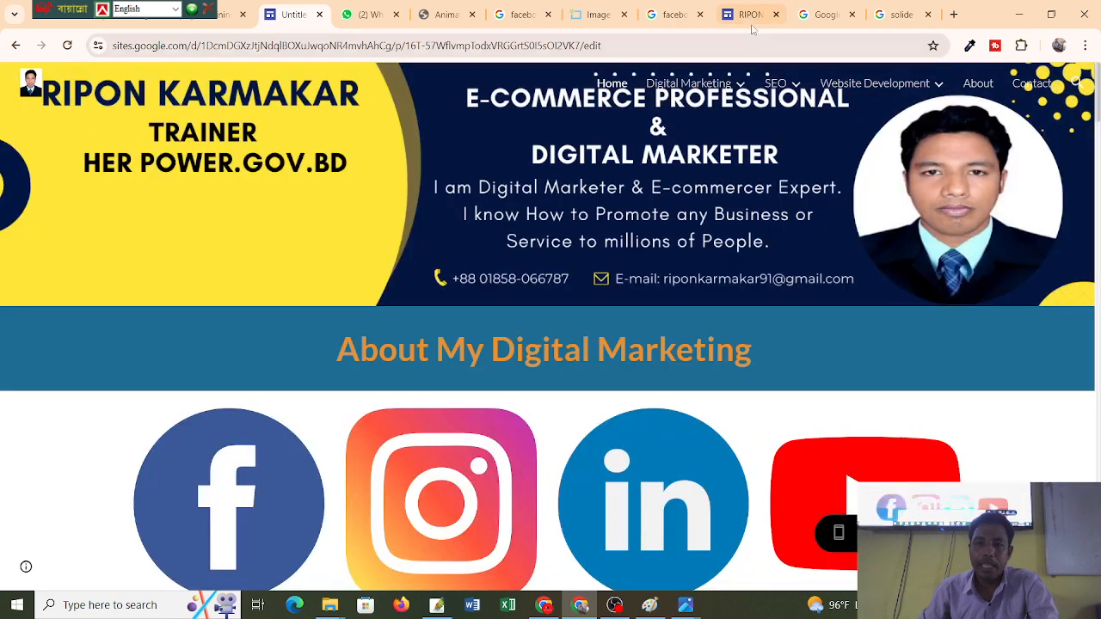
{"action": "left_click", "coordinate": [750, 15]}
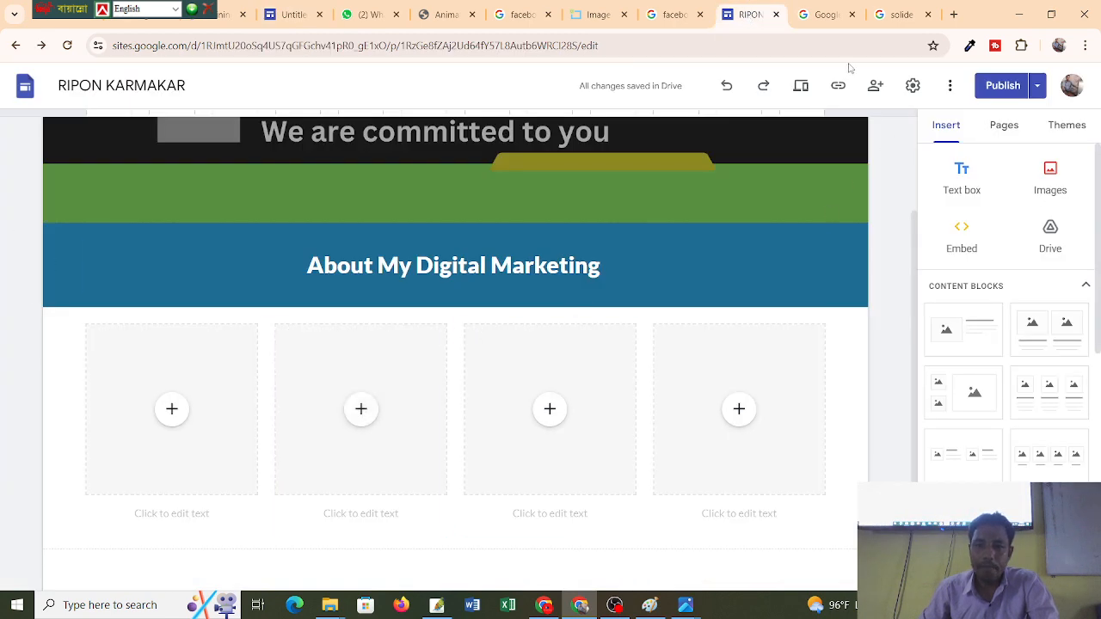
Preview the teal solid background image and start saving it, then cancel.
{"action": "left_click", "coordinate": [895, 15]}
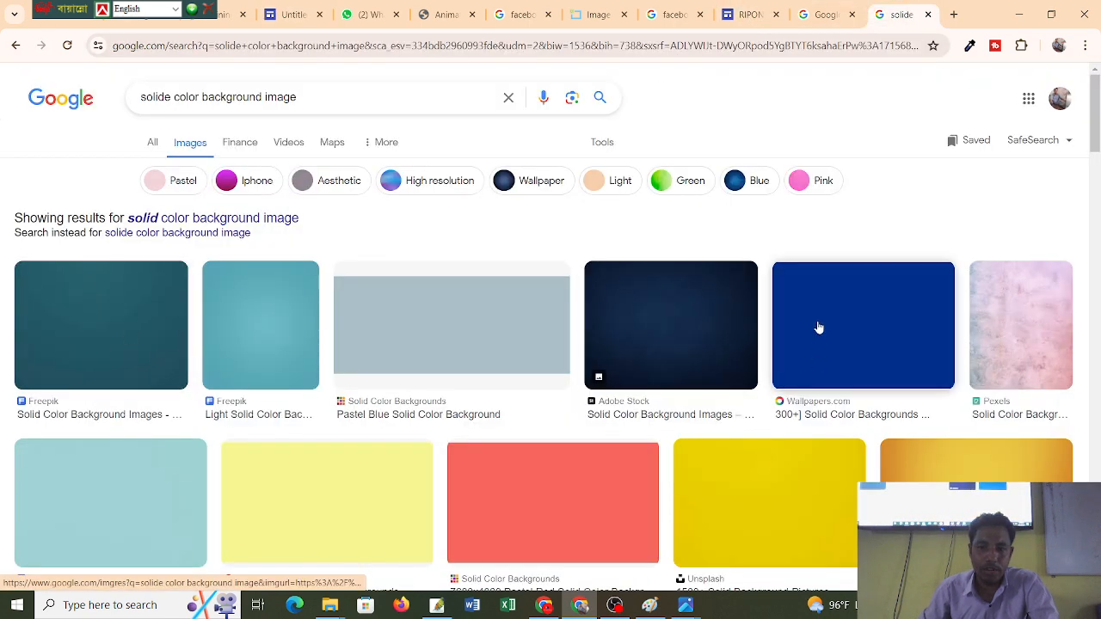
{"action": "scroll", "coordinate": [844, 315], "scroll_direction": "down", "scroll_amount": 3}
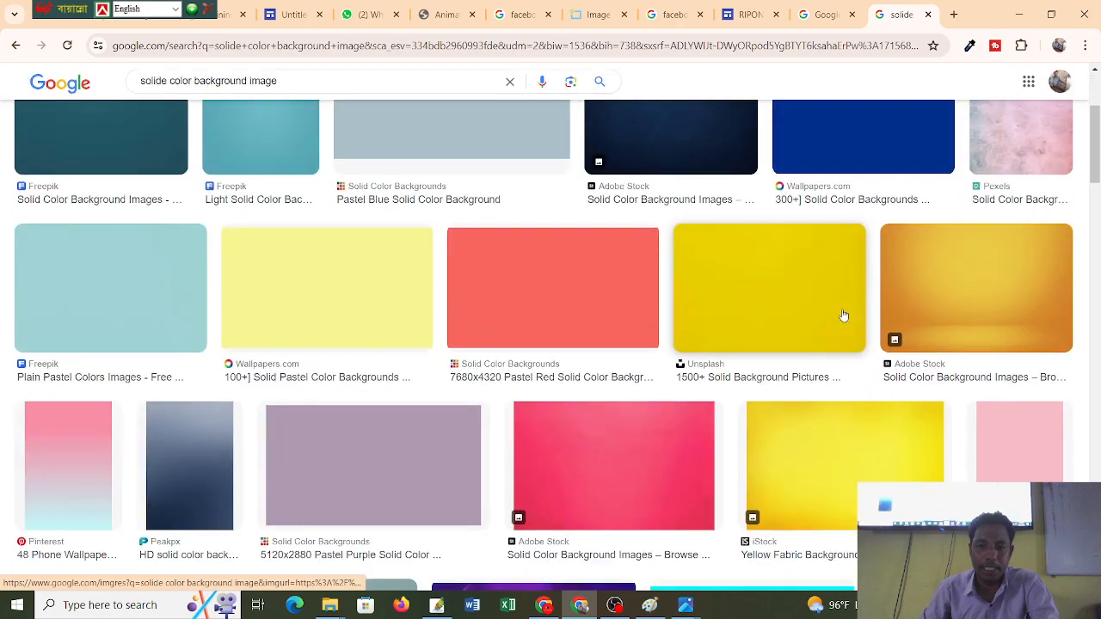
{"action": "scroll", "coordinate": [844, 315], "scroll_direction": "down", "scroll_amount": 3}
{"action": "scroll", "coordinate": [844, 316], "scroll_direction": "up", "scroll_amount": 6}
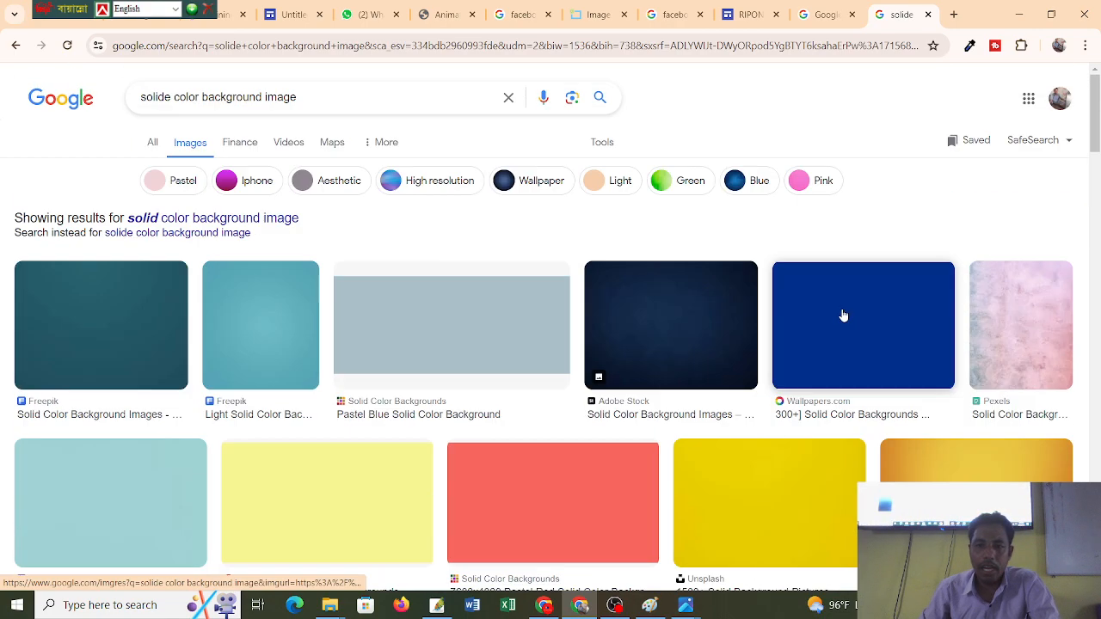
{"action": "left_click", "coordinate": [831, 315]}
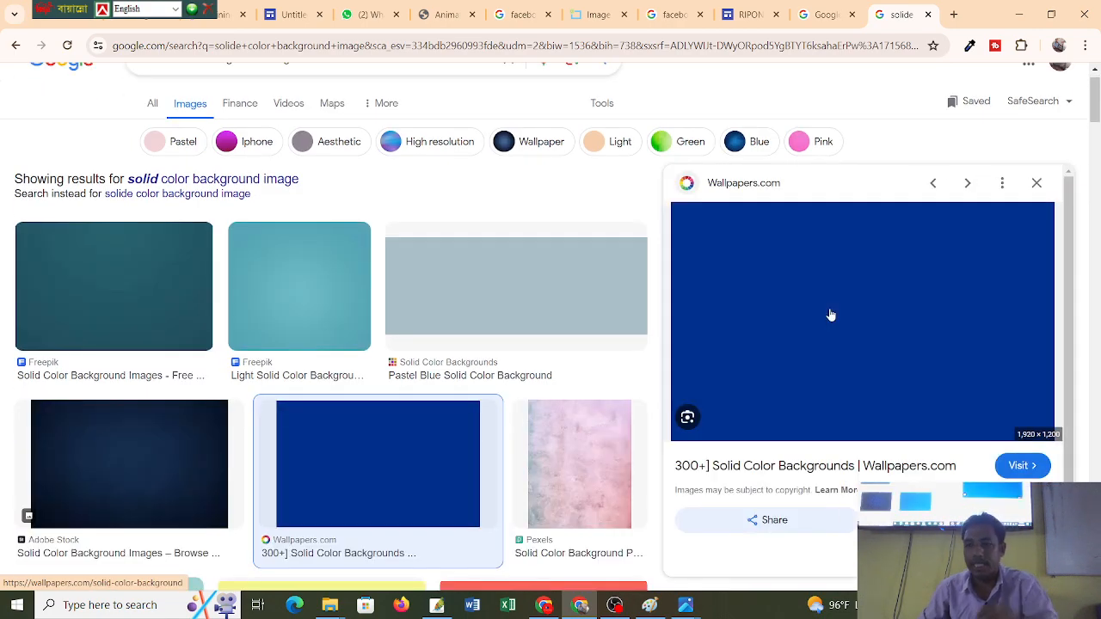
{"action": "left_click", "coordinate": [80, 308]}
{"action": "right_click", "coordinate": [797, 274]}
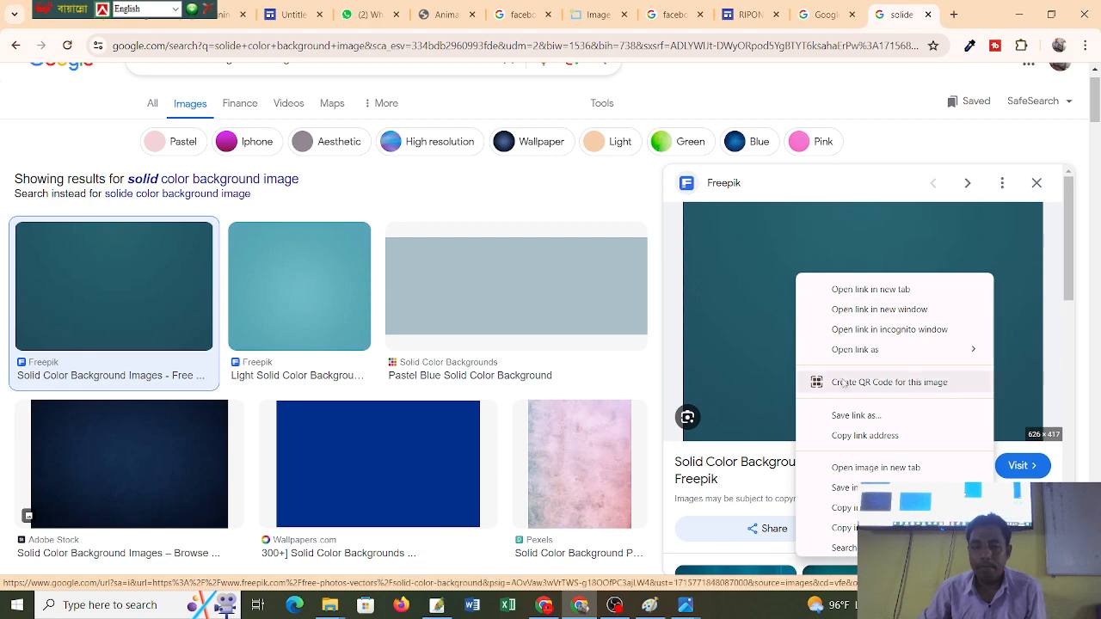
{"action": "left_click", "coordinate": [850, 484]}
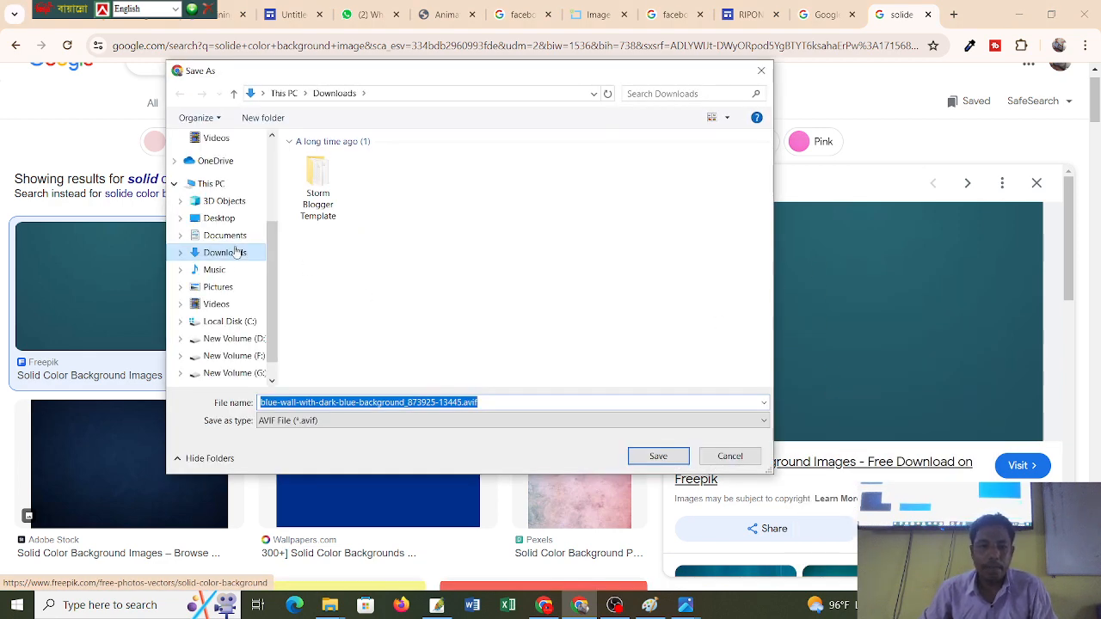
{"action": "left_click", "coordinate": [236, 250]}
{"action": "left_click", "coordinate": [730, 456]}
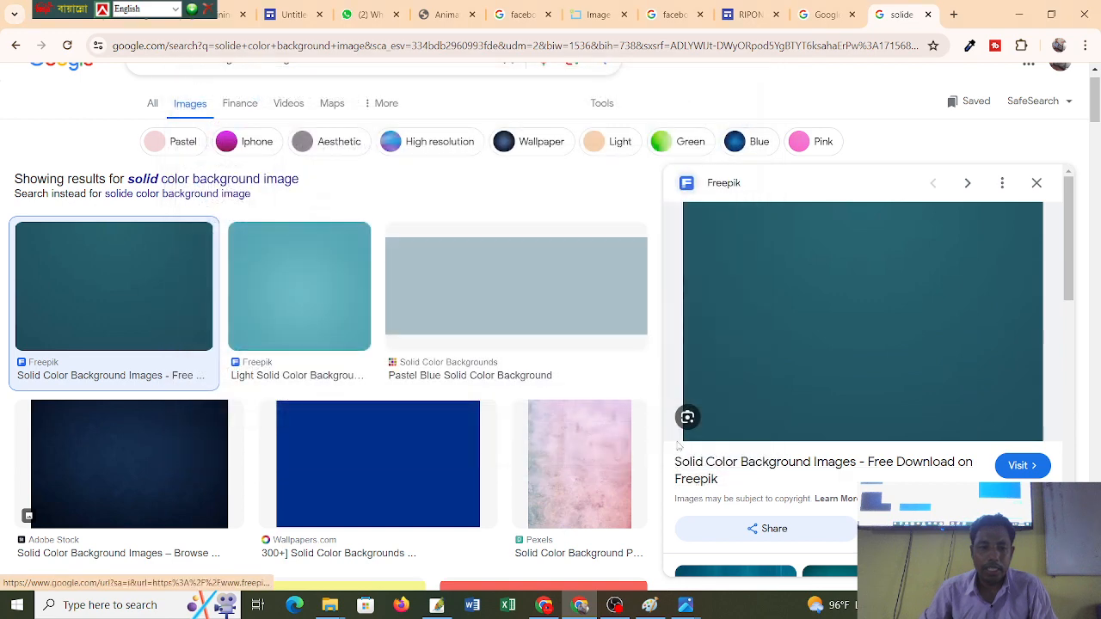
Save the dark blue Wallpapers.com background image to Downloads.
{"action": "scroll", "coordinate": [119, 316], "scroll_direction": "down", "scroll_amount": 3}
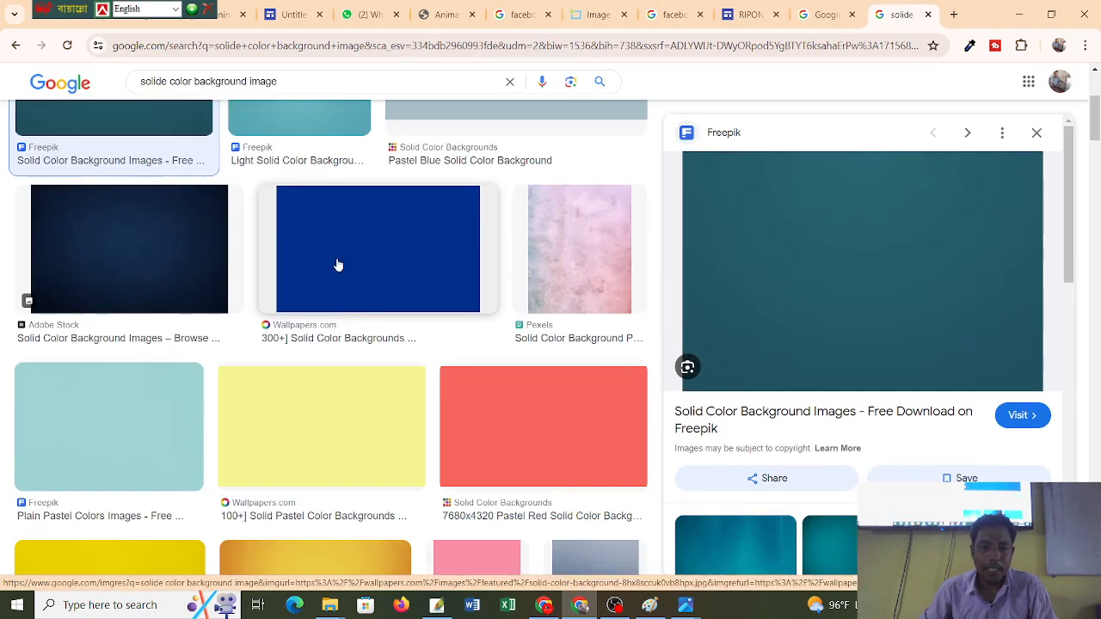
{"action": "left_click", "coordinate": [337, 266]}
{"action": "right_click", "coordinate": [817, 249]}
{"action": "left_click", "coordinate": [867, 466]}
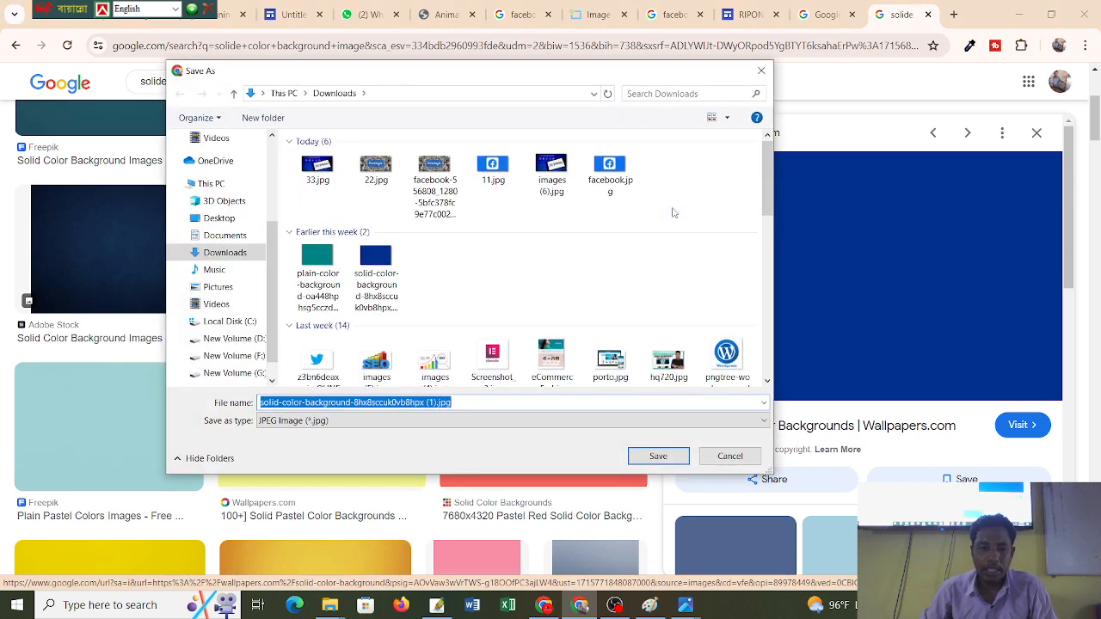
{"action": "left_click", "coordinate": [225, 255]}
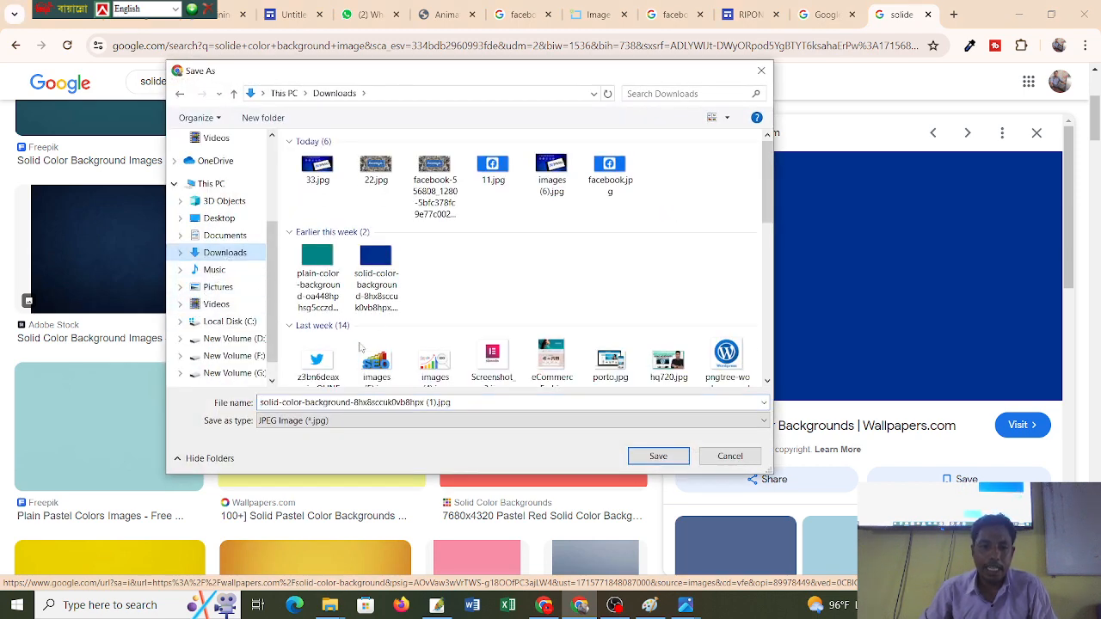
{"action": "left_click", "coordinate": [658, 456]}
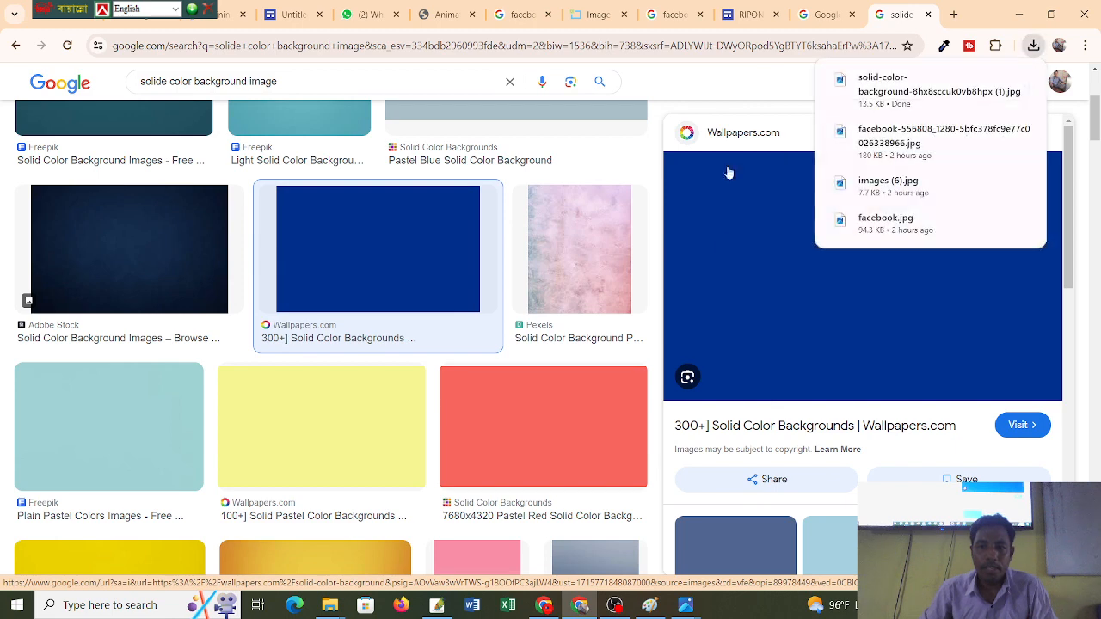
{"action": "left_click", "coordinate": [748, 15]}
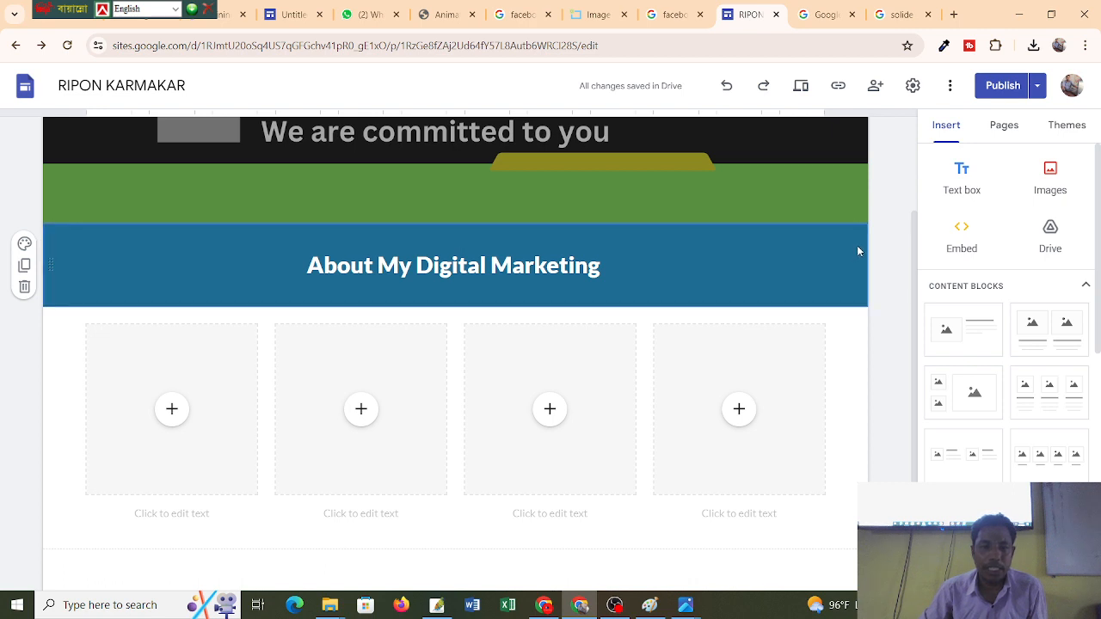
Upload the dark blue image as the About section's background.
{"action": "left_click", "coordinate": [25, 246]}
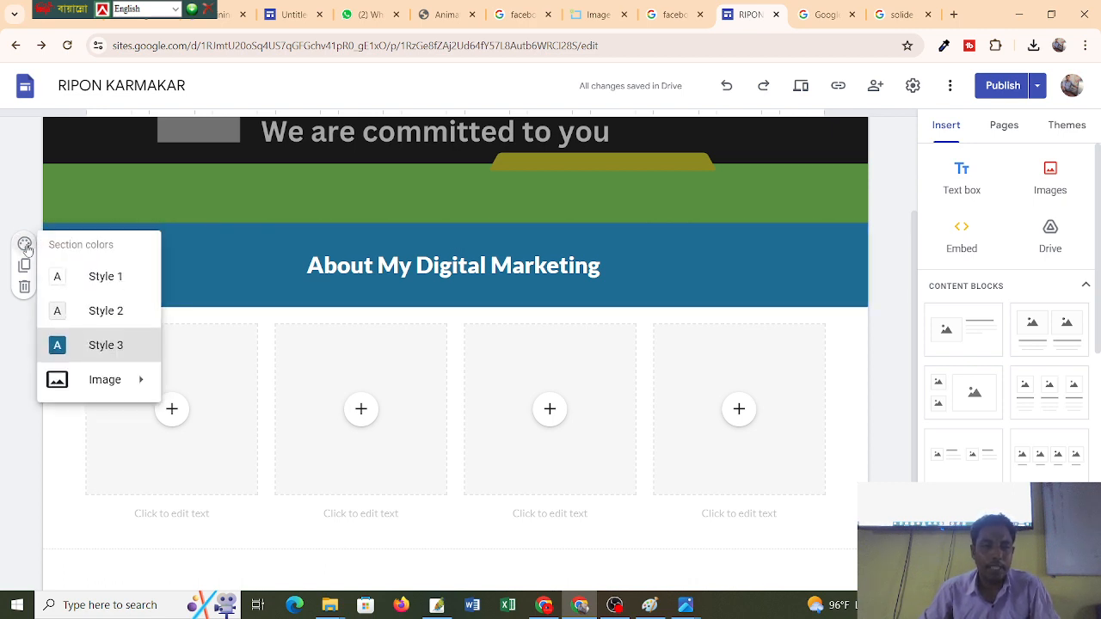
{"action": "mouse_move", "coordinate": [127, 387]}
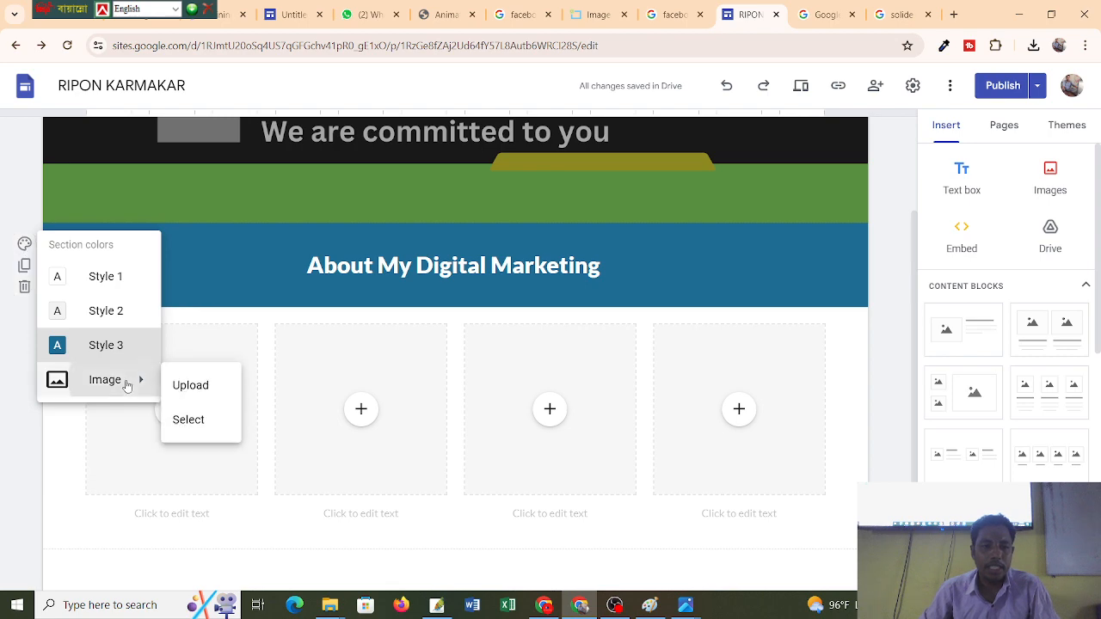
{"action": "left_click", "coordinate": [210, 388]}
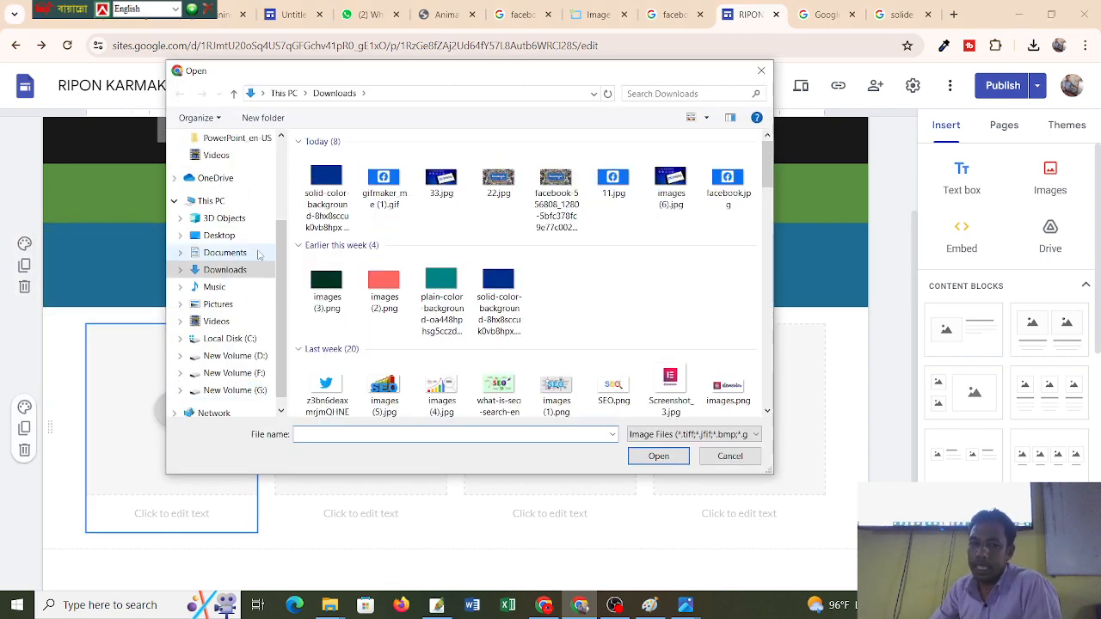
{"action": "double_click", "coordinate": [327, 185]}
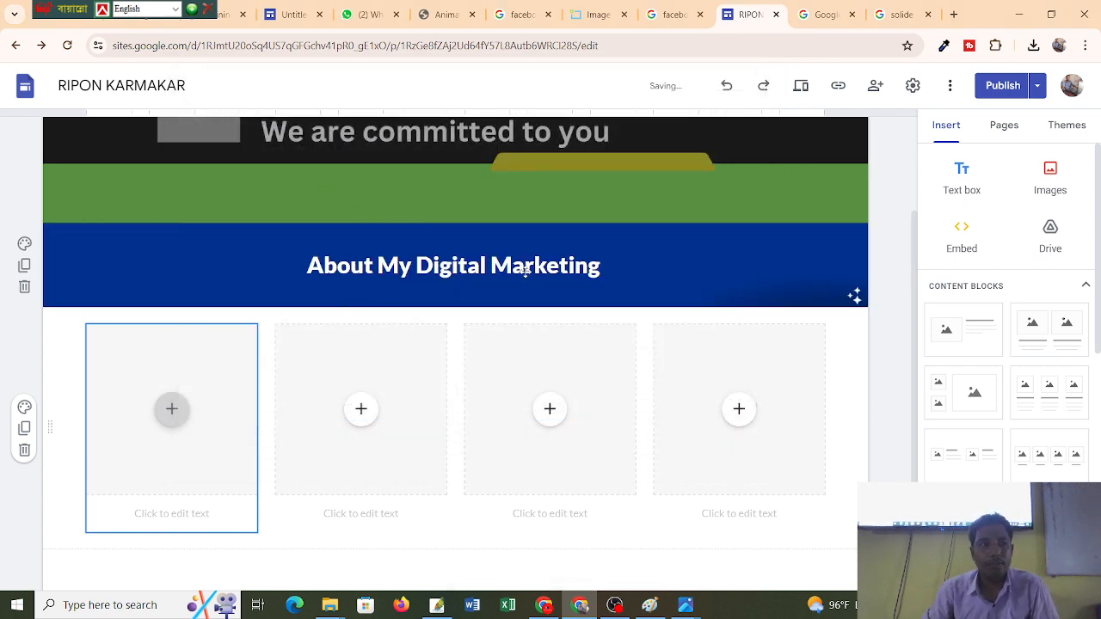
{"action": "left_click", "coordinate": [420, 257]}
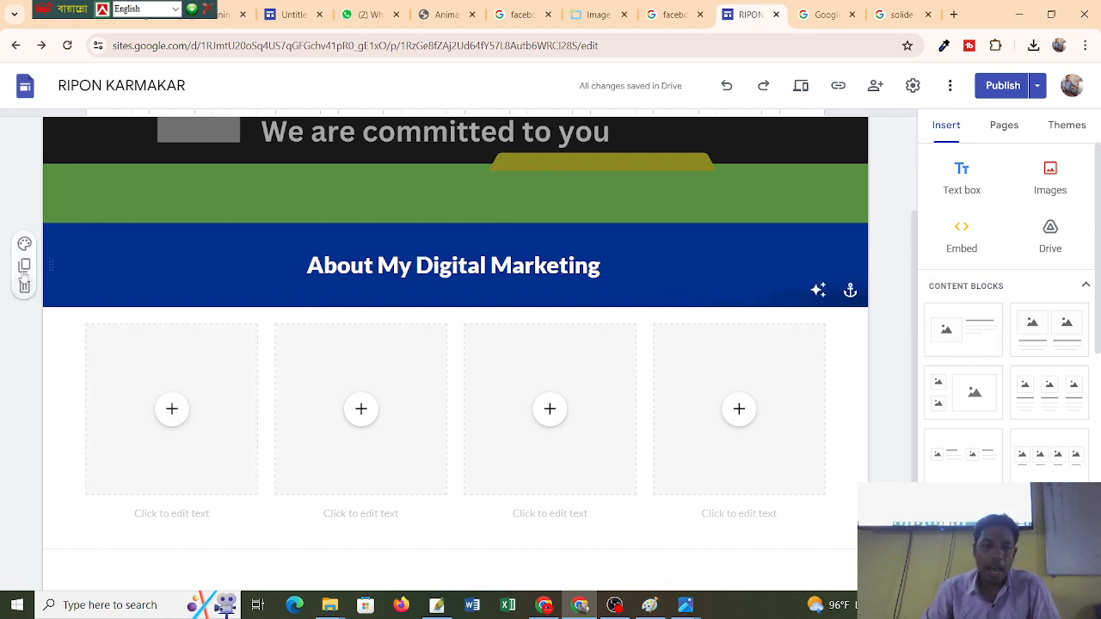
Replace the About section background with images (2).png.
{"action": "left_click", "coordinate": [25, 243]}
{"action": "mouse_move", "coordinate": [114, 379]}
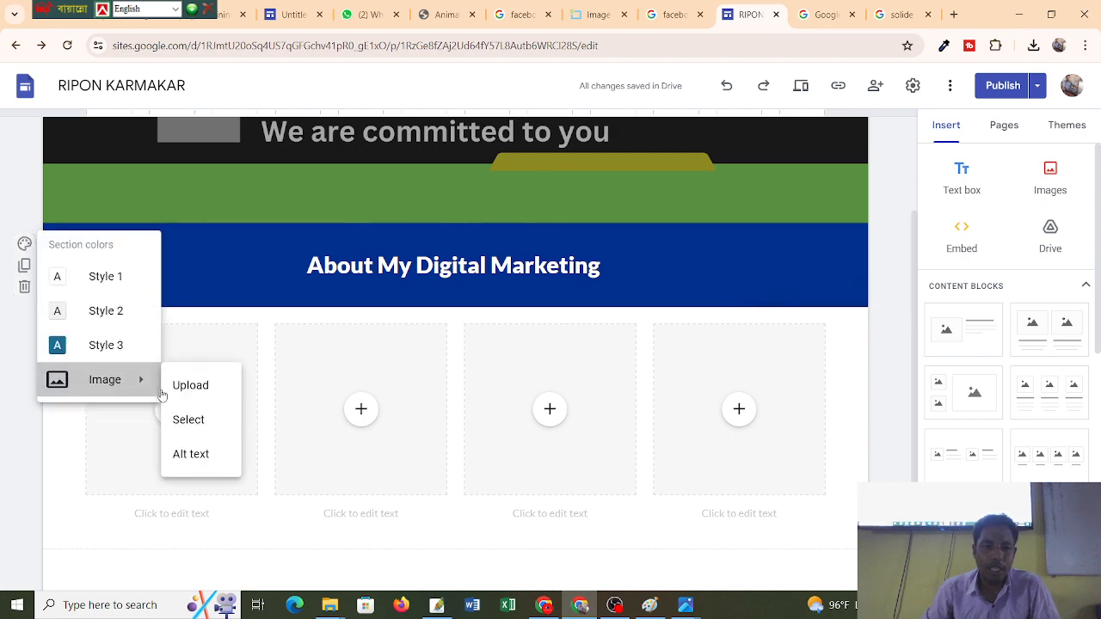
{"action": "left_click", "coordinate": [214, 394]}
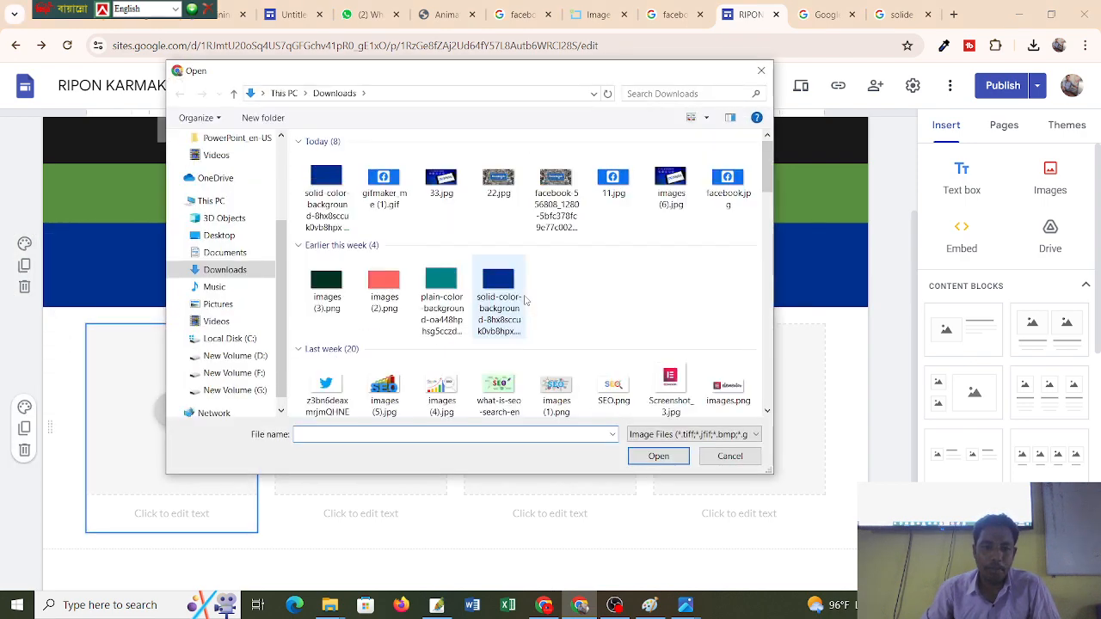
{"action": "double_click", "coordinate": [391, 296]}
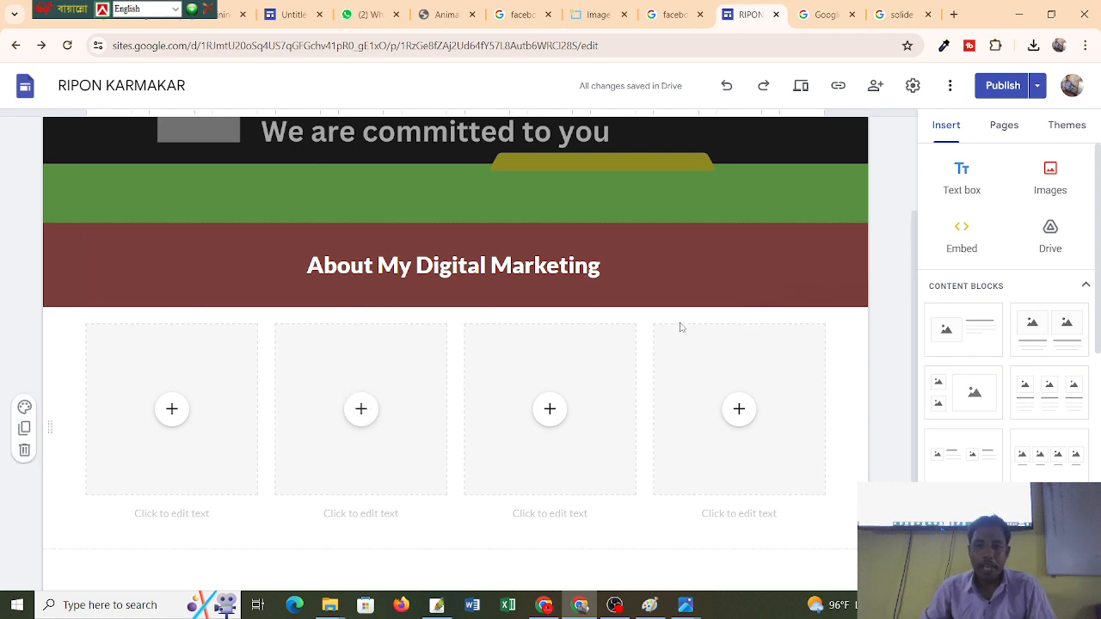
{"action": "scroll", "coordinate": [680, 327], "scroll_direction": "down", "scroll_amount": 1}
{"action": "scroll", "coordinate": [679, 326], "scroll_direction": "down", "scroll_amount": 1}
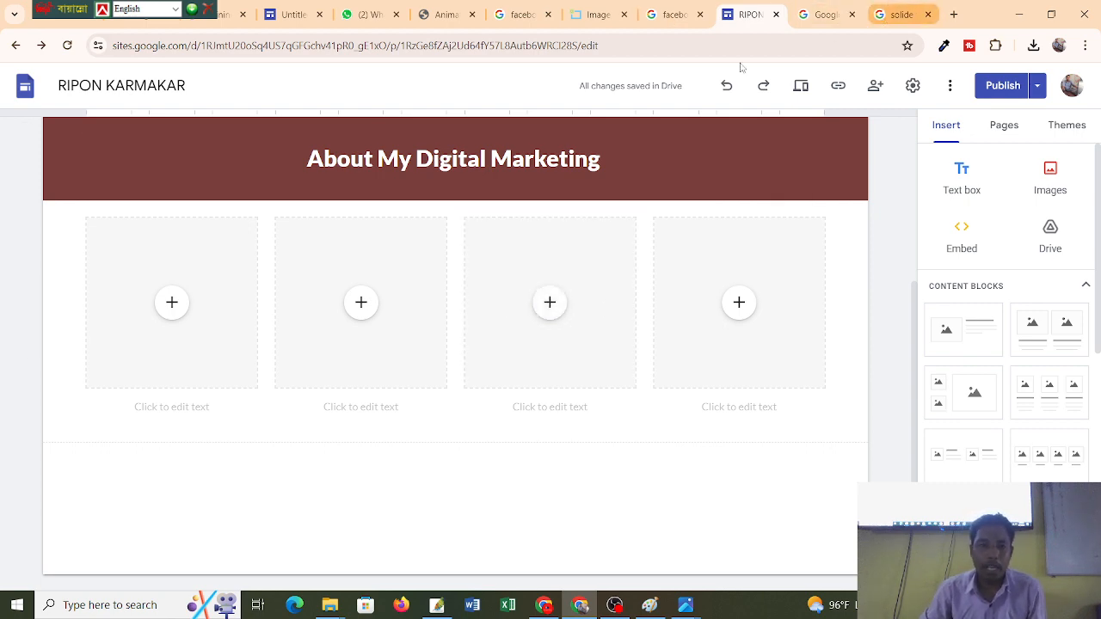
Abandon uploading an image into the first placeholder and go back to the image search tab.
{"action": "left_click", "coordinate": [24, 301]}
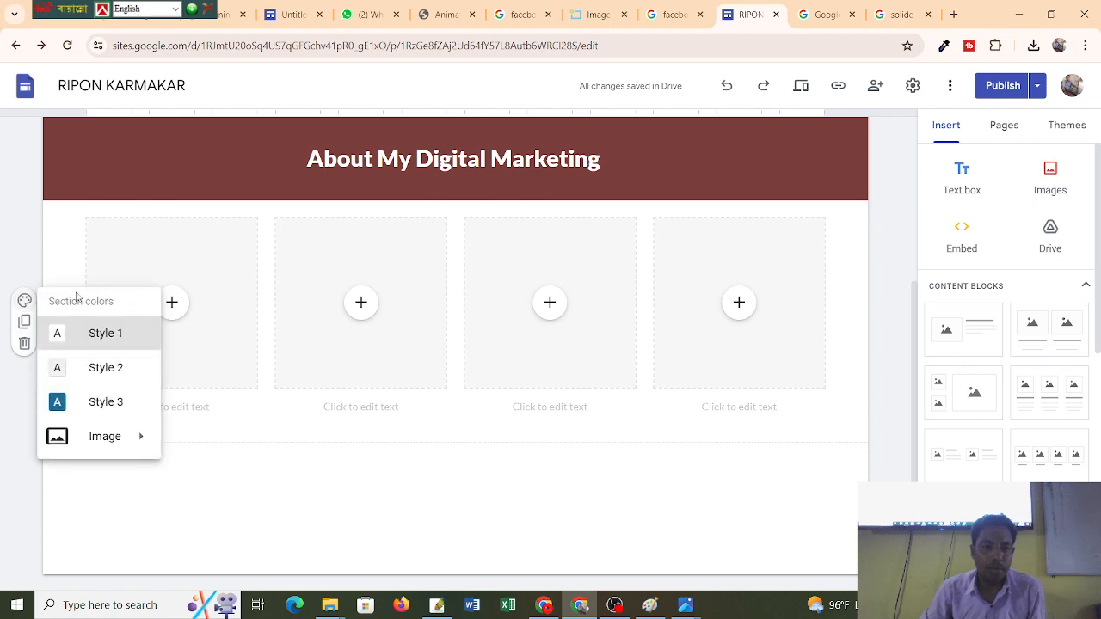
{"action": "left_click", "coordinate": [171, 302]}
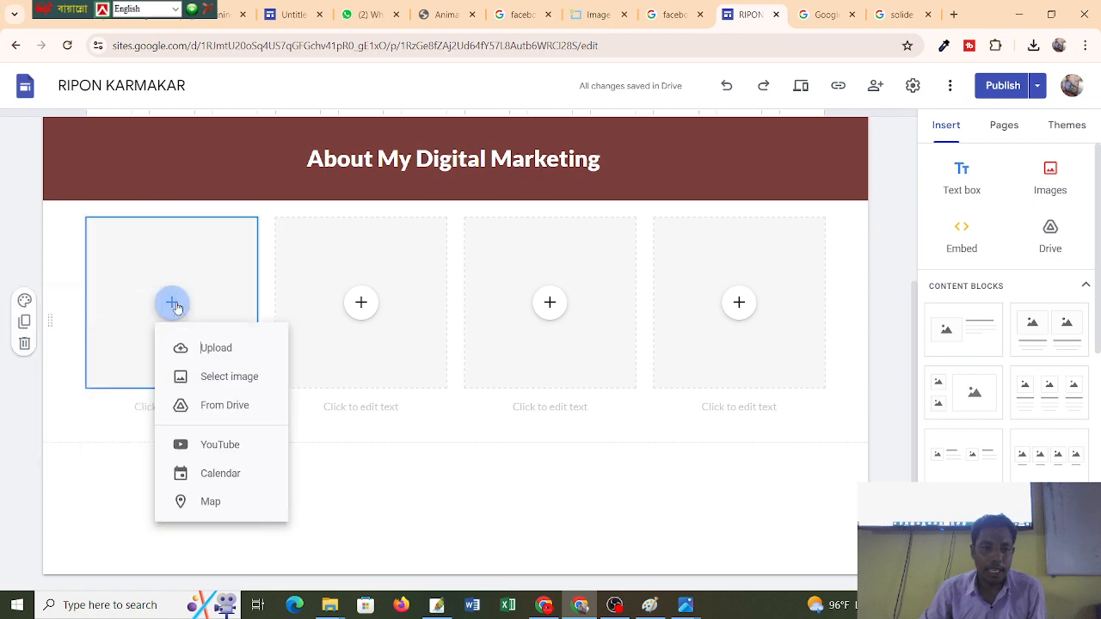
{"action": "left_click", "coordinate": [214, 349]}
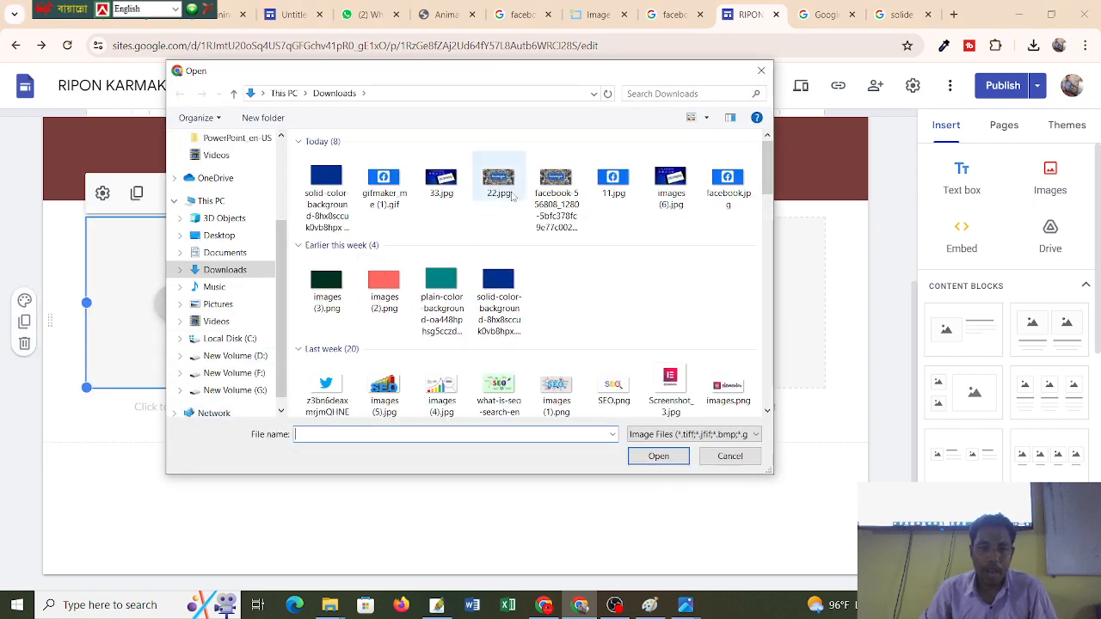
{"action": "scroll", "coordinate": [463, 254], "scroll_direction": "down", "scroll_amount": 6}
{"action": "scroll", "coordinate": [463, 254], "scroll_direction": "up", "scroll_amount": 6}
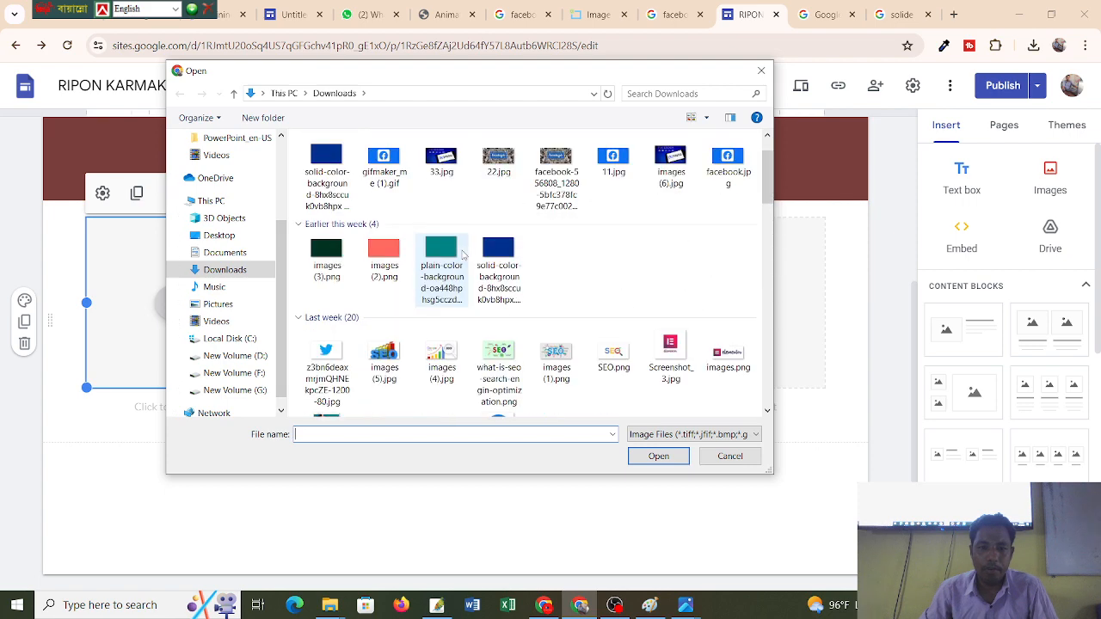
{"action": "scroll", "coordinate": [463, 254], "scroll_direction": "down", "scroll_amount": 5}
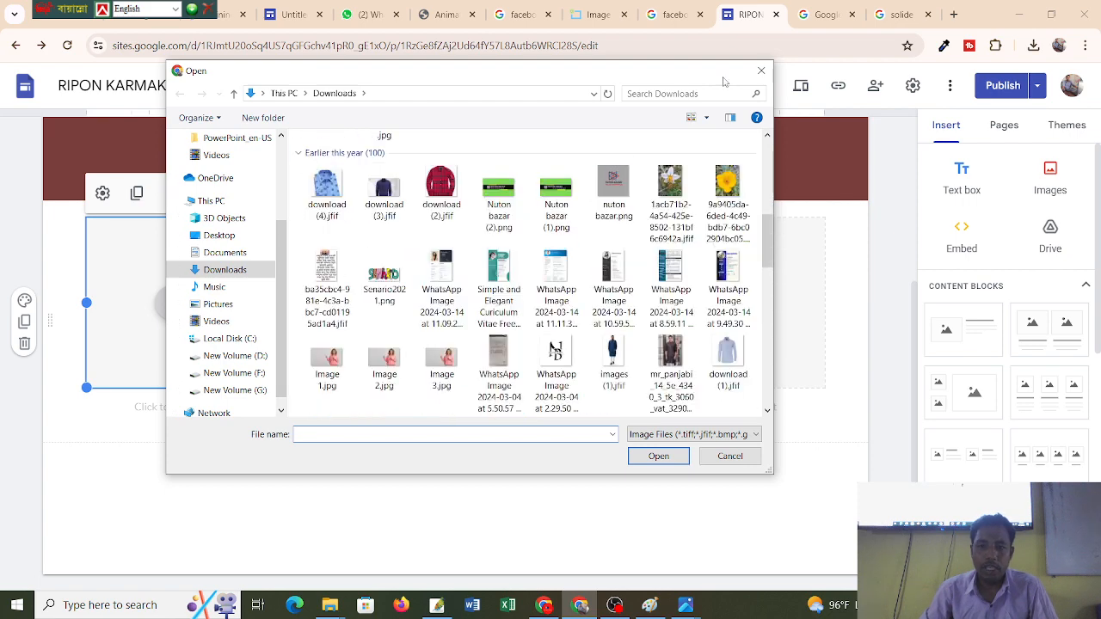
{"action": "left_click", "coordinate": [761, 71]}
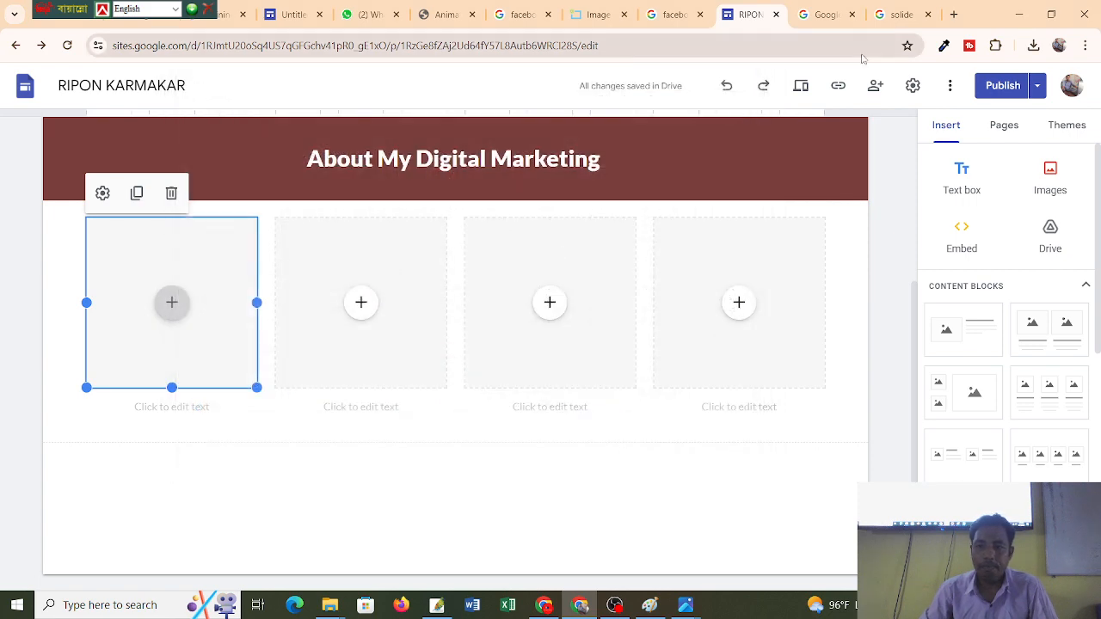
{"action": "left_click", "coordinate": [899, 15]}
{"action": "key", "text": "F1"}
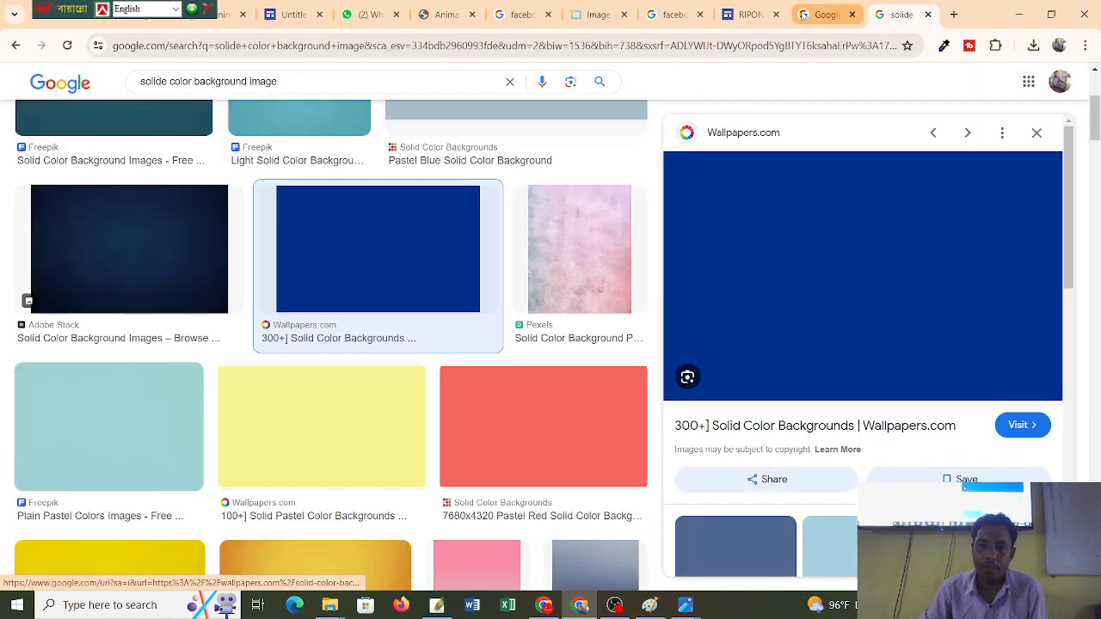
In a new tab, search Google Images for 'facebook image'.
{"action": "left_click", "coordinate": [898, 14]}
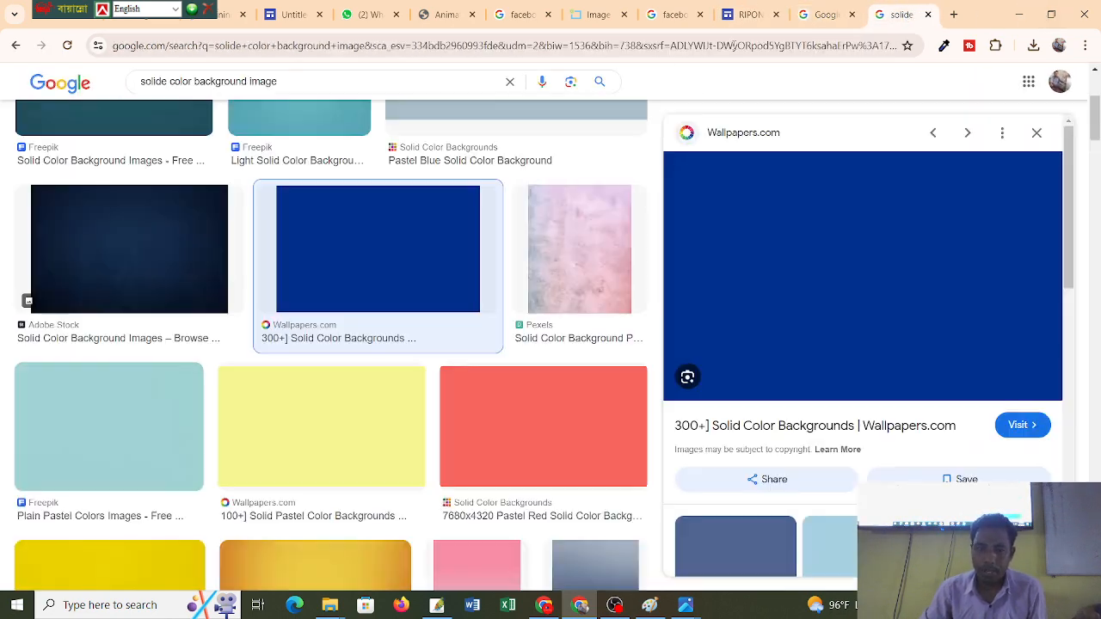
{"action": "left_click", "coordinate": [954, 15]}
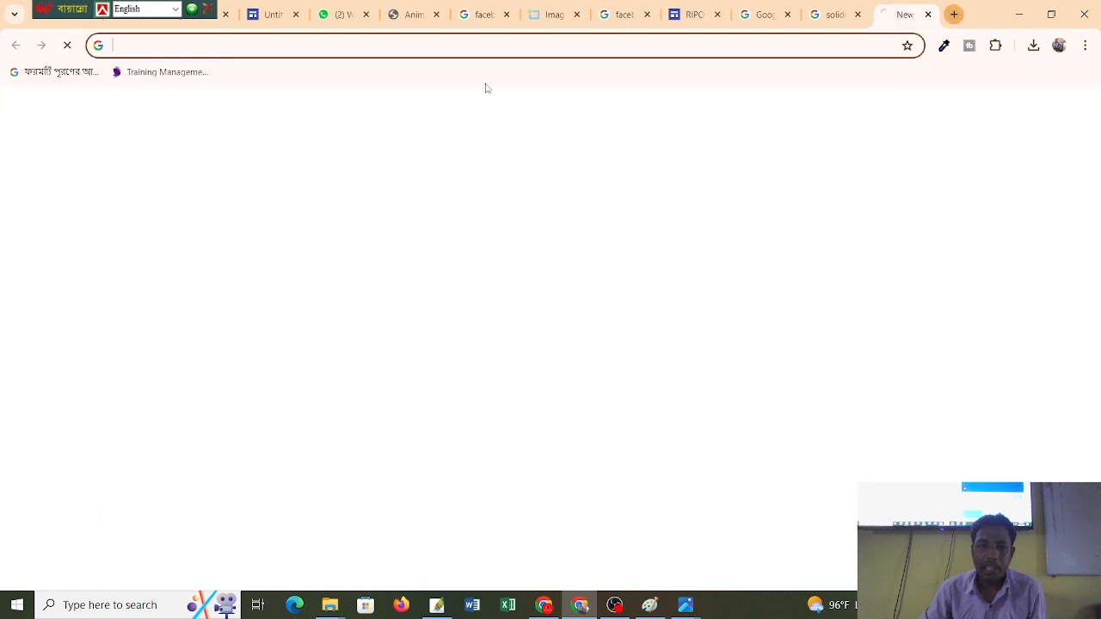
{"action": "left_click", "coordinate": [356, 48]}
{"action": "type", "text": "facebook"}
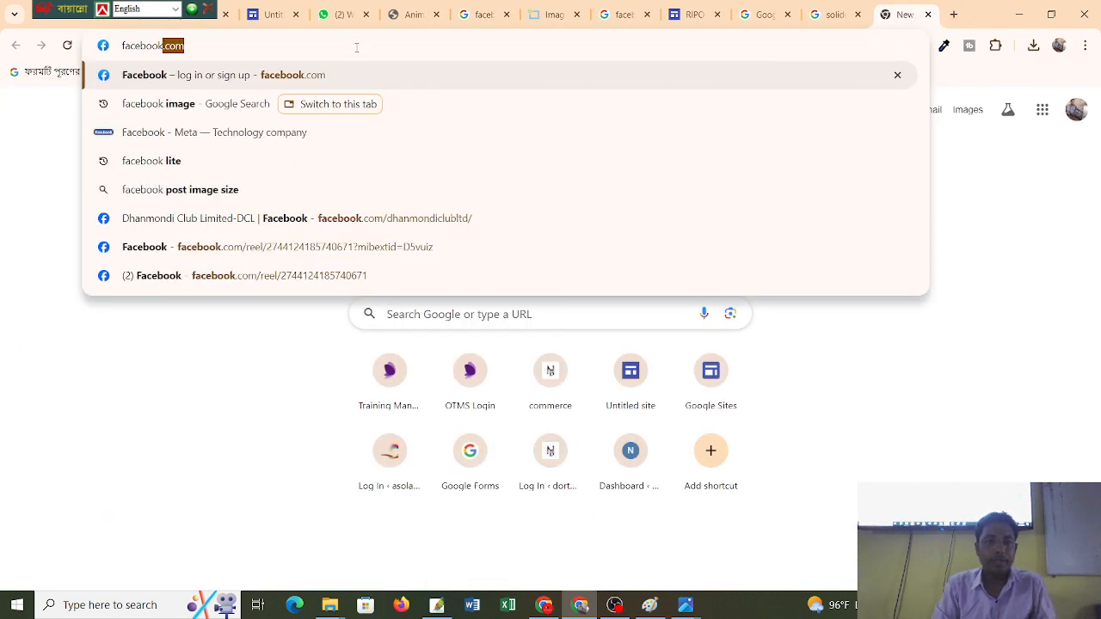
{"action": "type", "text": " dfimag"}
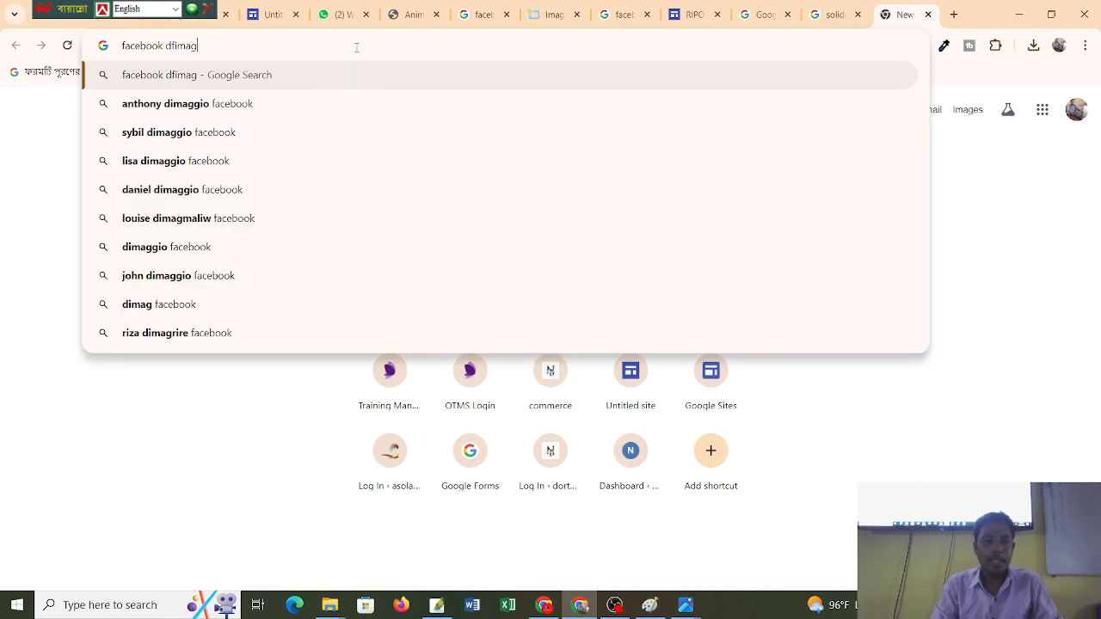
{"action": "key", "text": "BackSpace"}
{"action": "key", "text": "BackSpace"}
{"action": "key", "text": "BackSpace"}
{"action": "key", "text": "BackSpace"}
{"action": "key", "text": "BackSpace"}
{"action": "key", "text": "BackSpace"}
{"action": "key", "text": "BackSpace"}
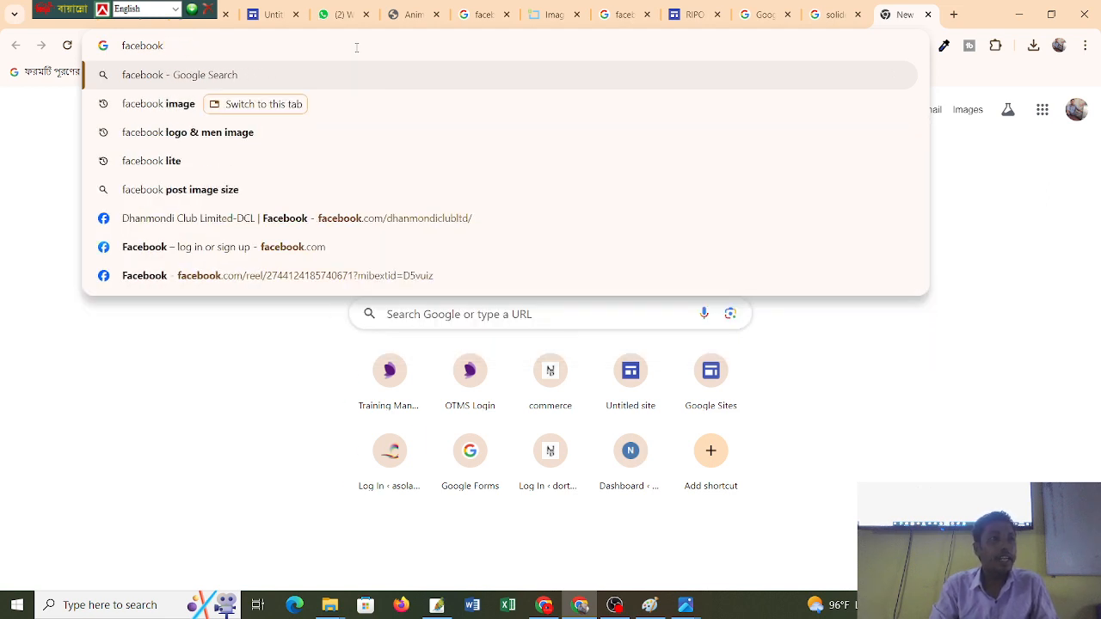
{"action": "type", "text": "im"}
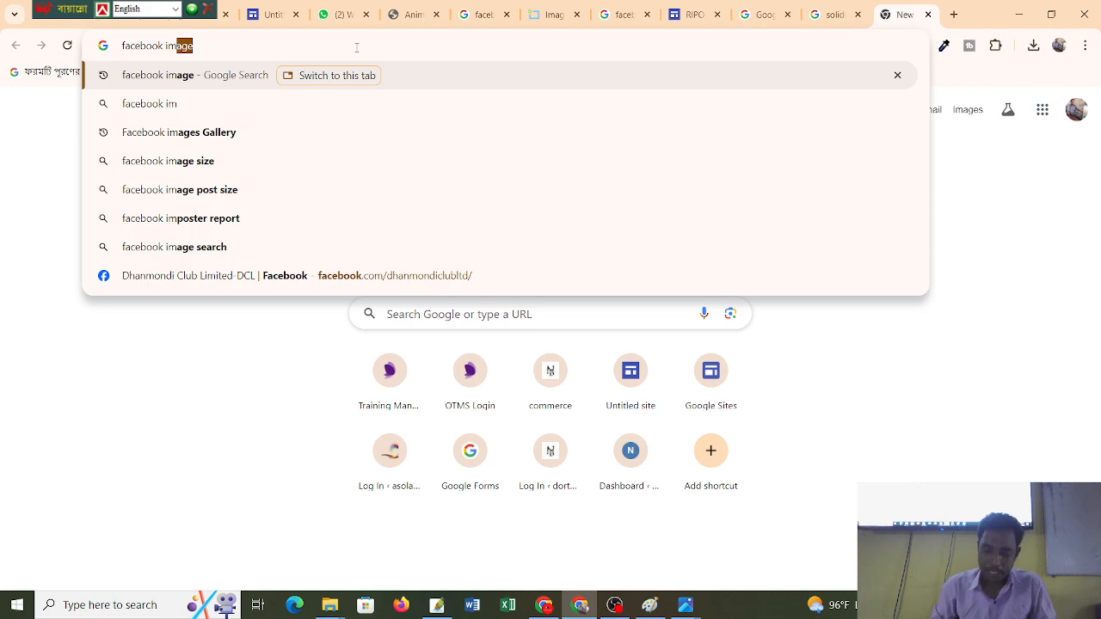
{"action": "type", "text": "age"}
{"action": "key", "text": "Return"}
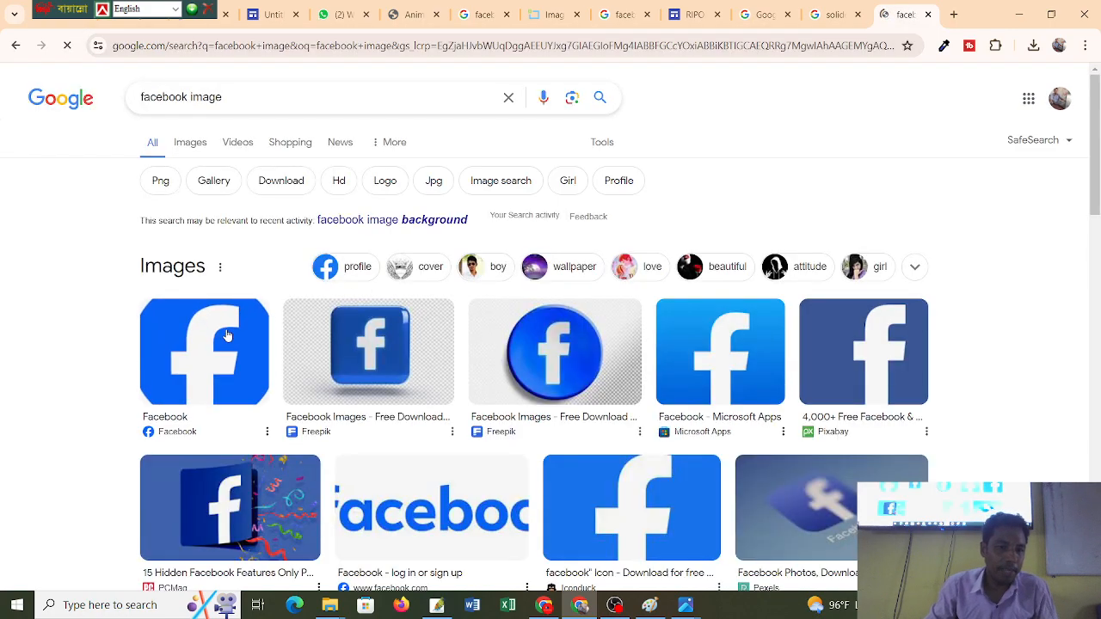
{"action": "scroll", "coordinate": [413, 318], "scroll_direction": "down", "scroll_amount": 5}
{"action": "scroll", "coordinate": [416, 313], "scroll_direction": "up", "scroll_amount": 5}
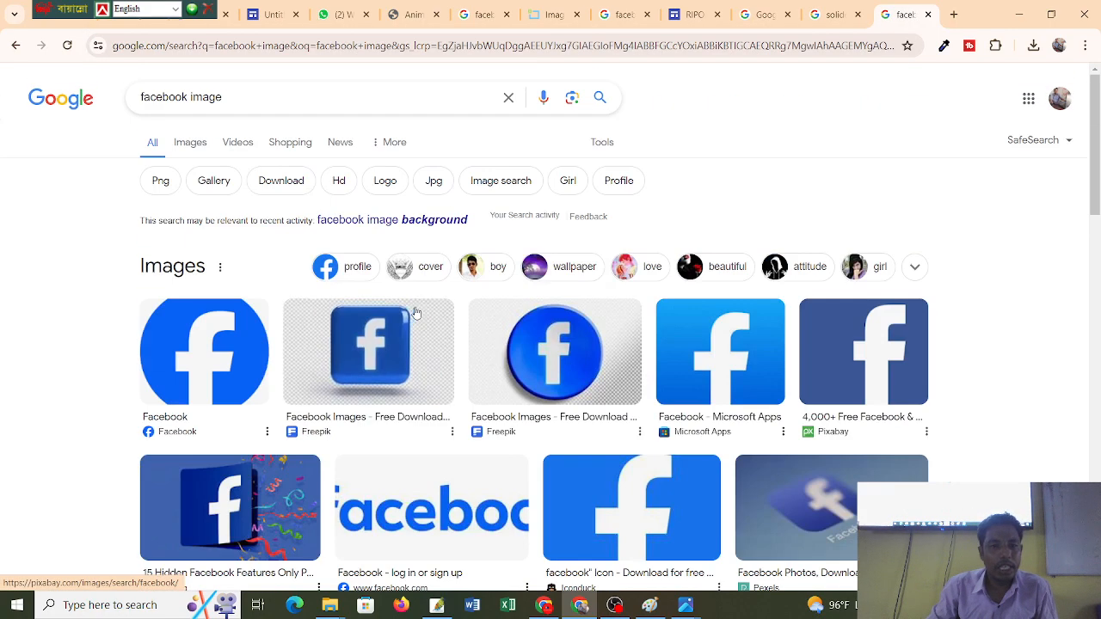
{"action": "left_click", "coordinate": [190, 143]}
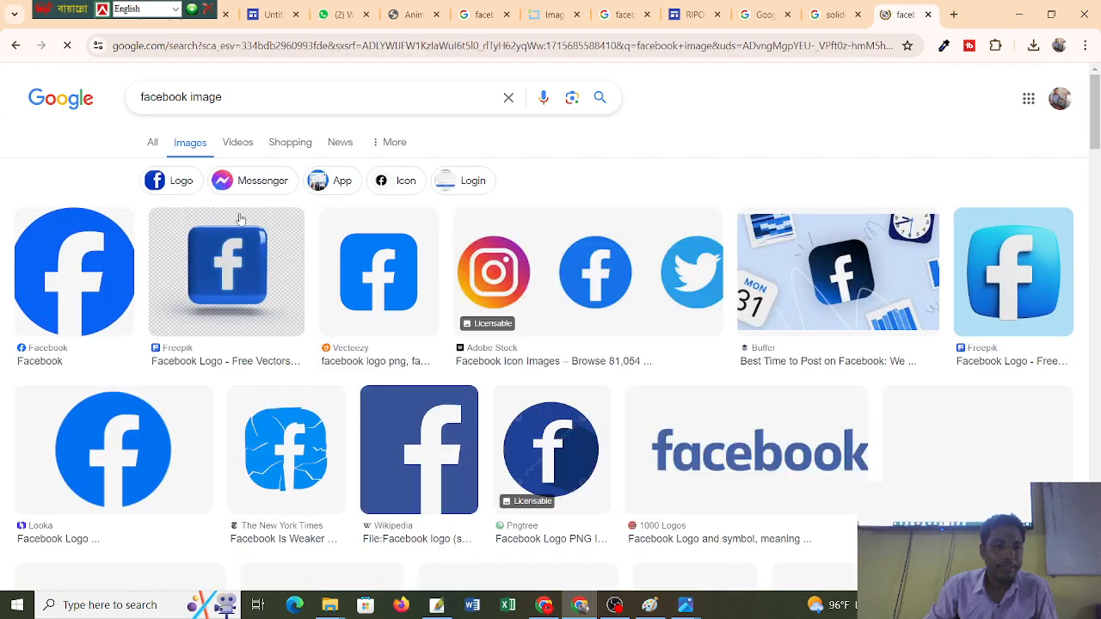
Save the Looka Facebook logo to Downloads as Facebook-logo-600x319.png.
{"action": "left_click", "coordinate": [569, 261]}
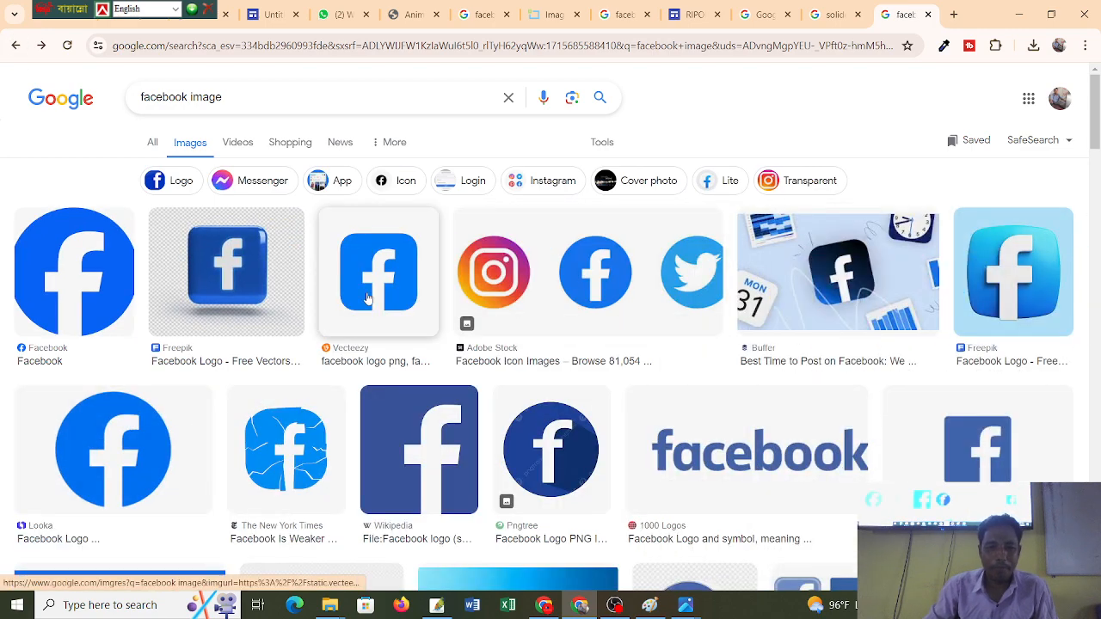
{"action": "scroll", "coordinate": [583, 447], "scroll_direction": "down", "scroll_amount": 5}
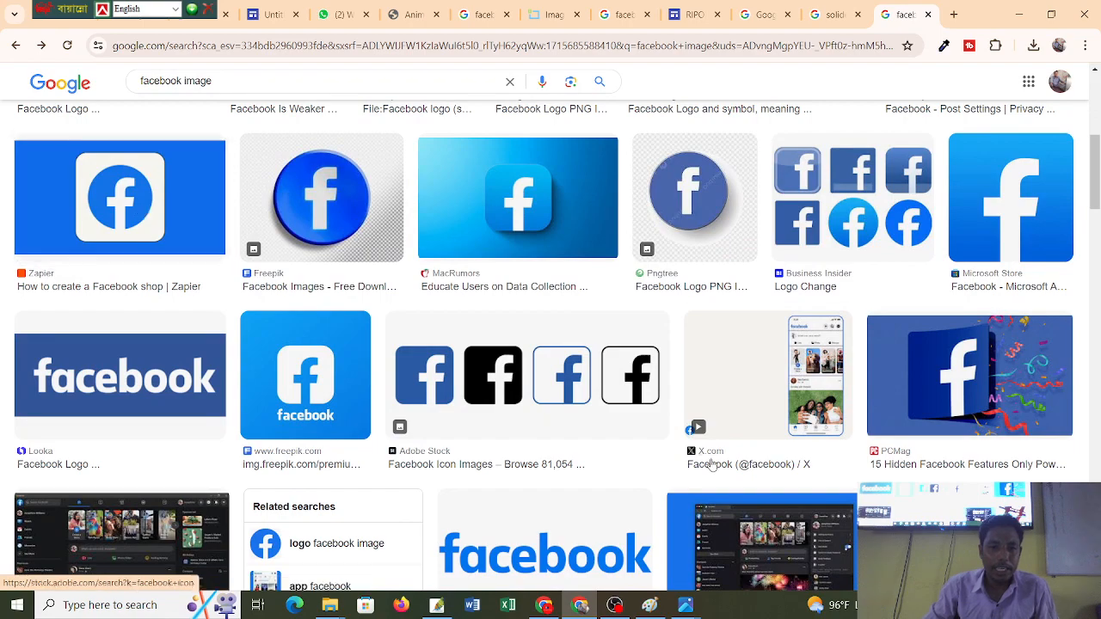
{"action": "scroll", "coordinate": [555, 465], "scroll_direction": "down", "scroll_amount": 3}
{"action": "scroll", "coordinate": [554, 462], "scroll_direction": "up", "scroll_amount": 8}
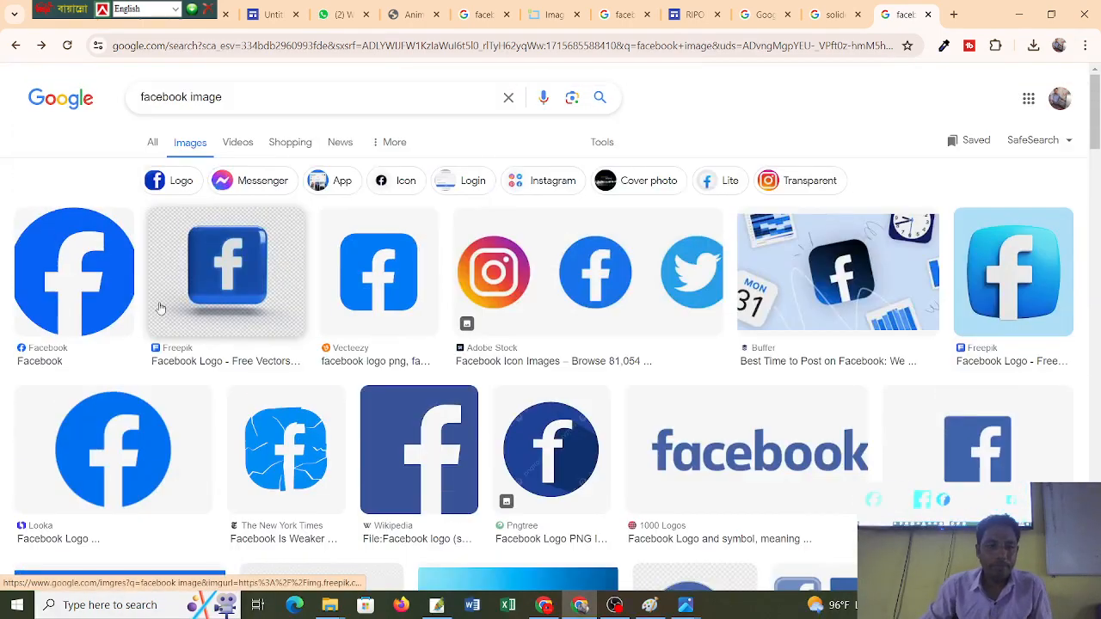
{"action": "left_click", "coordinate": [109, 423]}
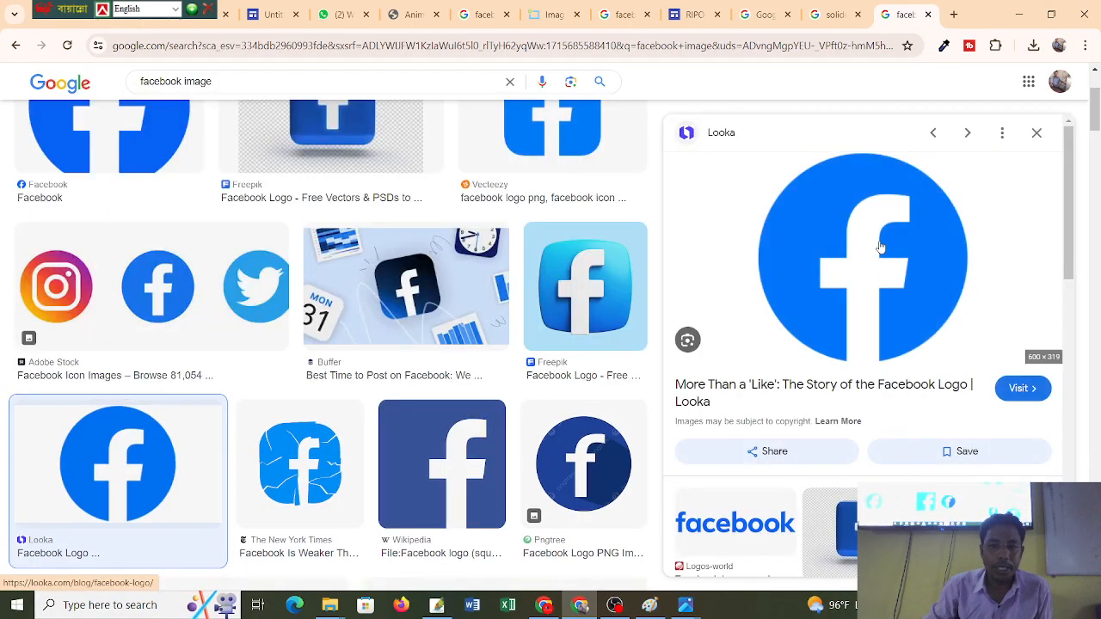
{"action": "right_click", "coordinate": [880, 246]}
{"action": "left_click", "coordinate": [953, 456]}
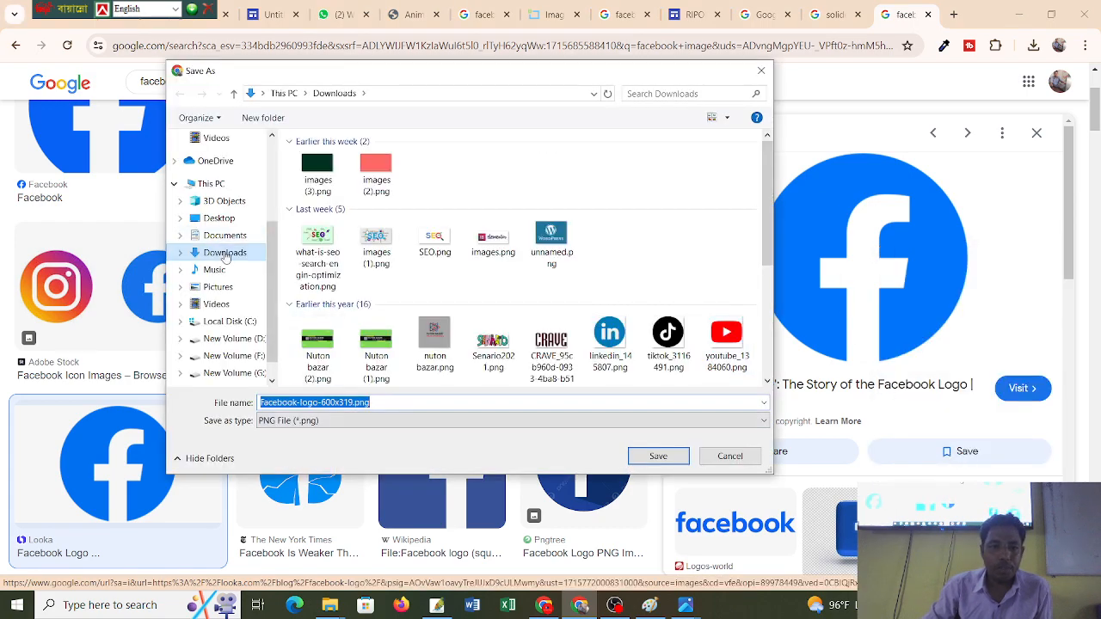
{"action": "left_click", "coordinate": [668, 465]}
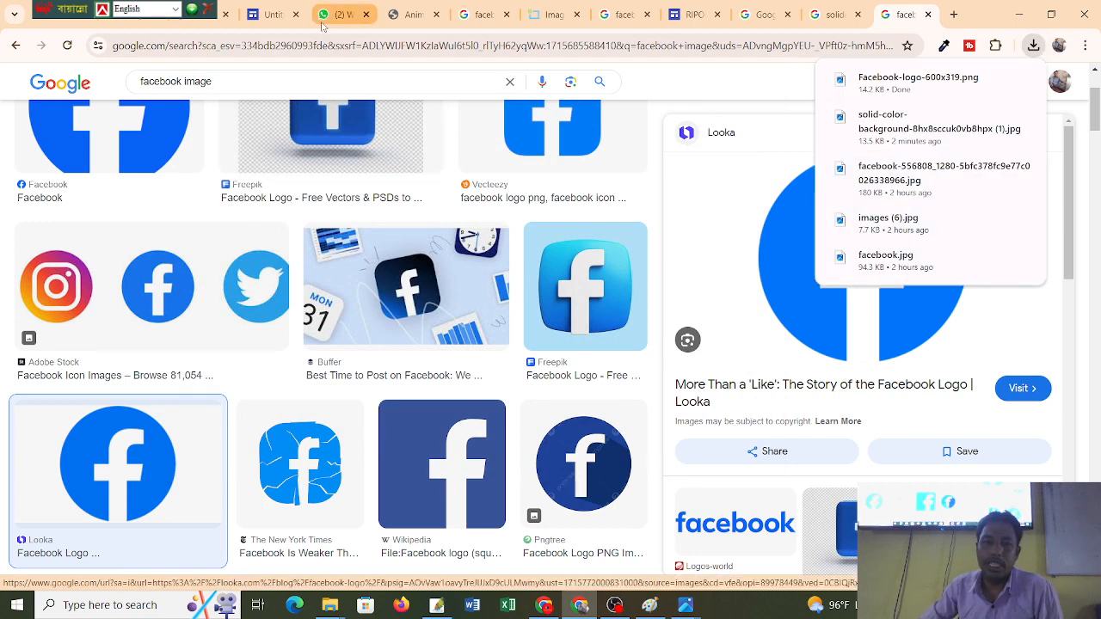
{"action": "left_click", "coordinate": [834, 15]}
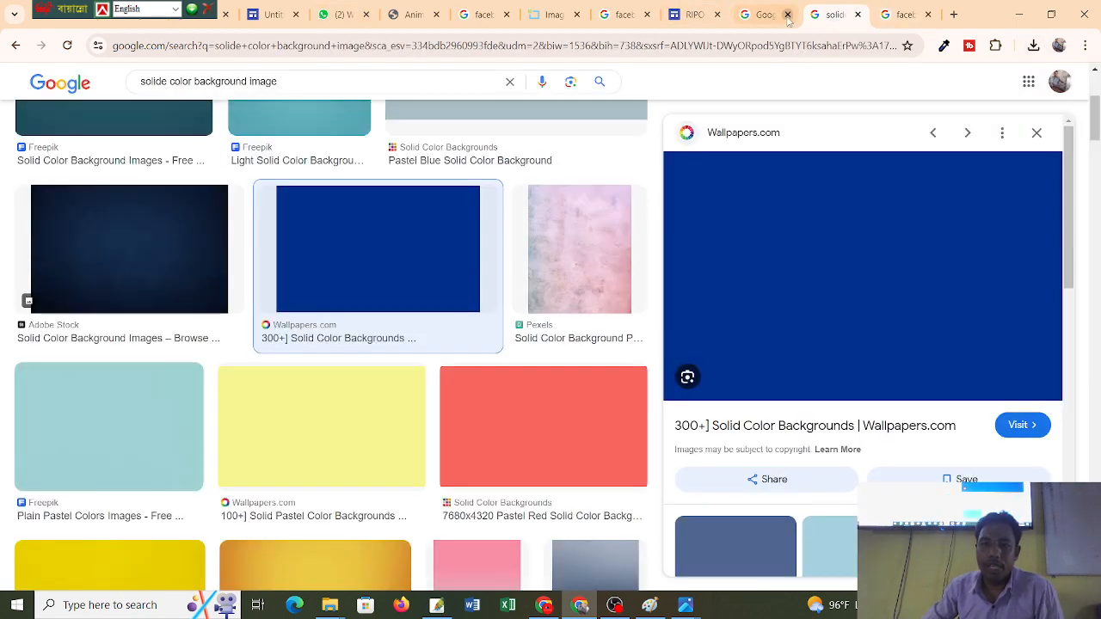
{"action": "left_click", "coordinate": [688, 17]}
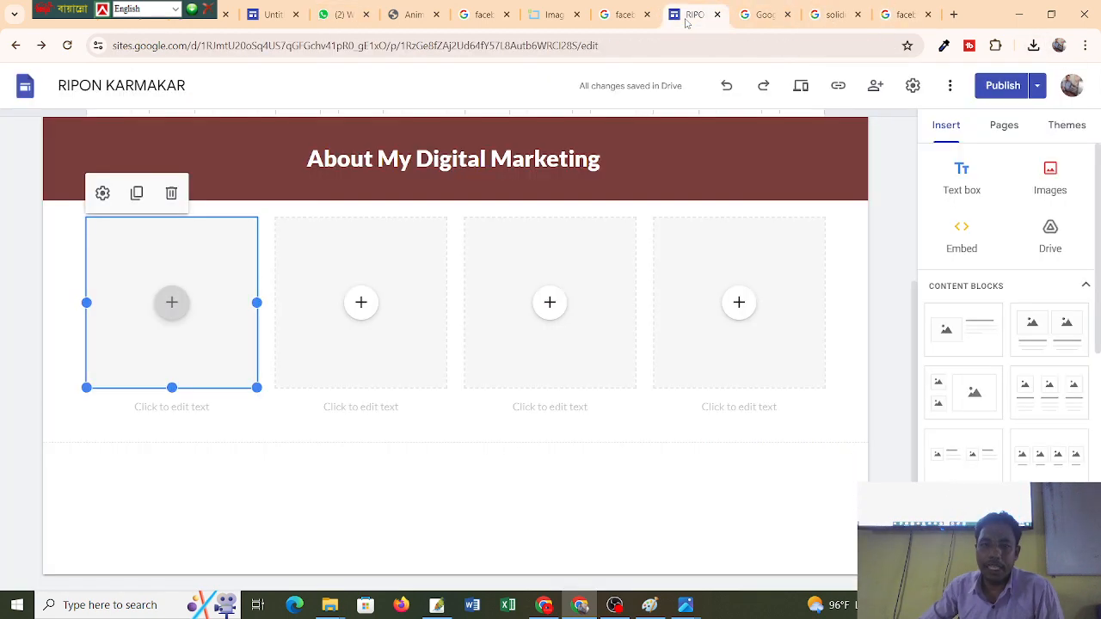
{"action": "left_click", "coordinate": [172, 304]}
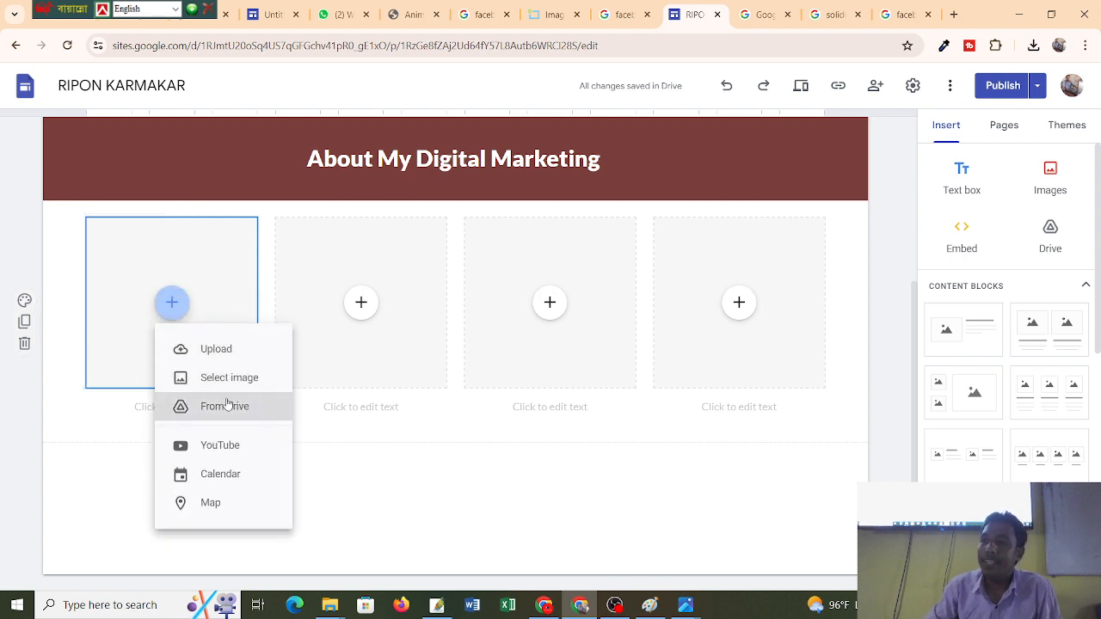
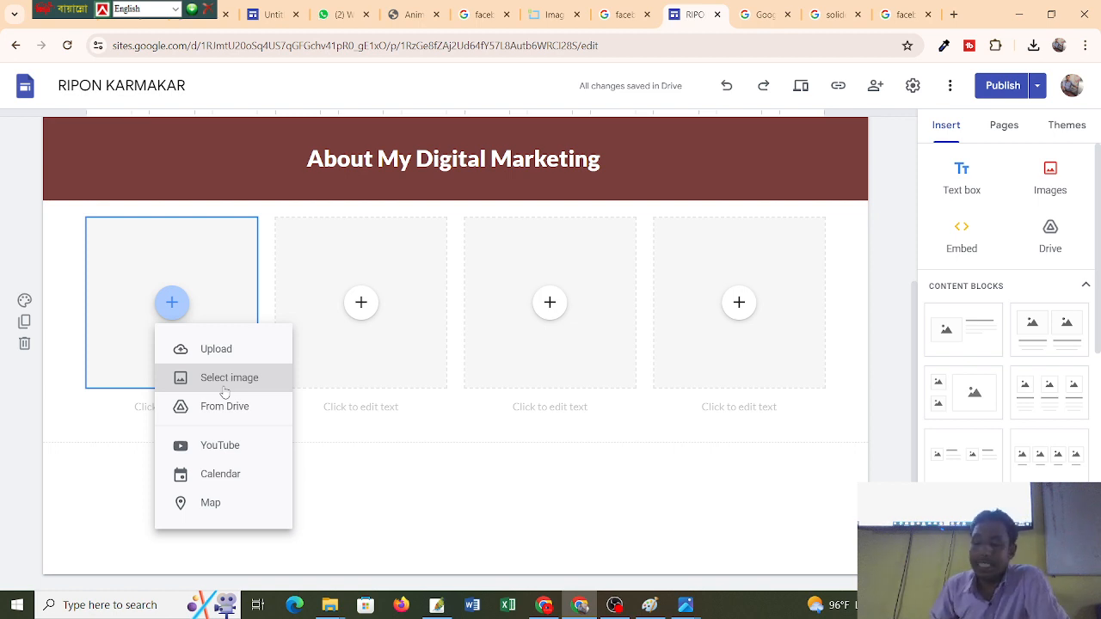
Upload facebook_145802.png from Downloads into the first image box under About My Digital Marketing.
{"action": "left_click", "coordinate": [217, 388]}
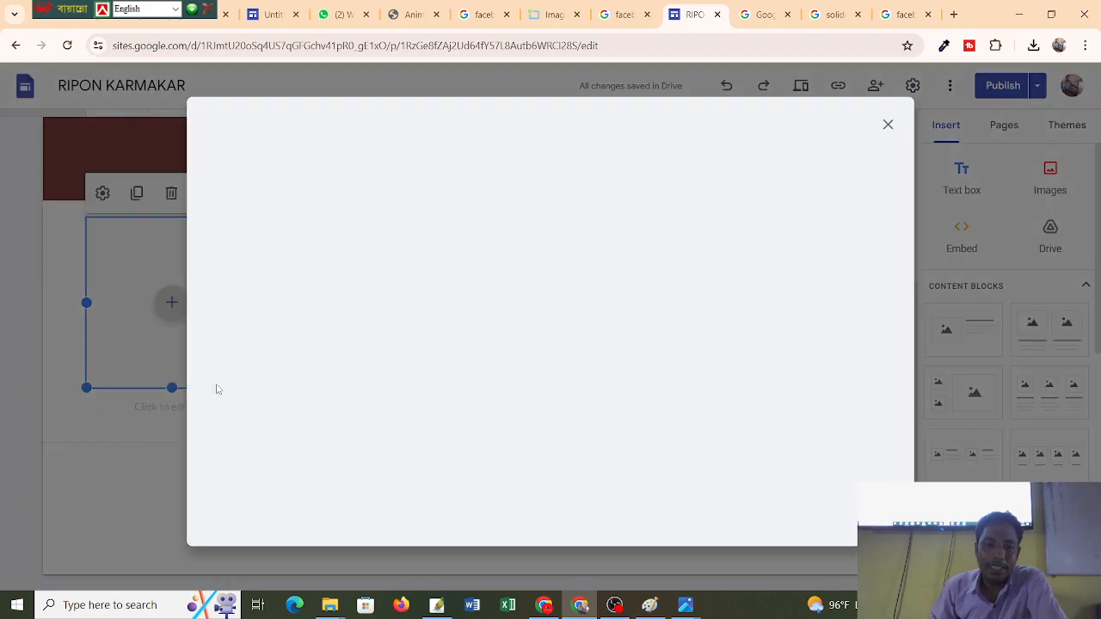
{"action": "left_click", "coordinate": [890, 126]}
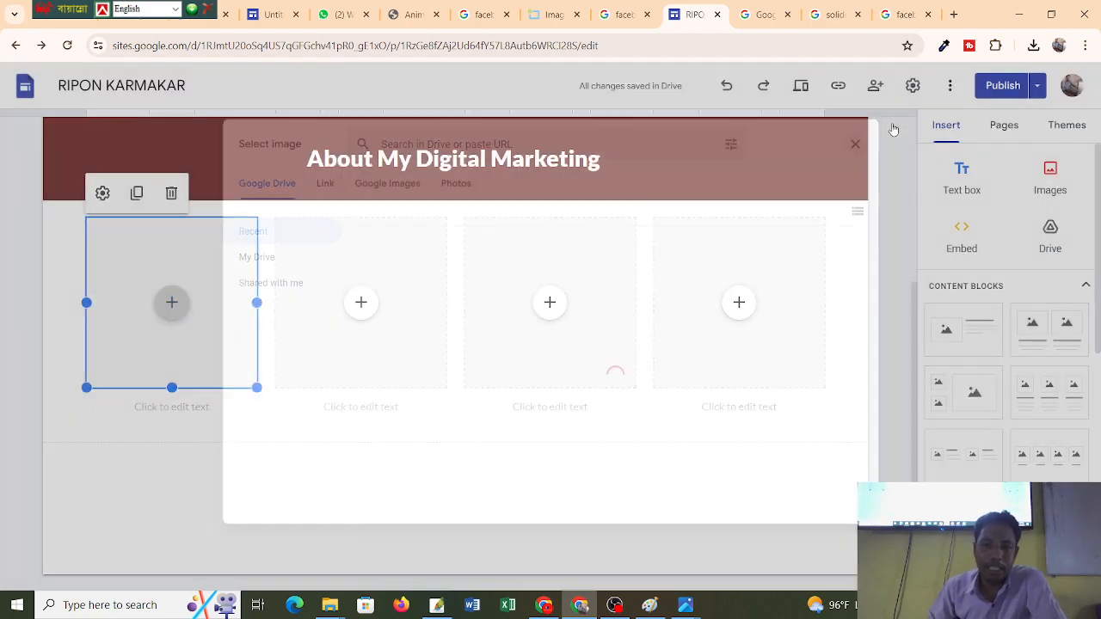
{"action": "left_click", "coordinate": [171, 302]}
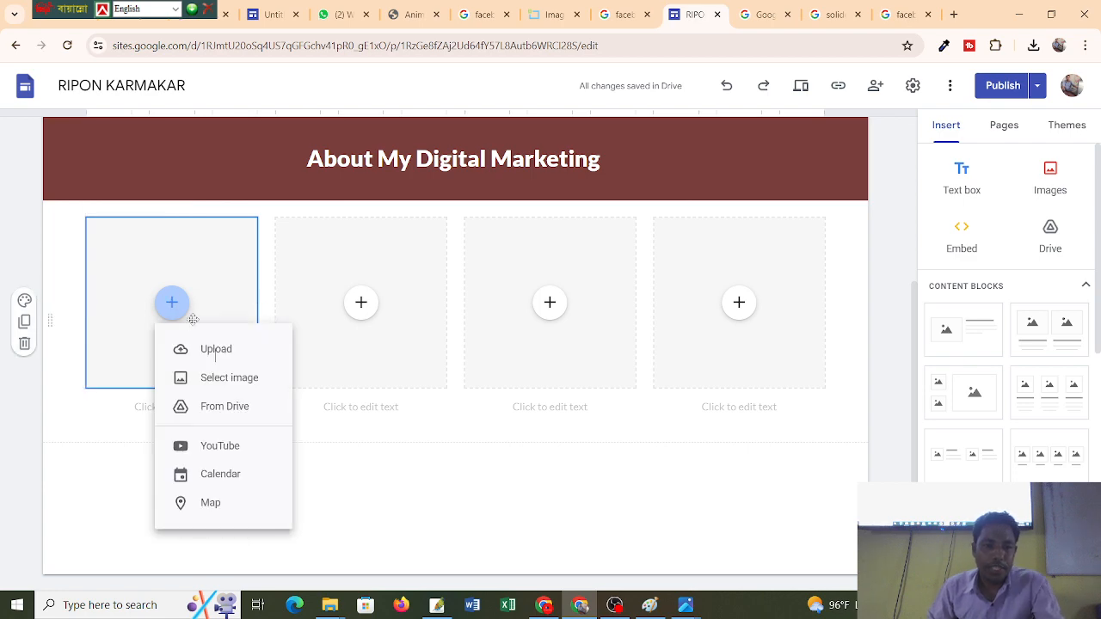
{"action": "left_click", "coordinate": [225, 349]}
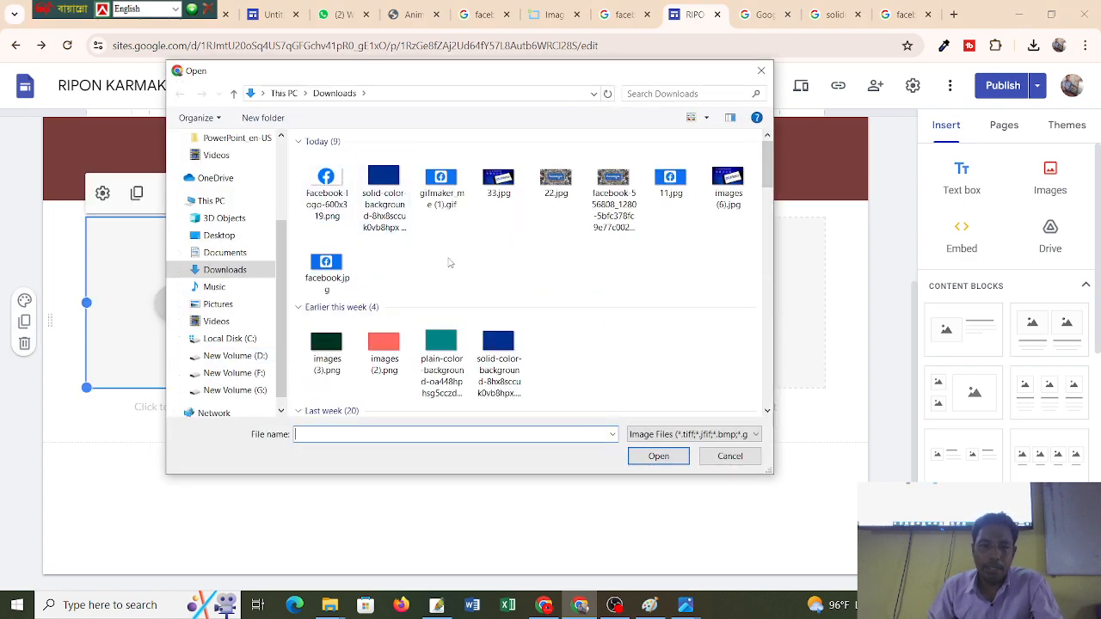
{"action": "scroll", "coordinate": [613, 261], "scroll_direction": "down", "scroll_amount": 5}
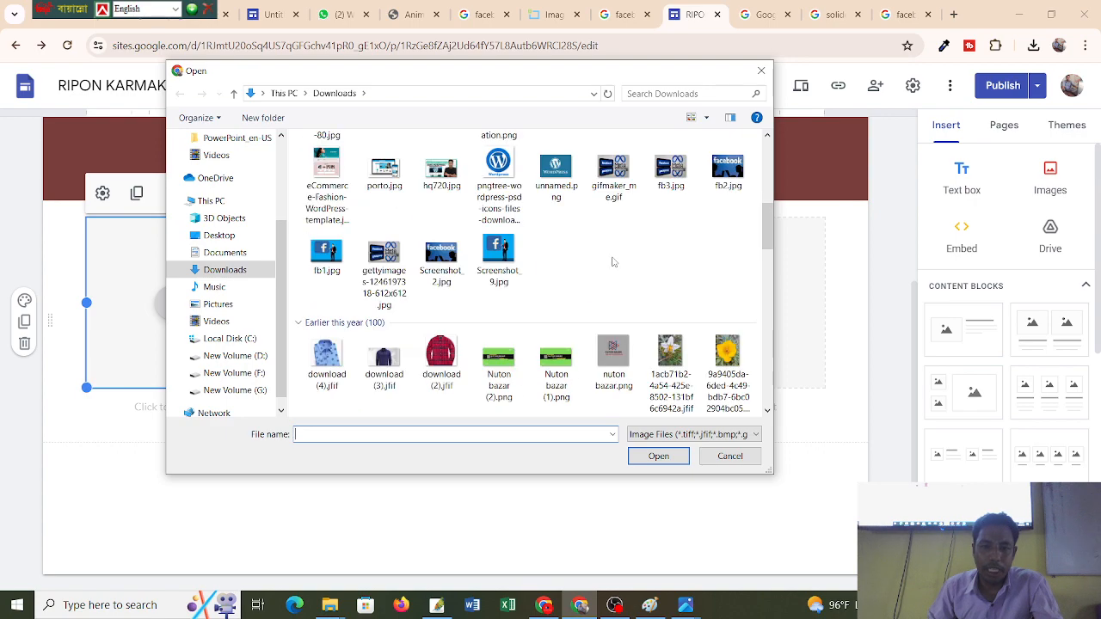
{"action": "scroll", "coordinate": [613, 261], "scroll_direction": "down", "scroll_amount": 2}
{"action": "scroll", "coordinate": [613, 261], "scroll_direction": "down", "scroll_amount": 3}
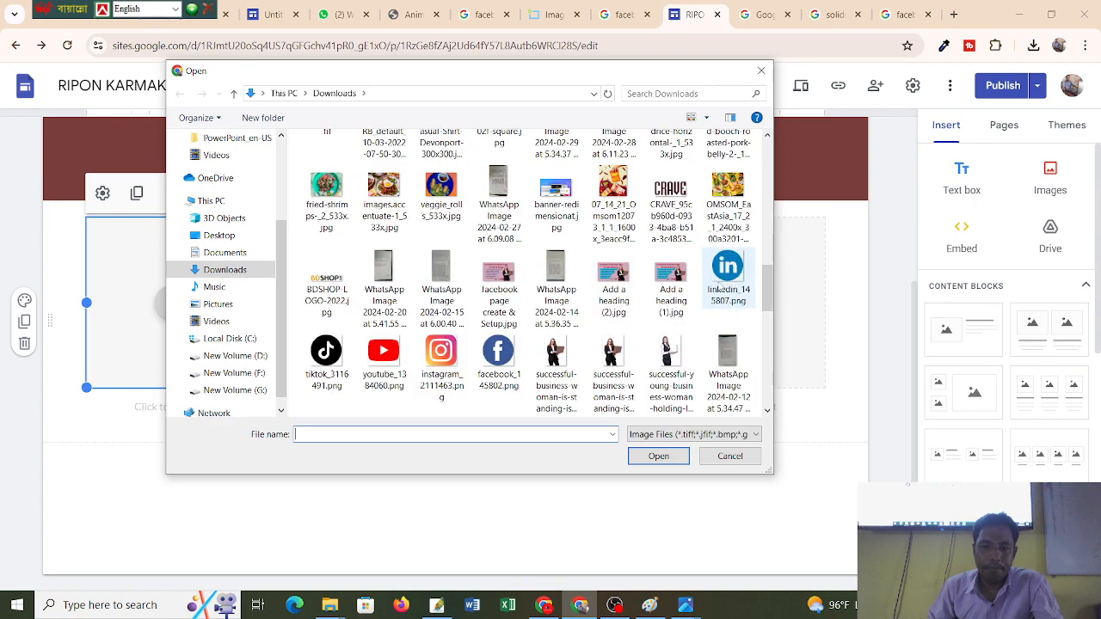
{"action": "scroll", "coordinate": [611, 284], "scroll_direction": "up", "scroll_amount": 3}
{"action": "scroll", "coordinate": [608, 299], "scroll_direction": "down", "scroll_amount": 3}
{"action": "scroll", "coordinate": [607, 300], "scroll_direction": "down", "scroll_amount": 5}
{"action": "scroll", "coordinate": [608, 300], "scroll_direction": "up", "scroll_amount": 3}
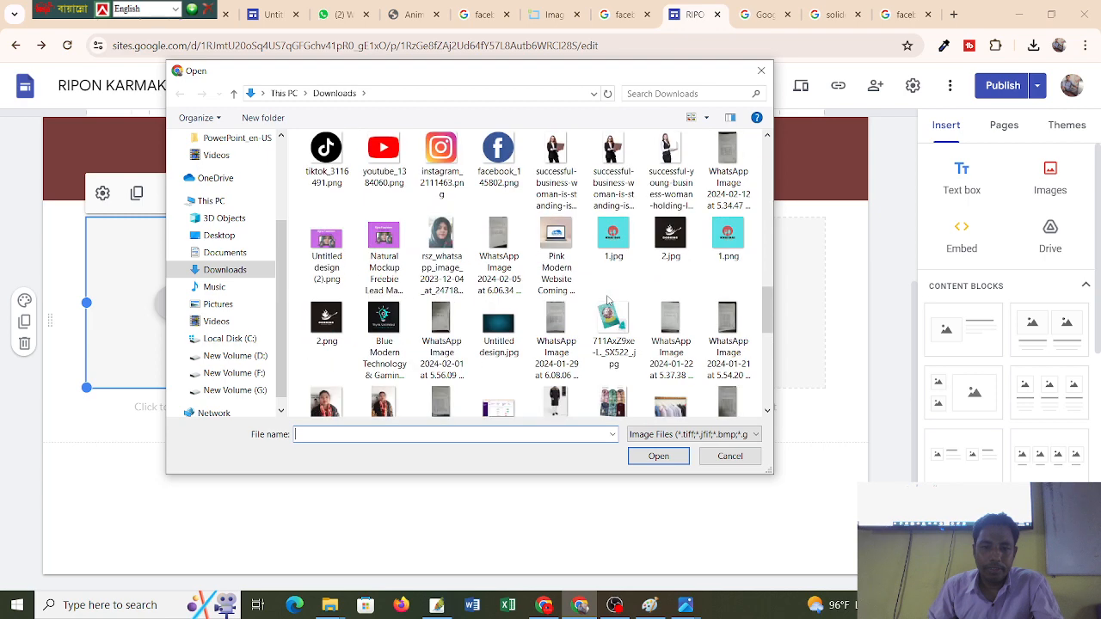
{"action": "scroll", "coordinate": [608, 299], "scroll_direction": "up", "scroll_amount": 4}
{"action": "scroll", "coordinate": [607, 300], "scroll_direction": "down", "scroll_amount": 2}
{"action": "double_click", "coordinate": [500, 357]}
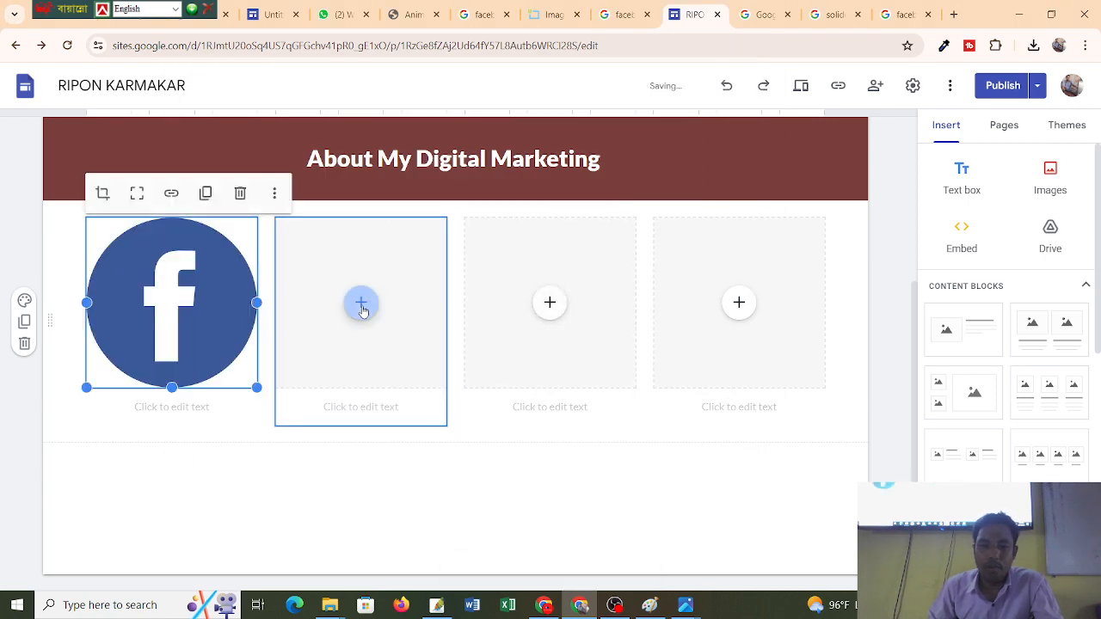
{"action": "left_click", "coordinate": [361, 304]}
Upload the YouTube logo from Downloads into the second image box.
{"action": "left_click", "coordinate": [405, 359]}
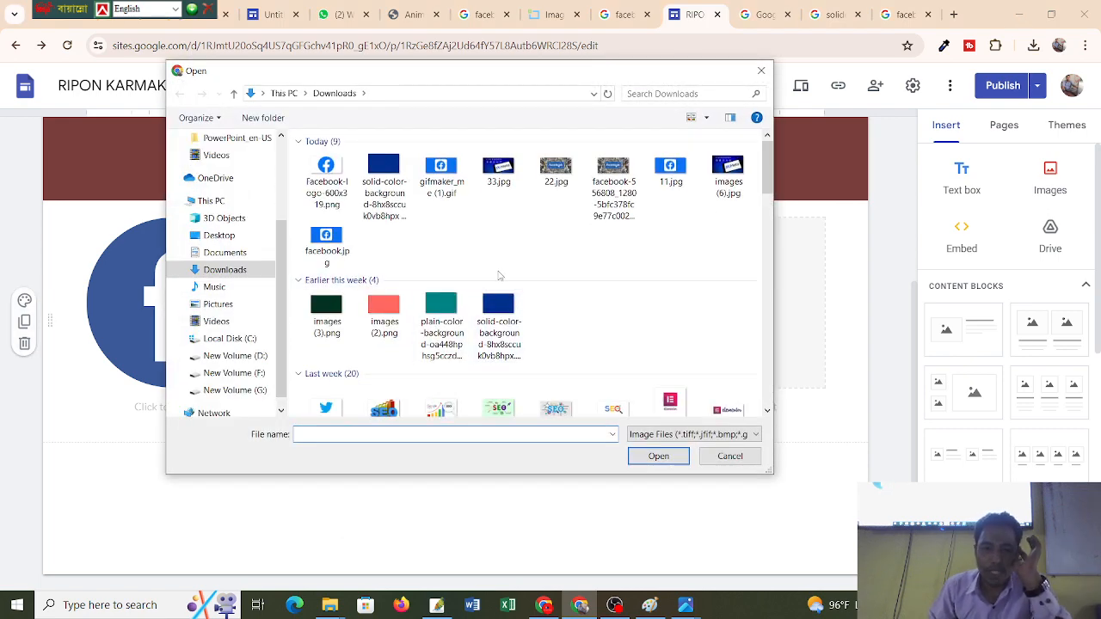
{"action": "scroll", "coordinate": [482, 274], "scroll_direction": "down", "scroll_amount": 5}
{"action": "scroll", "coordinate": [503, 280], "scroll_direction": "down", "scroll_amount": 5}
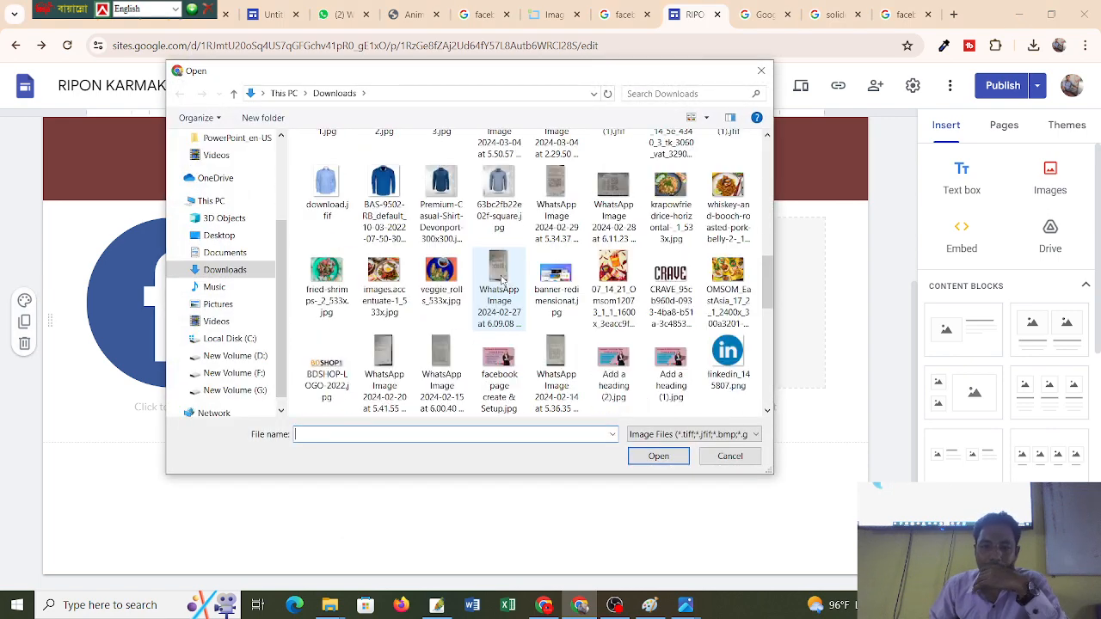
{"action": "scroll", "coordinate": [367, 287], "scroll_direction": "down", "scroll_amount": 5}
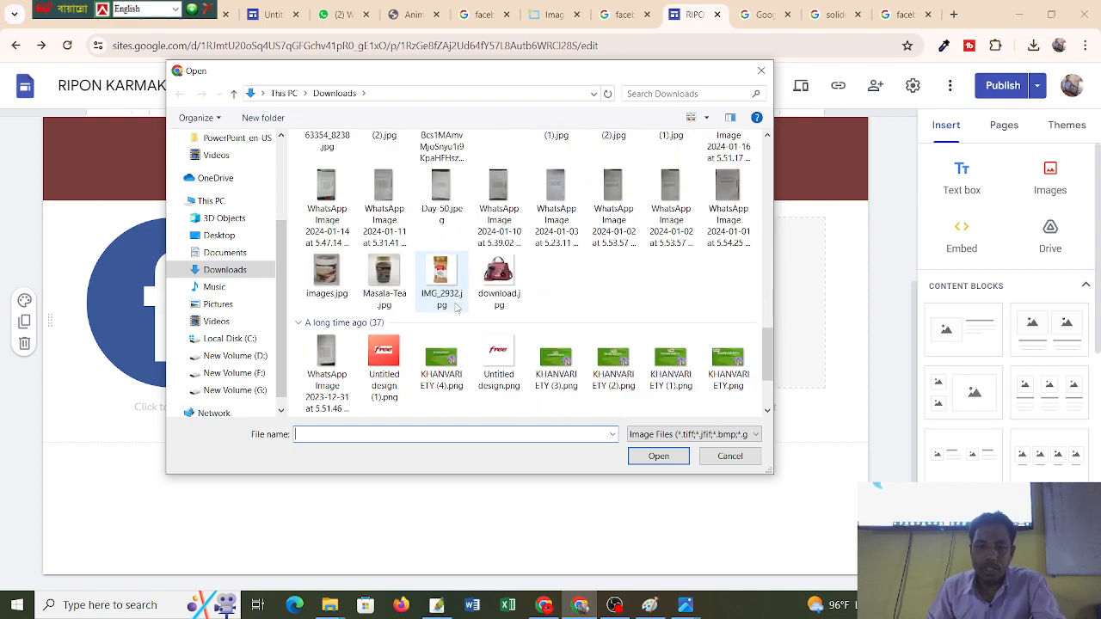
{"action": "scroll", "coordinate": [457, 308], "scroll_direction": "down", "scroll_amount": 5}
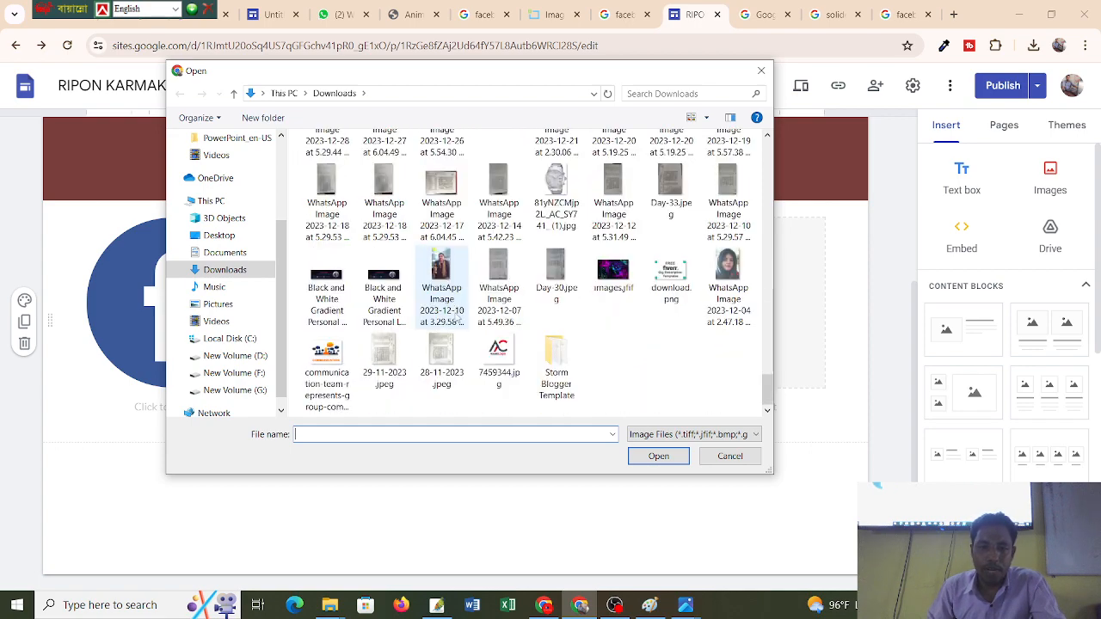
{"action": "scroll", "coordinate": [460, 320], "scroll_direction": "up", "scroll_amount": 10}
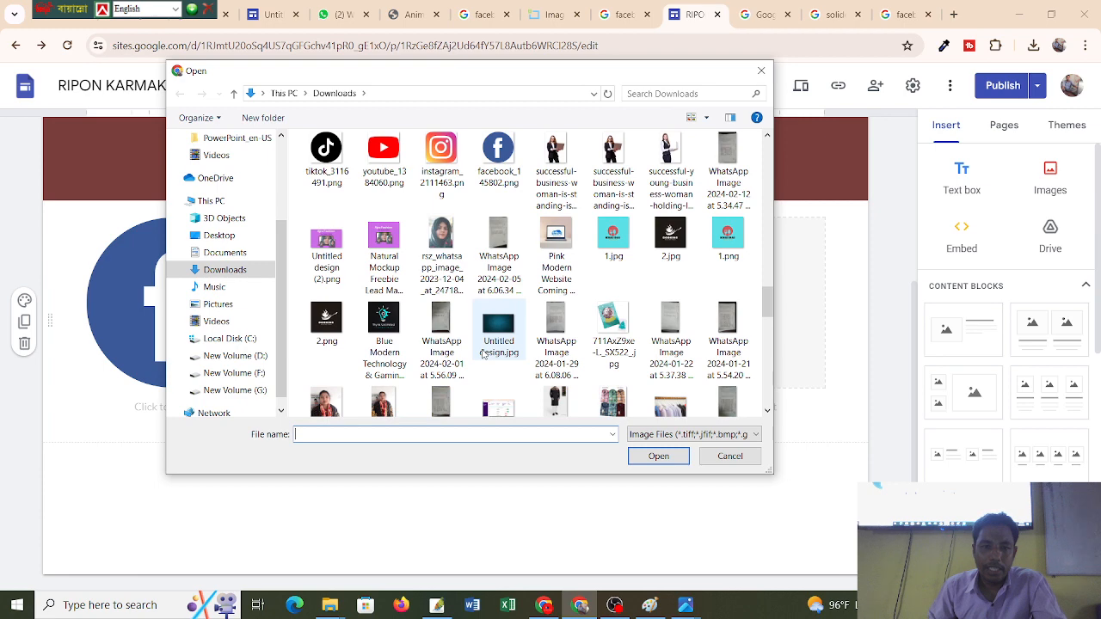
{"action": "scroll", "coordinate": [483, 354], "scroll_direction": "up", "scroll_amount": 3}
{"action": "double_click", "coordinate": [379, 317]}
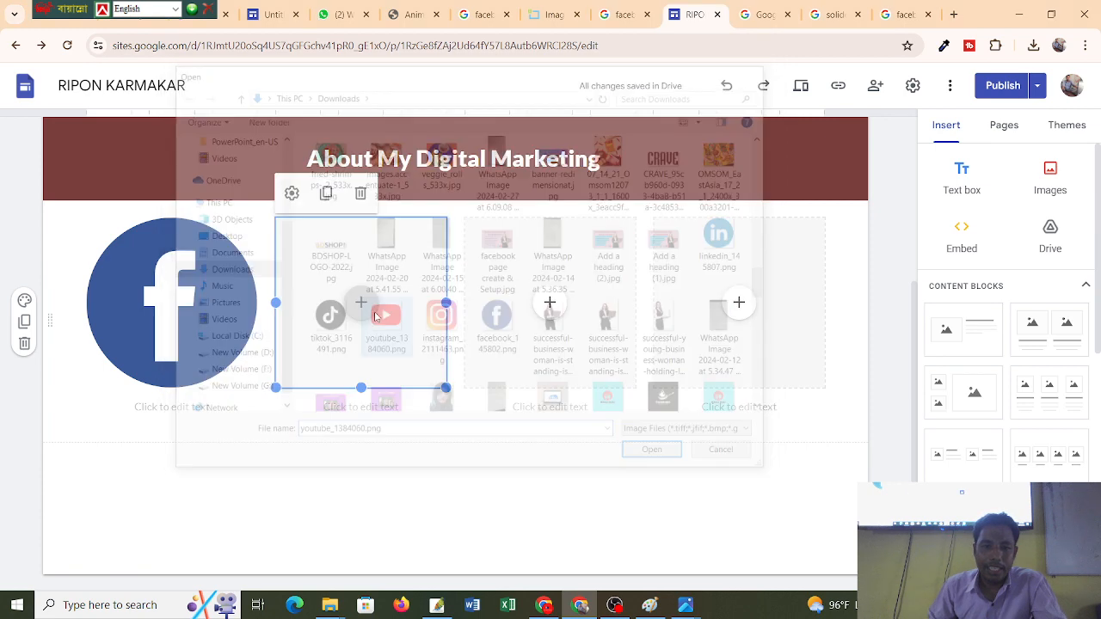
Upload the LinkedIn logo from Downloads into the third image box.
{"action": "left_click", "coordinate": [555, 311]}
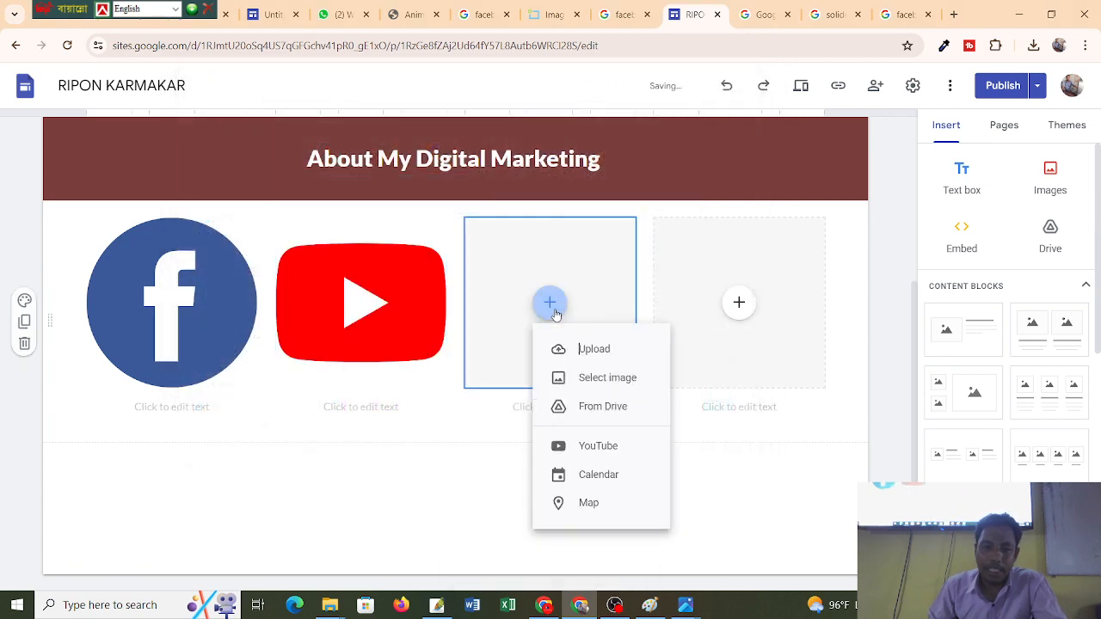
{"action": "left_click", "coordinate": [591, 349]}
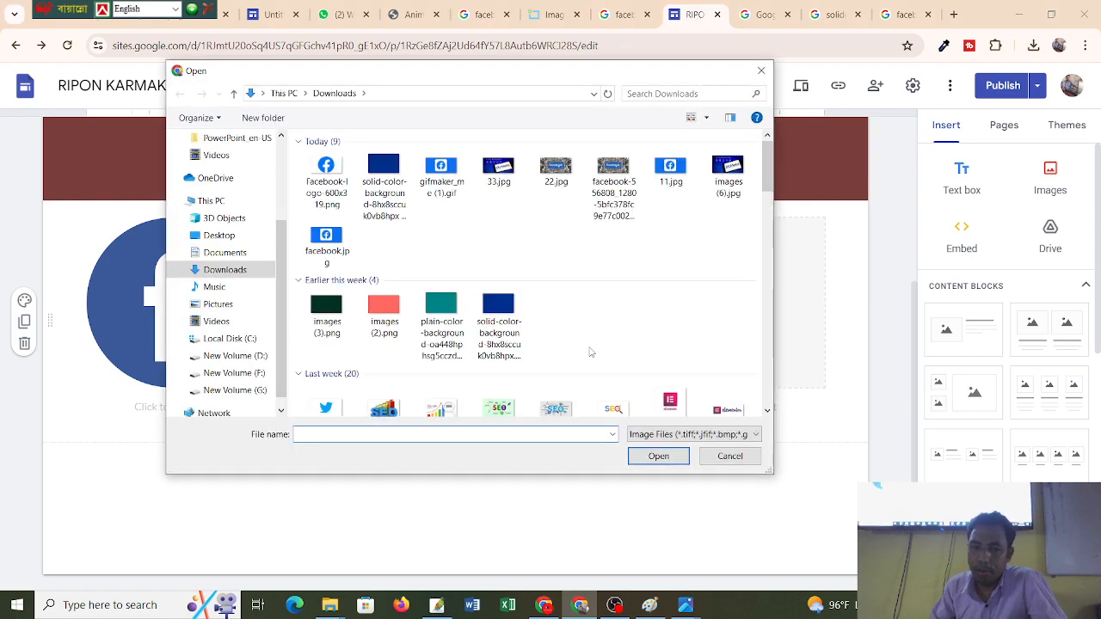
{"action": "scroll", "coordinate": [544, 333], "scroll_direction": "down", "scroll_amount": 10}
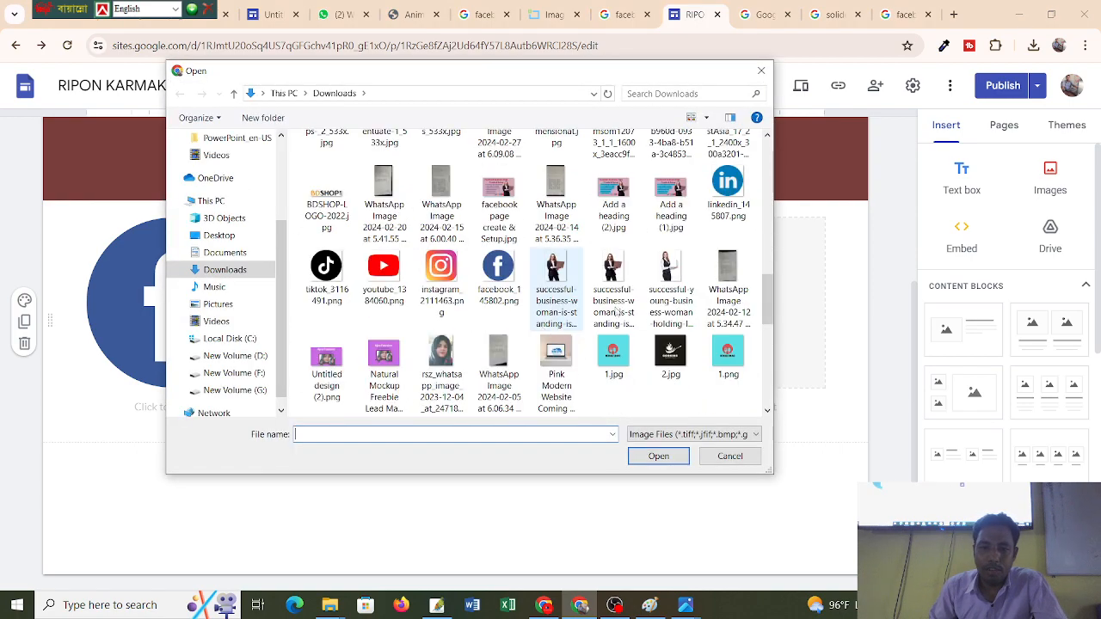
{"action": "double_click", "coordinate": [727, 194]}
Upload the Instagram logo from Downloads into the fourth image box.
{"action": "left_click", "coordinate": [740, 307]}
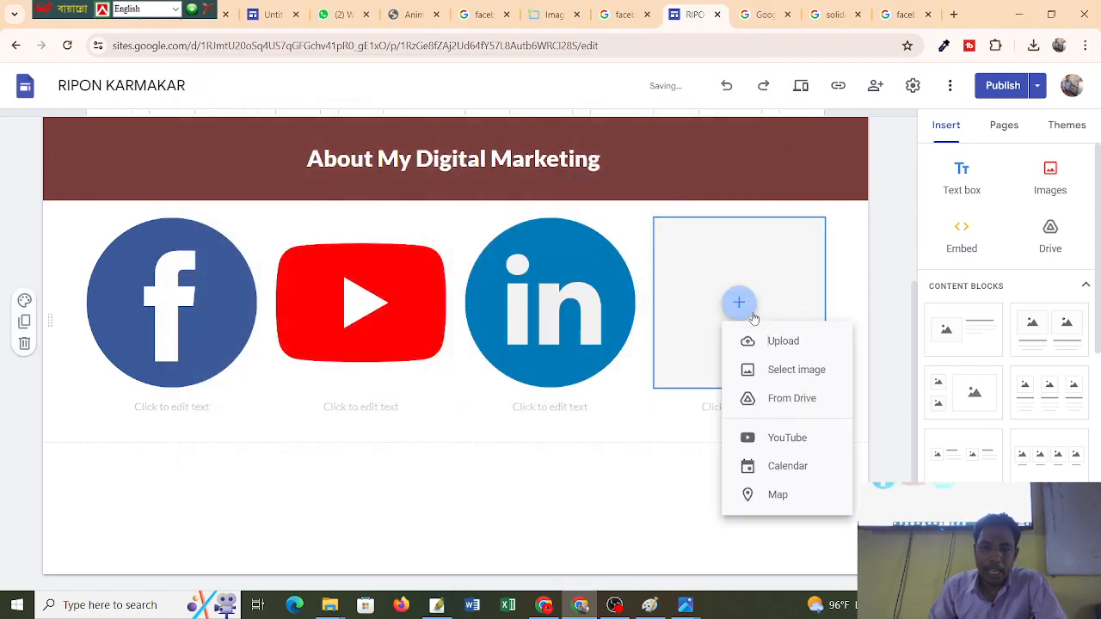
{"action": "left_click", "coordinate": [767, 350]}
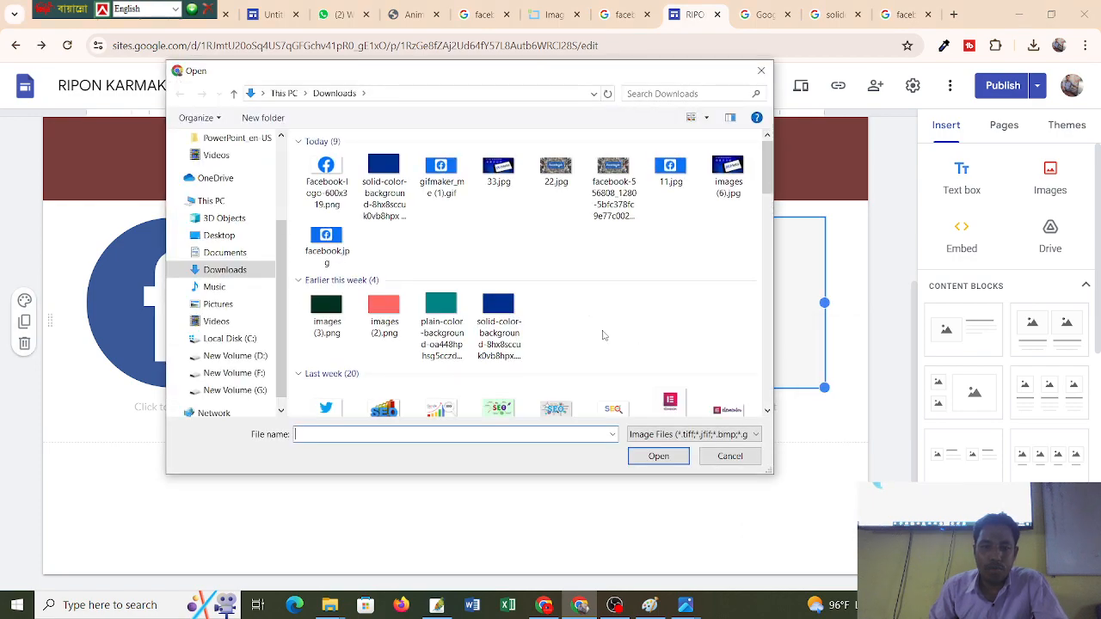
{"action": "scroll", "coordinate": [475, 287], "scroll_direction": "down", "scroll_amount": 3}
{"action": "scroll", "coordinate": [475, 287], "scroll_direction": "up", "scroll_amount": 3}
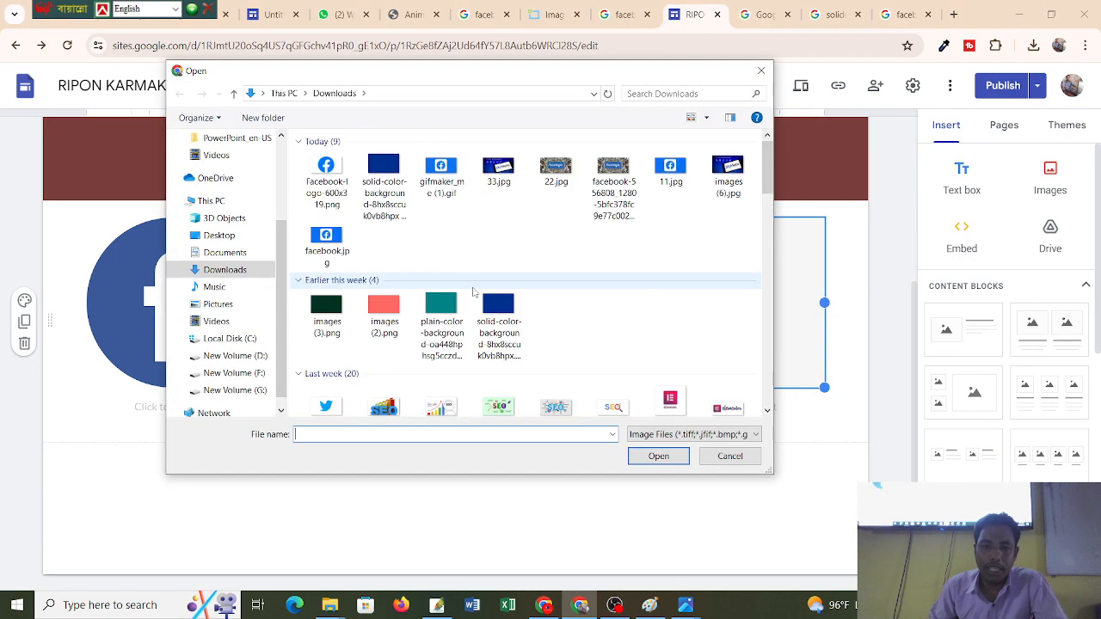
{"action": "scroll", "coordinate": [473, 292], "scroll_direction": "down", "scroll_amount": 5}
{"action": "scroll", "coordinate": [473, 292], "scroll_direction": "up", "scroll_amount": 5}
{"action": "scroll", "coordinate": [473, 292], "scroll_direction": "down", "scroll_amount": 2}
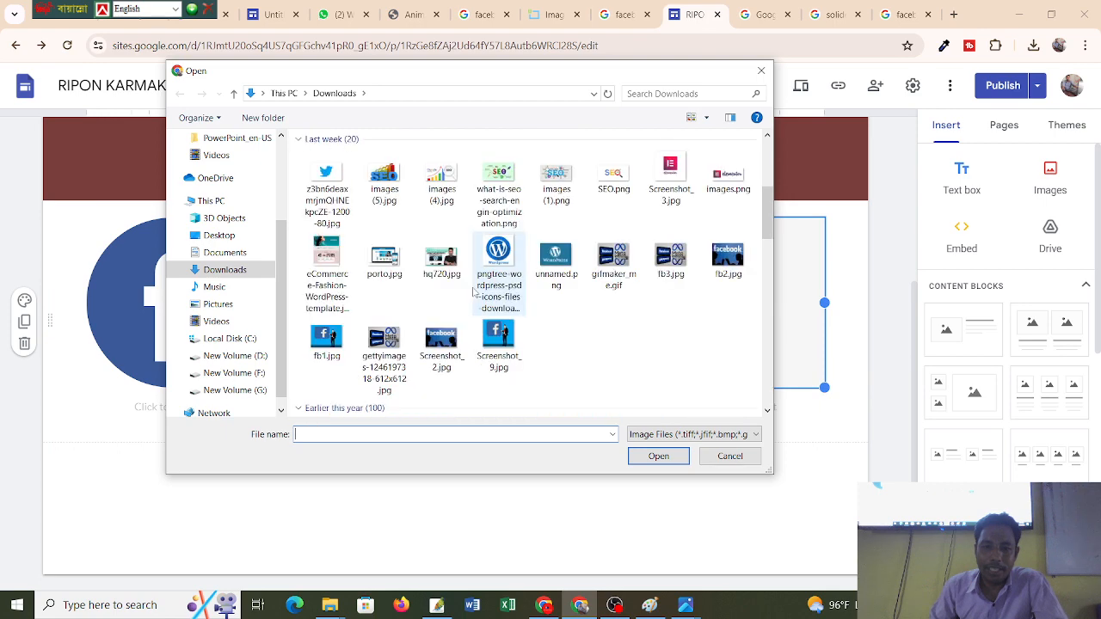
{"action": "scroll", "coordinate": [474, 293], "scroll_direction": "down", "scroll_amount": 8}
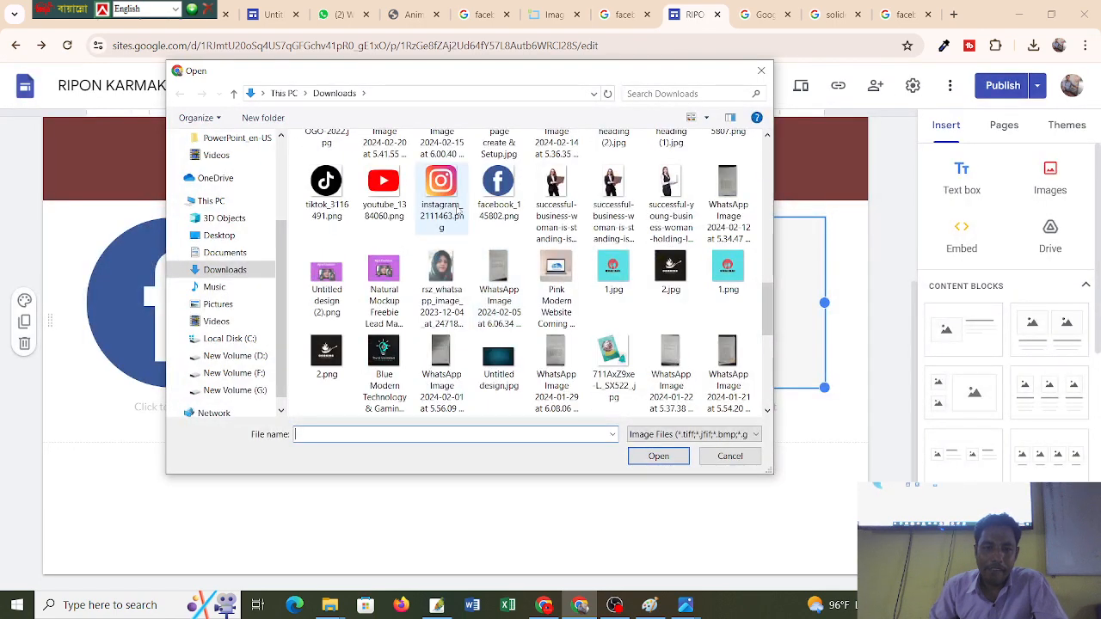
{"action": "double_click", "coordinate": [440, 185]}
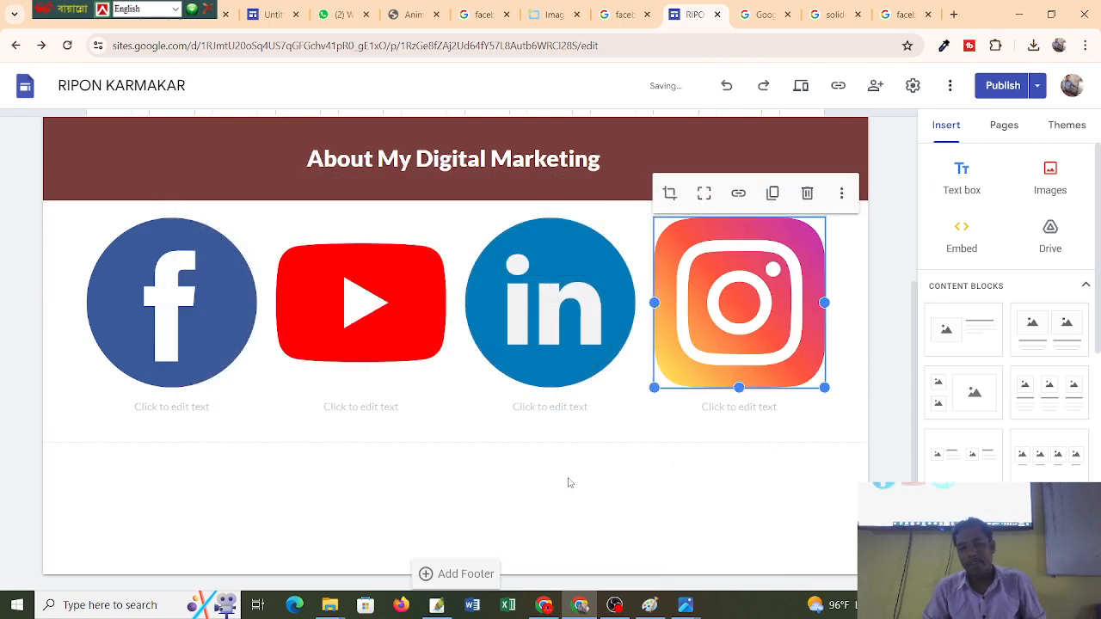
Caption the Facebook logo 'Facebook Marketing', fixing a mistyped start.
{"action": "left_click", "coordinate": [207, 404]}
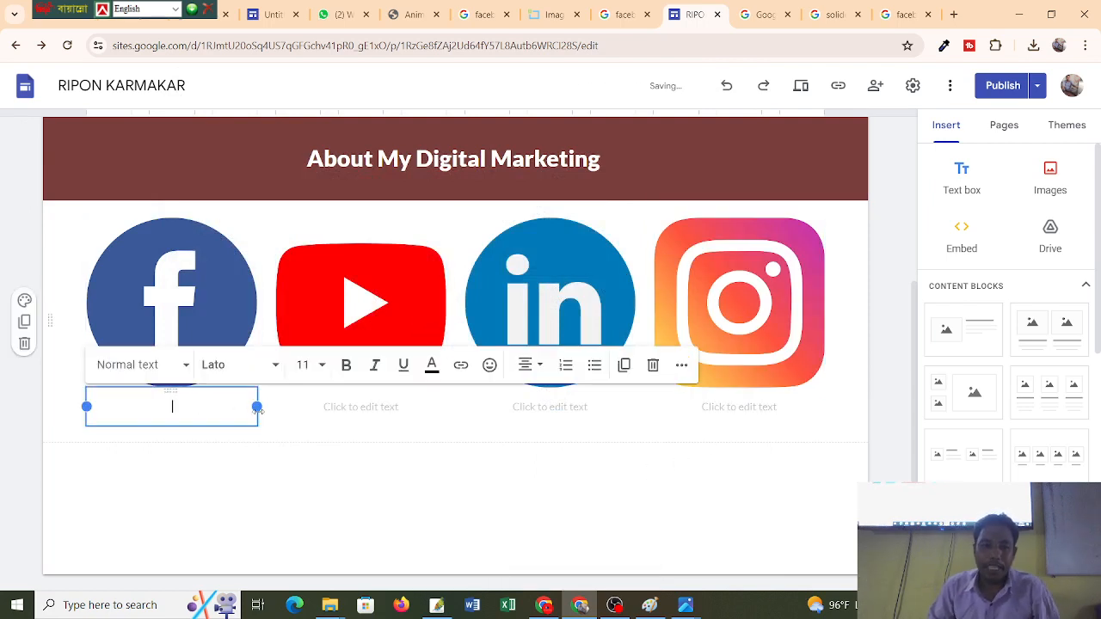
{"action": "type", "text": "Kra"}
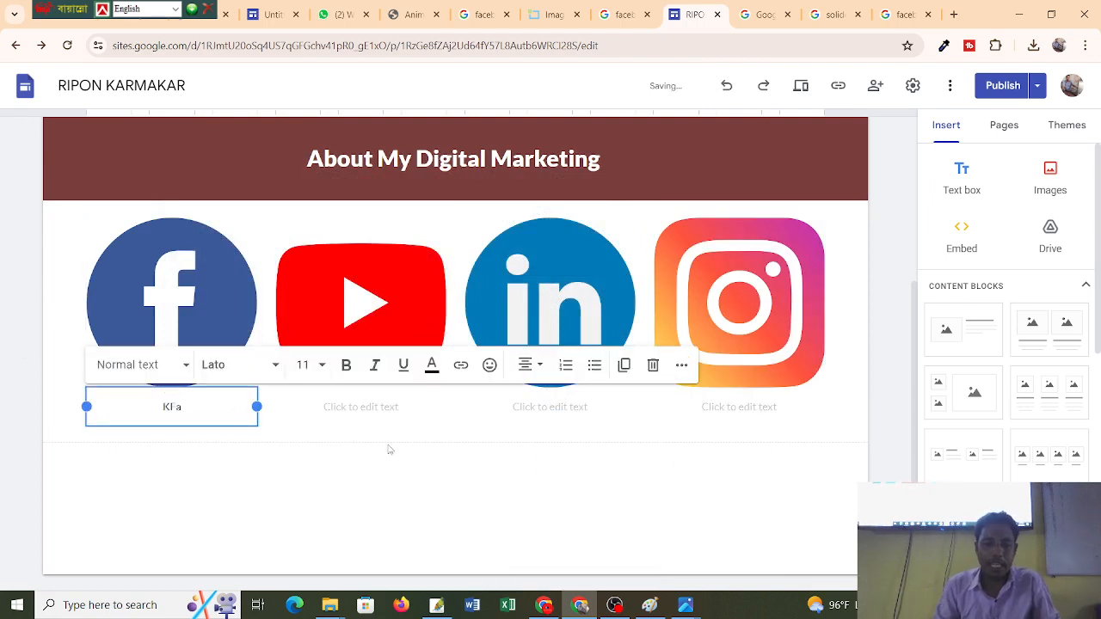
{"action": "key", "text": "BackSpace"}
{"action": "left_click", "coordinate": [392, 465]}
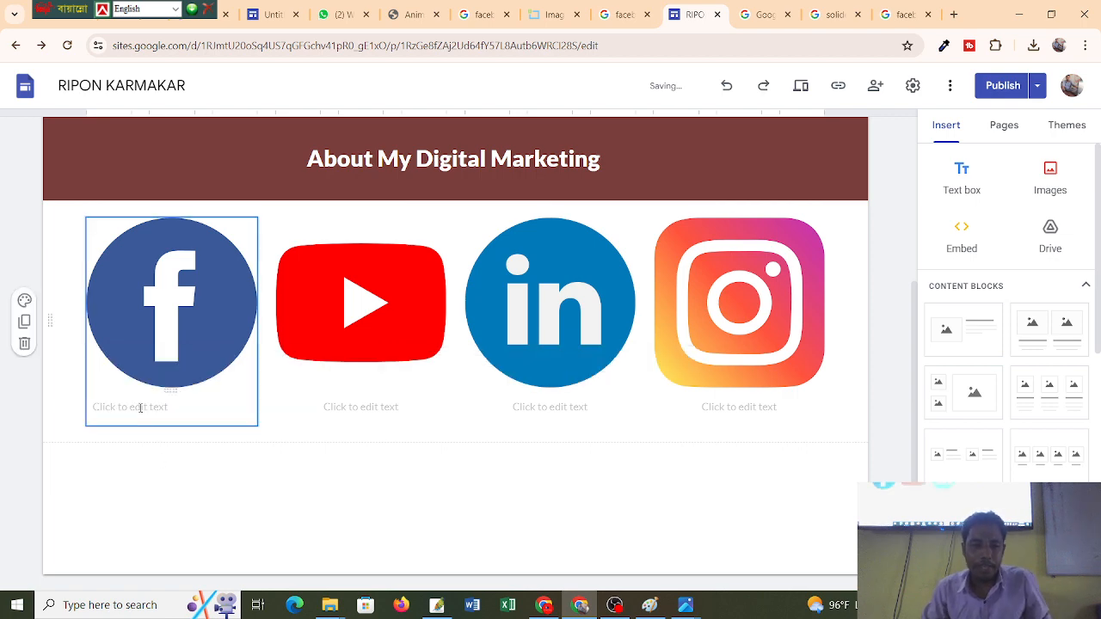
{"action": "left_click", "coordinate": [145, 408]}
{"action": "type", "text": "Facebook Marketin"}
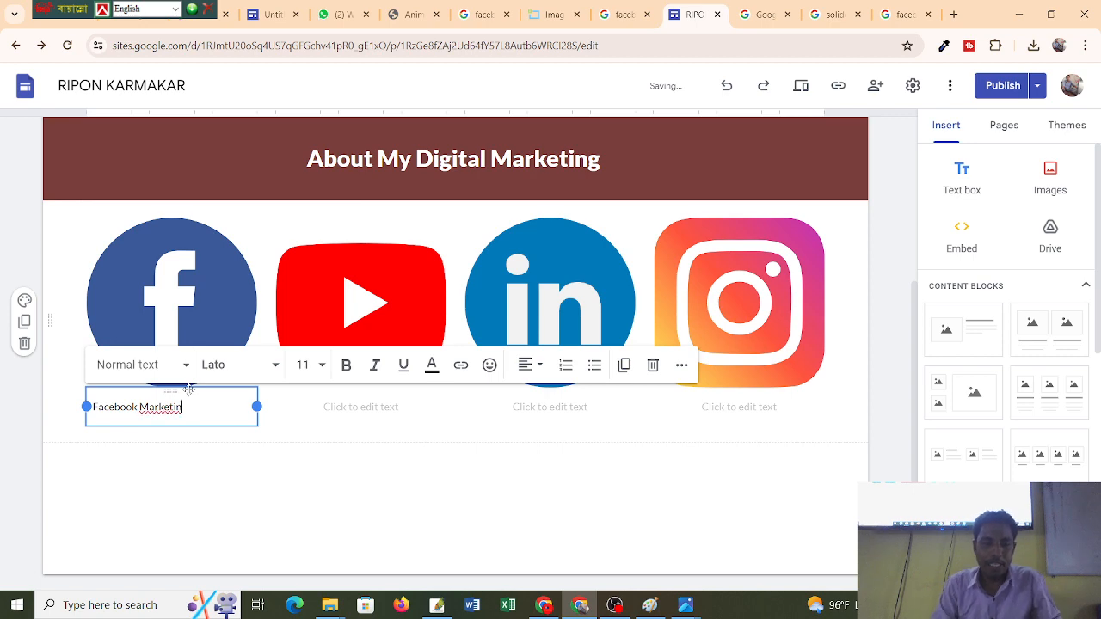
{"action": "type", "text": "g"}
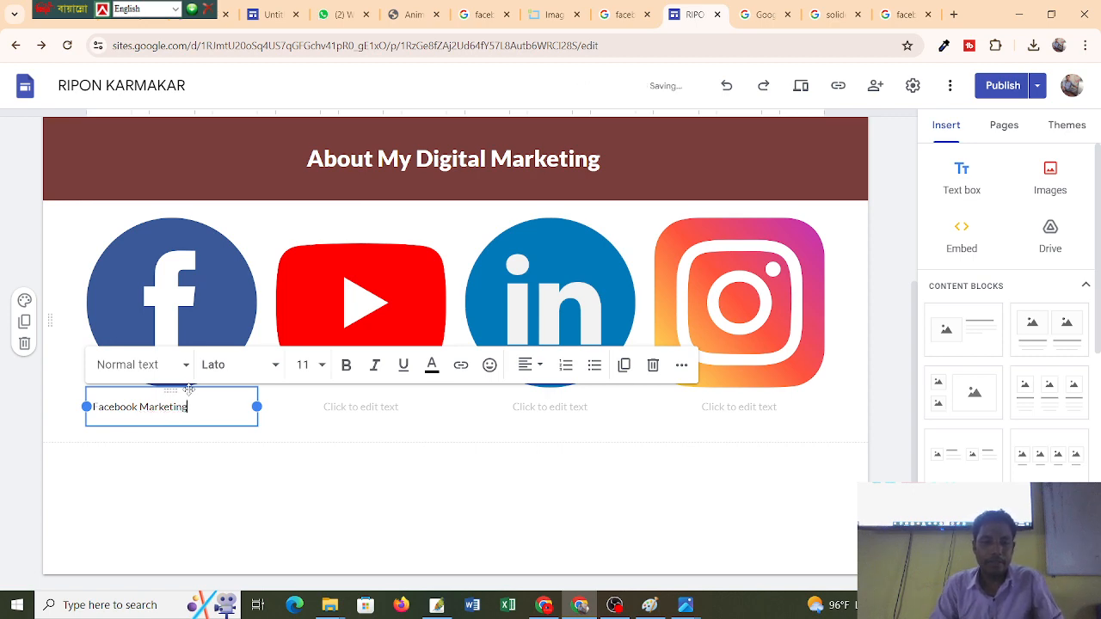
Caption the YouTube logo 'Youtube Markeitng'.
{"action": "left_click", "coordinate": [363, 407]}
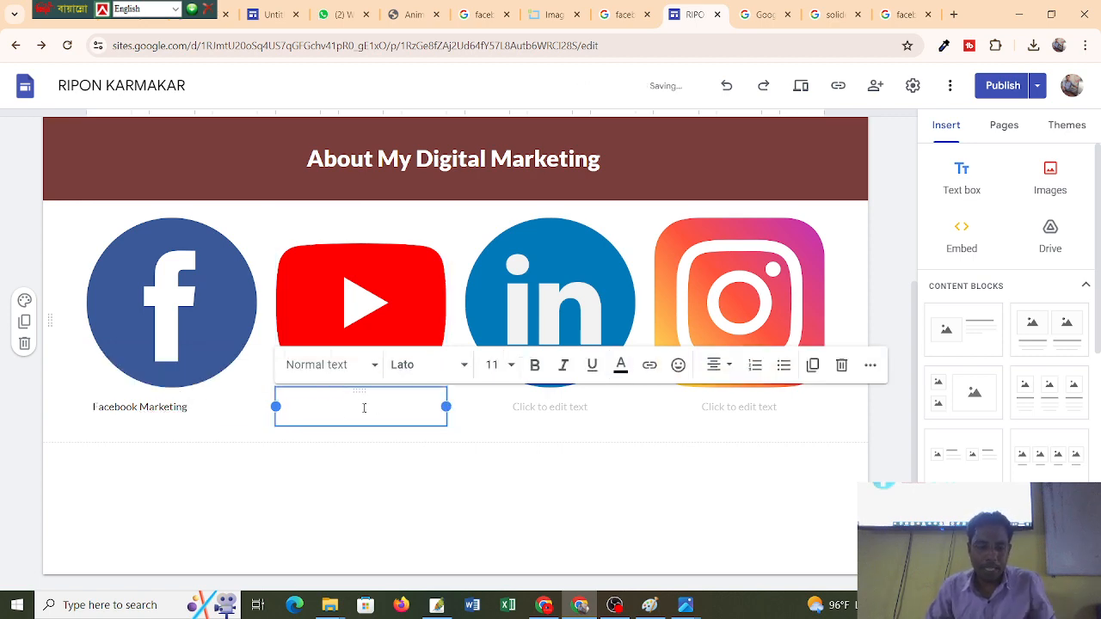
{"action": "type", "text": "Youtube Ma"}
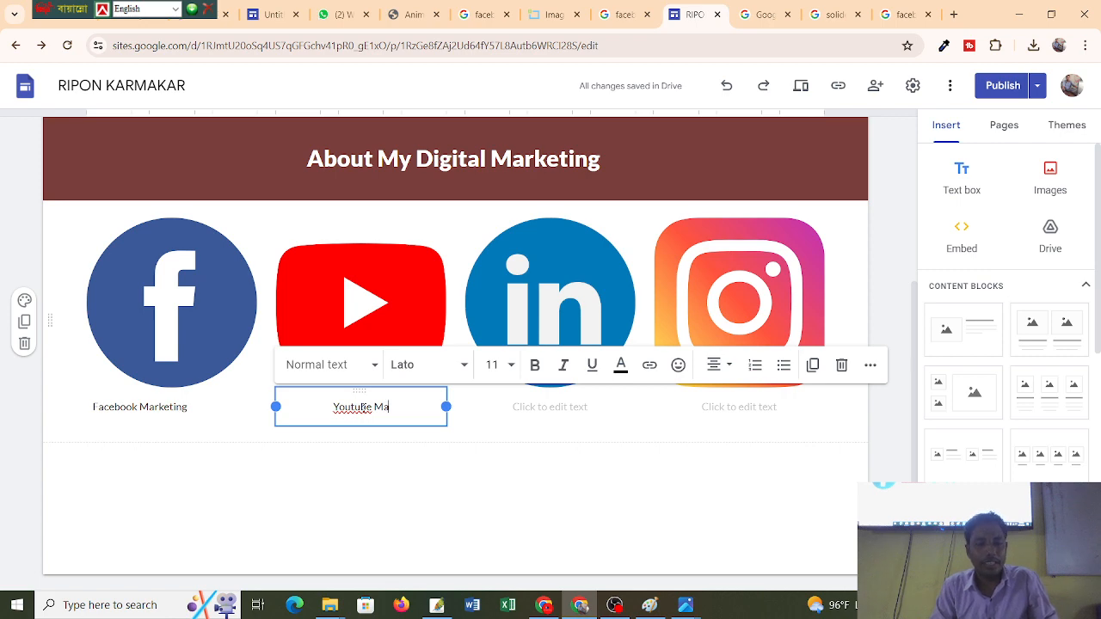
{"action": "type", "text": "rkeitn"}
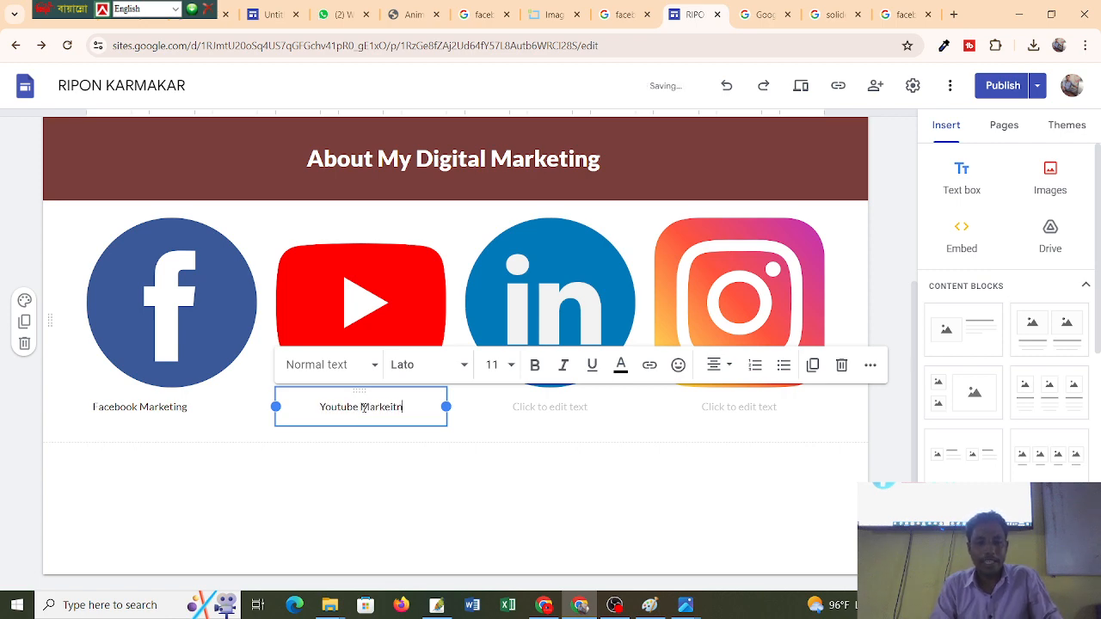
{"action": "type", "text": "g"}
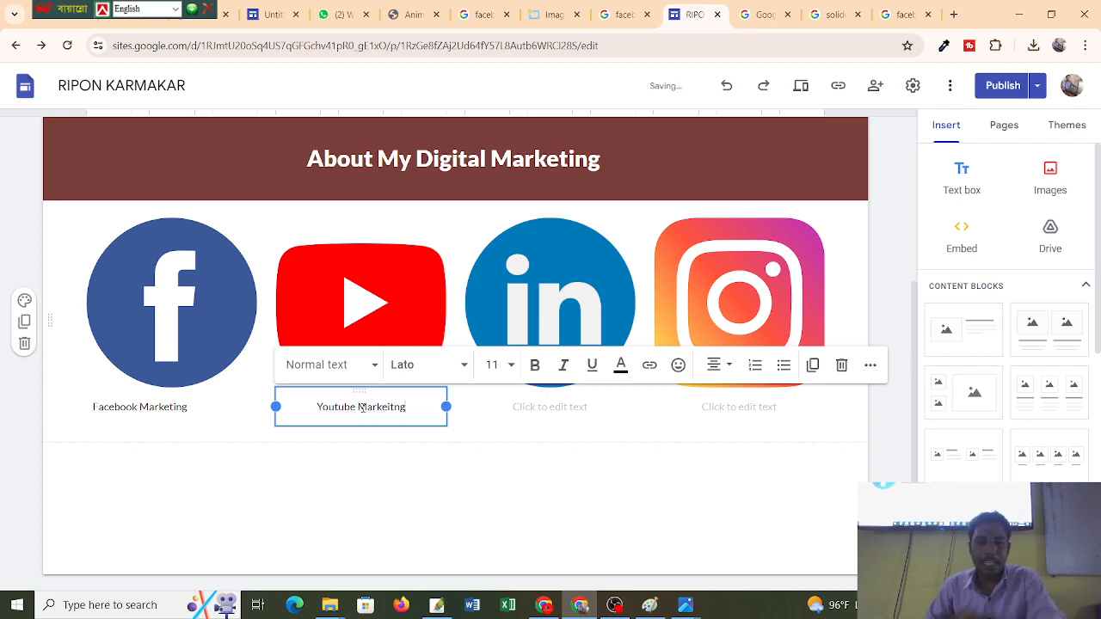
{"action": "left_click", "coordinate": [492, 476]}
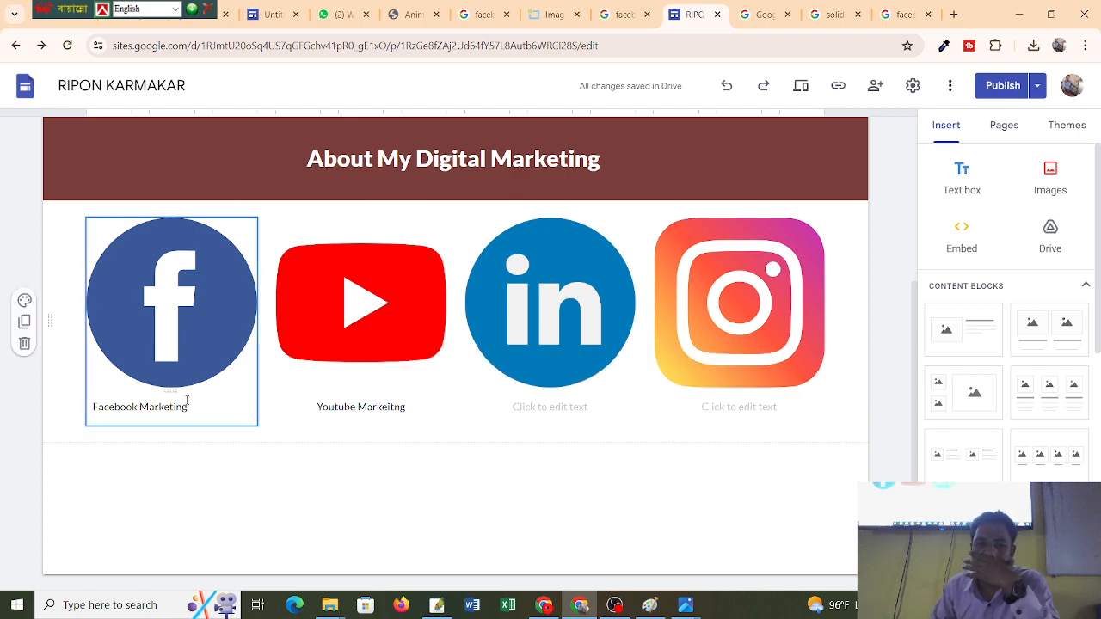
Publish the site with the new logos and captions, then return to the Facebook caption.
{"action": "left_click", "coordinate": [999, 85]}
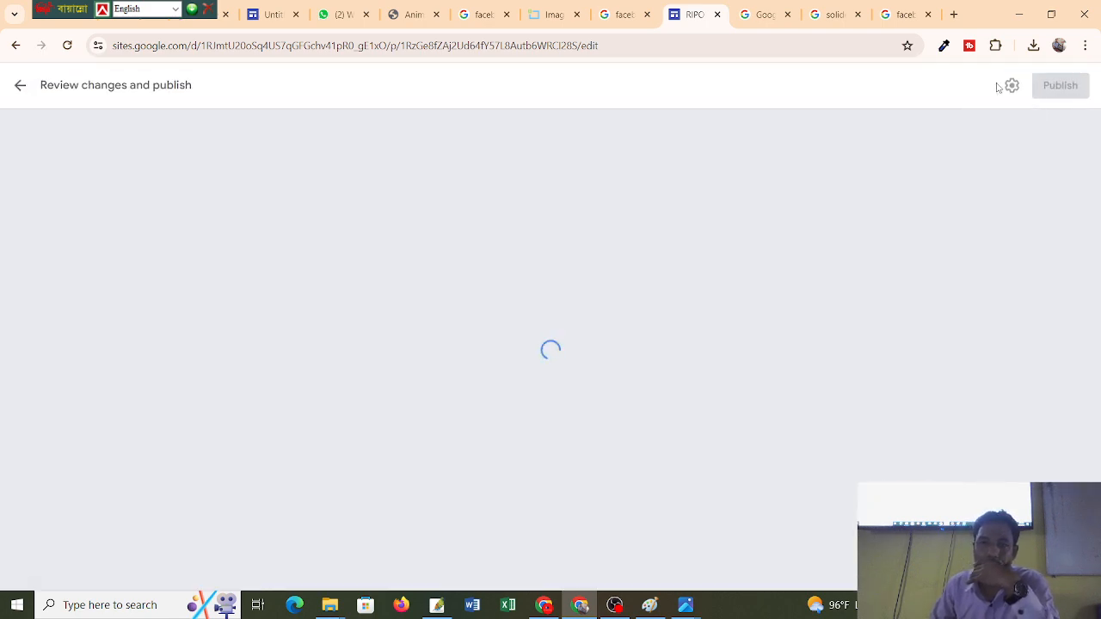
{"action": "left_click", "coordinate": [1064, 93]}
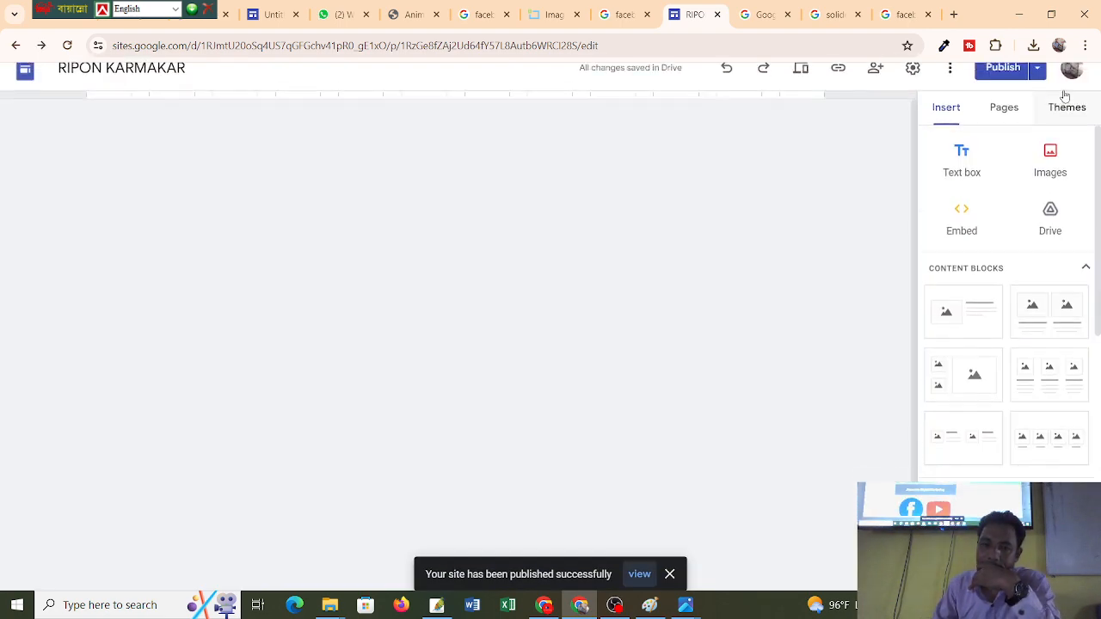
{"action": "scroll", "coordinate": [585, 293], "scroll_direction": "down", "scroll_amount": 3}
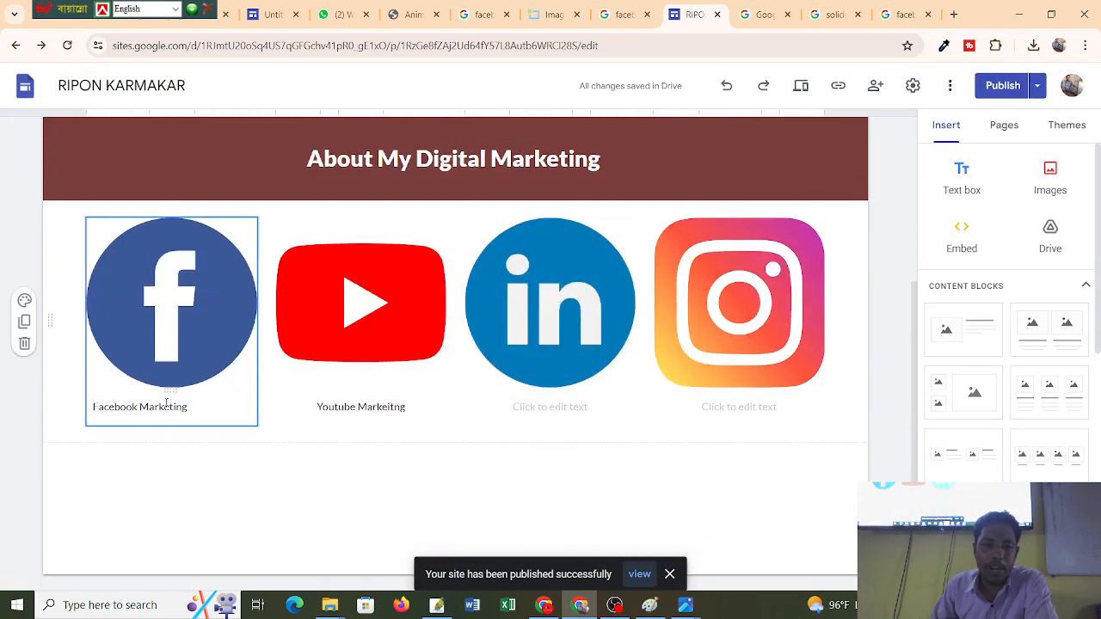
{"action": "scroll", "coordinate": [616, 177], "scroll_direction": "up", "scroll_amount": 3}
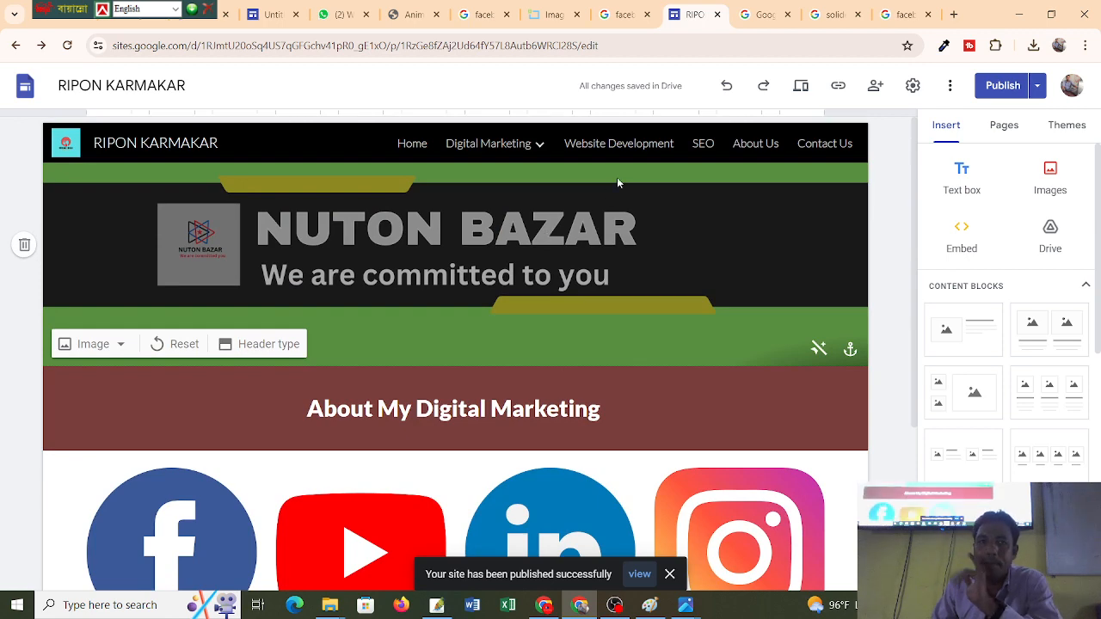
{"action": "mouse_move", "coordinate": [533, 148]}
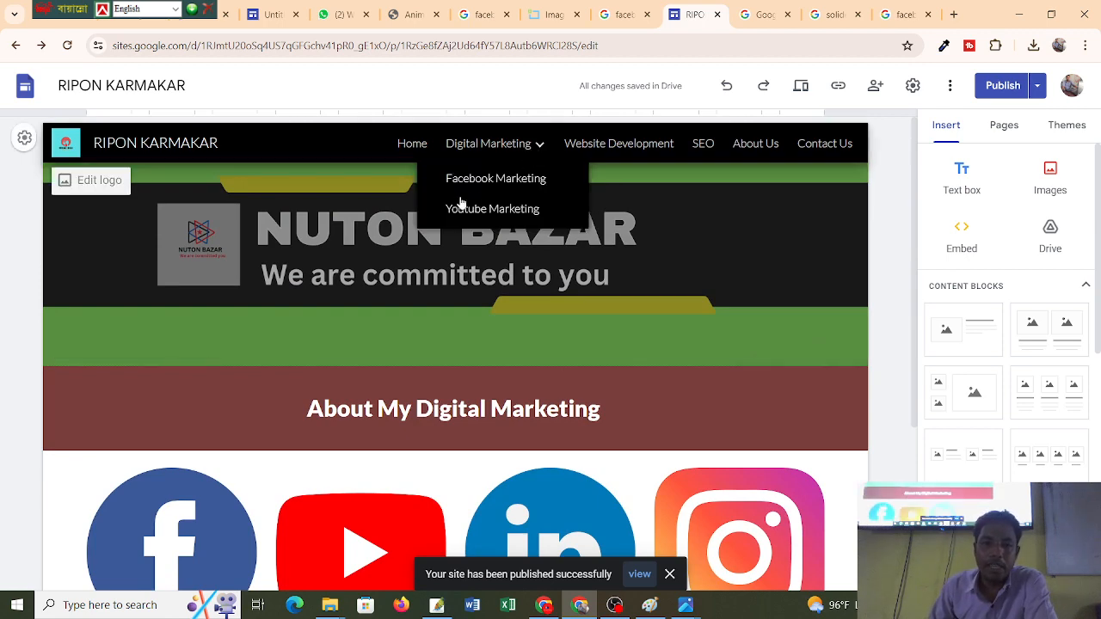
{"action": "scroll", "coordinate": [521, 184], "scroll_direction": "down", "scroll_amount": 2}
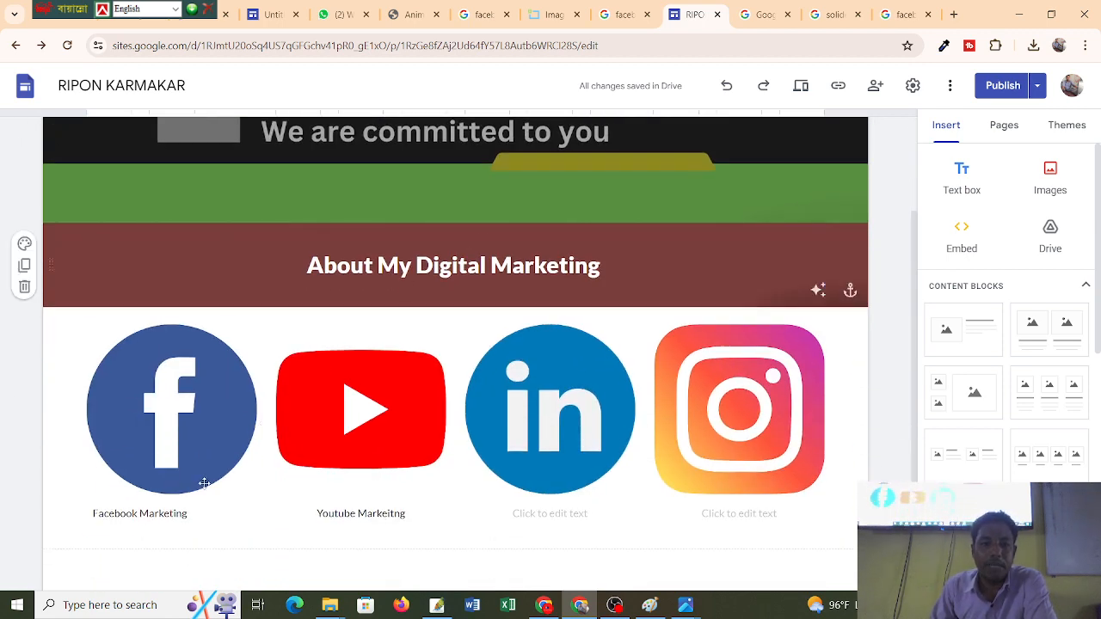
{"action": "left_click", "coordinate": [142, 513]}
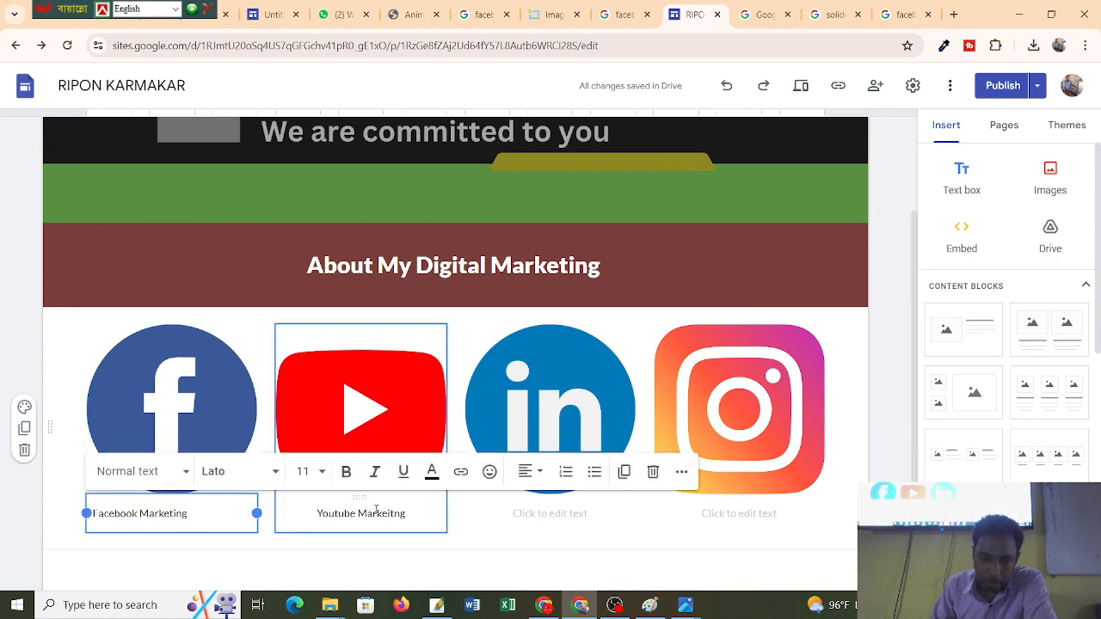
Link the Facebook caption to the site's Facebook Marketing page.
{"action": "left_click", "coordinate": [461, 473]}
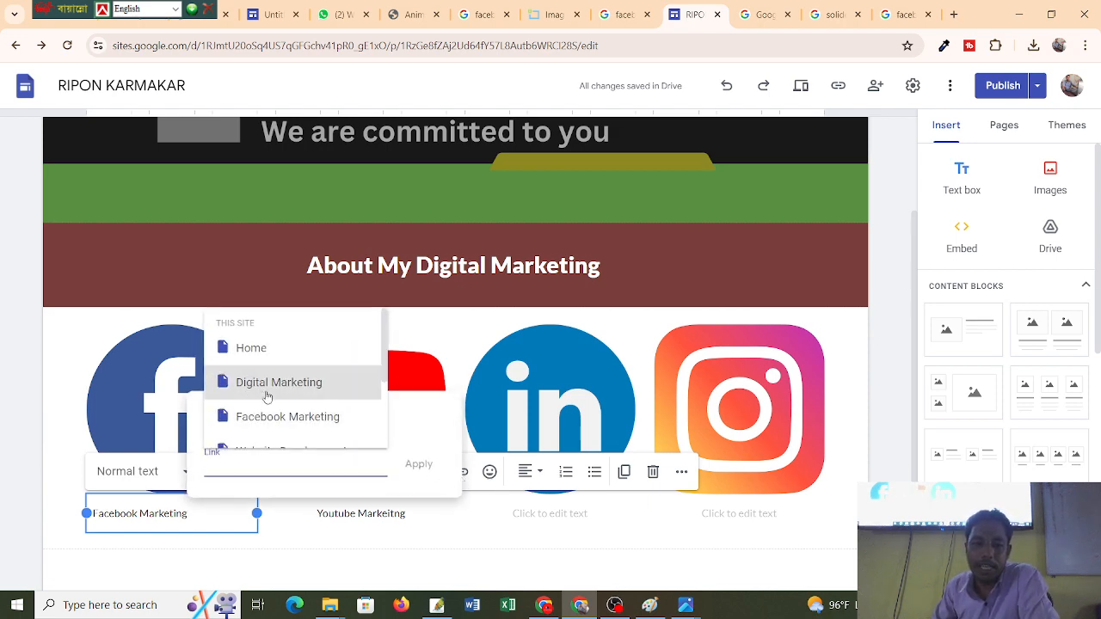
{"action": "scroll", "coordinate": [288, 400], "scroll_direction": "down", "scroll_amount": 2}
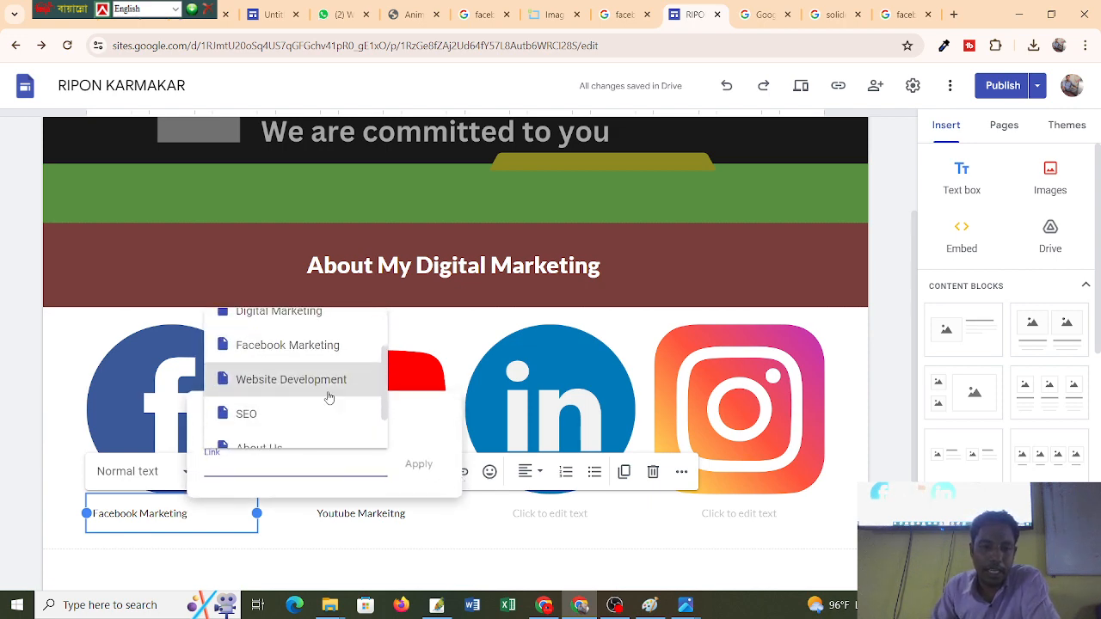
{"action": "scroll", "coordinate": [328, 398], "scroll_direction": "up", "scroll_amount": 2}
{"action": "left_click", "coordinate": [296, 419]}
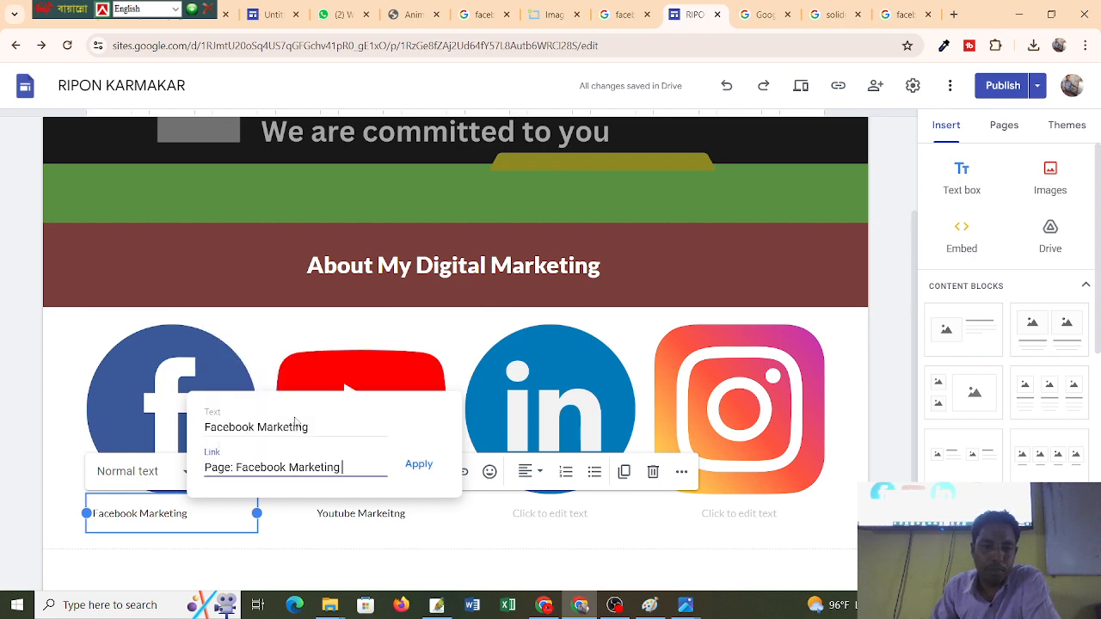
{"action": "left_click", "coordinate": [421, 468]}
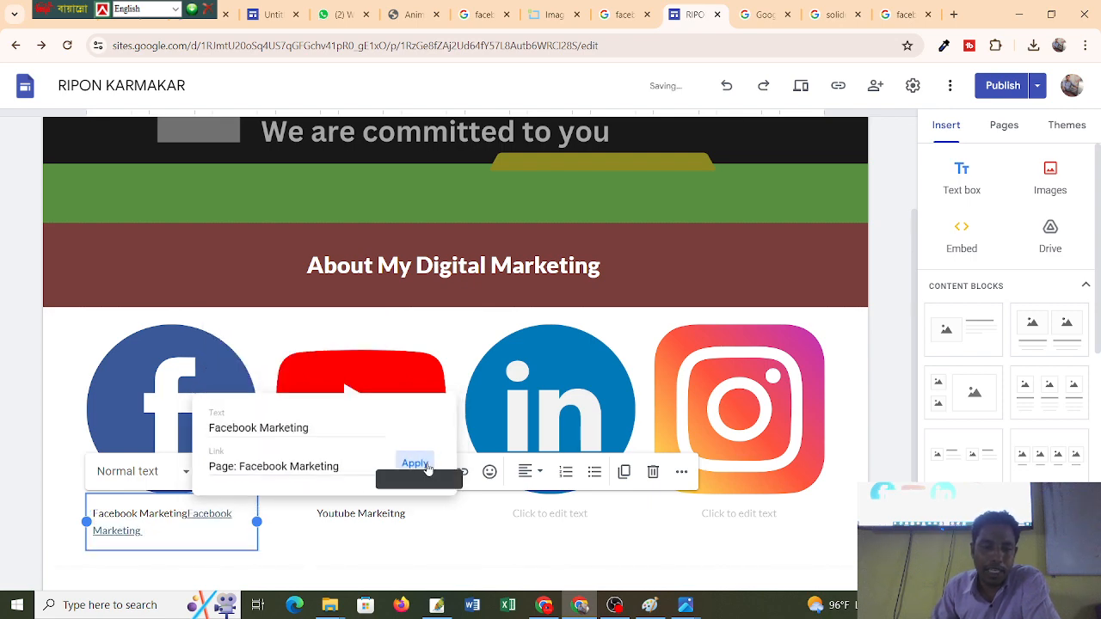
Delete the leftover unlinked caption text before the new link.
{"action": "left_click", "coordinate": [188, 514]}
{"action": "key", "text": "BackSpace"}
{"action": "key", "text": "BackSpace"}
{"action": "key", "text": "BackSpace"}
{"action": "key", "text": "BackSpace"}
{"action": "key", "text": "BackSpace"}
{"action": "key", "text": "BackSpace"}
{"action": "key", "text": "BackSpace"}
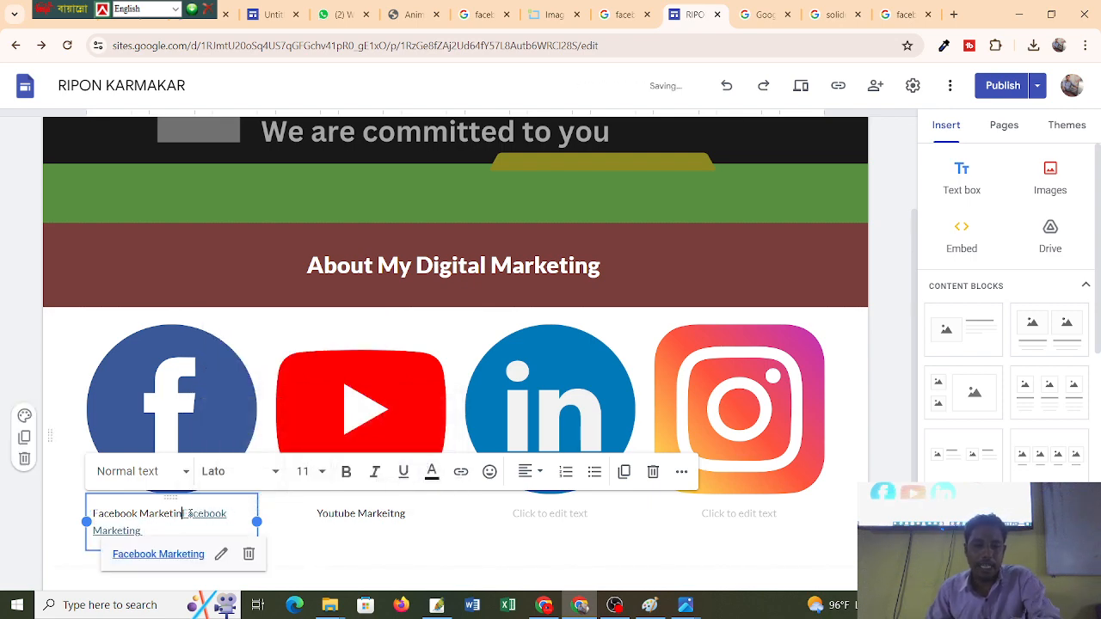
{"action": "key", "text": "BackSpace"}
{"action": "key", "text": "BackSpace"}
{"action": "key", "text": "BackSpace"}
{"action": "key", "text": "BackSpace"}
{"action": "key", "text": "BackSpace"}
{"action": "key", "text": "BackSpace"}
{"action": "key", "text": "BackSpace"}
{"action": "key", "text": "BackSpace"}
{"action": "key", "text": "BackSpace"}
{"action": "key", "text": "BackSpace"}
{"action": "key", "text": "BackSpace"}
{"action": "left_click", "coordinate": [392, 567]}
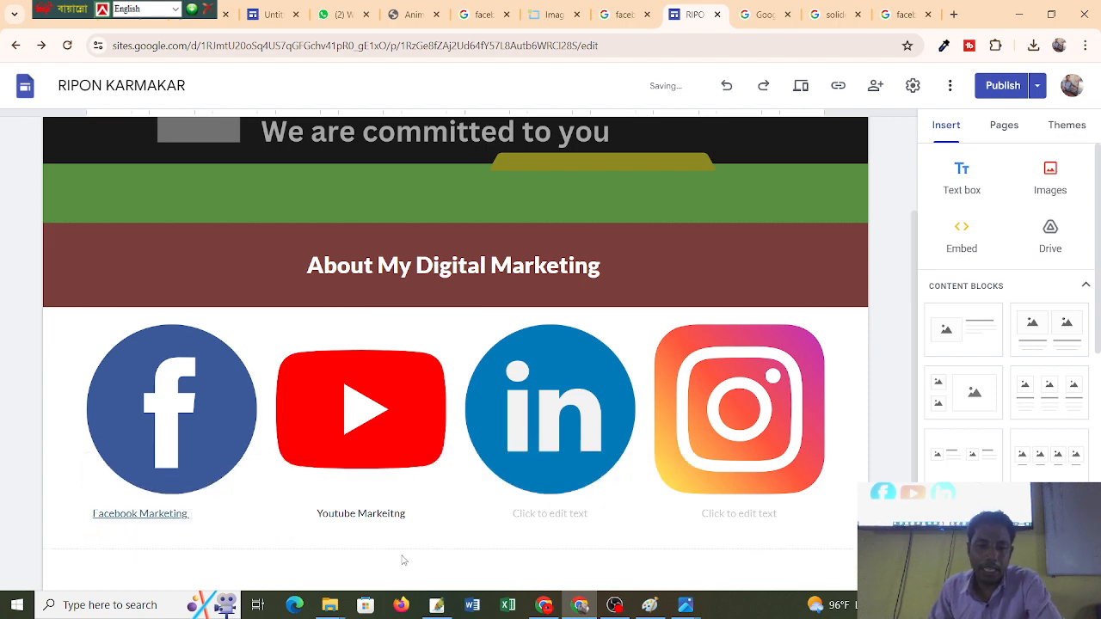
{"action": "left_click", "coordinate": [392, 519]}
{"action": "left_click", "coordinate": [392, 518]}
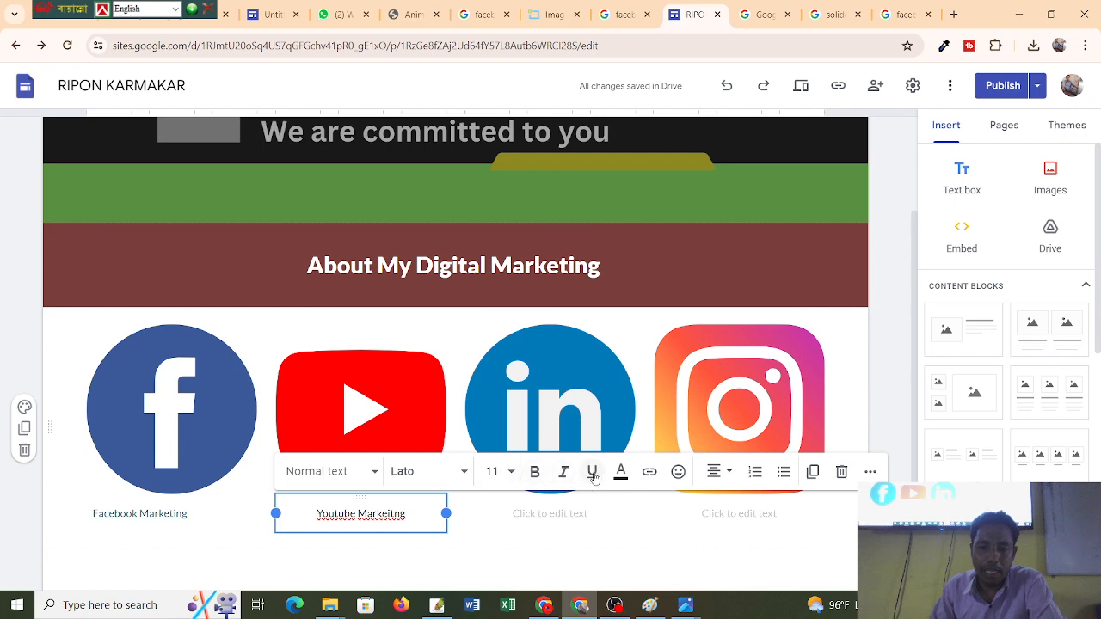
{"action": "left_click", "coordinate": [651, 473]}
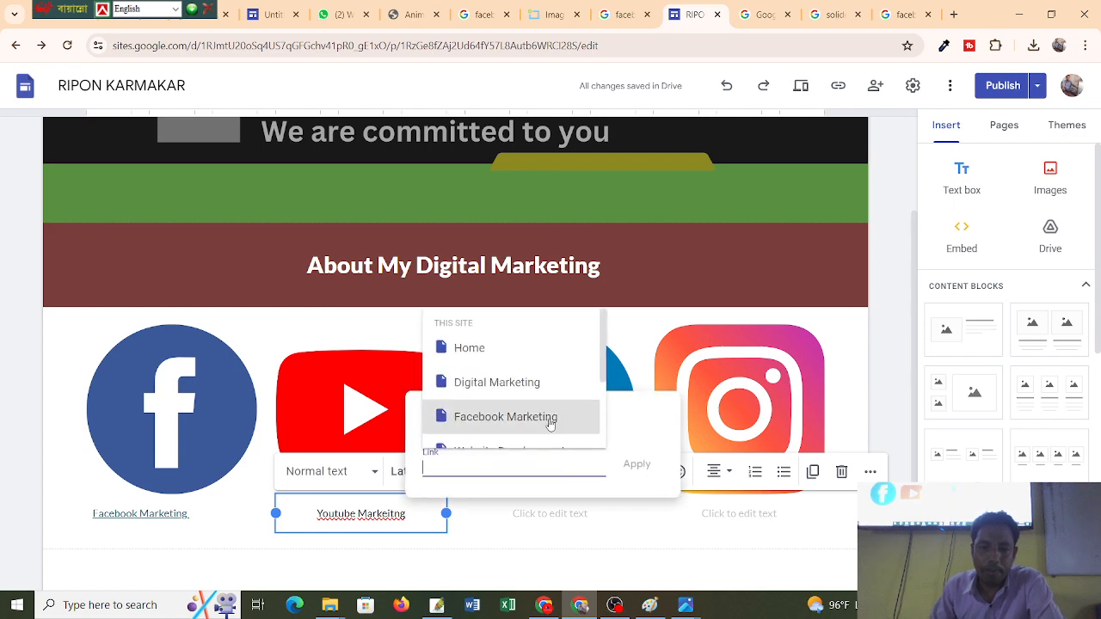
{"action": "scroll", "coordinate": [551, 420], "scroll_direction": "down", "scroll_amount": 1}
{"action": "scroll", "coordinate": [558, 382], "scroll_direction": "up", "scroll_amount": 1}
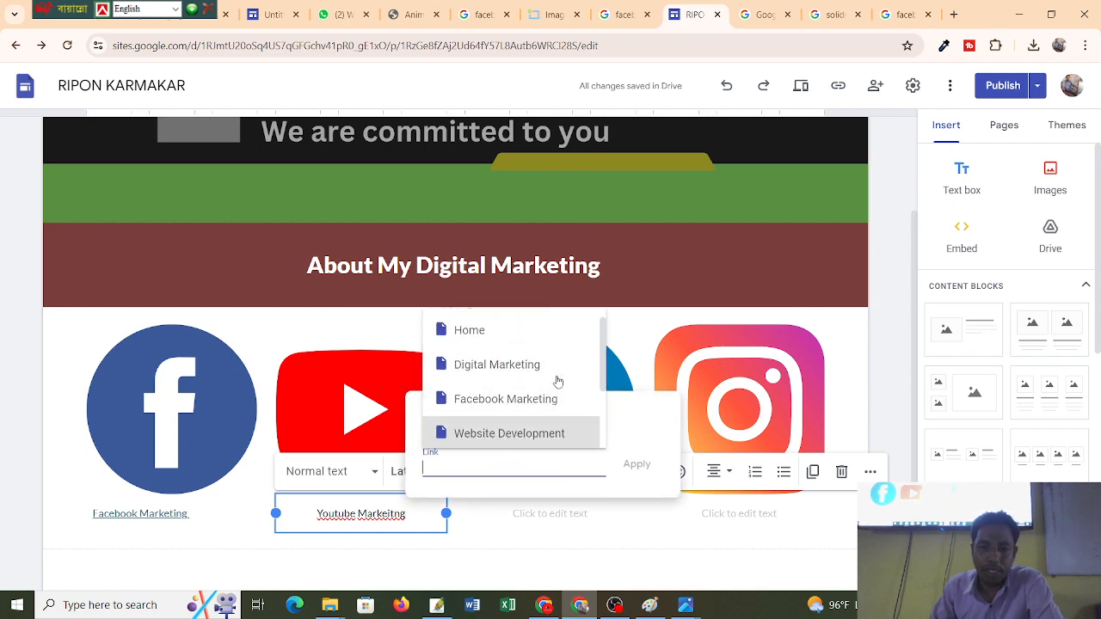
{"action": "scroll", "coordinate": [556, 381], "scroll_direction": "down", "scroll_amount": 2}
{"action": "scroll", "coordinate": [551, 387], "scroll_direction": "up", "scroll_amount": 1}
{"action": "scroll", "coordinate": [544, 392], "scroll_direction": "up", "scroll_amount": 1}
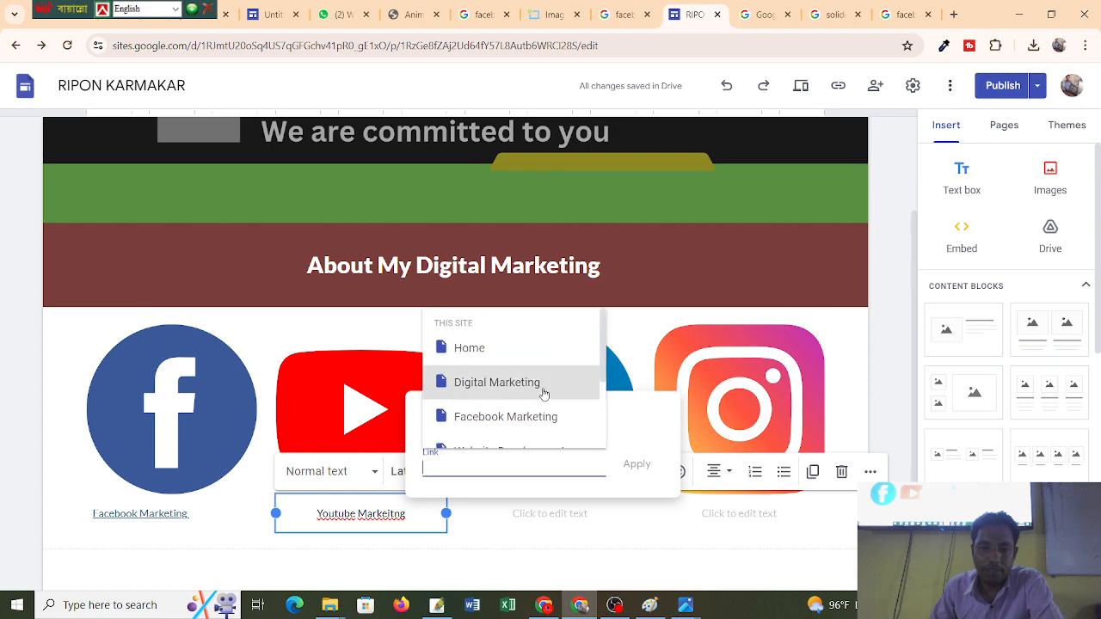
{"action": "scroll", "coordinate": [509, 393], "scroll_direction": "down", "scroll_amount": 1}
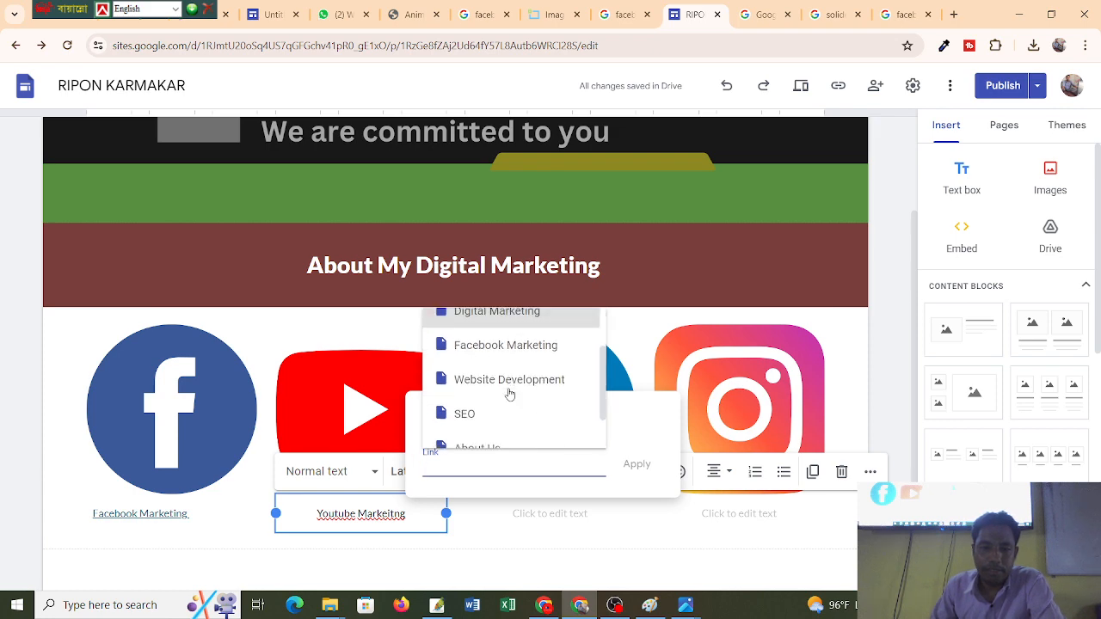
{"action": "left_click", "coordinate": [470, 545]}
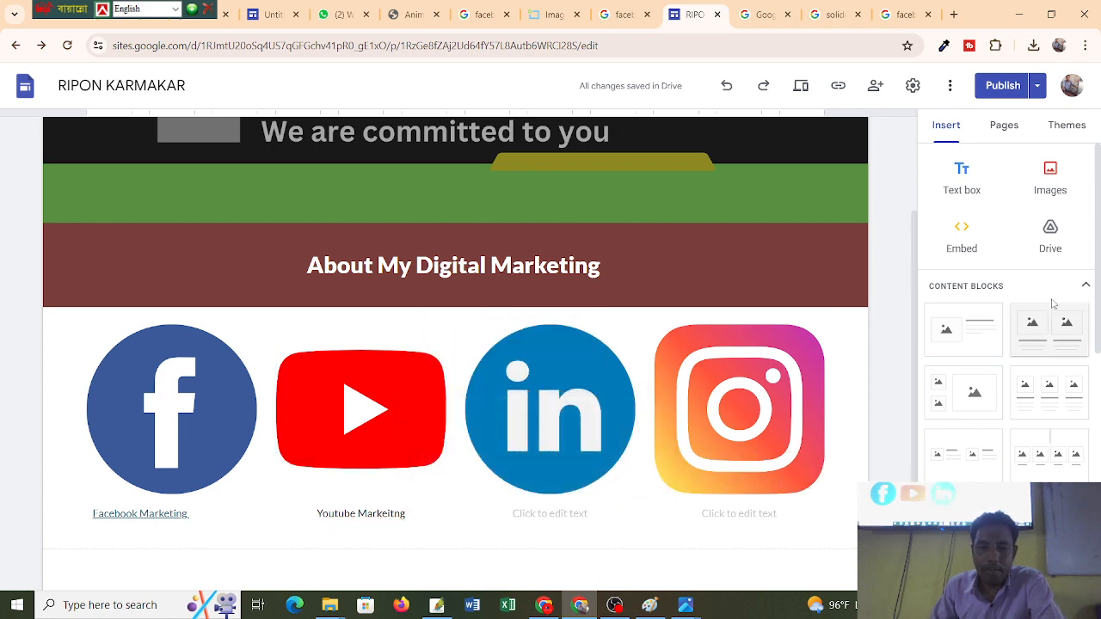
Republish the site so the linked Facebook Marketing caption goes live.
{"action": "left_click", "coordinate": [1003, 86]}
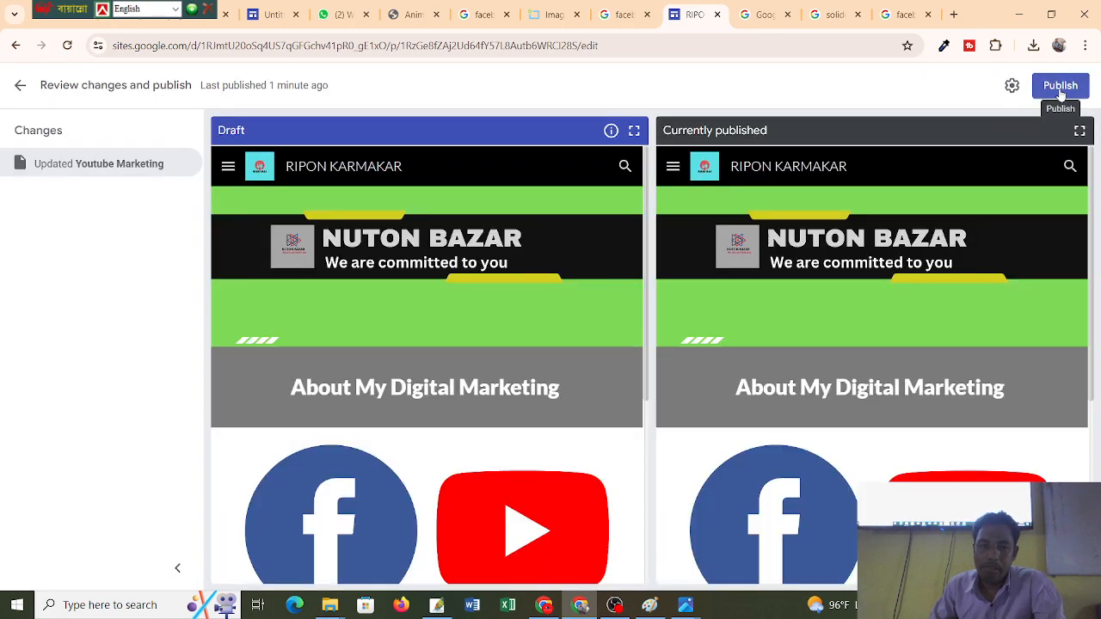
{"action": "left_click", "coordinate": [1061, 91]}
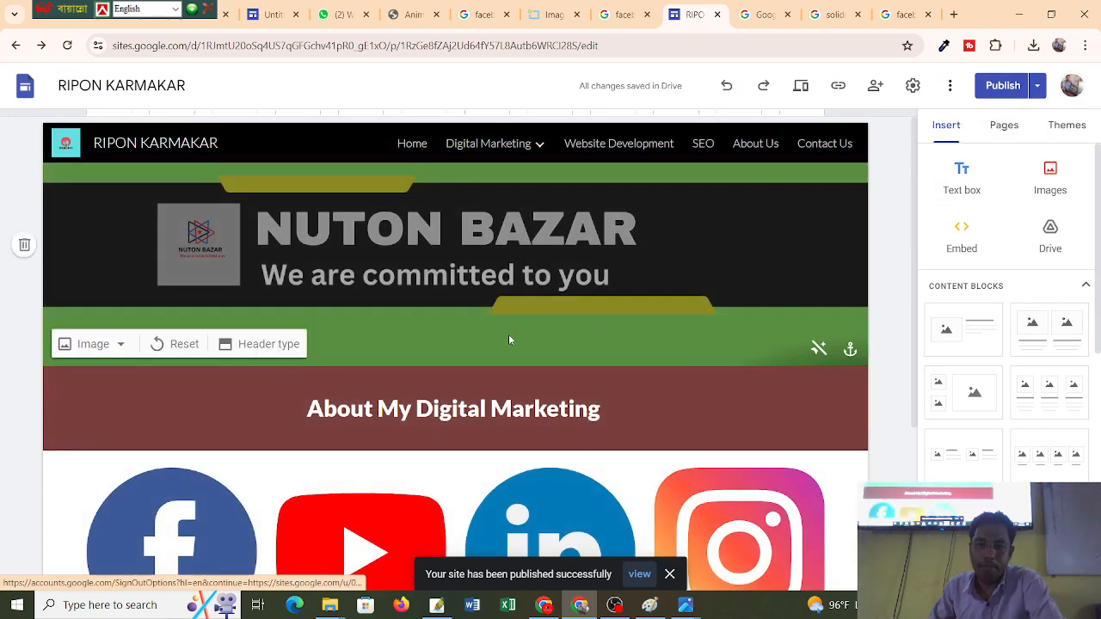
{"action": "scroll", "coordinate": [534, 255], "scroll_direction": "down", "scroll_amount": 3}
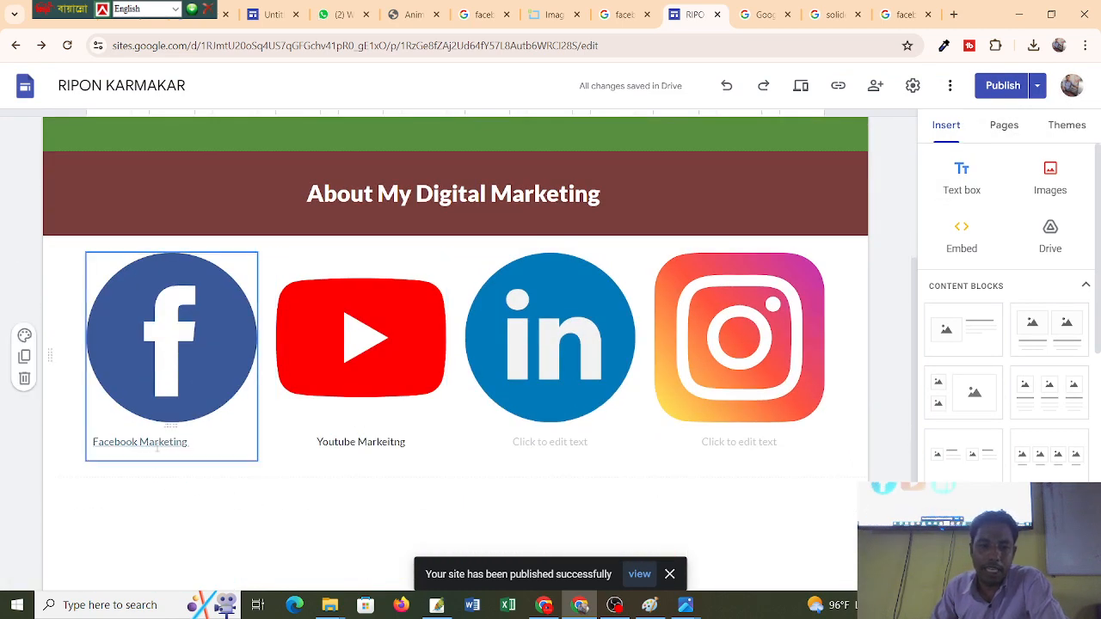
Preview the site and follow the Facebook Marketing caption link to its still-empty page.
{"action": "left_click", "coordinate": [803, 86]}
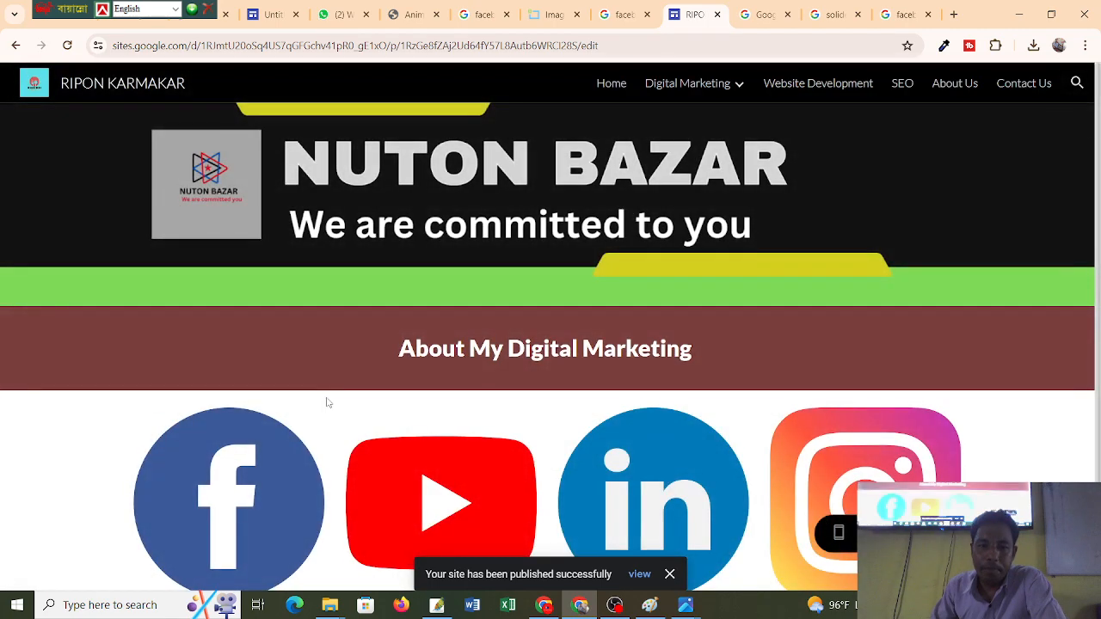
{"action": "scroll", "coordinate": [327, 401], "scroll_direction": "down", "scroll_amount": 1}
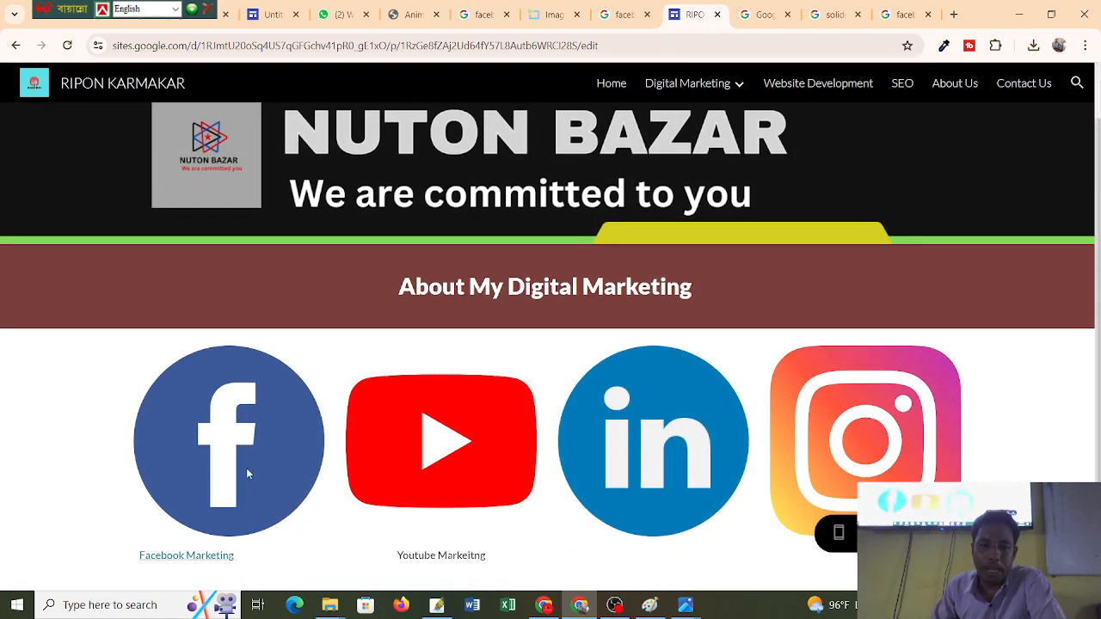
{"action": "left_click", "coordinate": [177, 564]}
{"action": "mouse_move", "coordinate": [720, 89]}
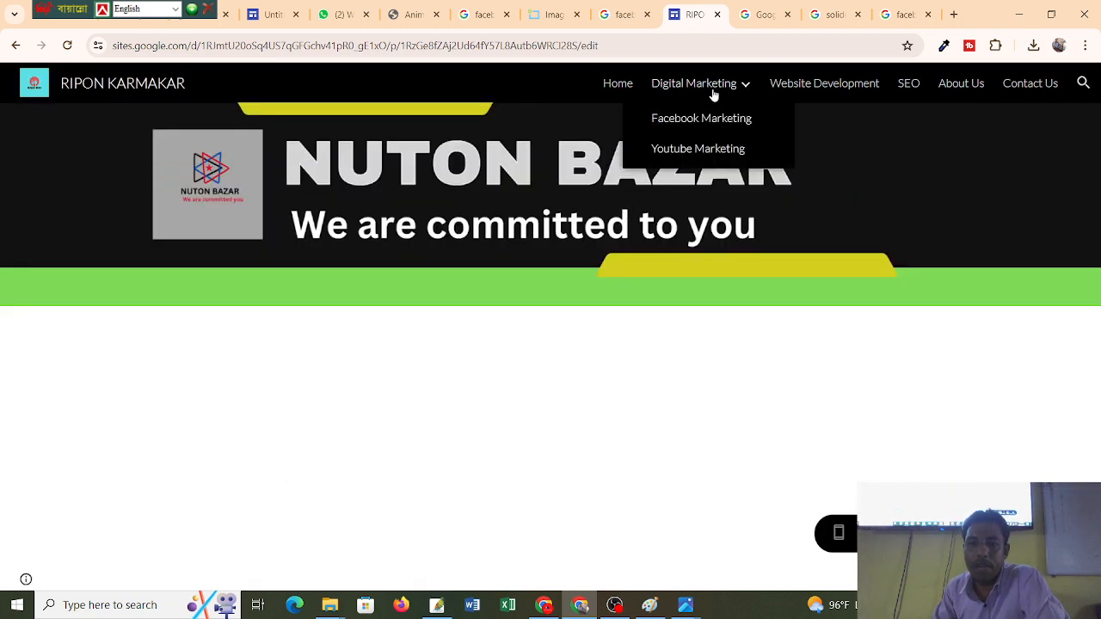